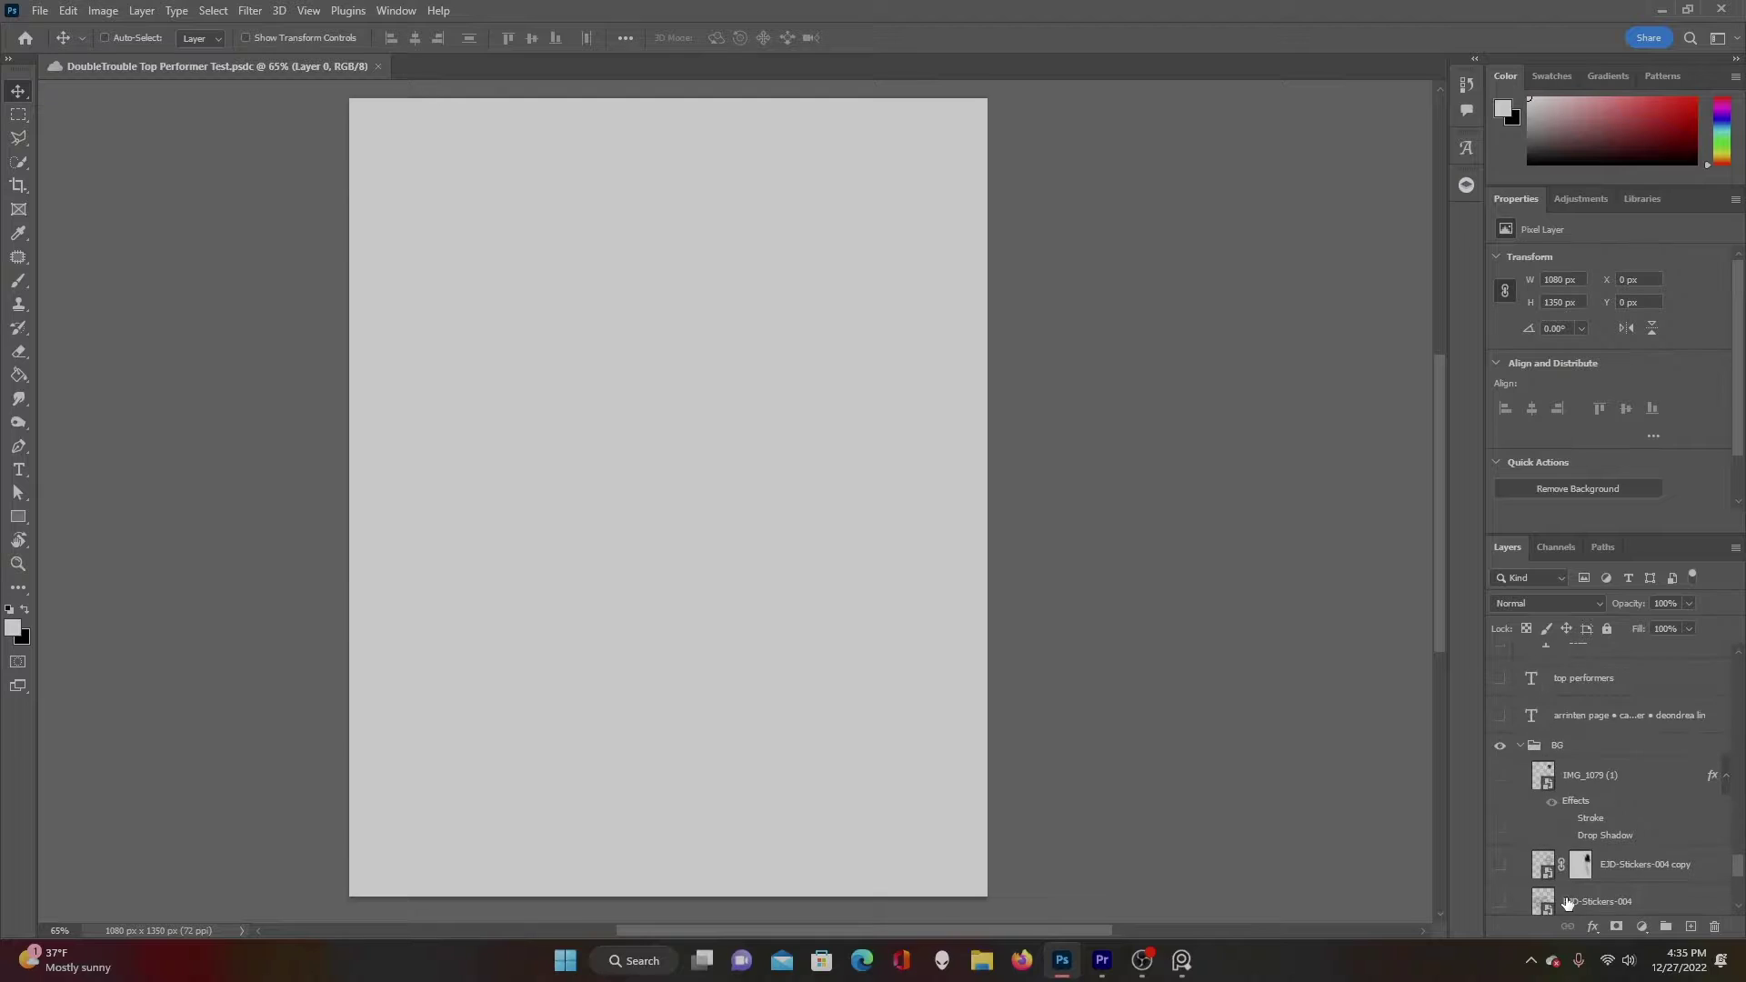
Make the player photo layers in Group 12, Group 11 and Group 10 visible, leaving their Levels and shadow layers hidden.
scroll(1568, 899, up, 10)
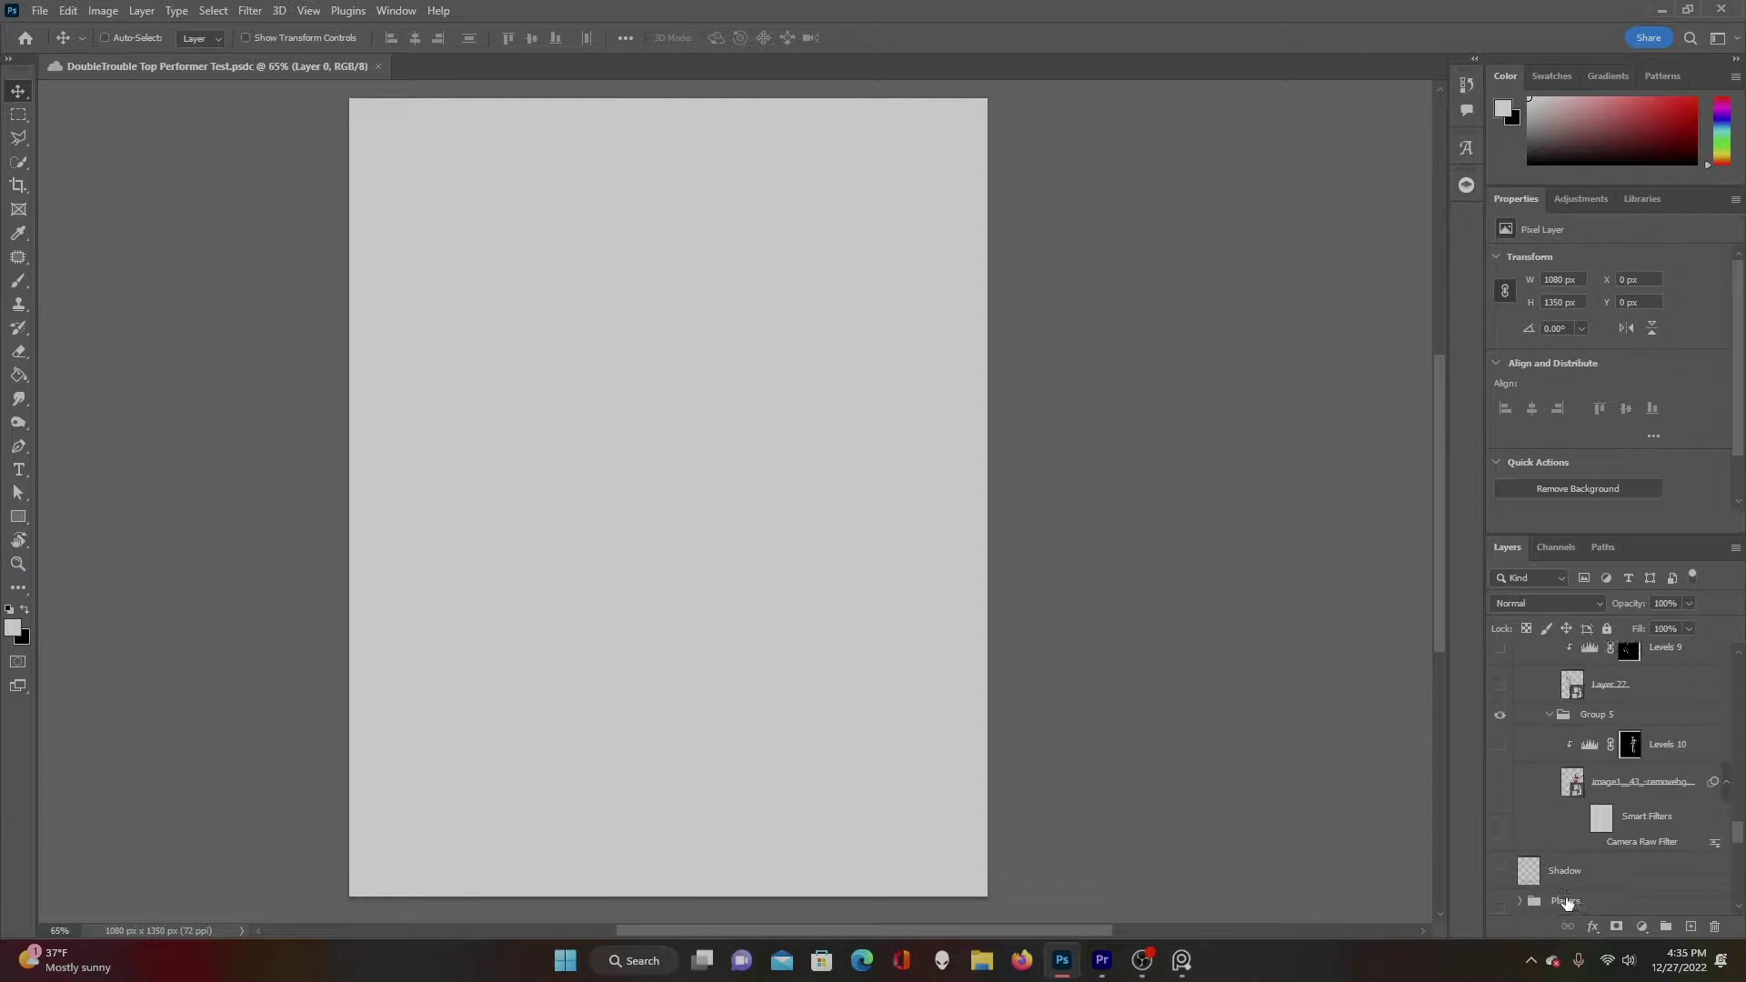
scroll(1572, 897, up, 7)
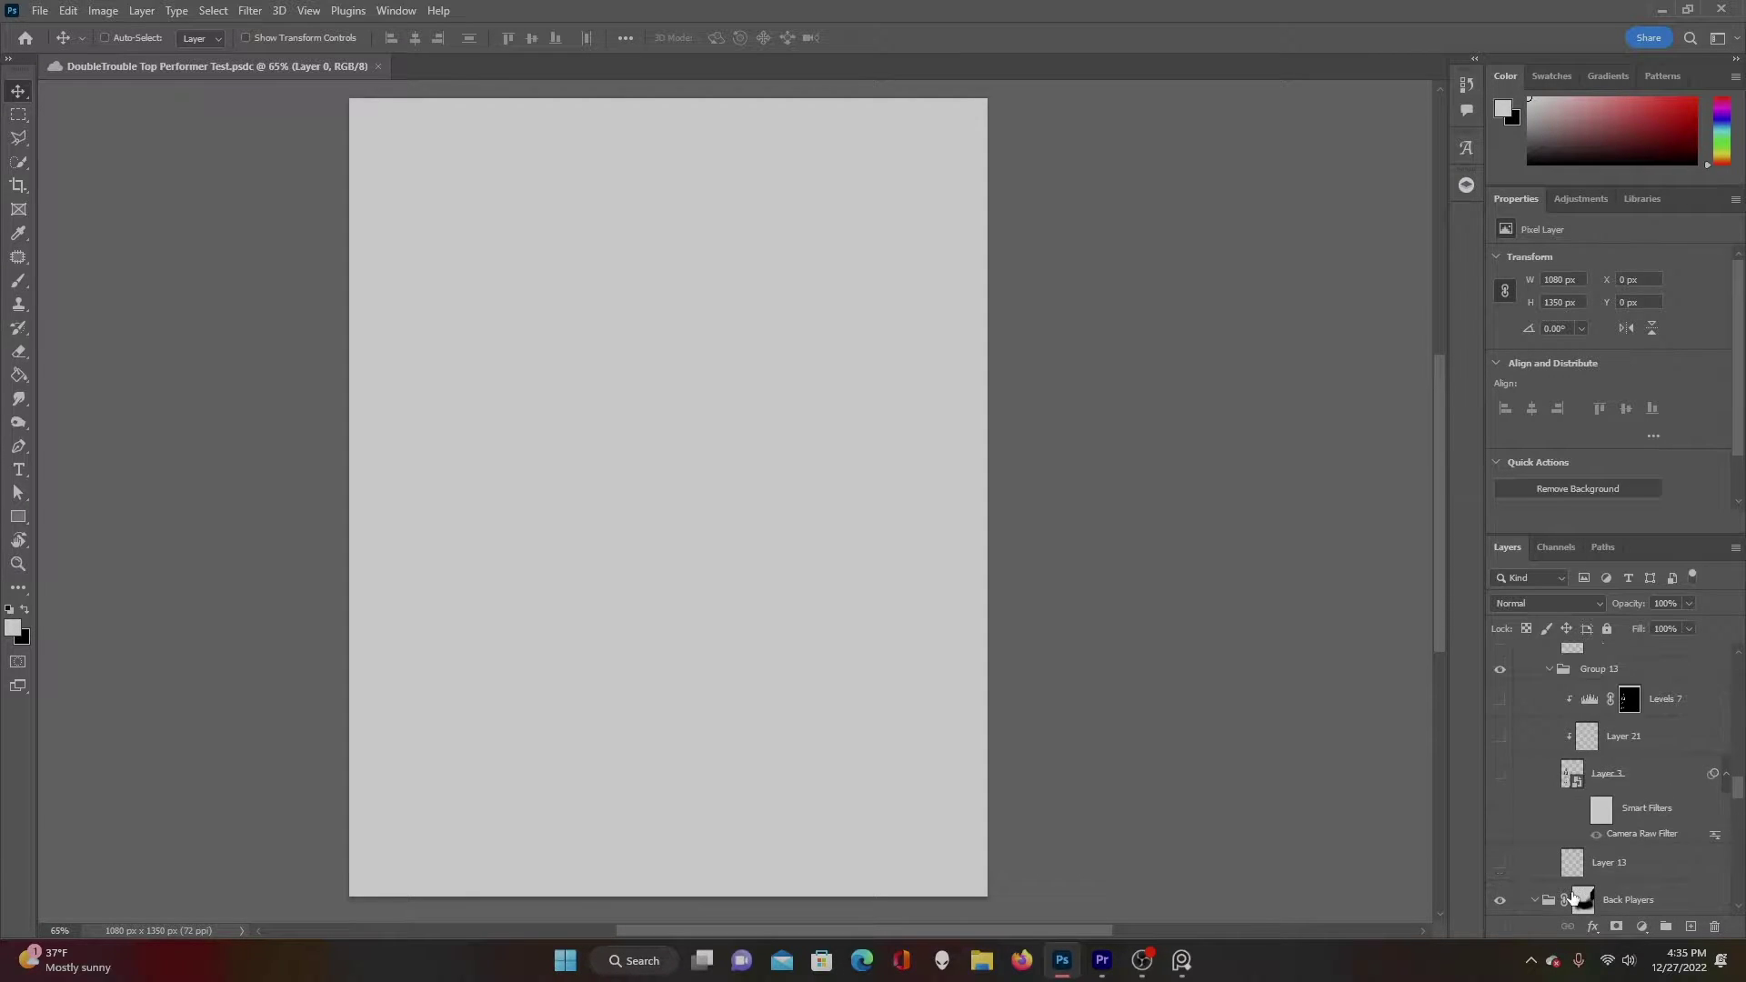
click(1501, 811)
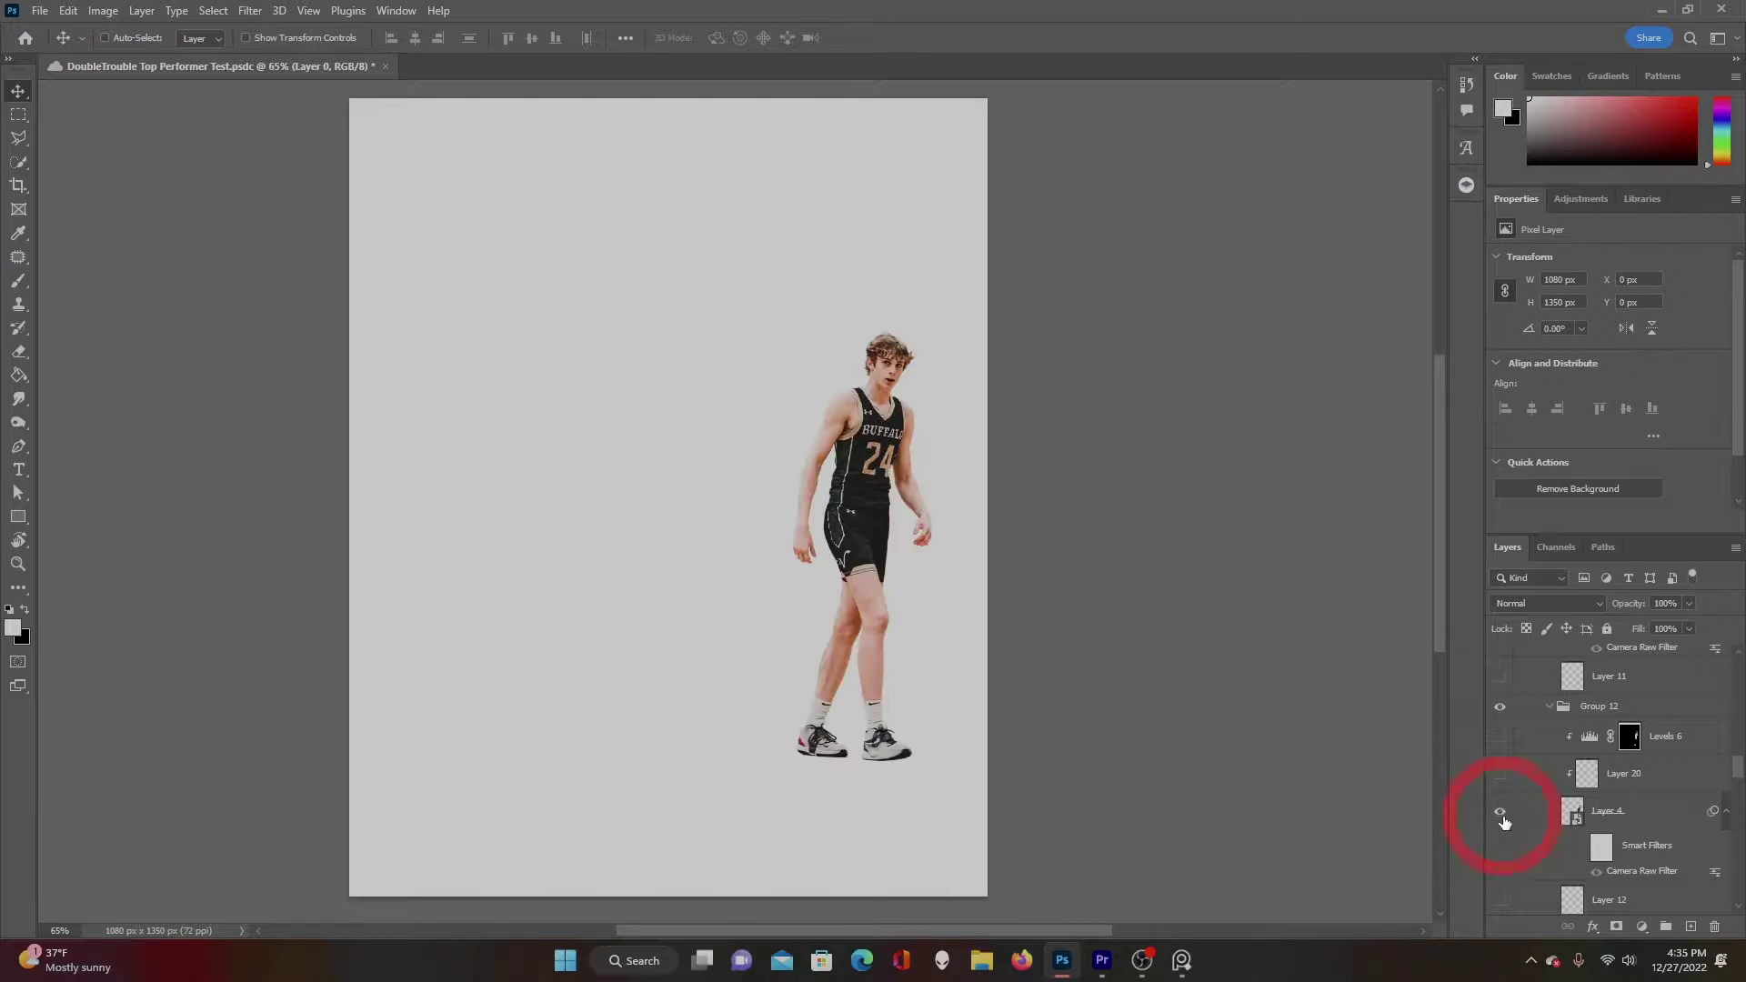
scroll(1503, 821, up, 3)
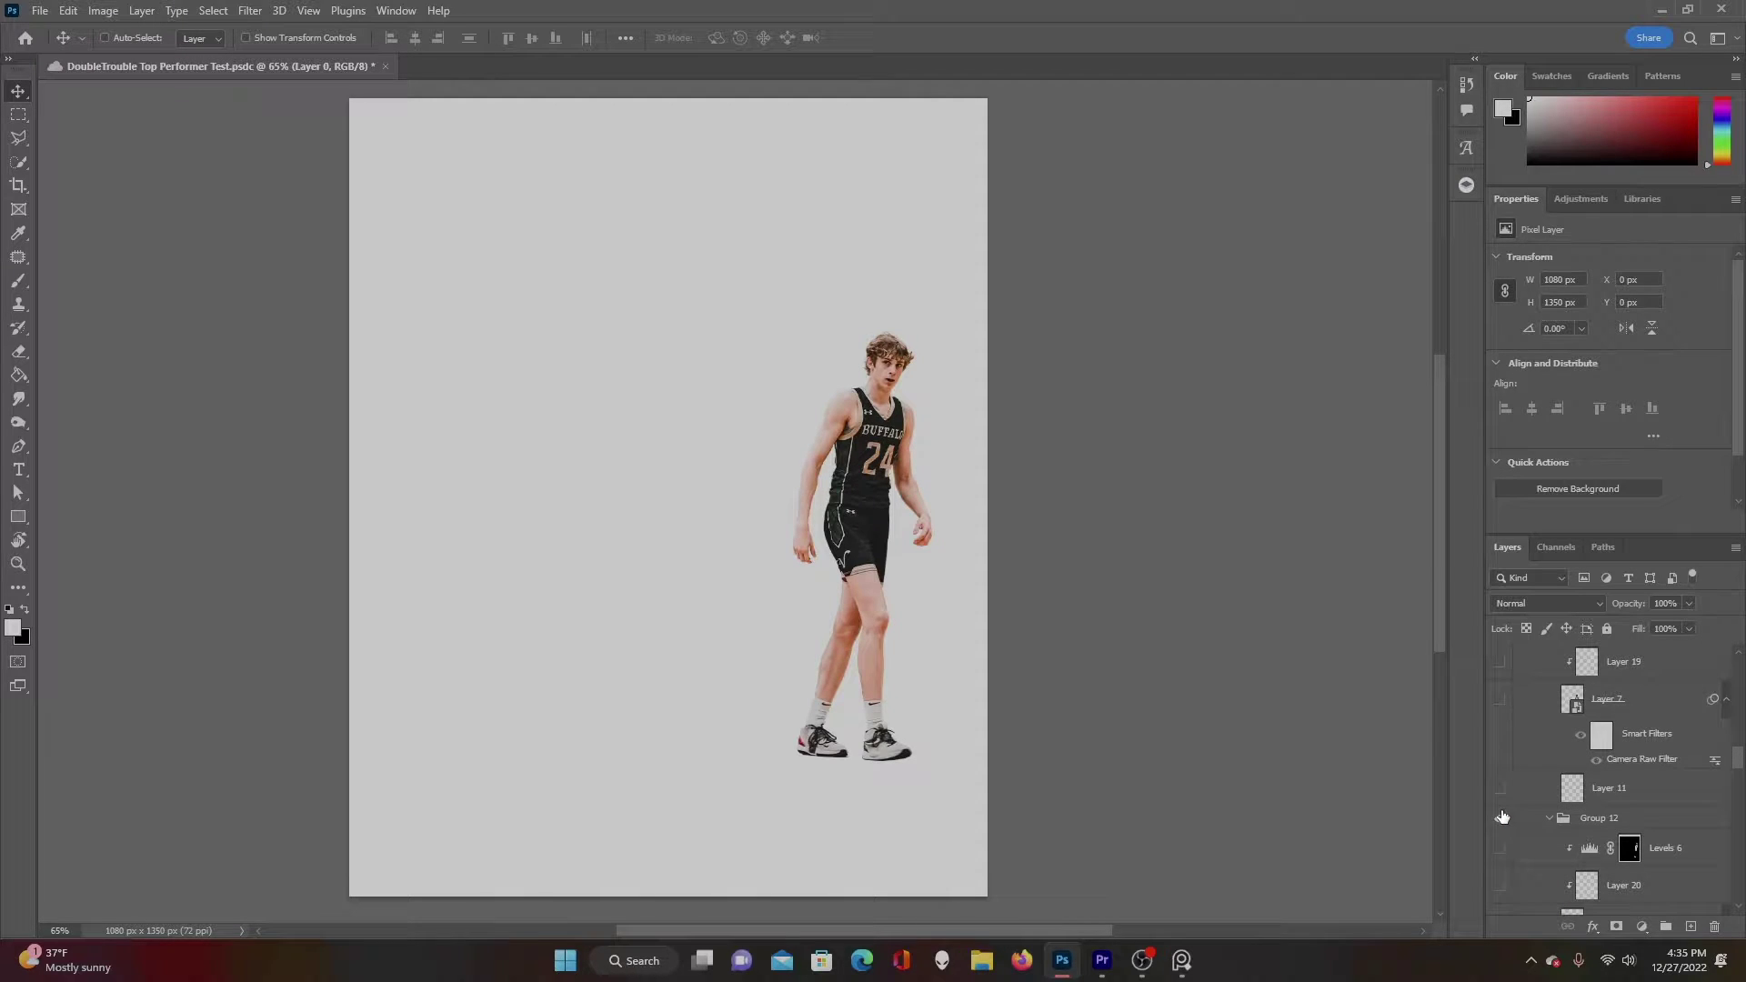
click(1500, 701)
scroll(1505, 714, up, 6)
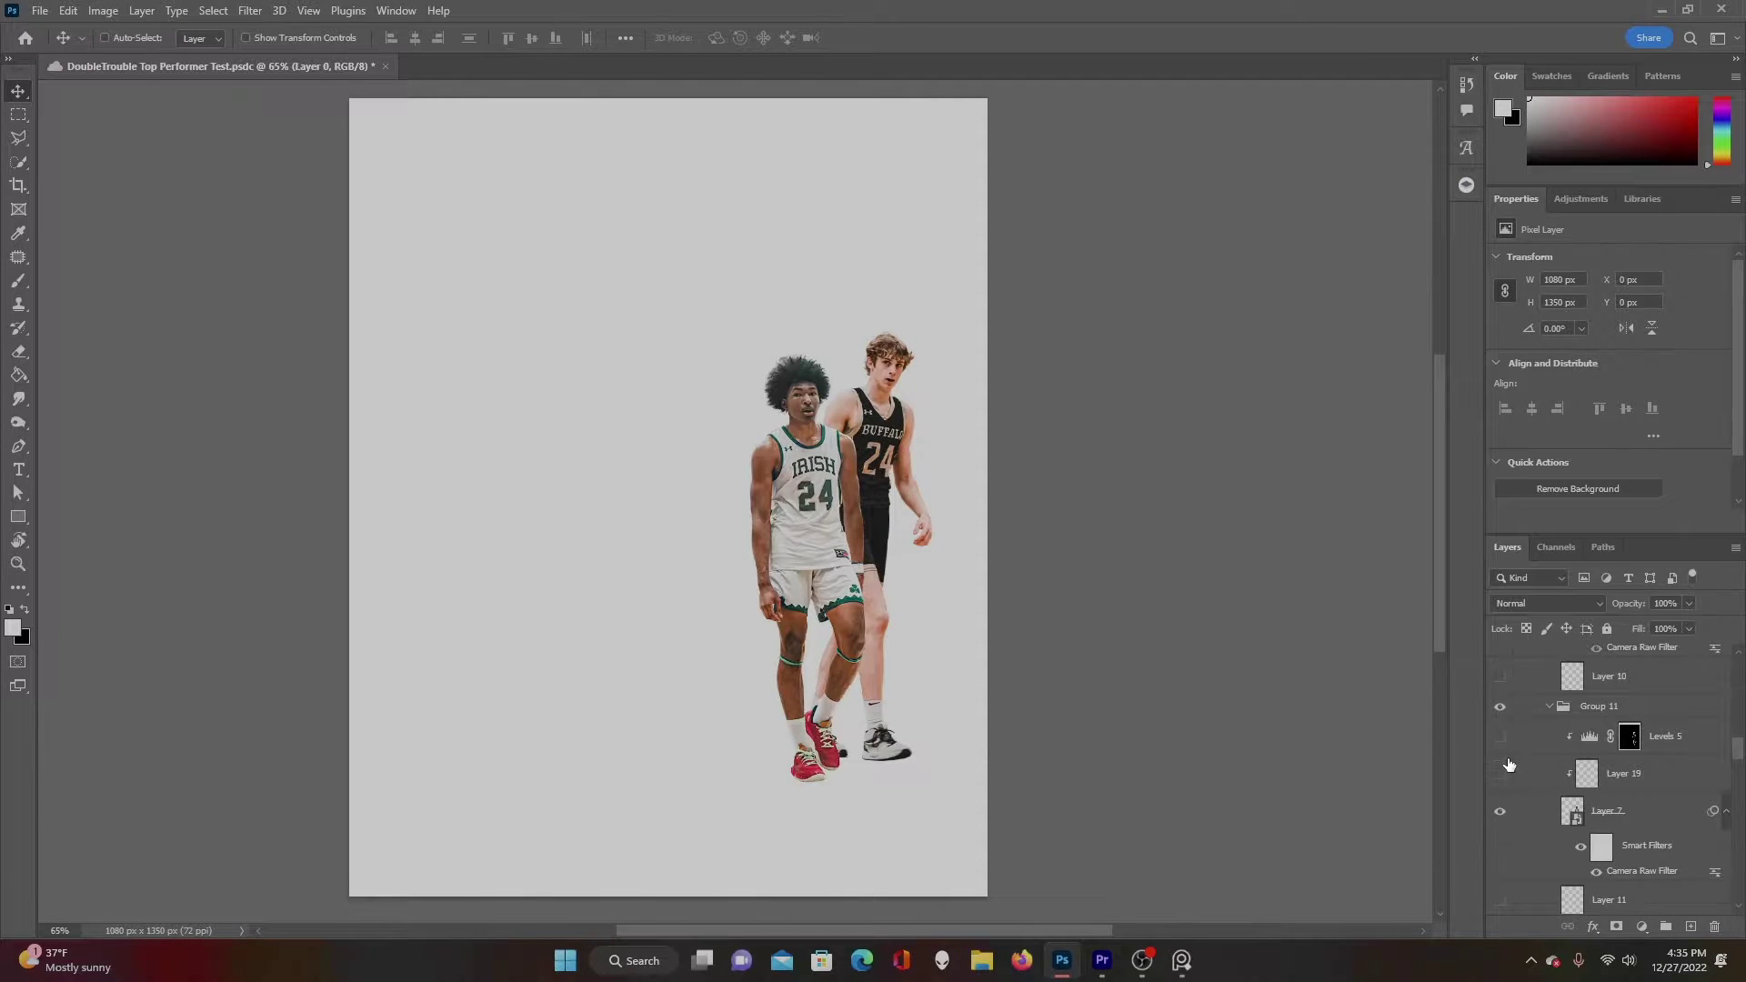
click(1500, 701)
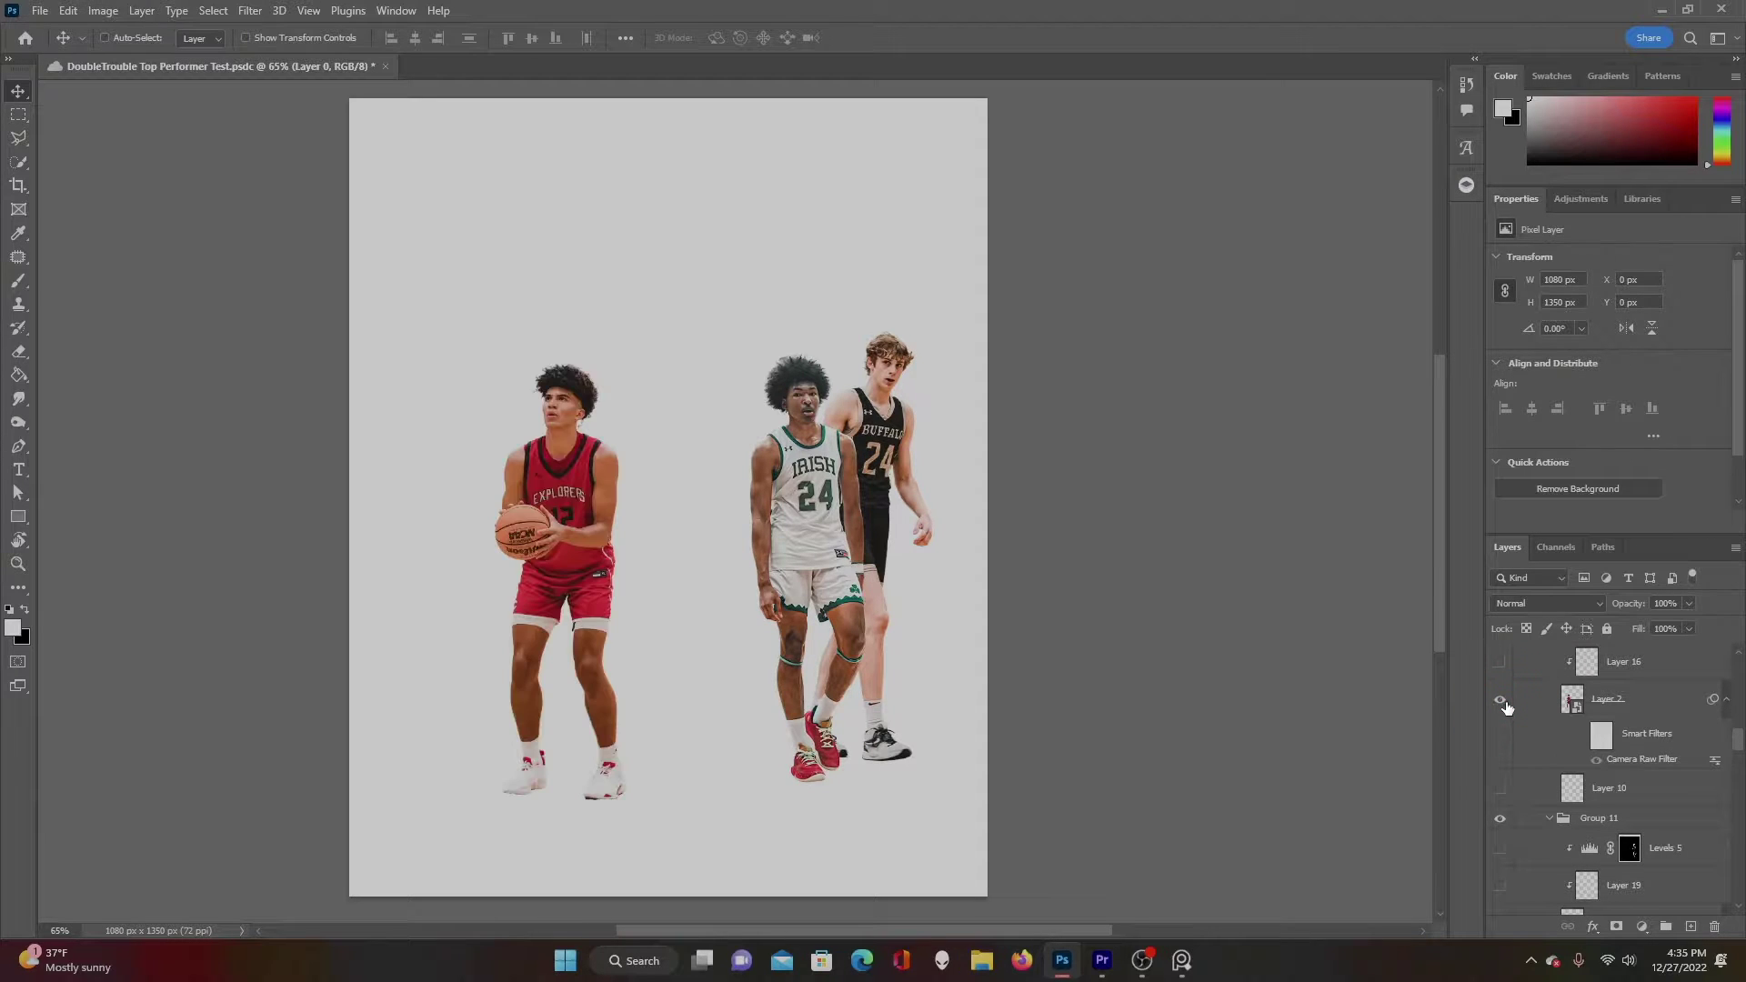
Show the Lions player photo in Group 9 and the Wildcats number 4 player photo, Layer 1 copy, above it.
scroll(1518, 791, up, 5)
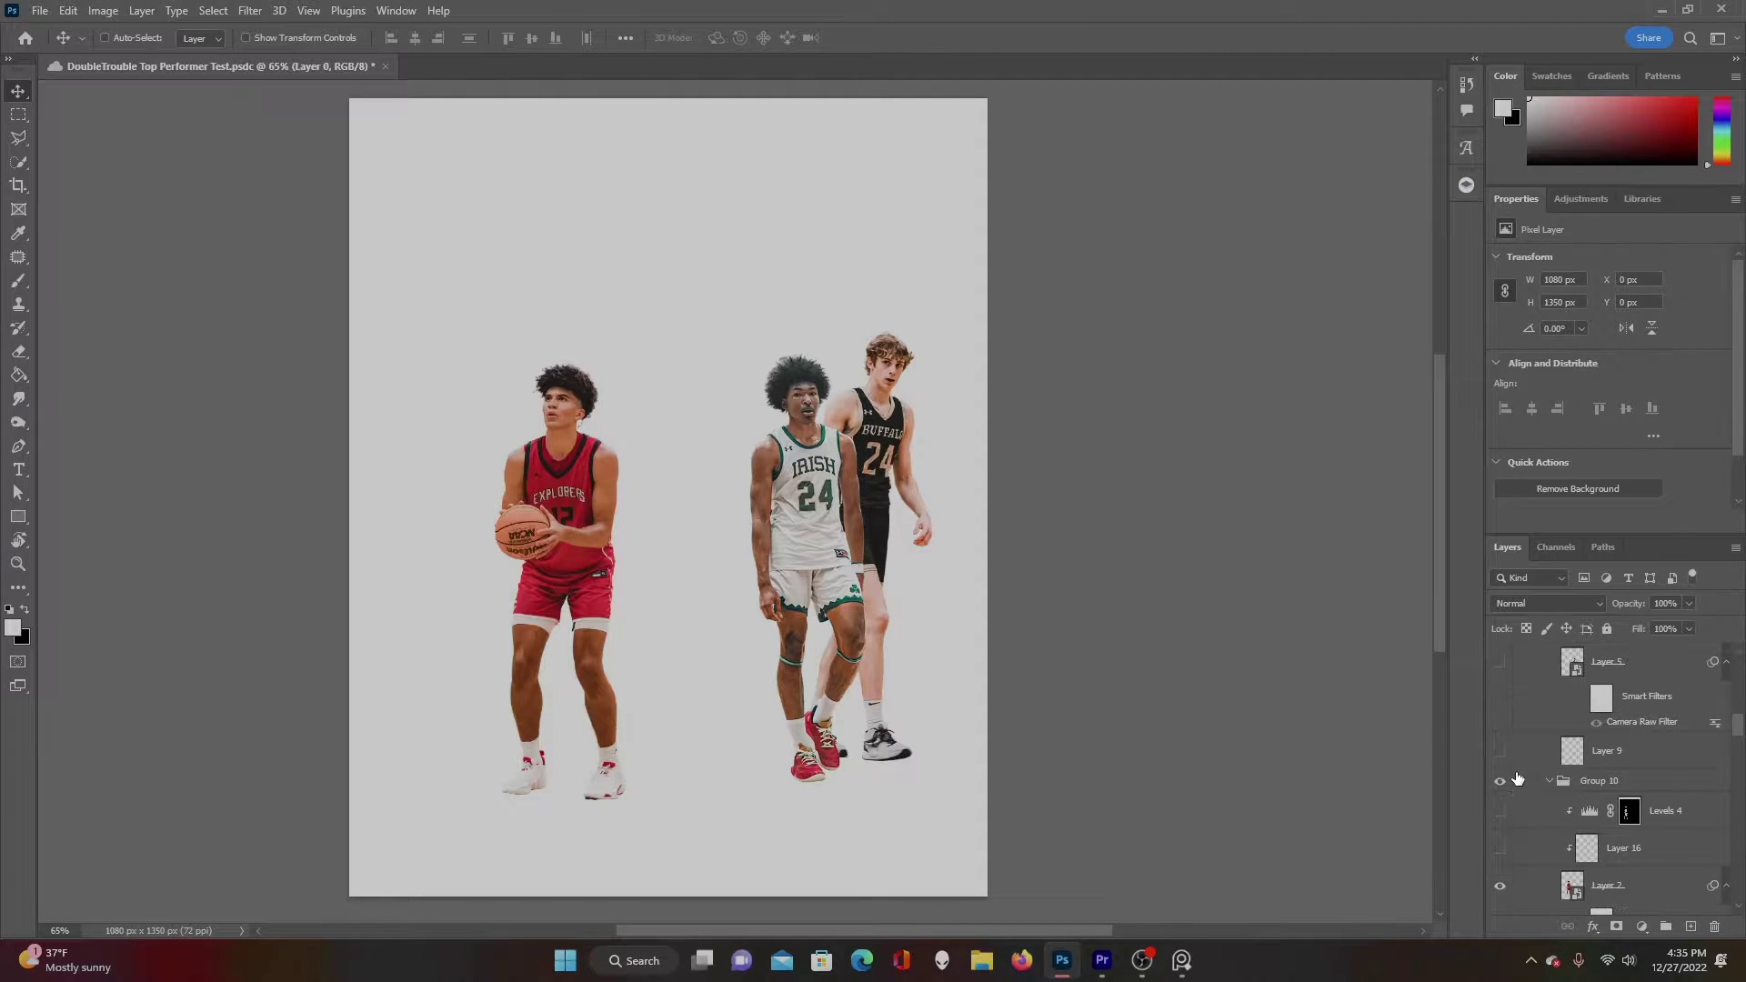
click(1499, 662)
scroll(1509, 728, up, 8)
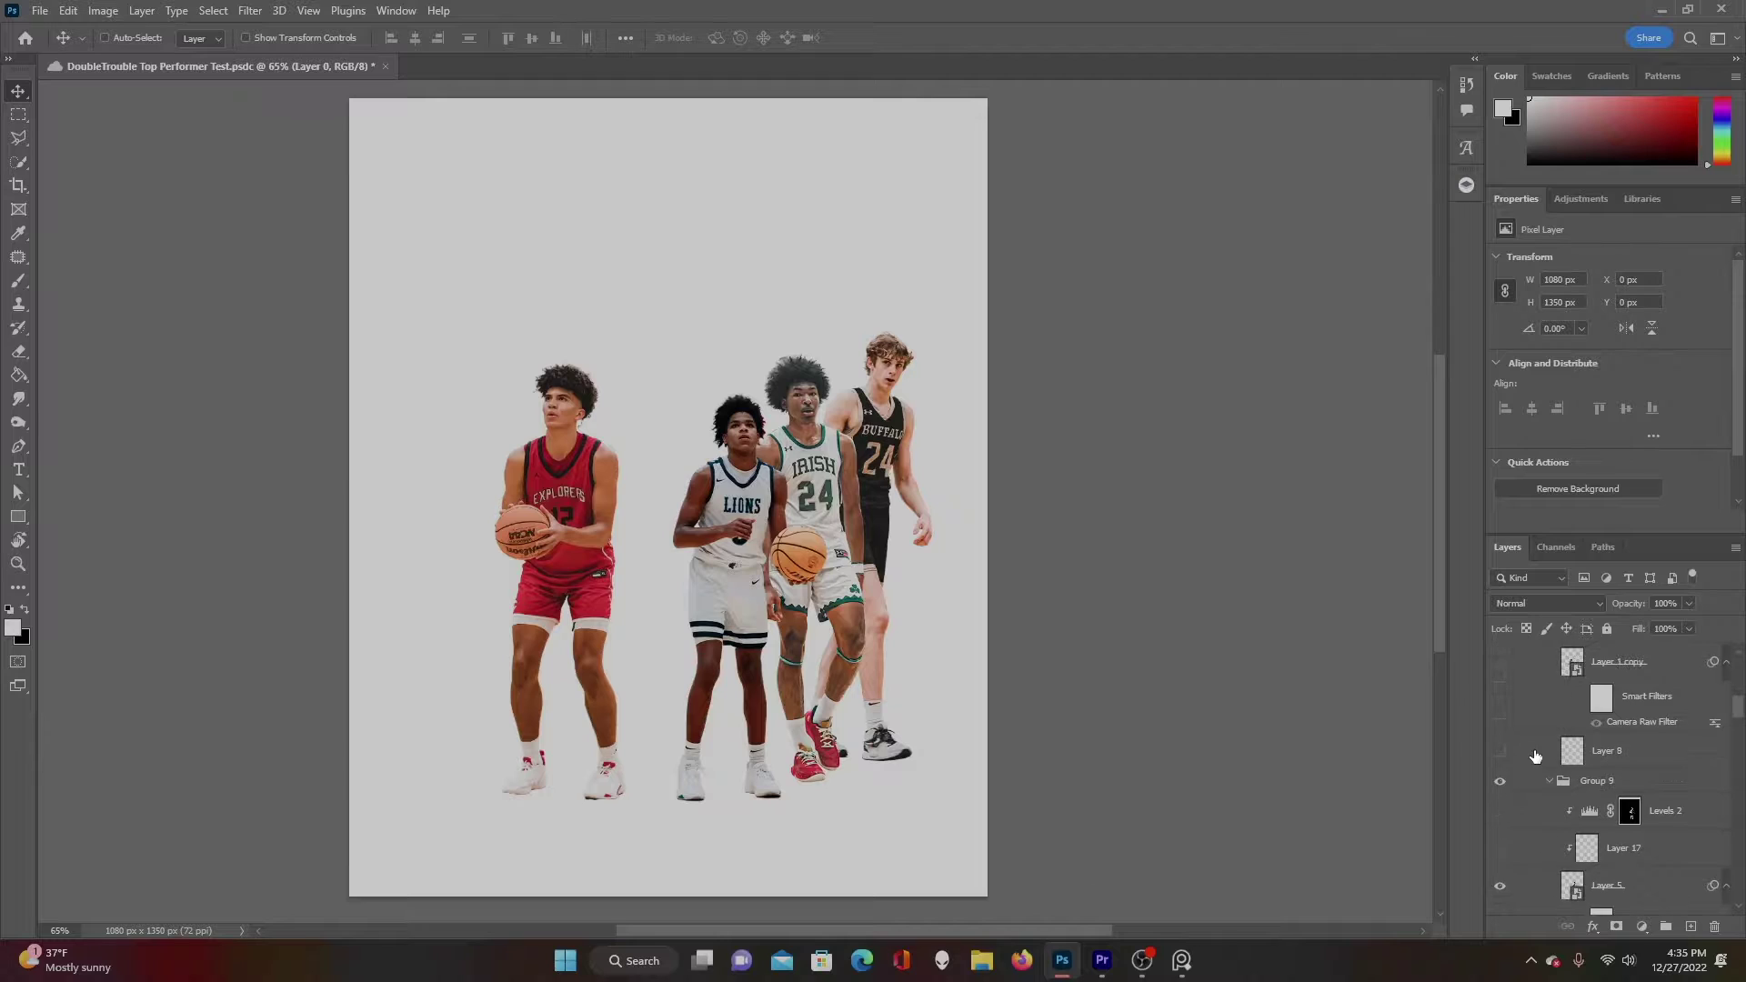
click(1498, 743)
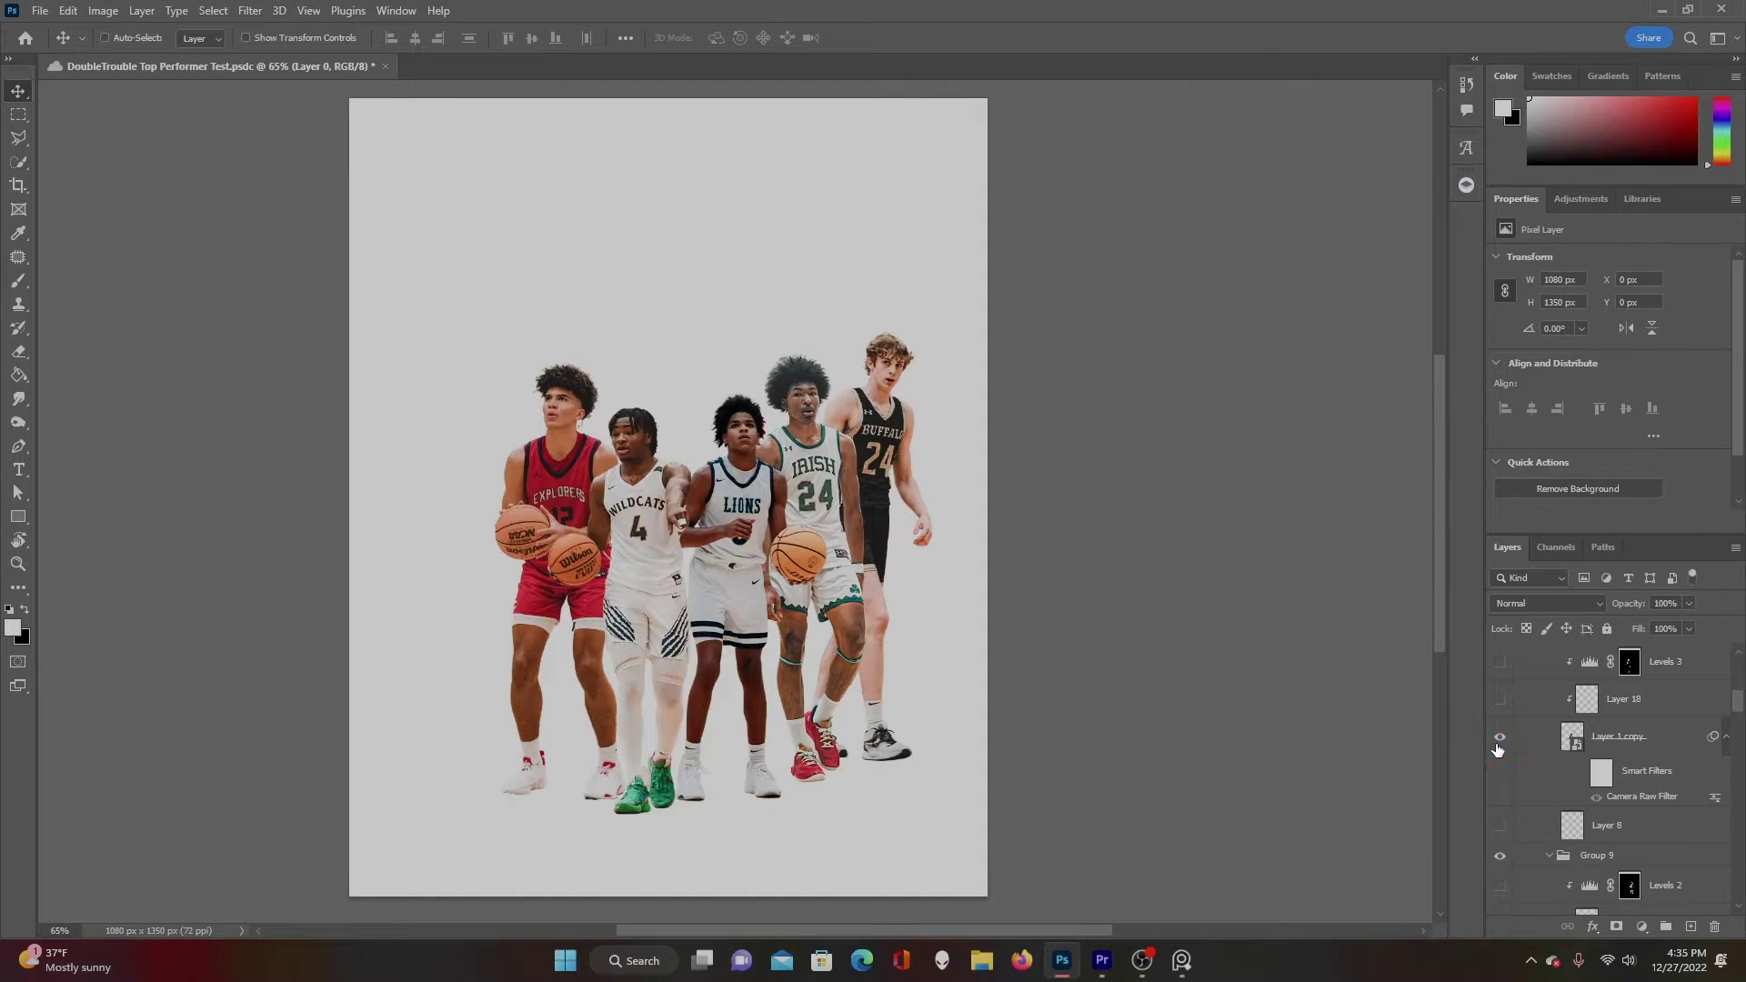
Show the Wildcats number 22 player's photo layer in Group 13 to complete the front row.
scroll(1605, 788, up, 3)
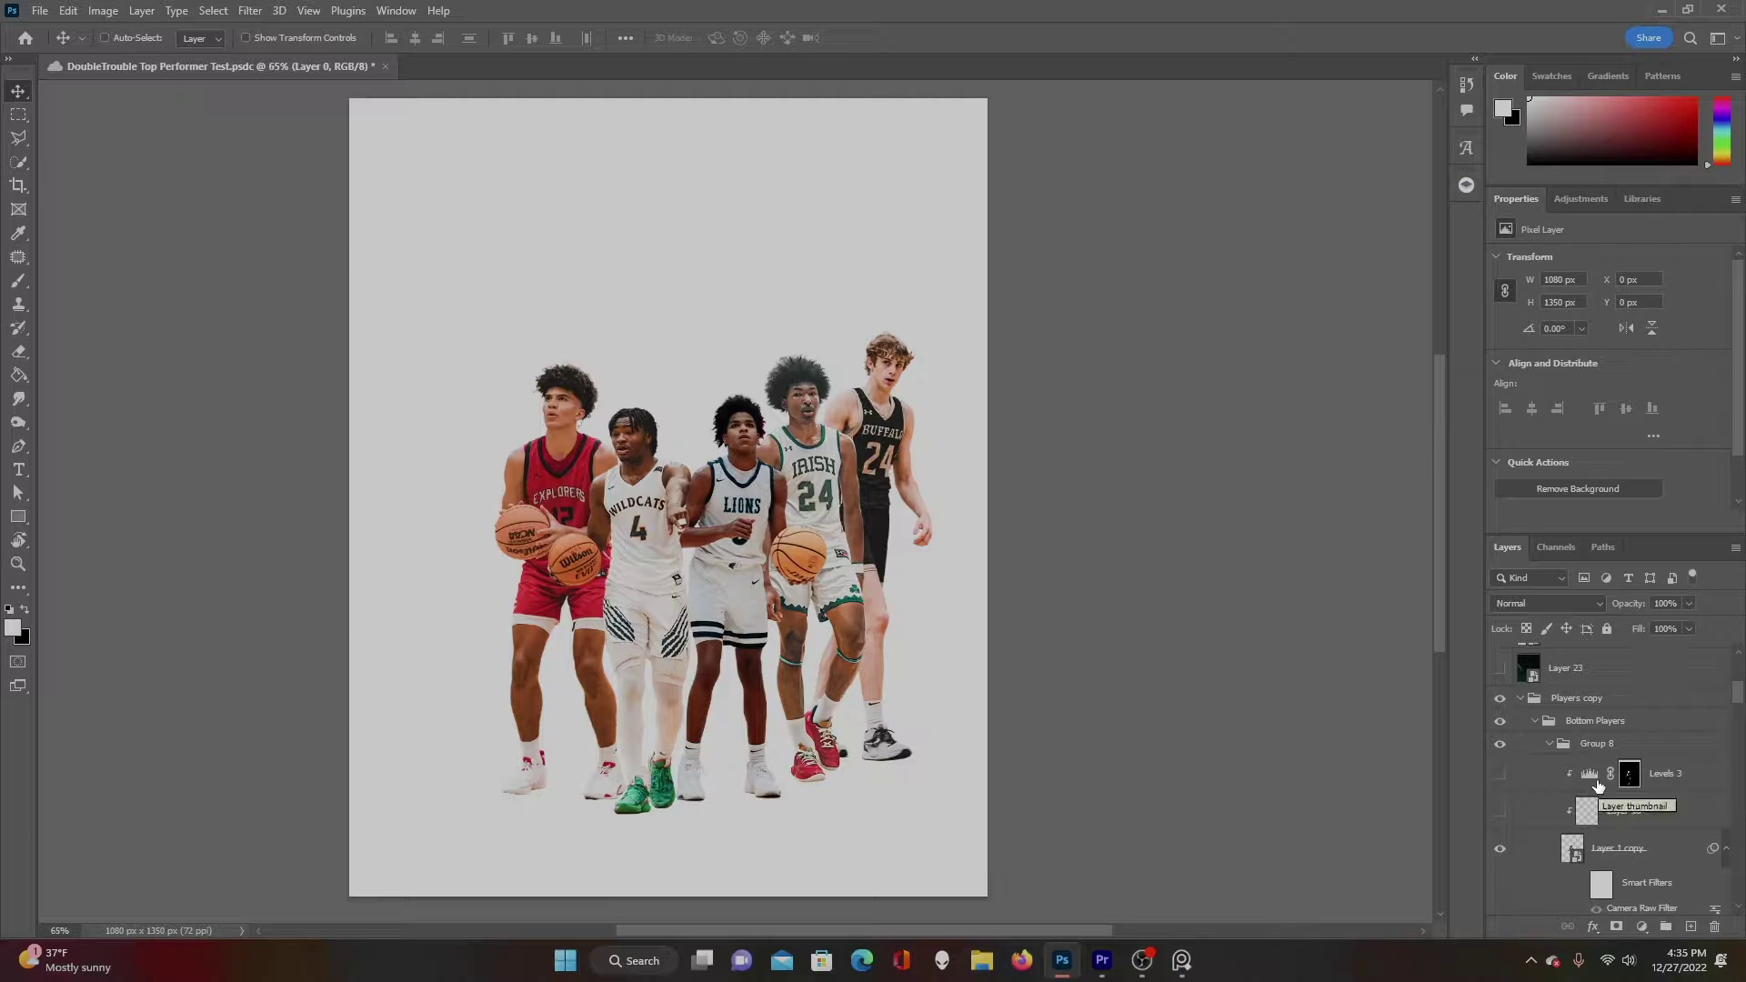
scroll(1598, 788, down, 3)
scroll(1598, 785, up, 1)
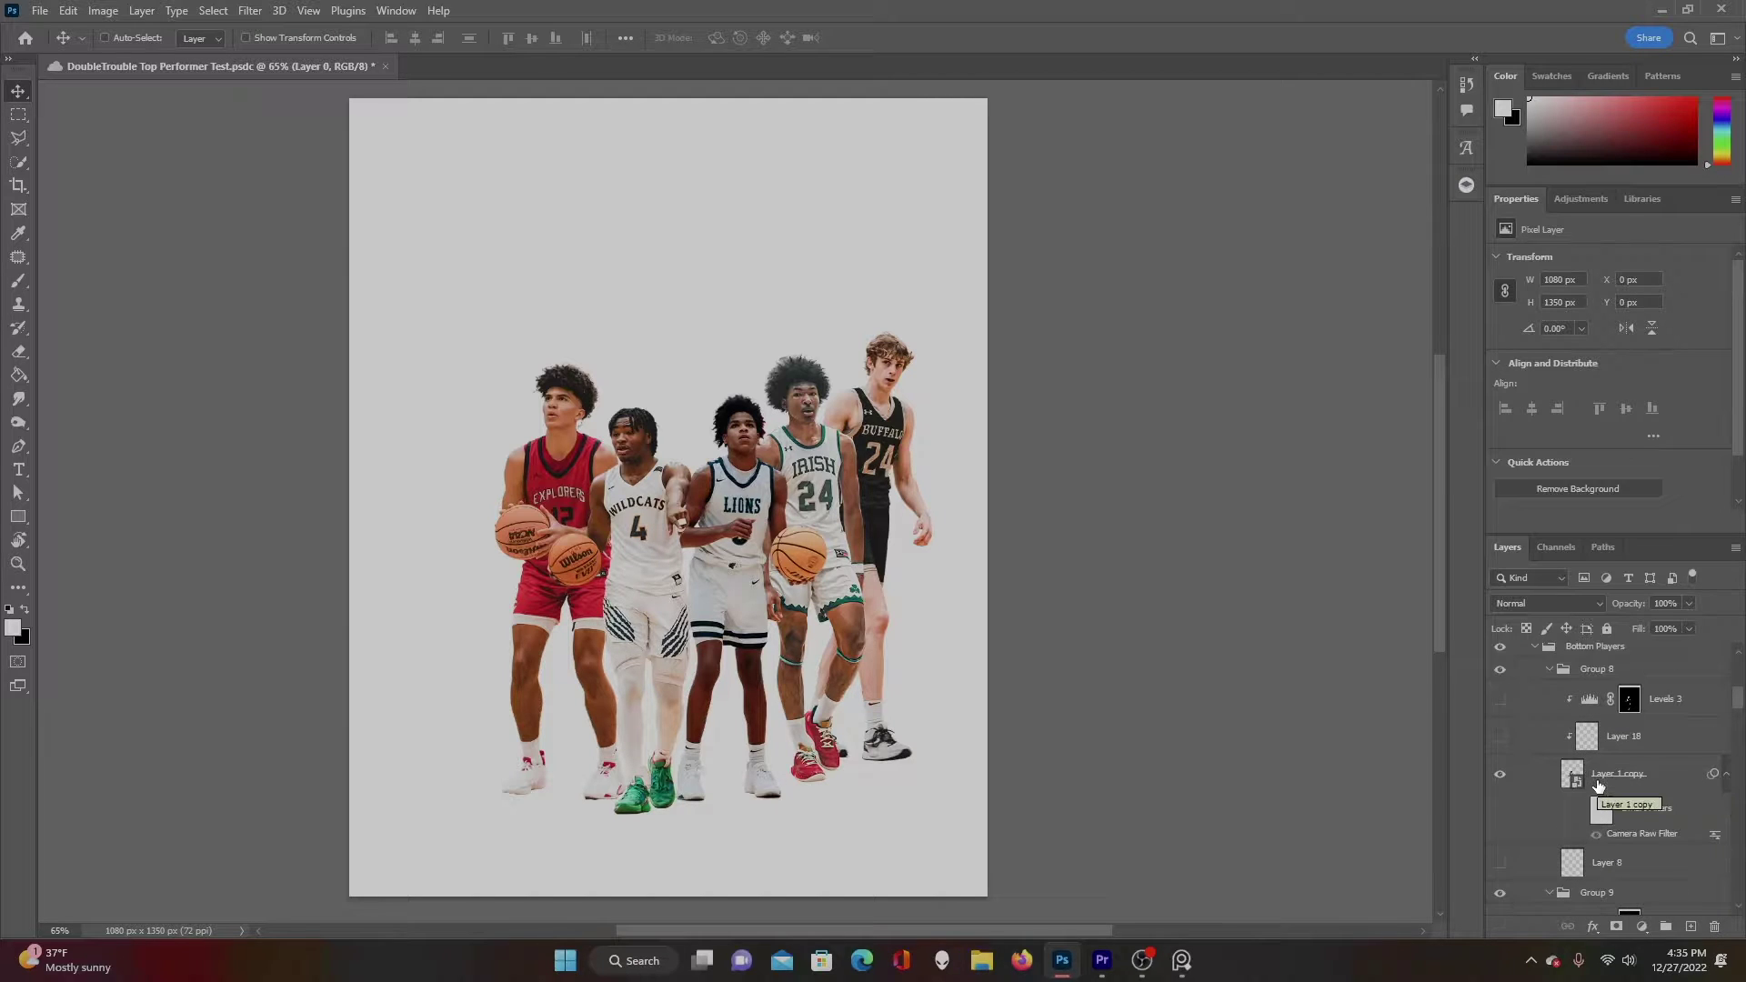
scroll(1581, 768, down, 7)
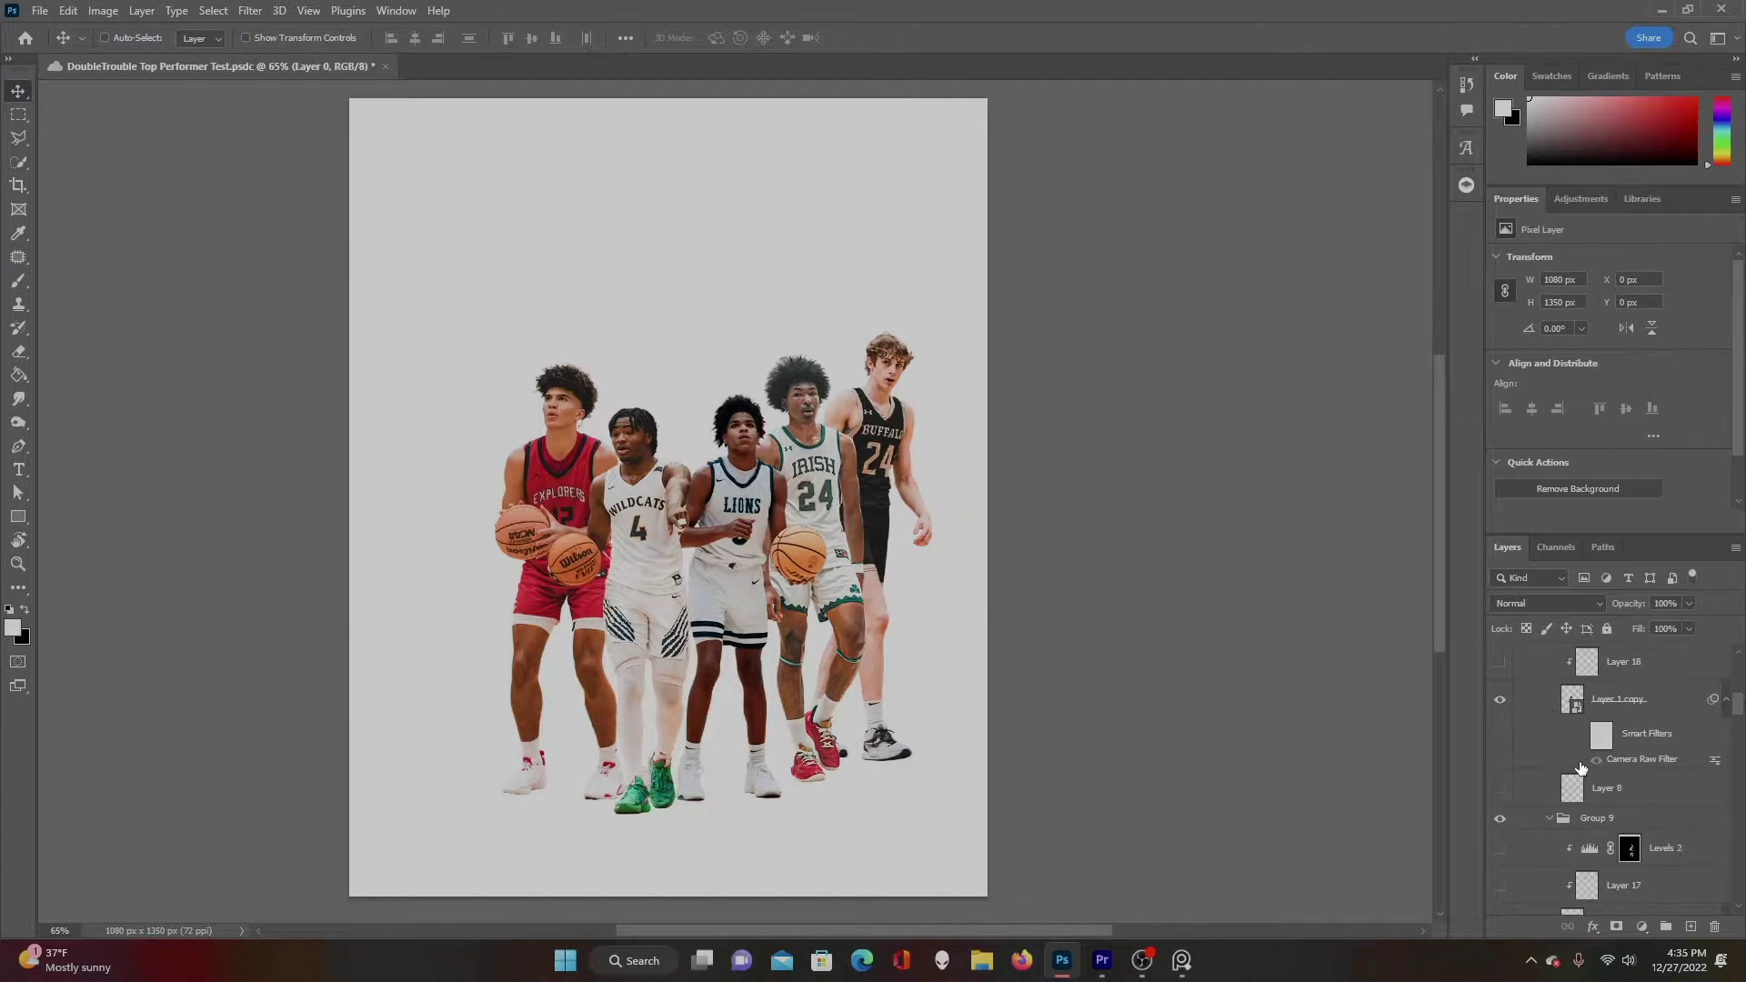
scroll(1581, 769, down, 15)
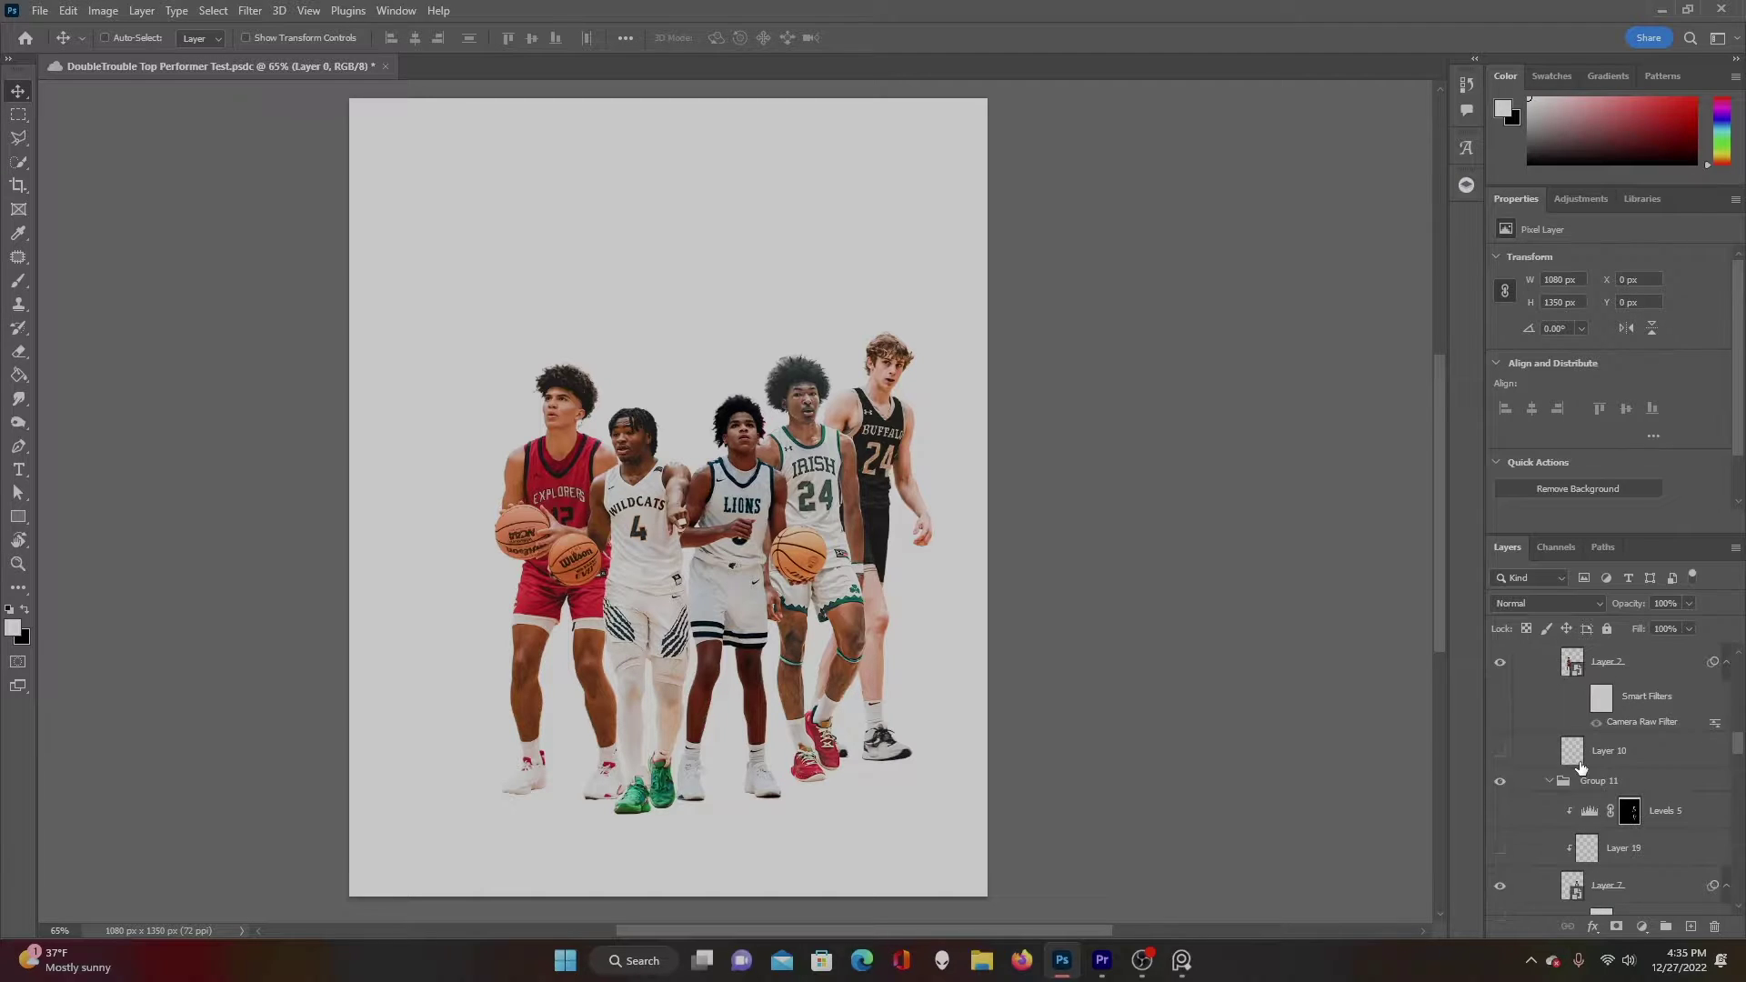
scroll(1576, 772, down, 8)
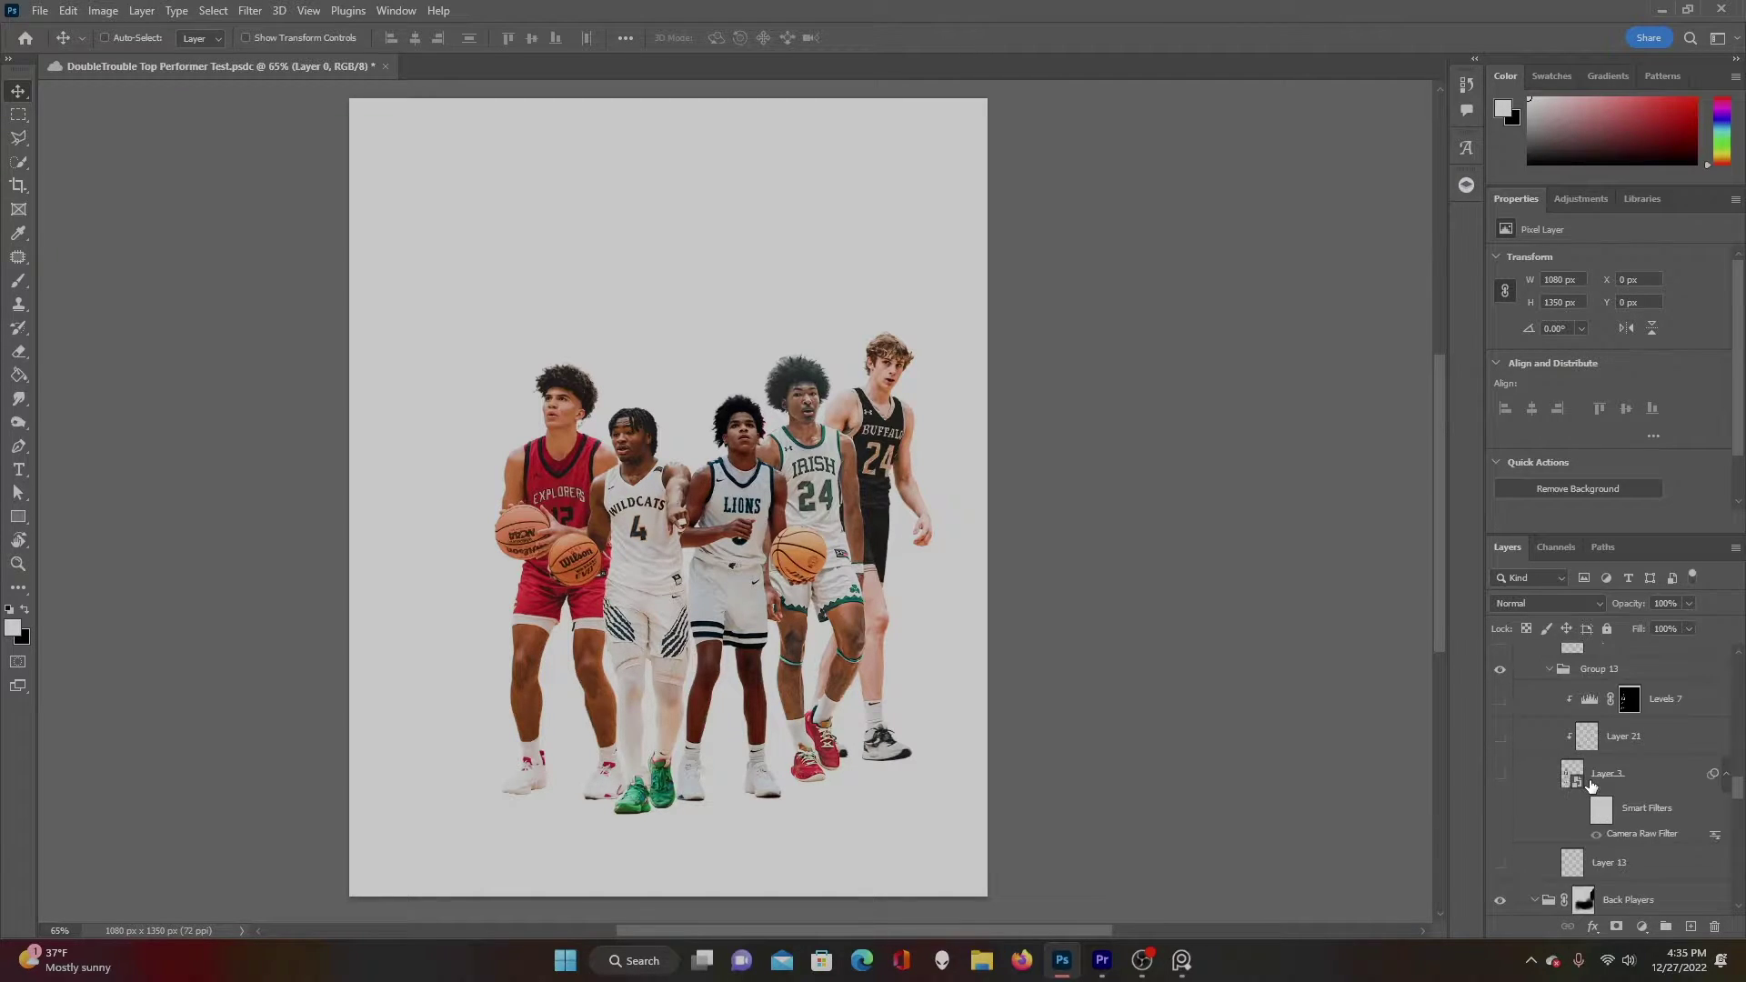
click(1501, 774)
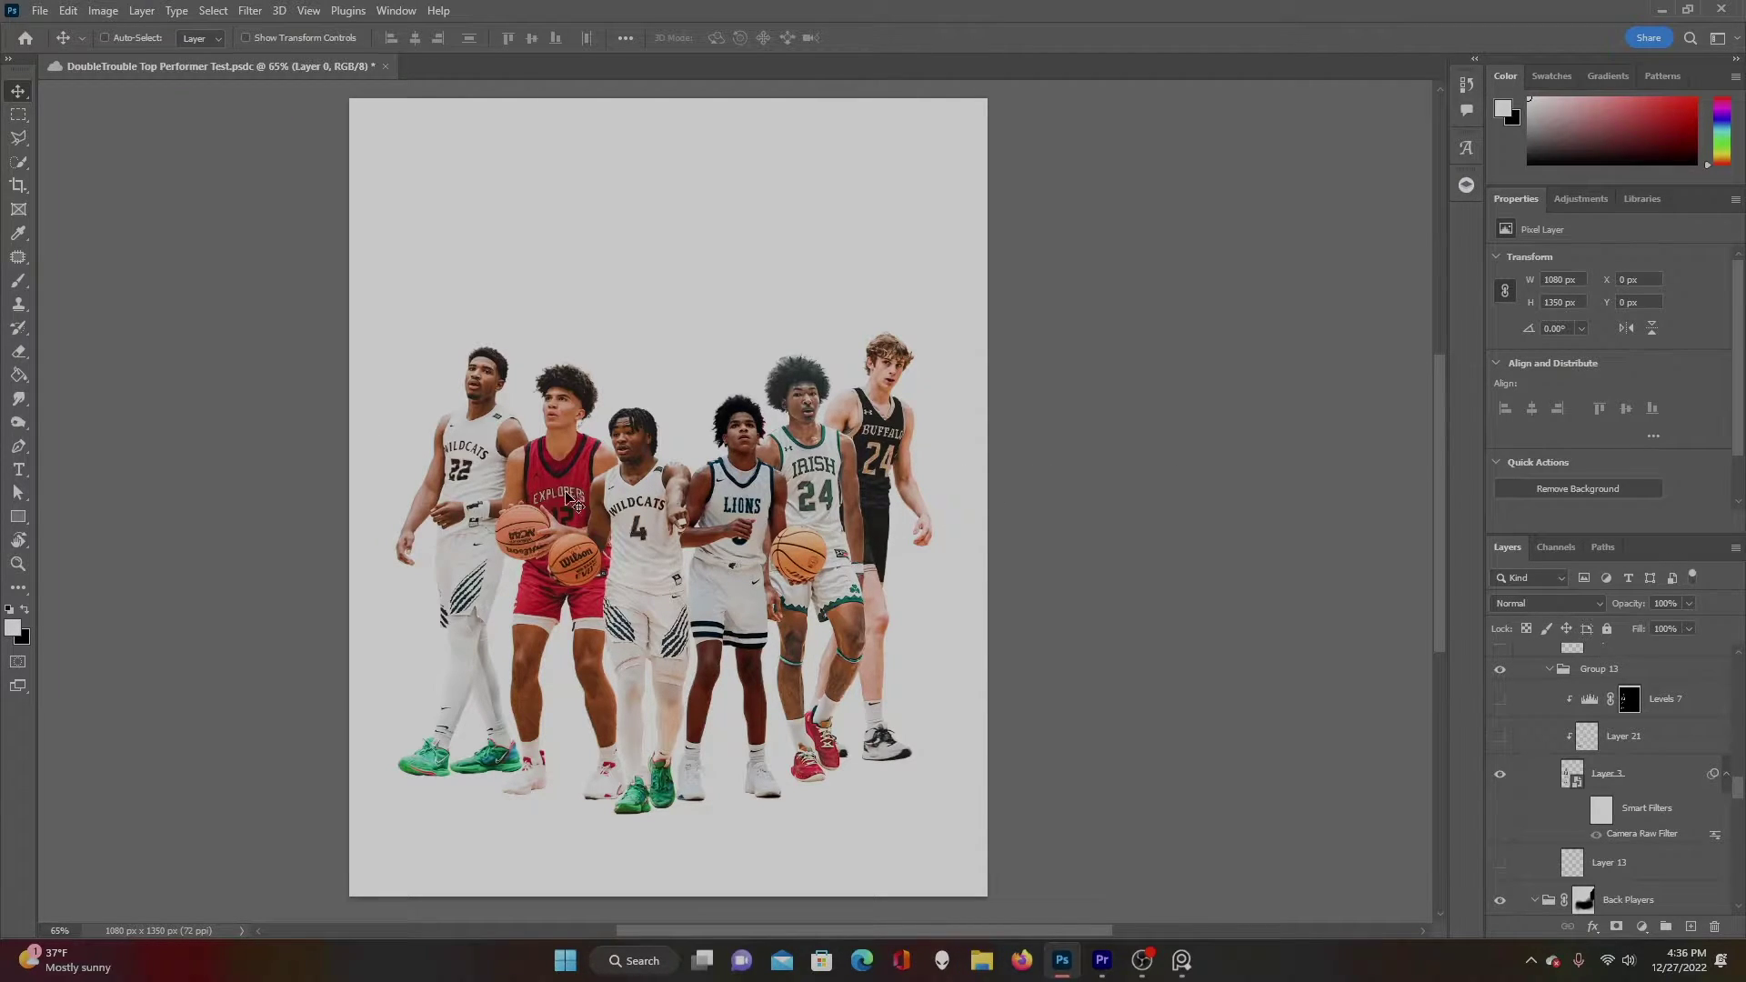
In the Back Players group, show and select the player photo layers in Group 7 and Group 14.
scroll(678, 591, up, 1)
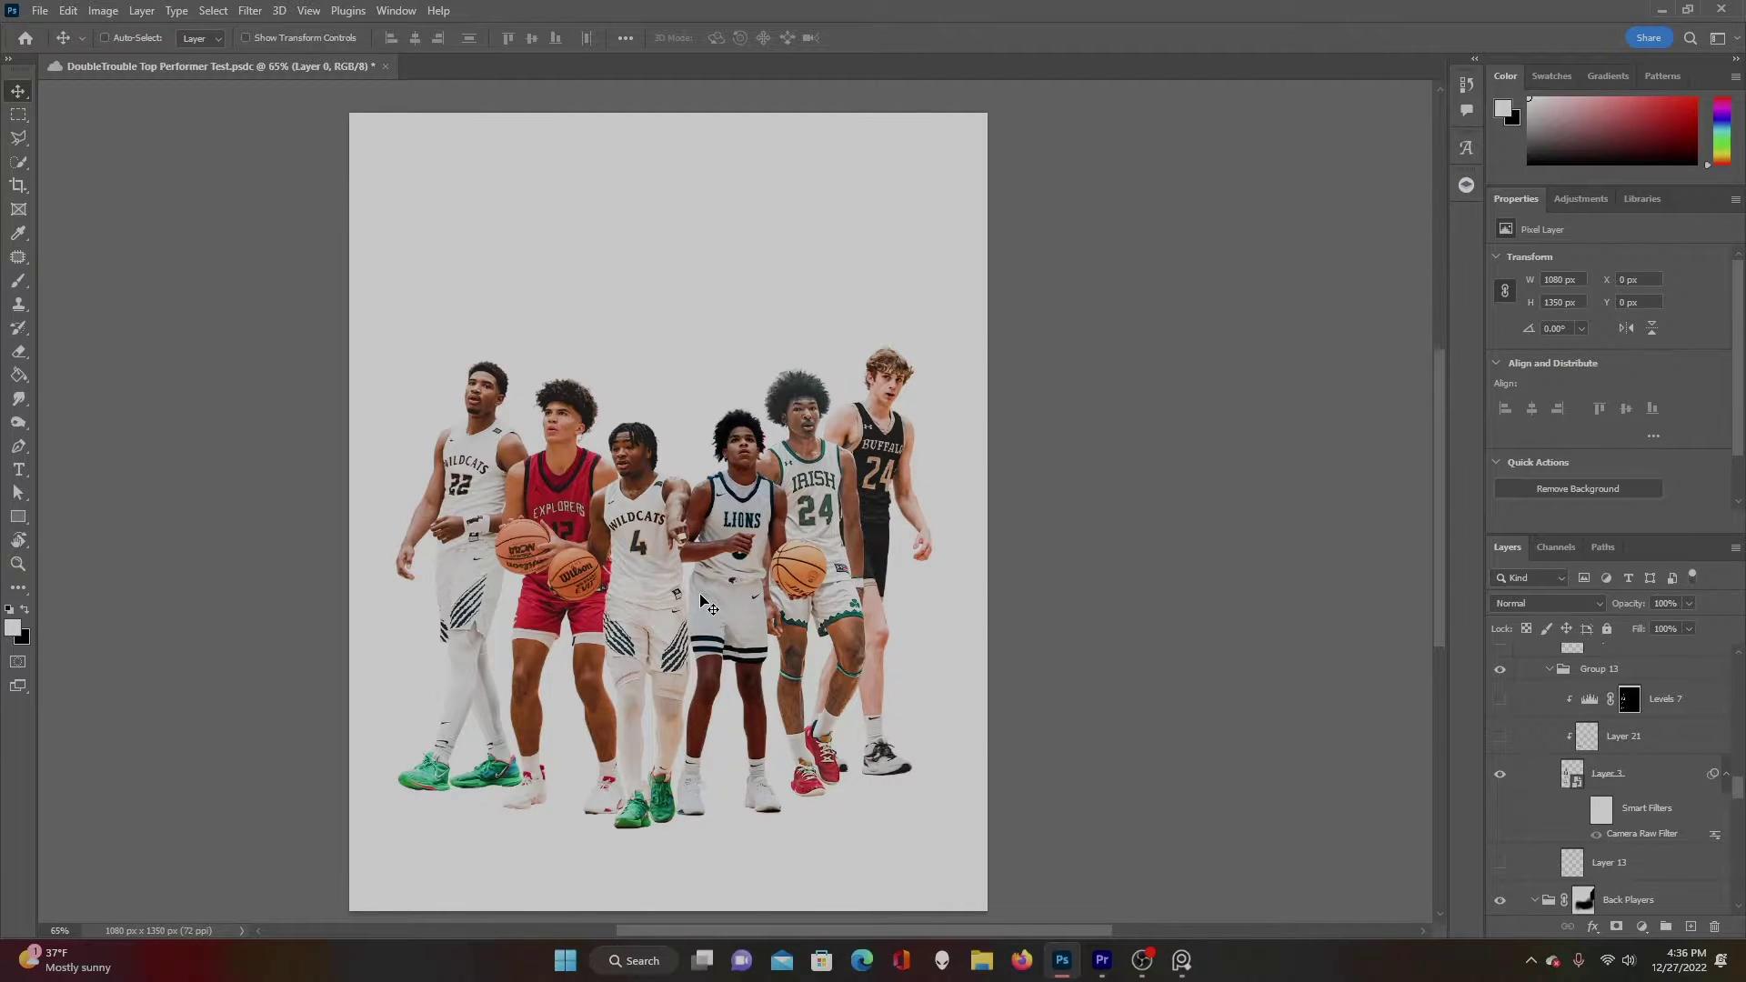
scroll(1617, 786, down, 3)
scroll(1616, 780, up, 1)
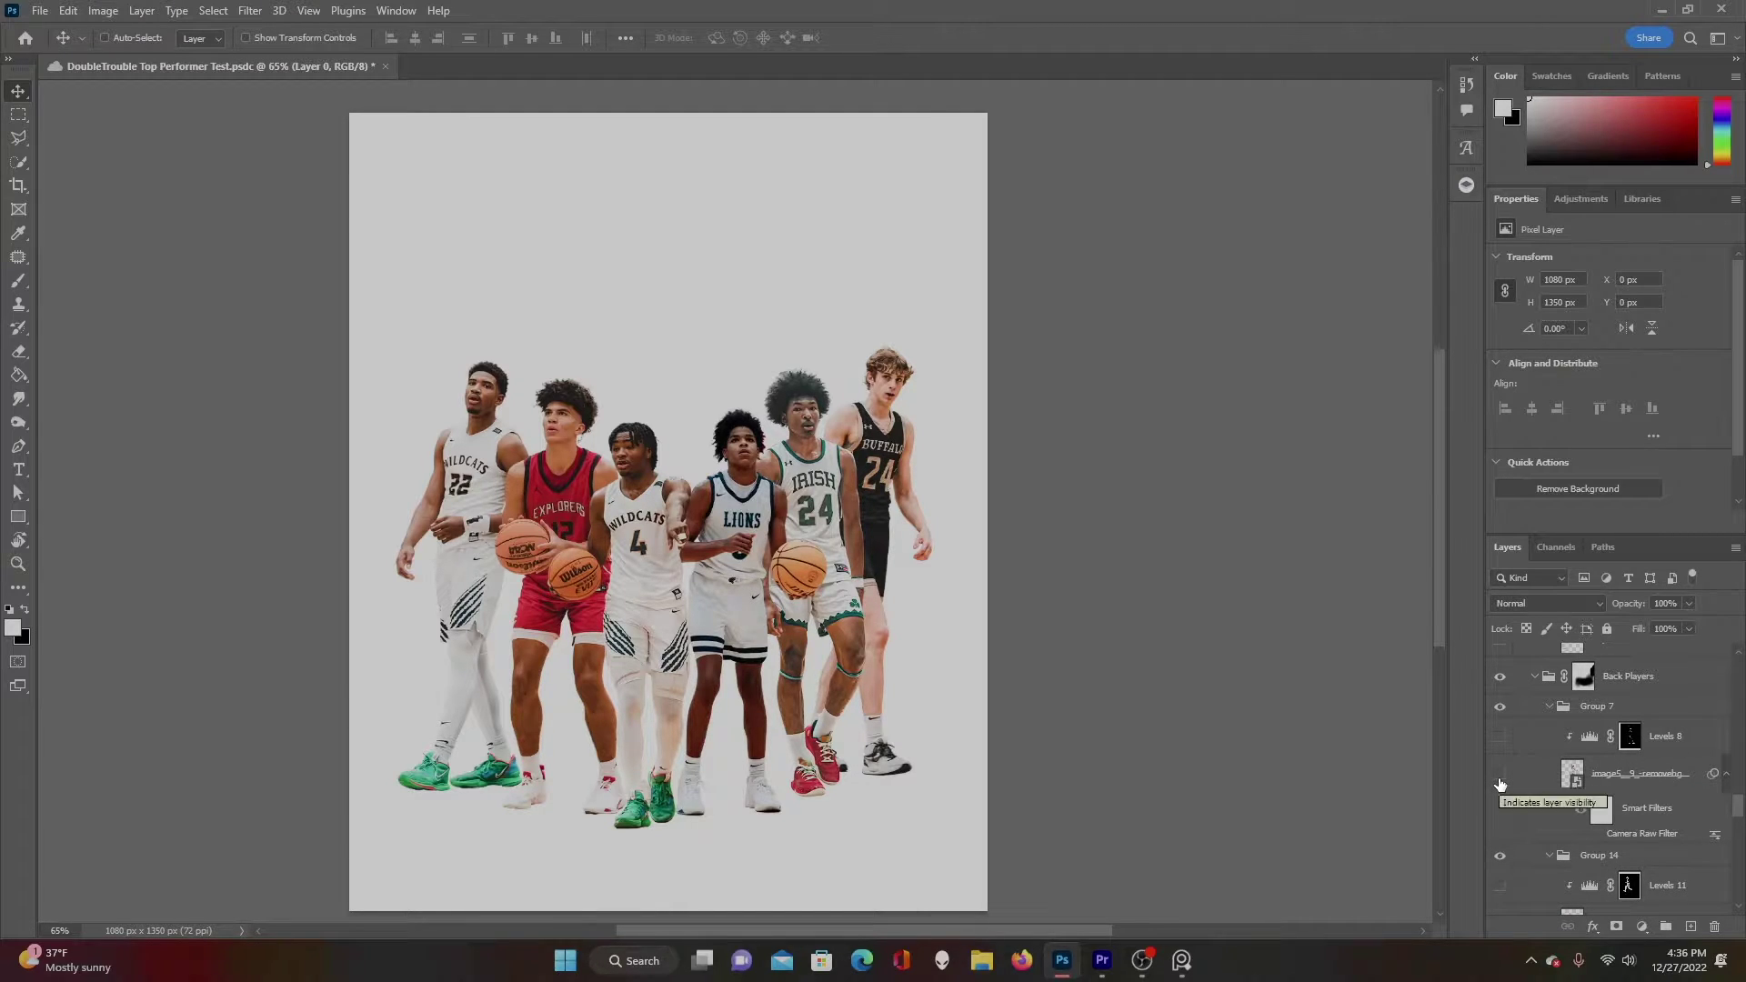
click(1500, 777)
click(1653, 781)
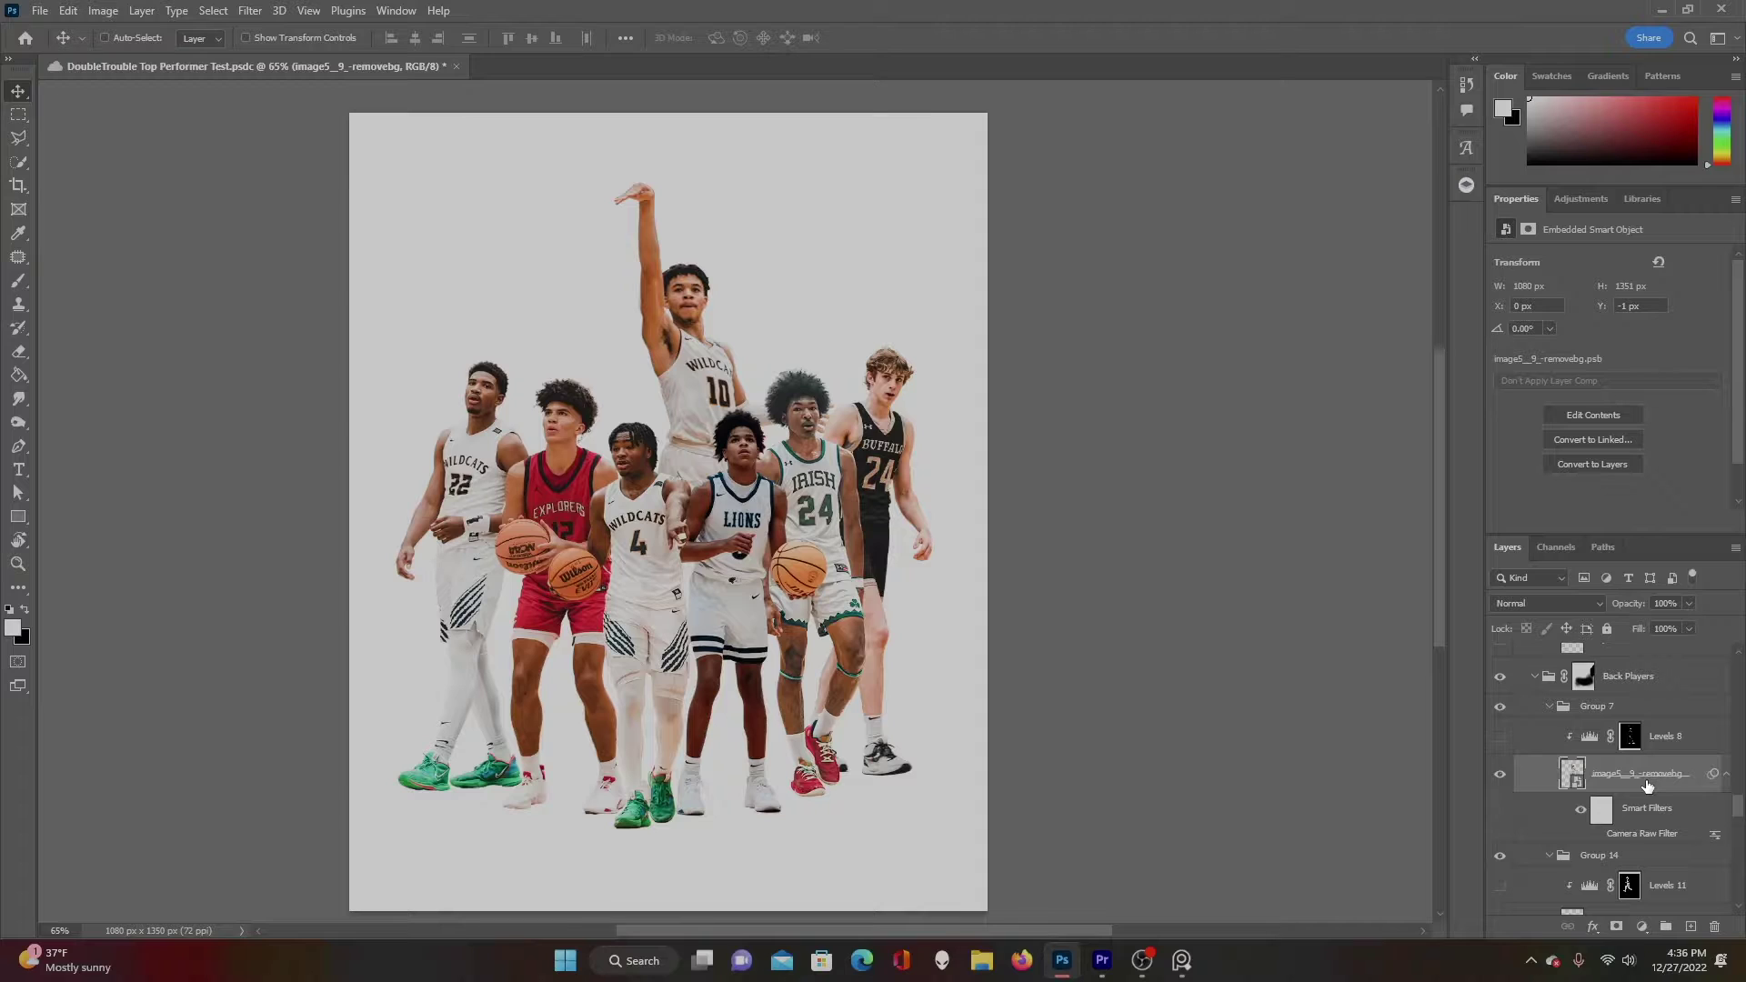
scroll(1647, 785, down, 3)
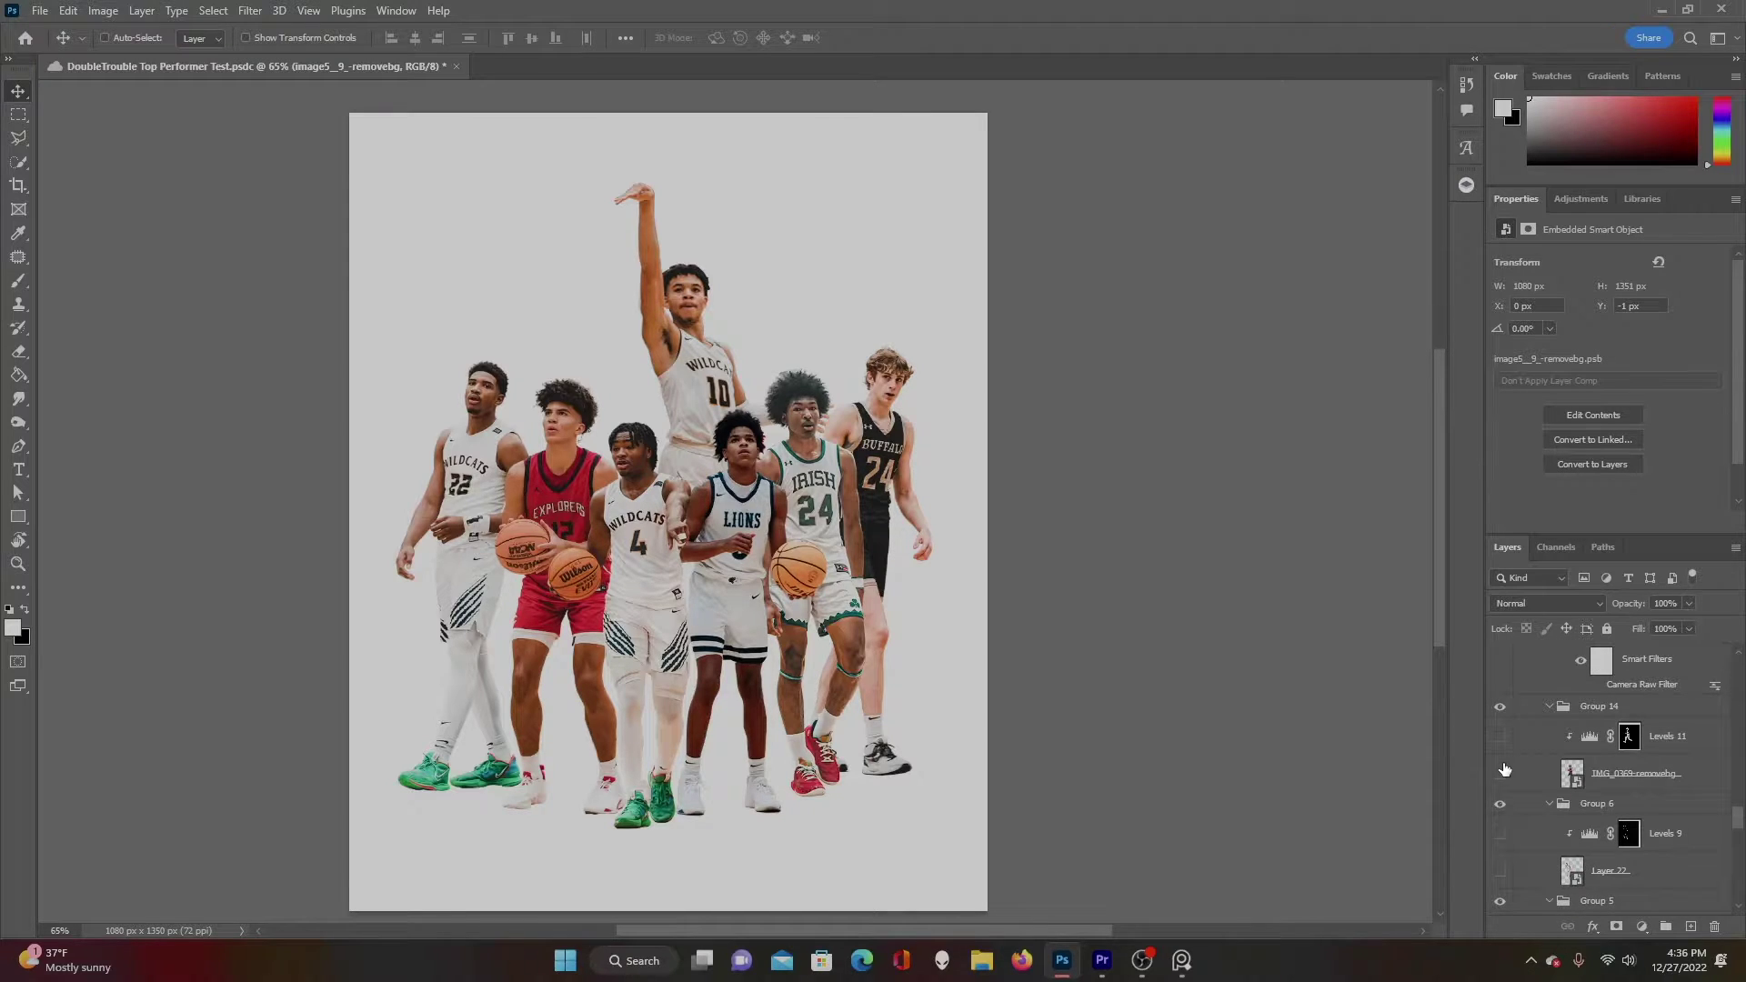
click(1501, 768)
click(1575, 773)
Show and select the remaining back-row player photos, Layer 22 in Group 6 and the cutout in Group 5.
scroll(1576, 773, down, 2)
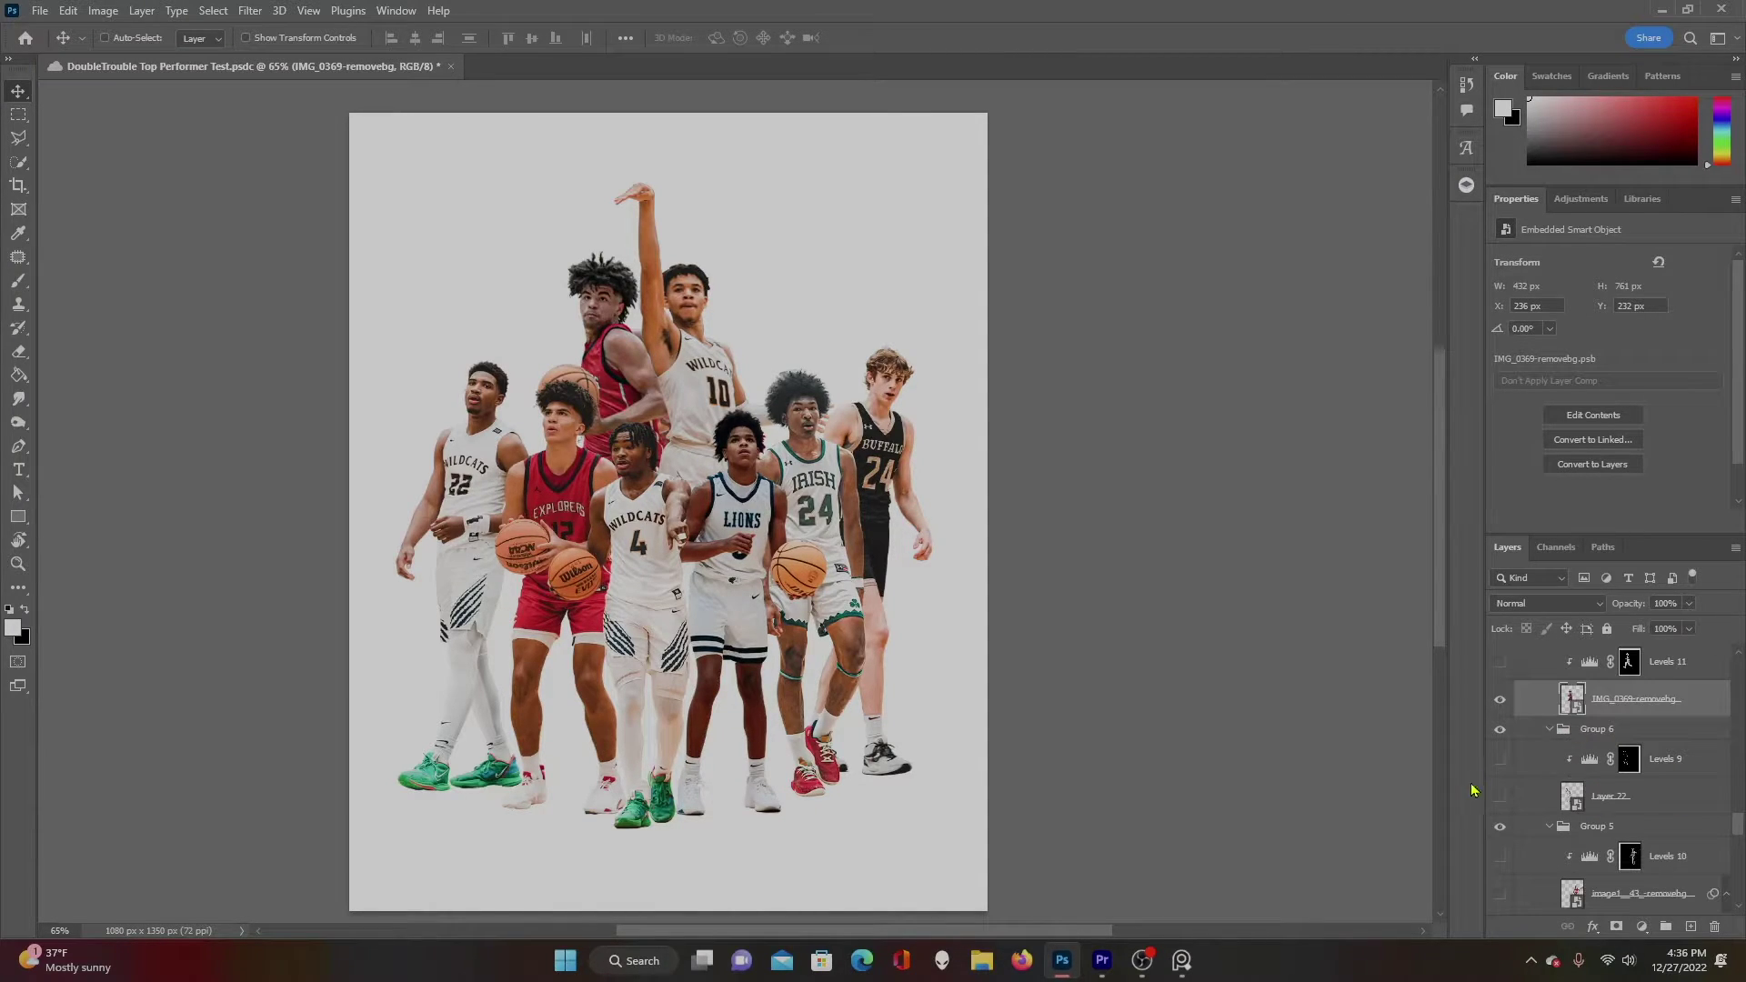
click(1500, 796)
click(1602, 795)
scroll(1665, 795, down, 2)
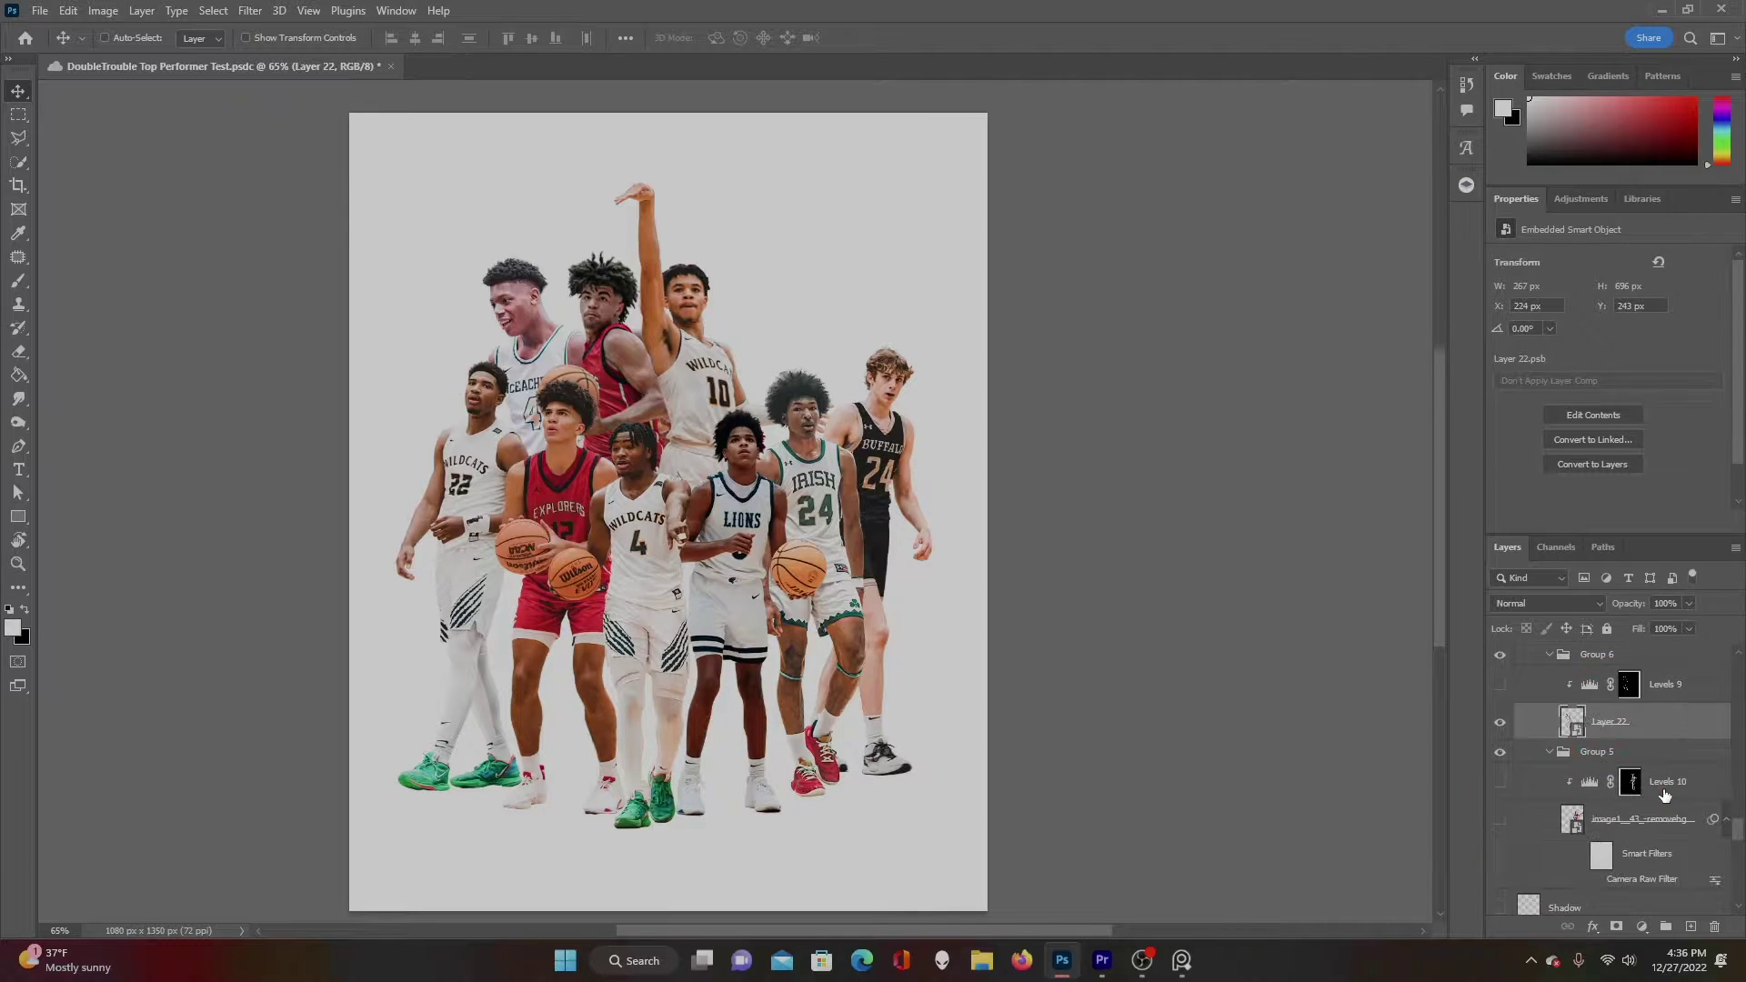
click(1501, 819)
click(1571, 818)
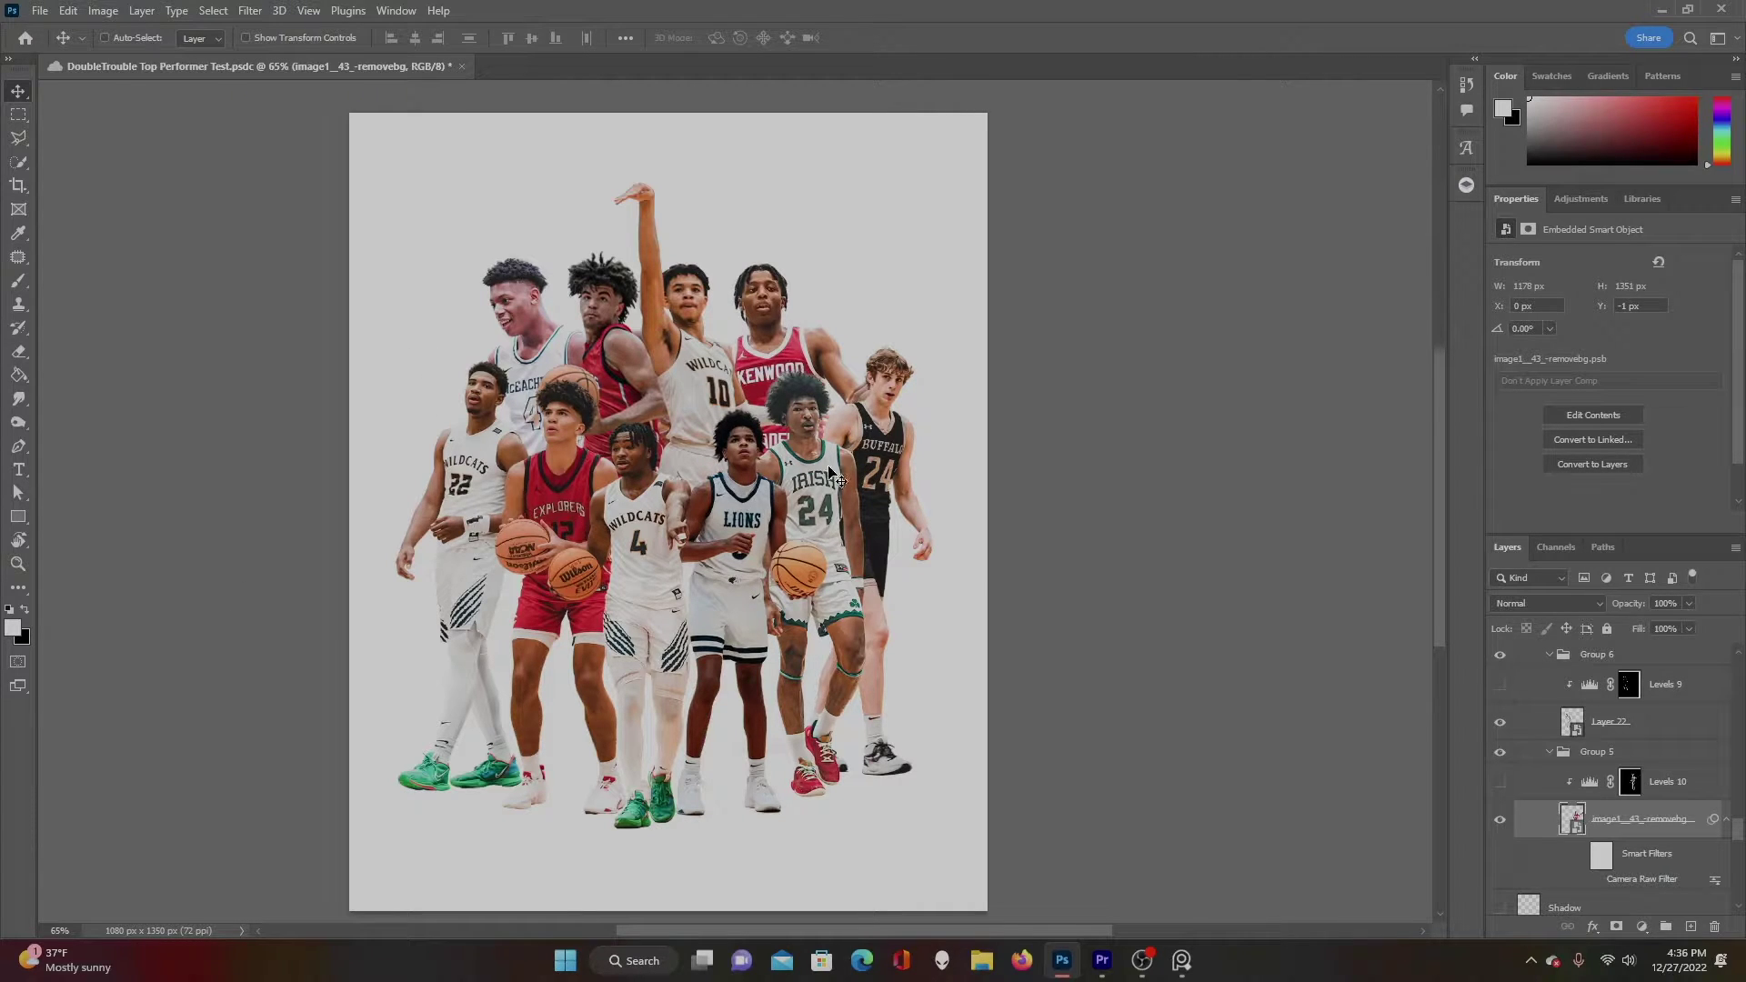
Turn on the header text layers "battle in the peach", "double trouble presents" and "2022".
scroll(791, 452, down, 1)
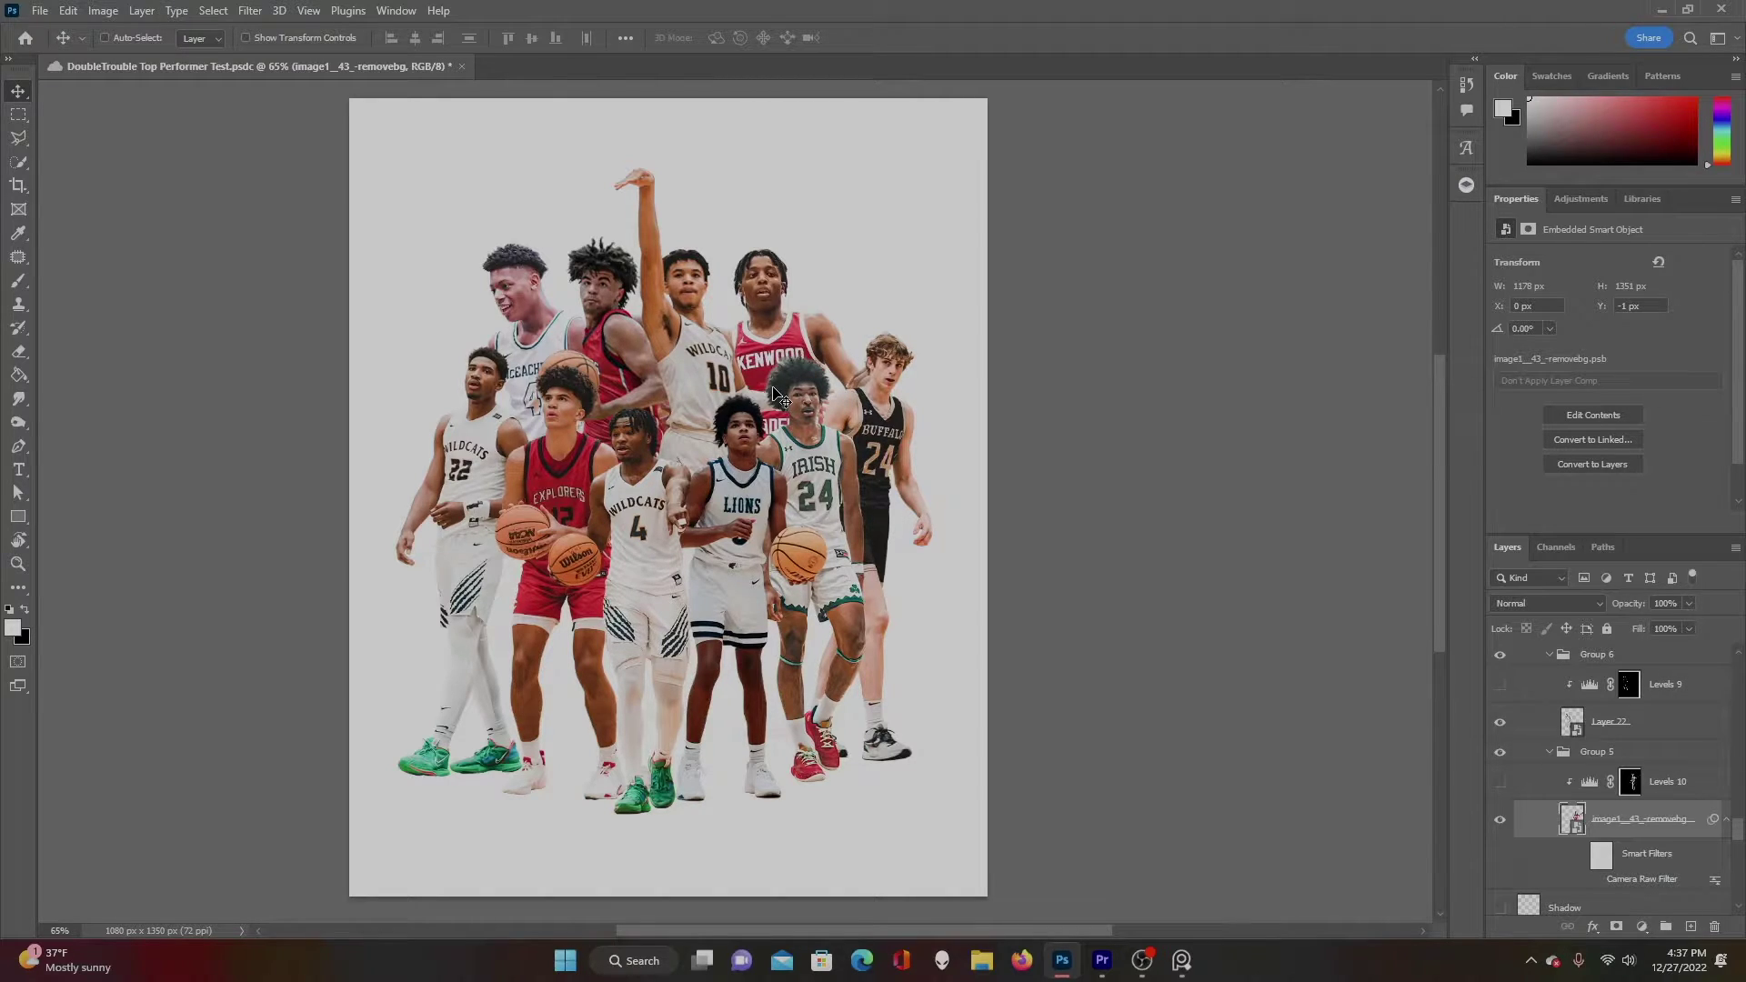
scroll(779, 397, down, 1)
scroll(1659, 821, down, 3)
scroll(1645, 832, down, 2)
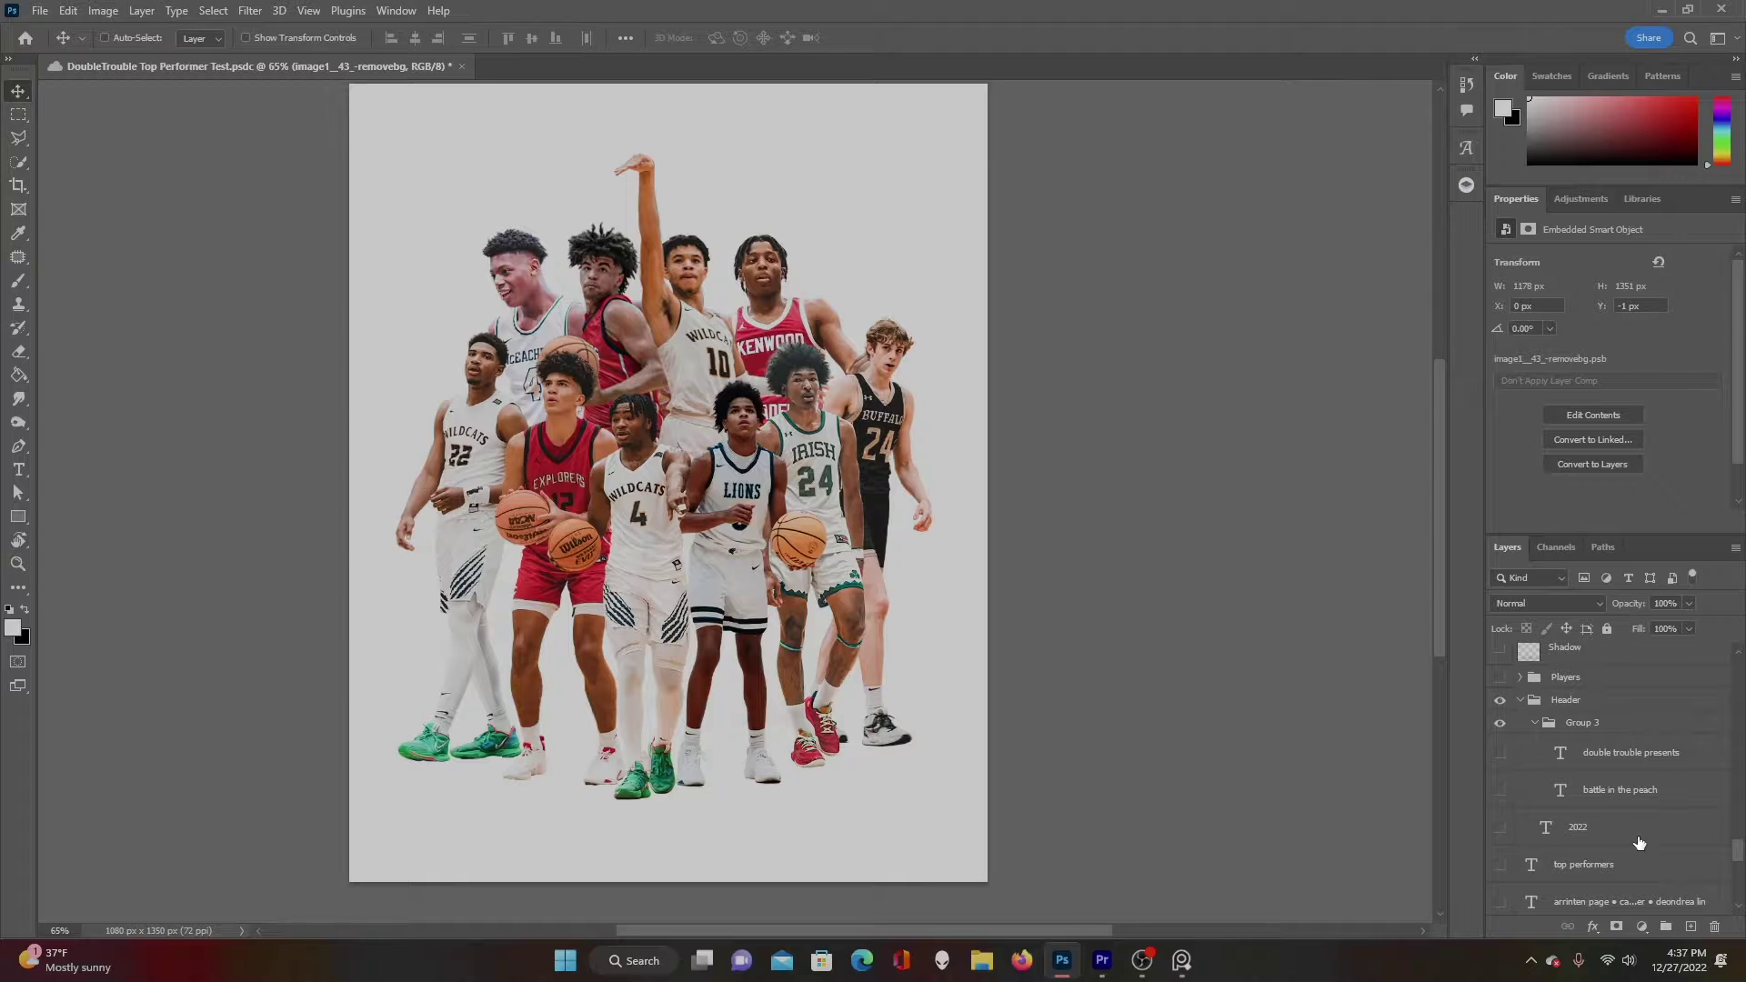
click(1498, 791)
click(1498, 757)
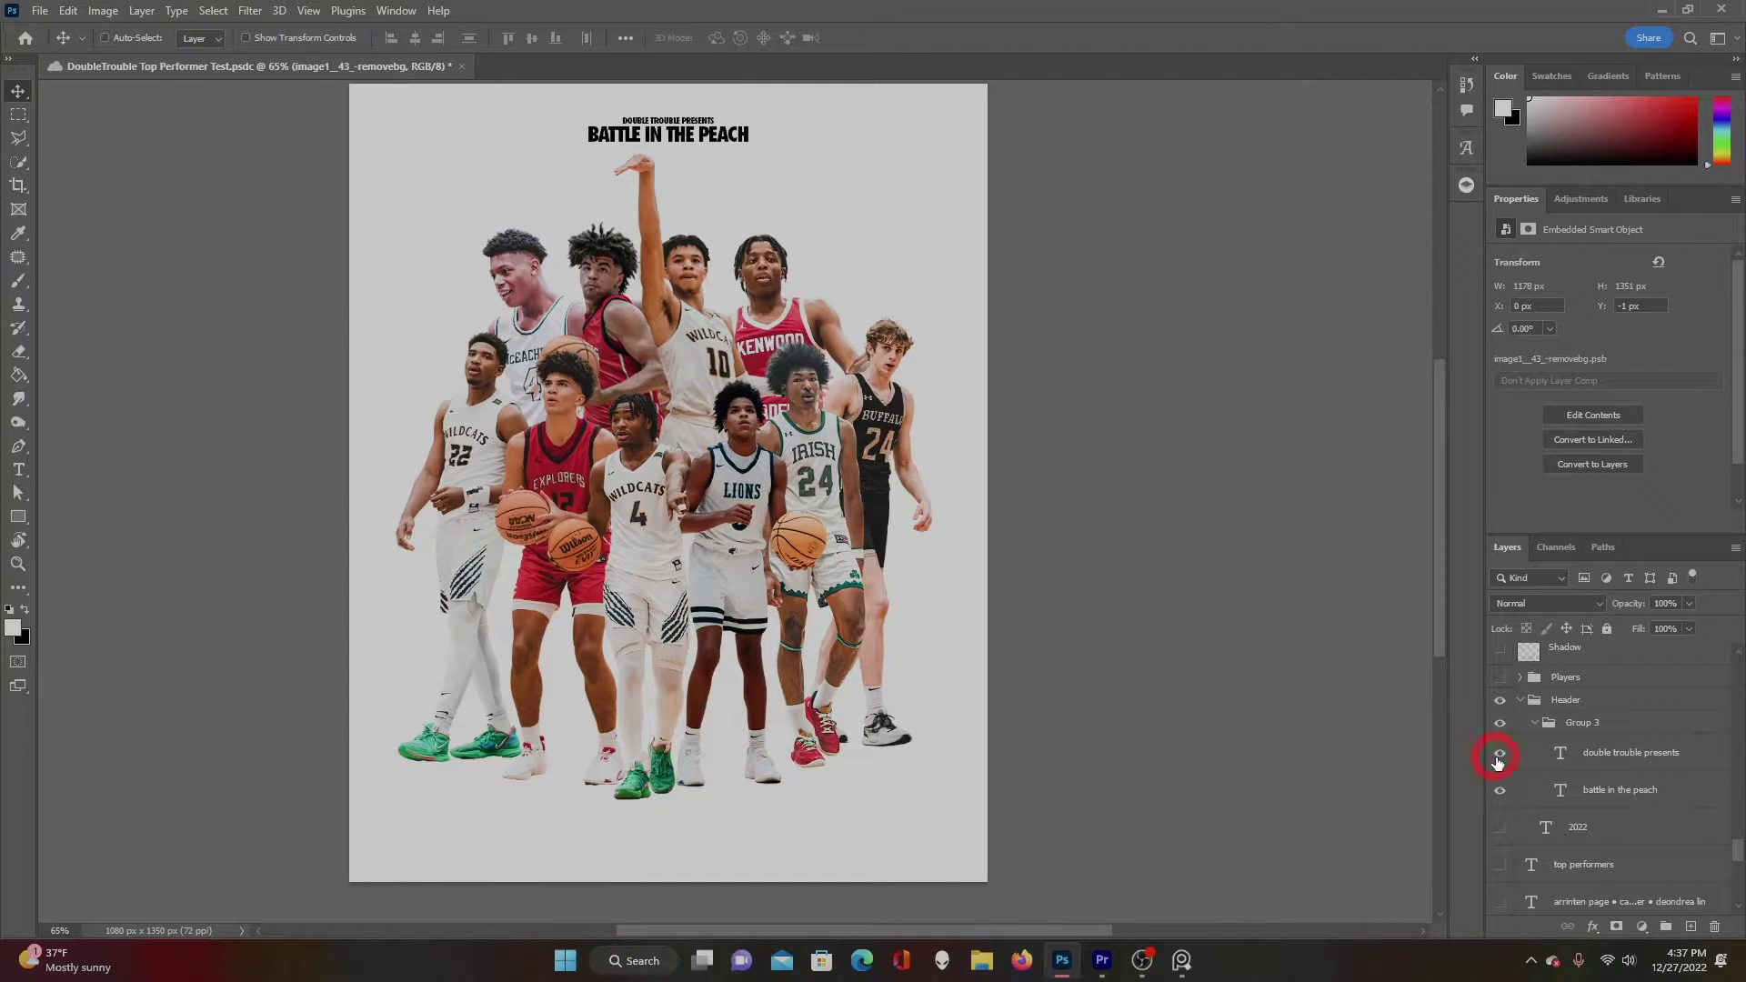
click(1498, 828)
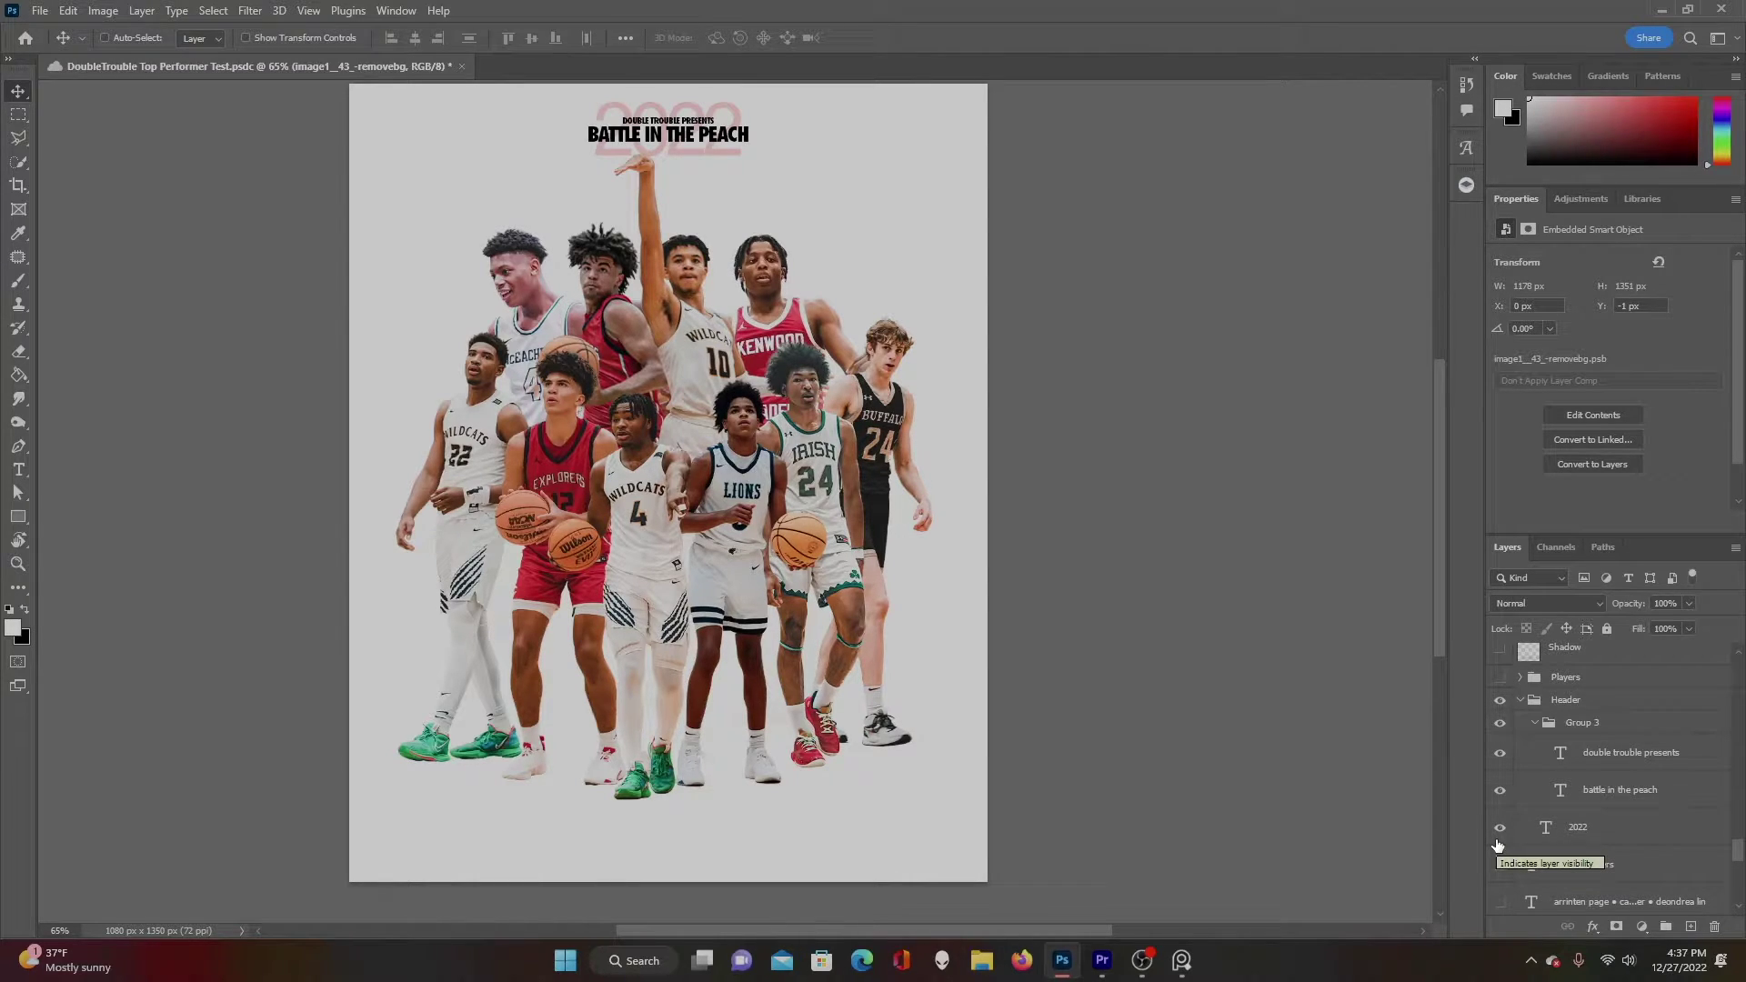
Examine the font settings of the "battle in the peach" title and the "2022" text layer.
scroll(1591, 887, down, 1)
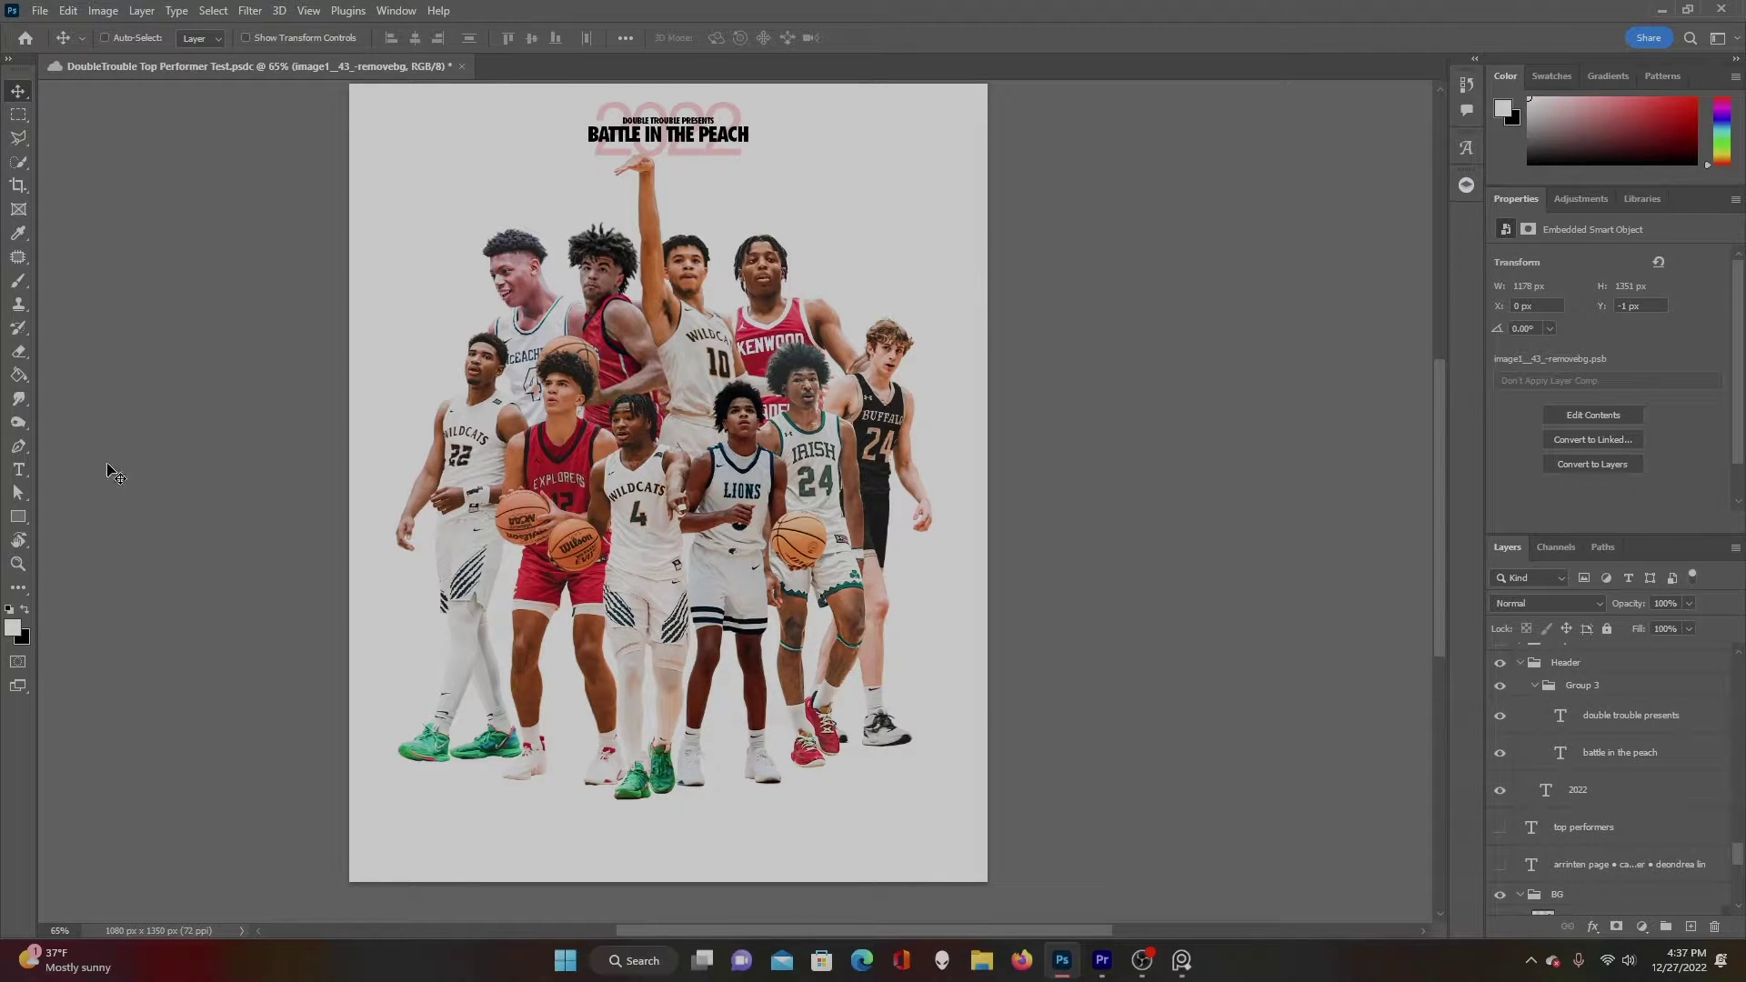
click(19, 469)
click(637, 134)
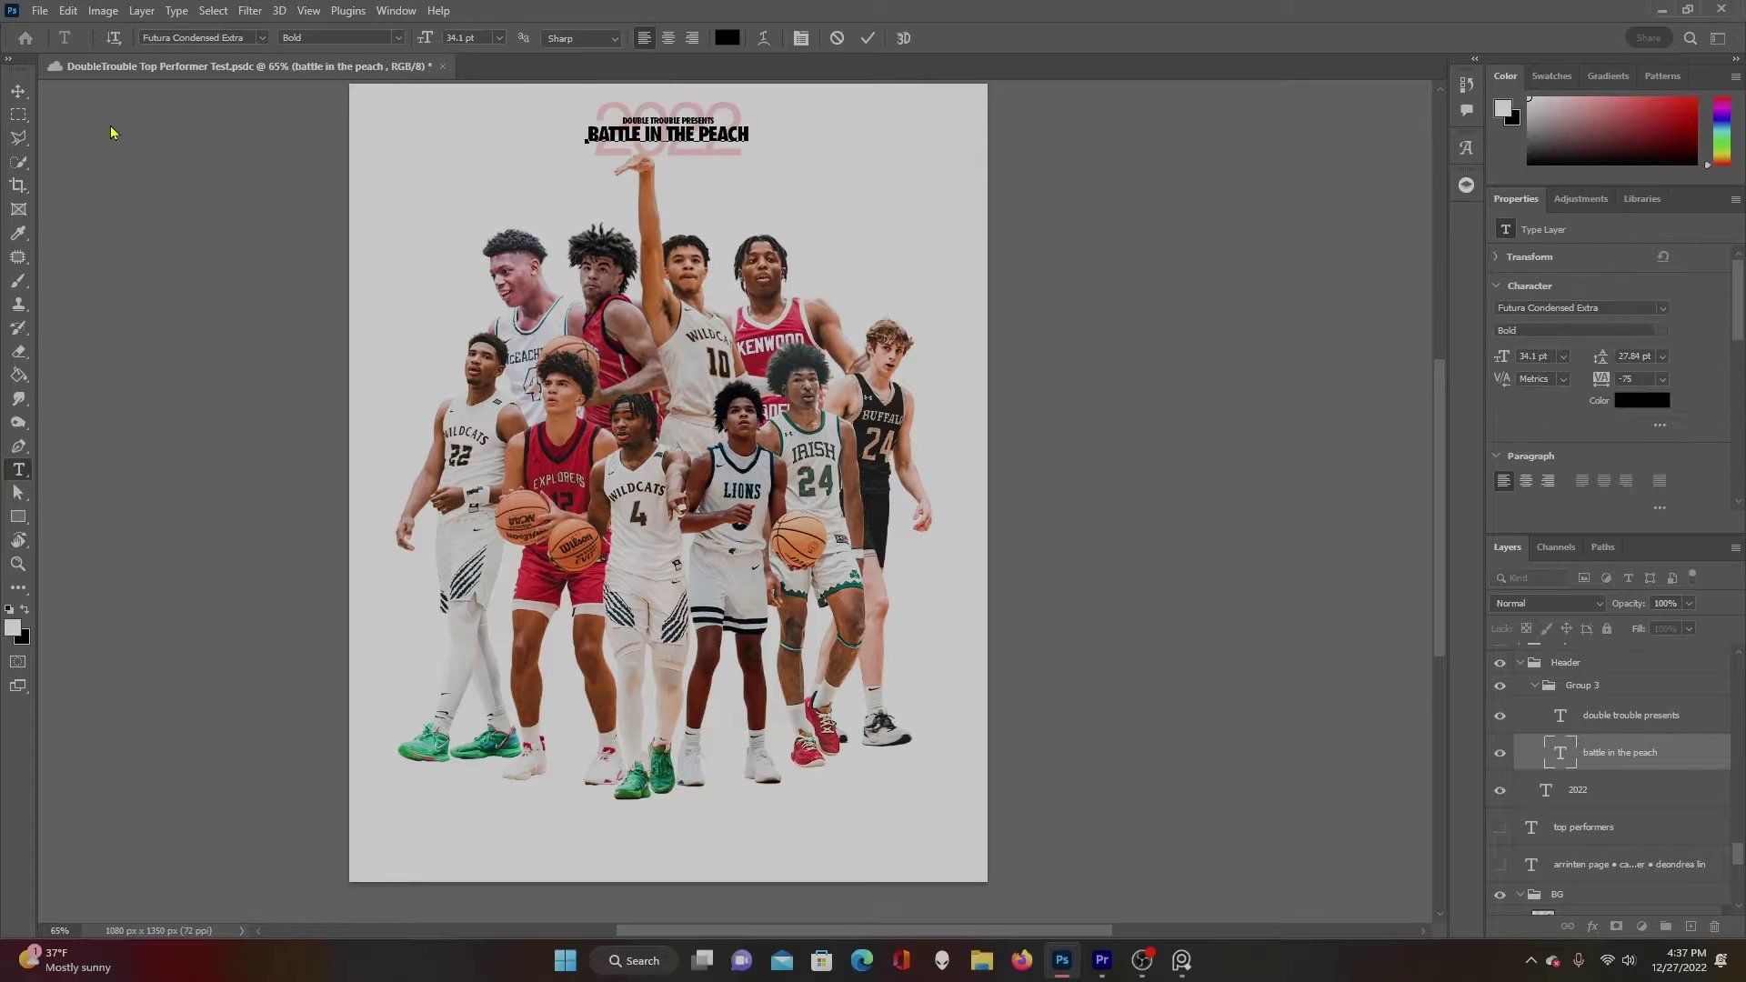
click(18, 91)
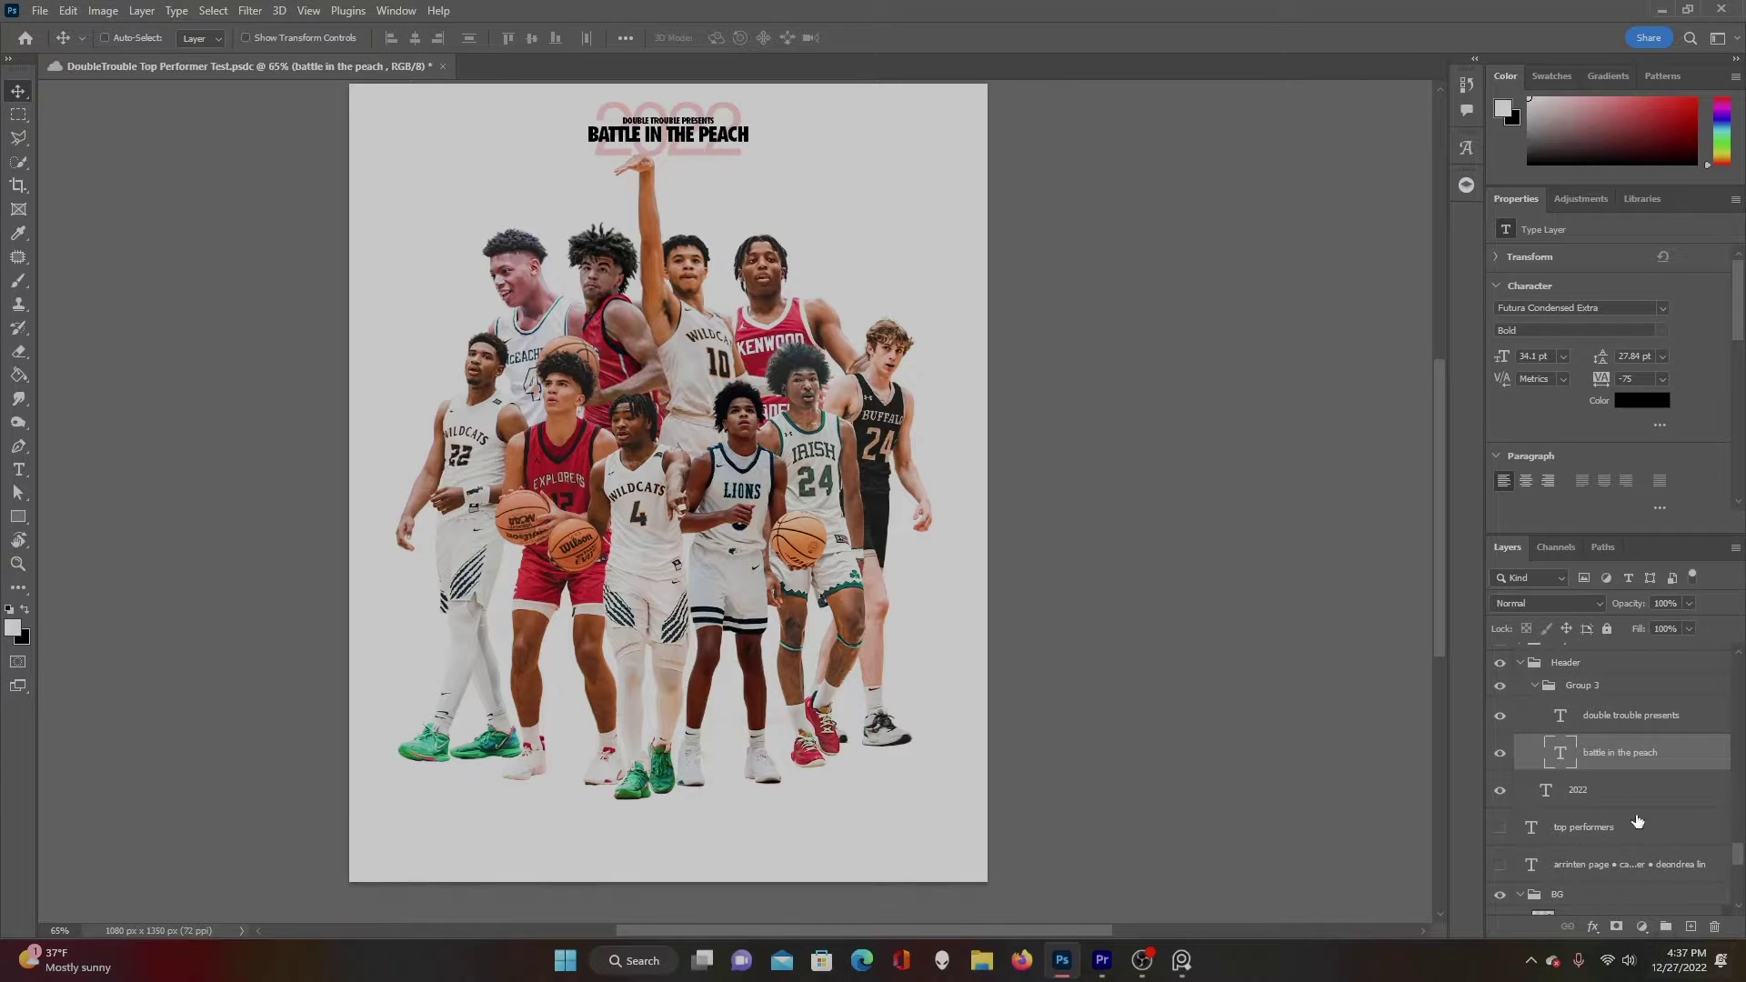
click(1602, 803)
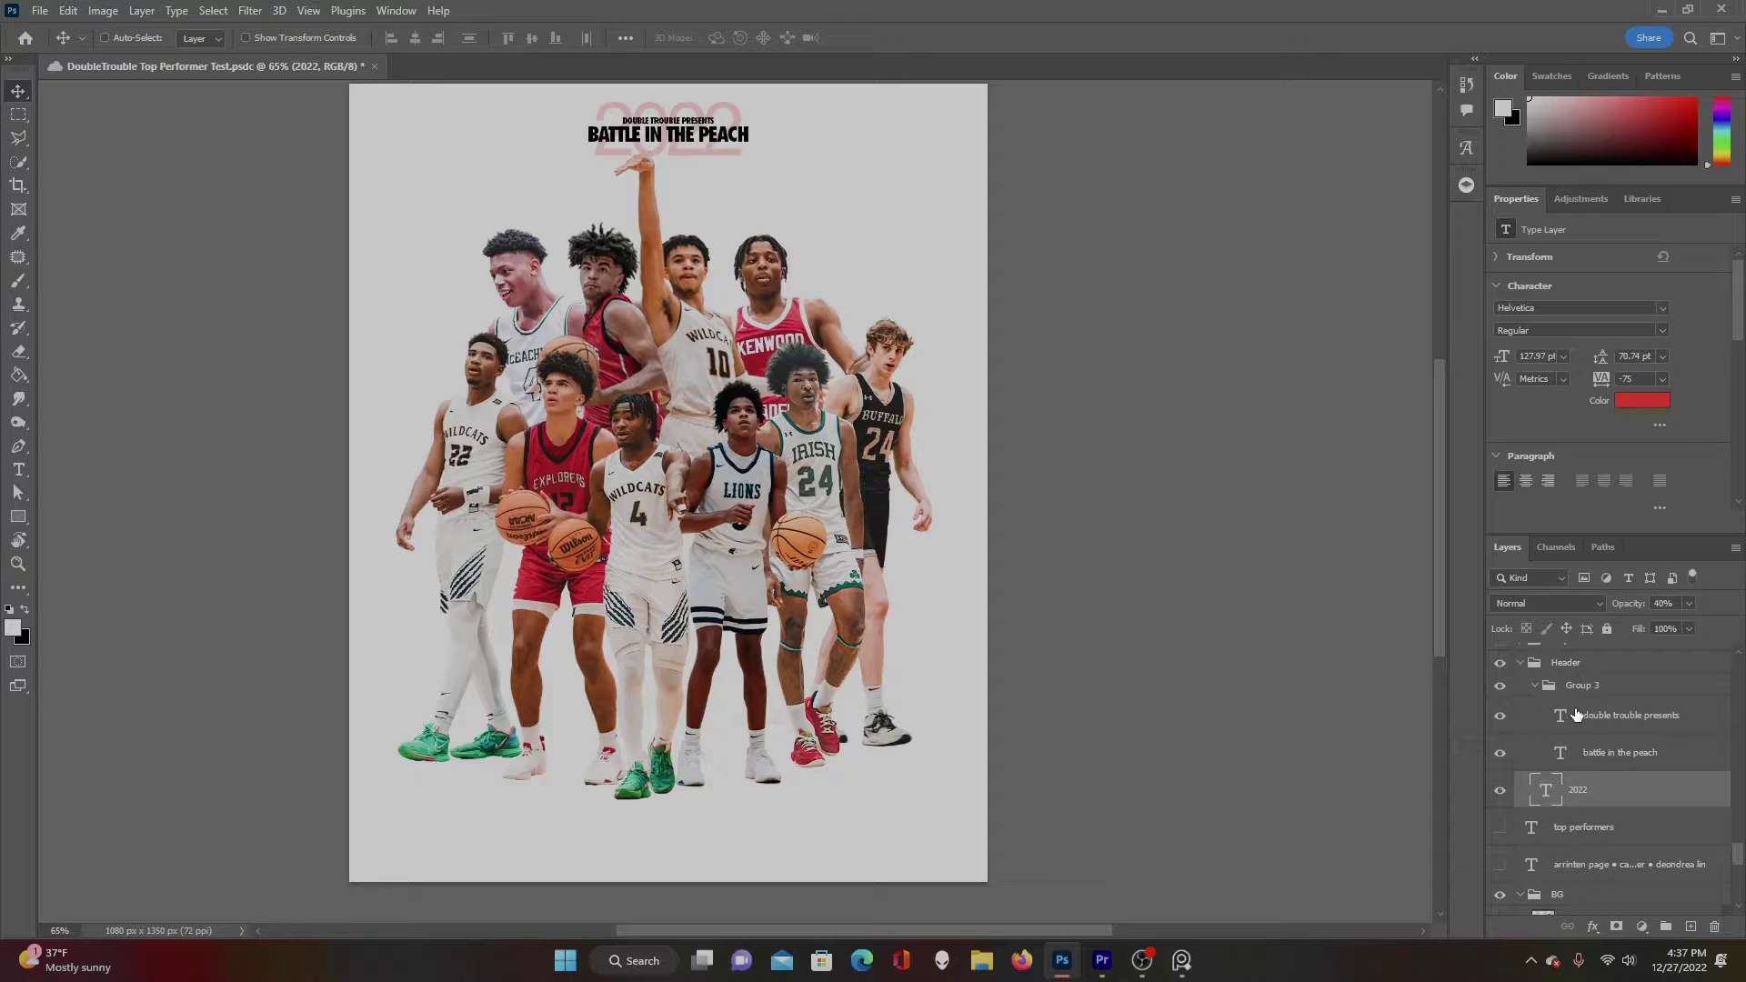
Show the "top performers" title and the player-name list beneath it, with the title layer selected.
scroll(1575, 715, down, 5)
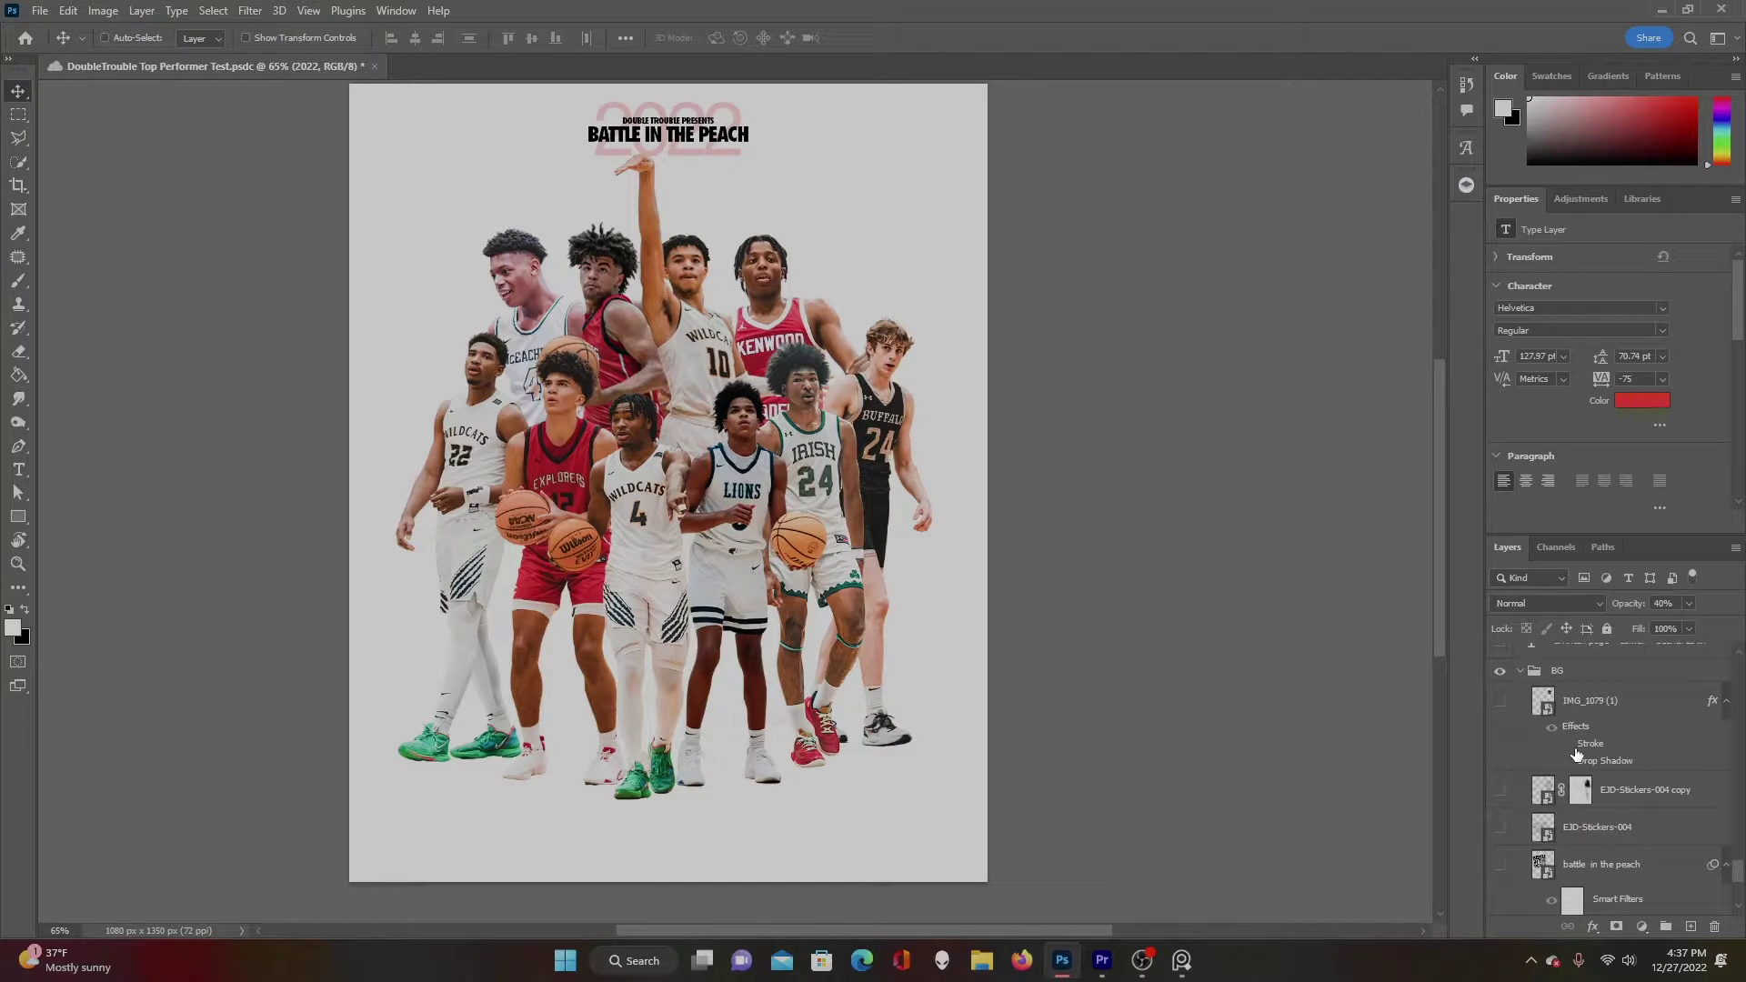
scroll(1576, 754, down, 1)
scroll(1575, 755, up, 2)
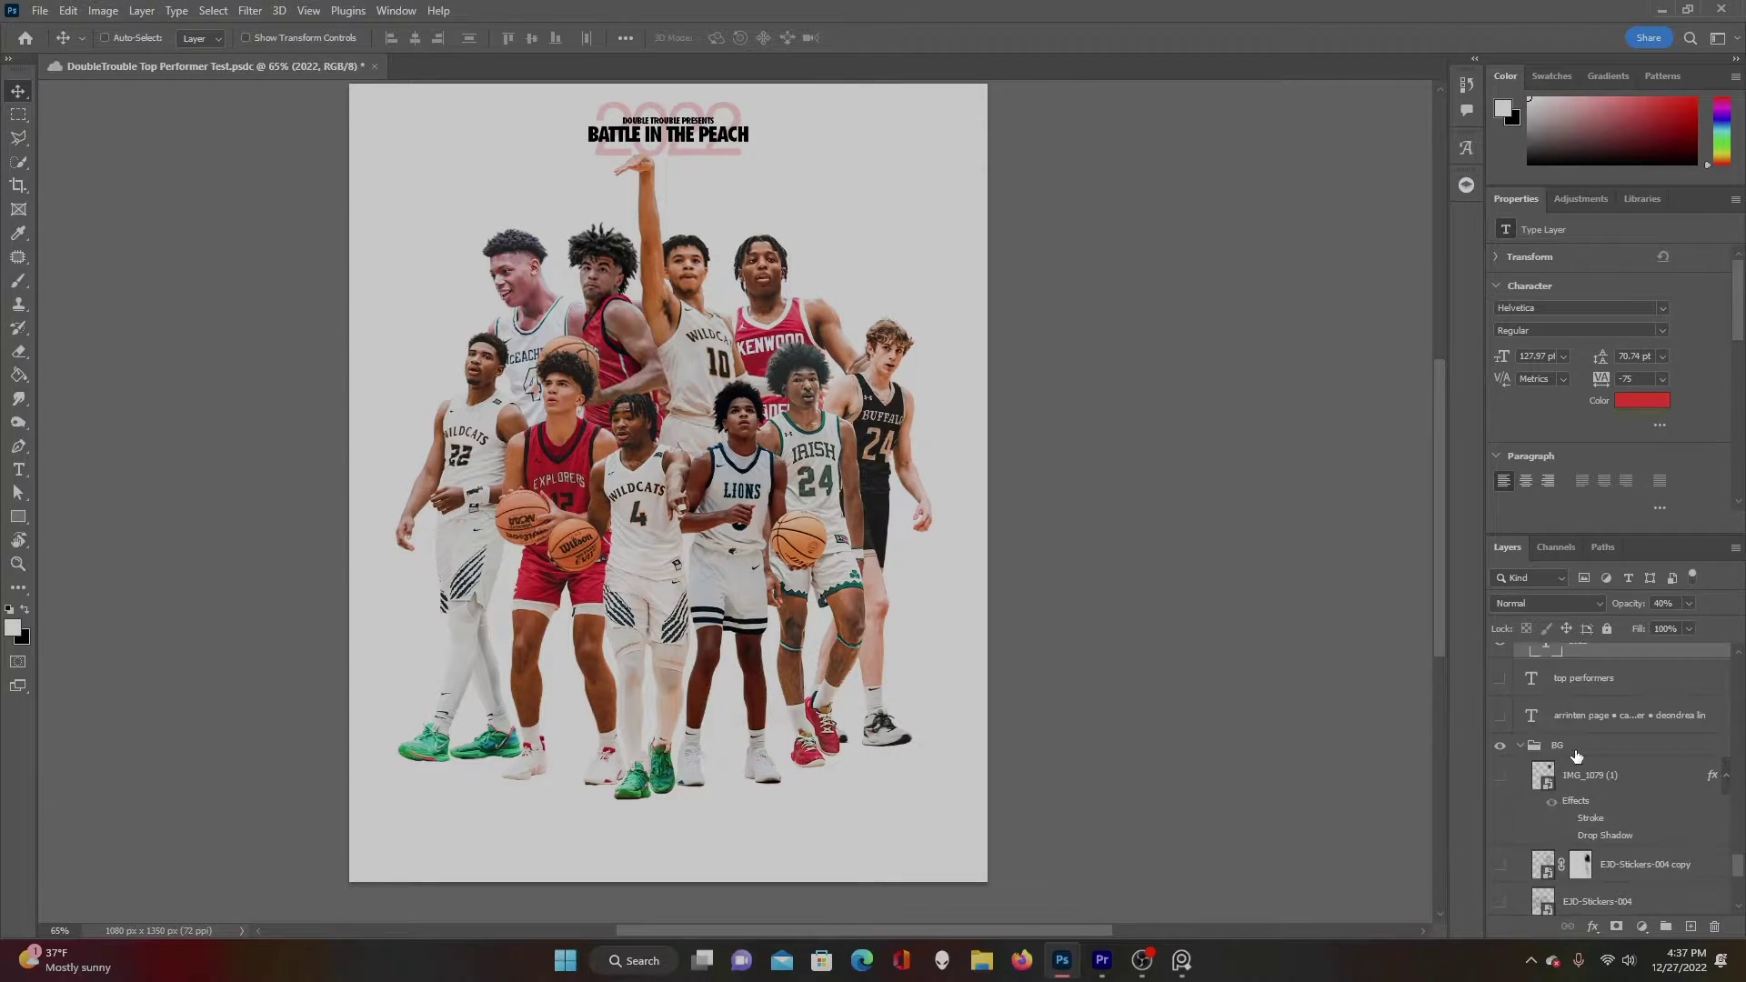
scroll(1575, 755, up, 3)
click(1500, 790)
click(1569, 790)
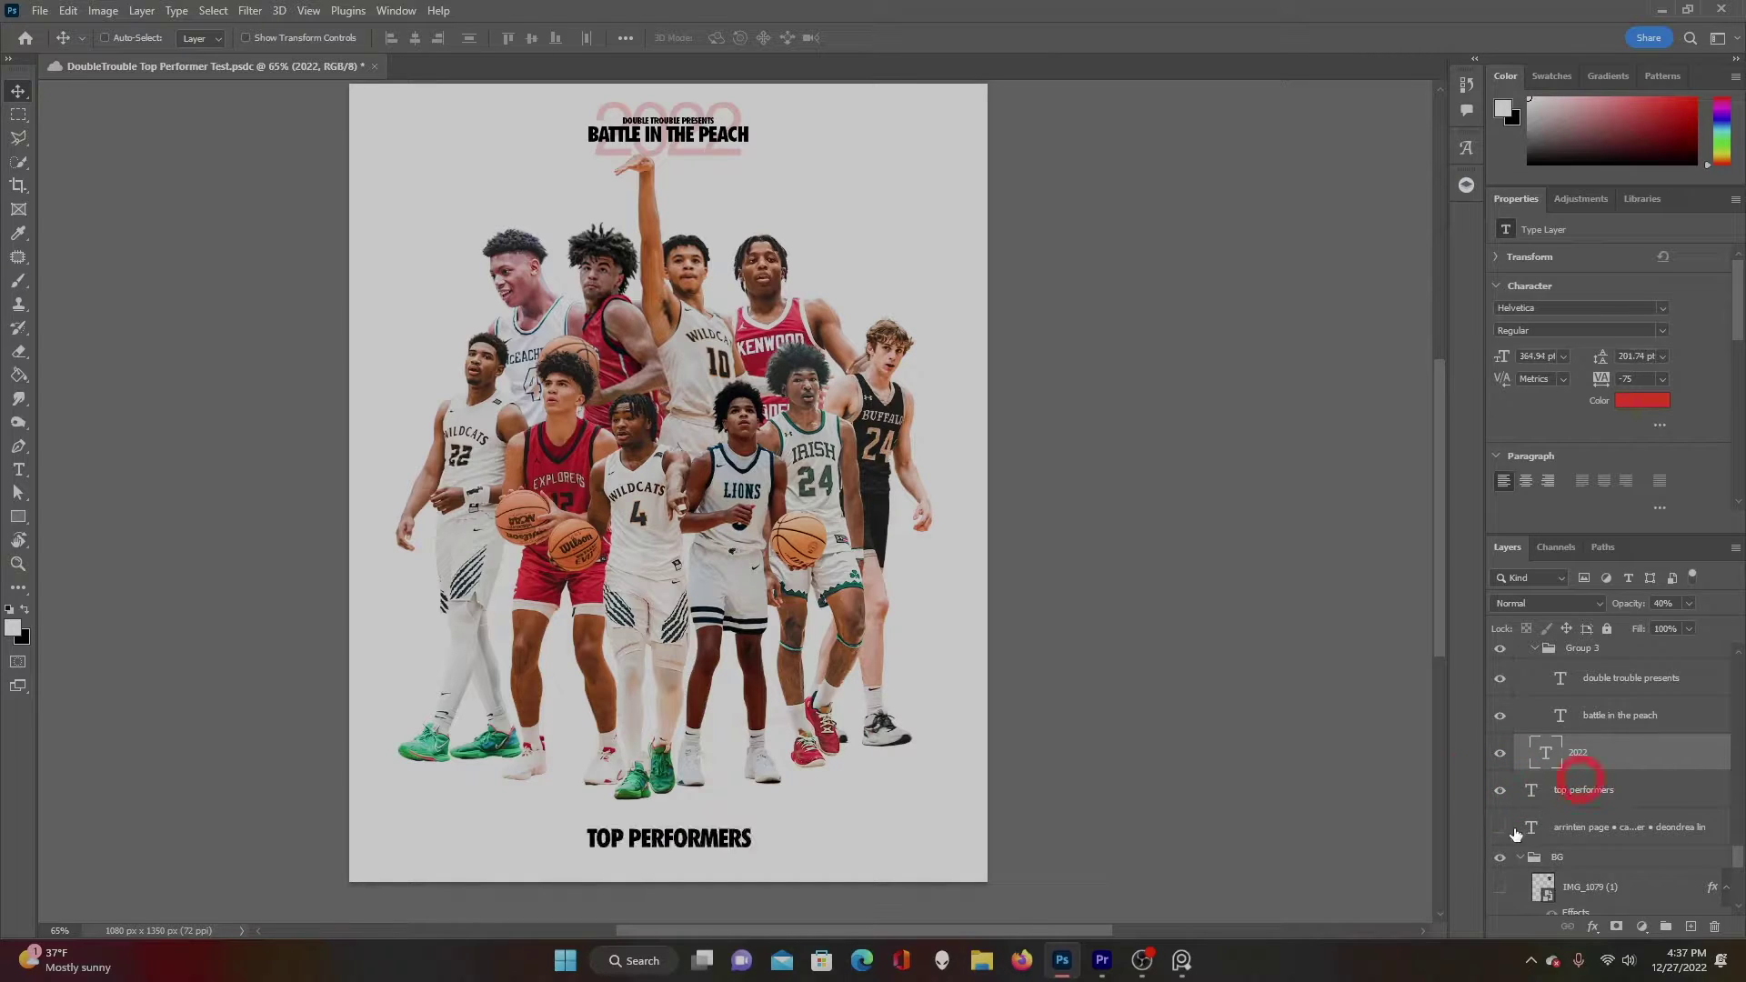
click(1500, 828)
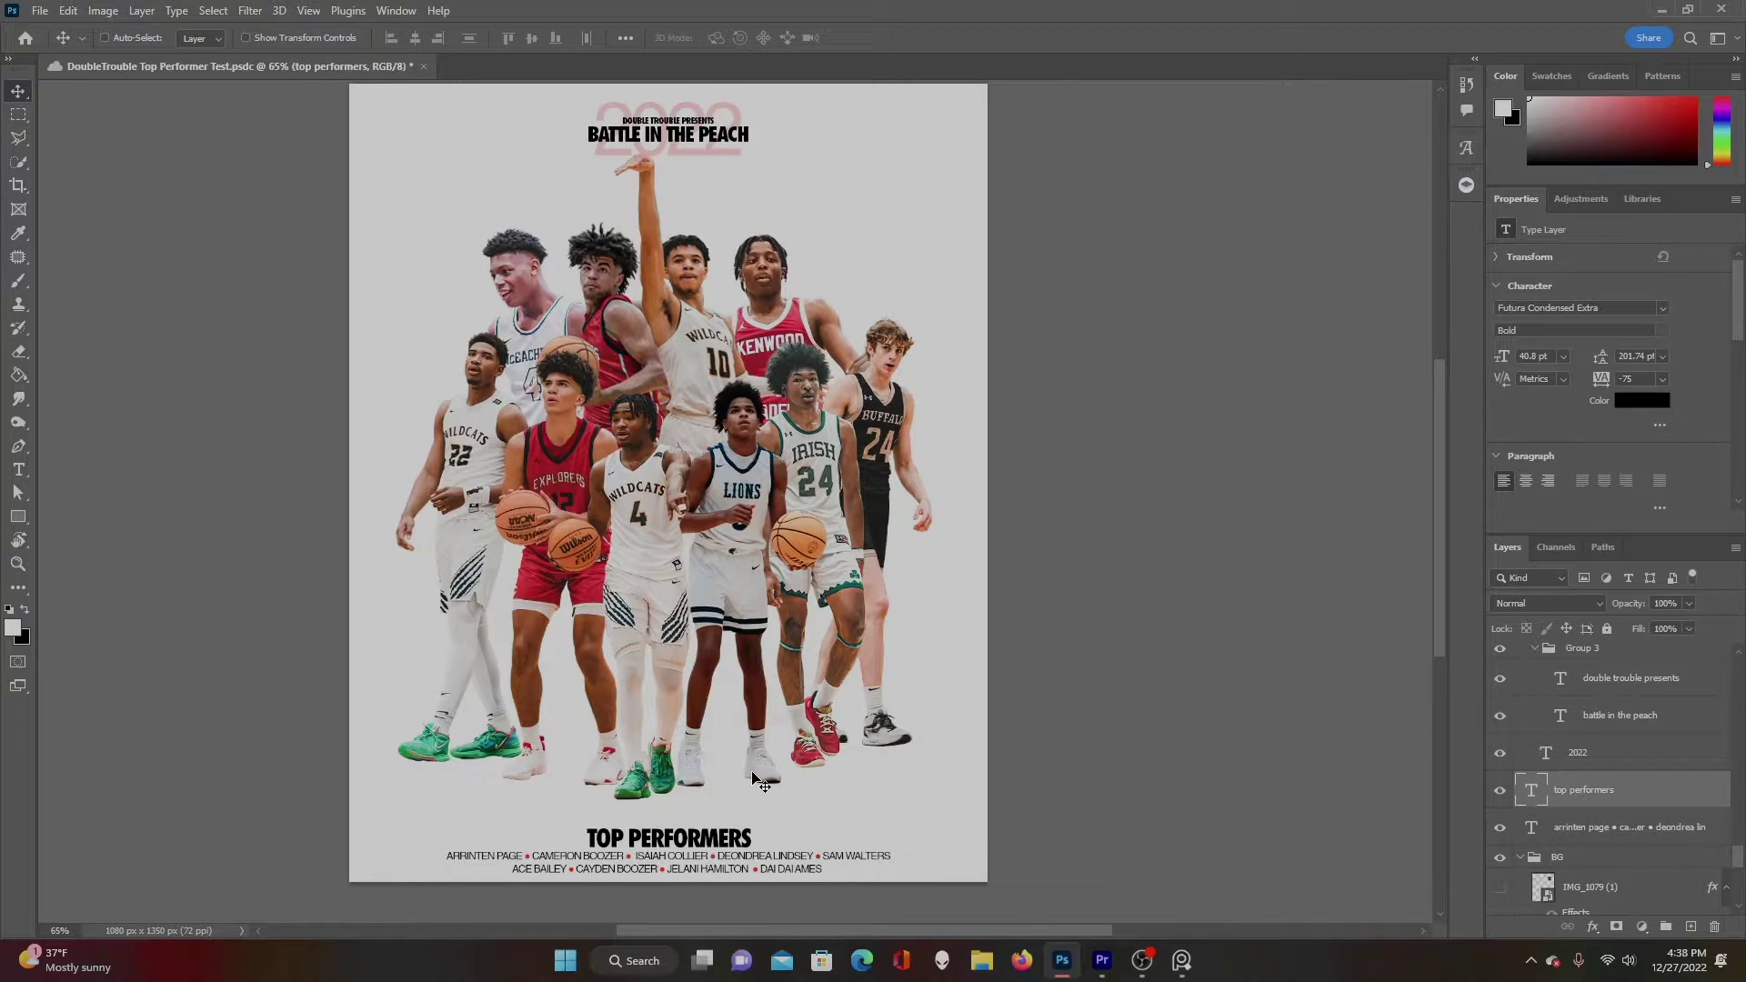
scroll(753, 780, down, 1)
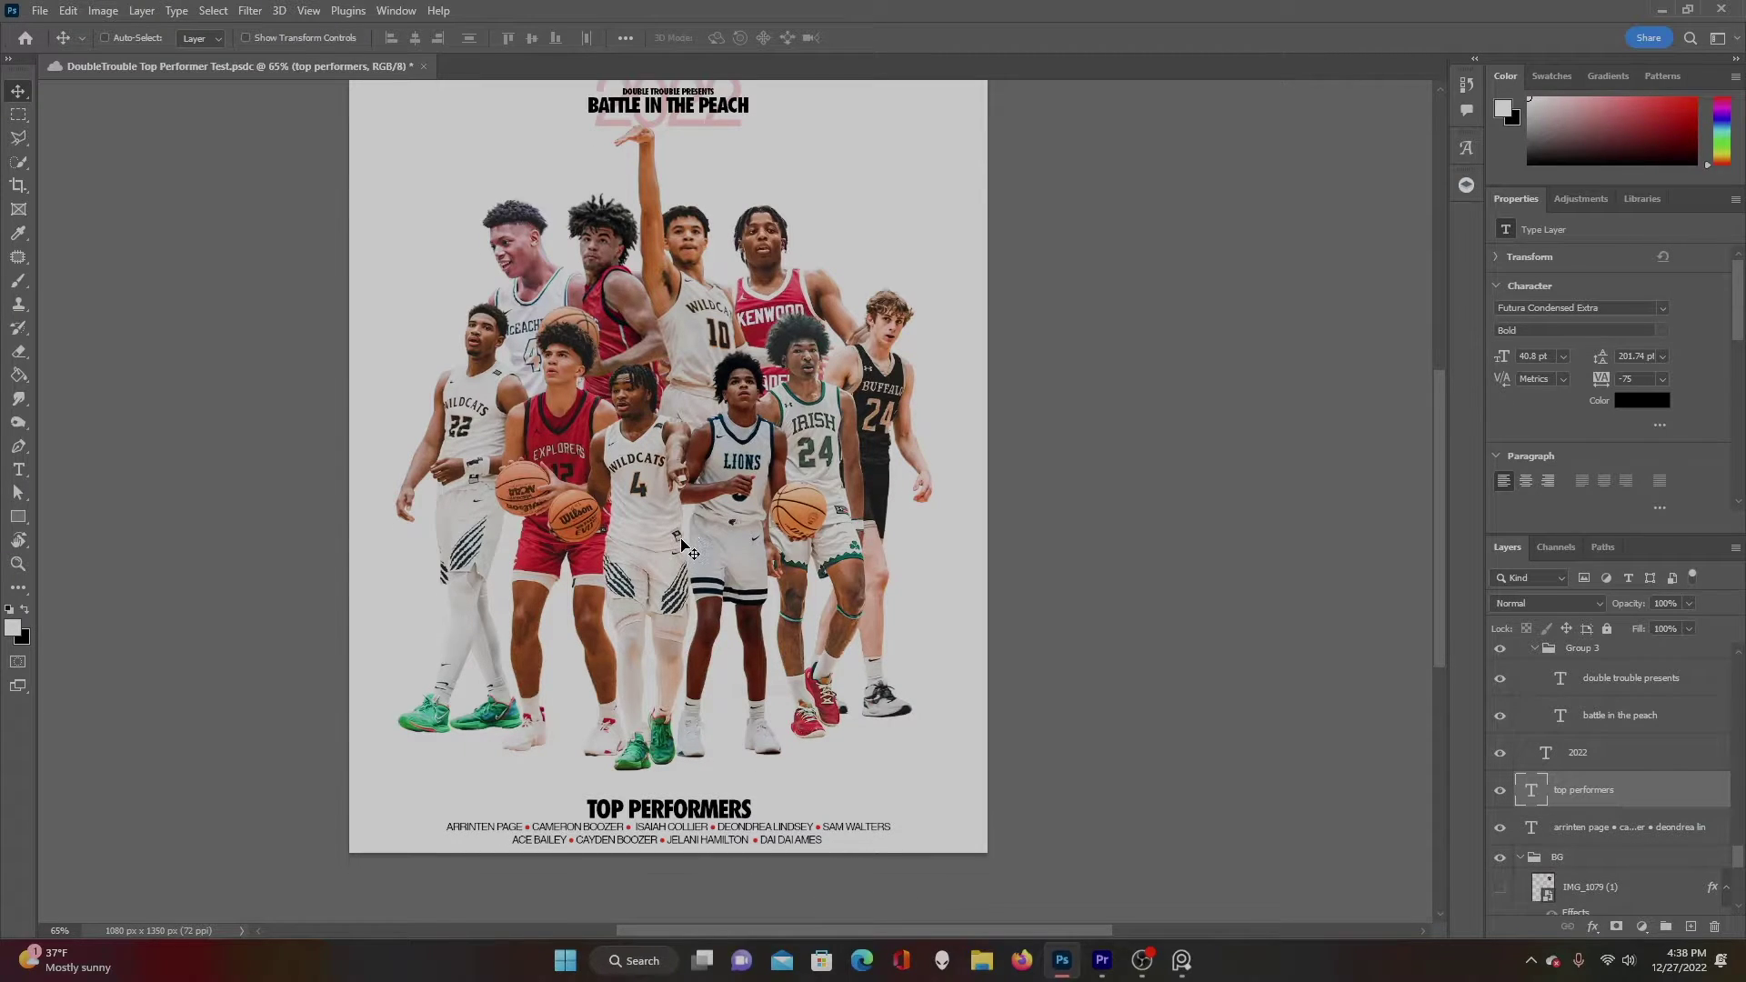
Collapse the Header group, then group the "top performers" title with the player-name list layer.
scroll(682, 536, up, 2)
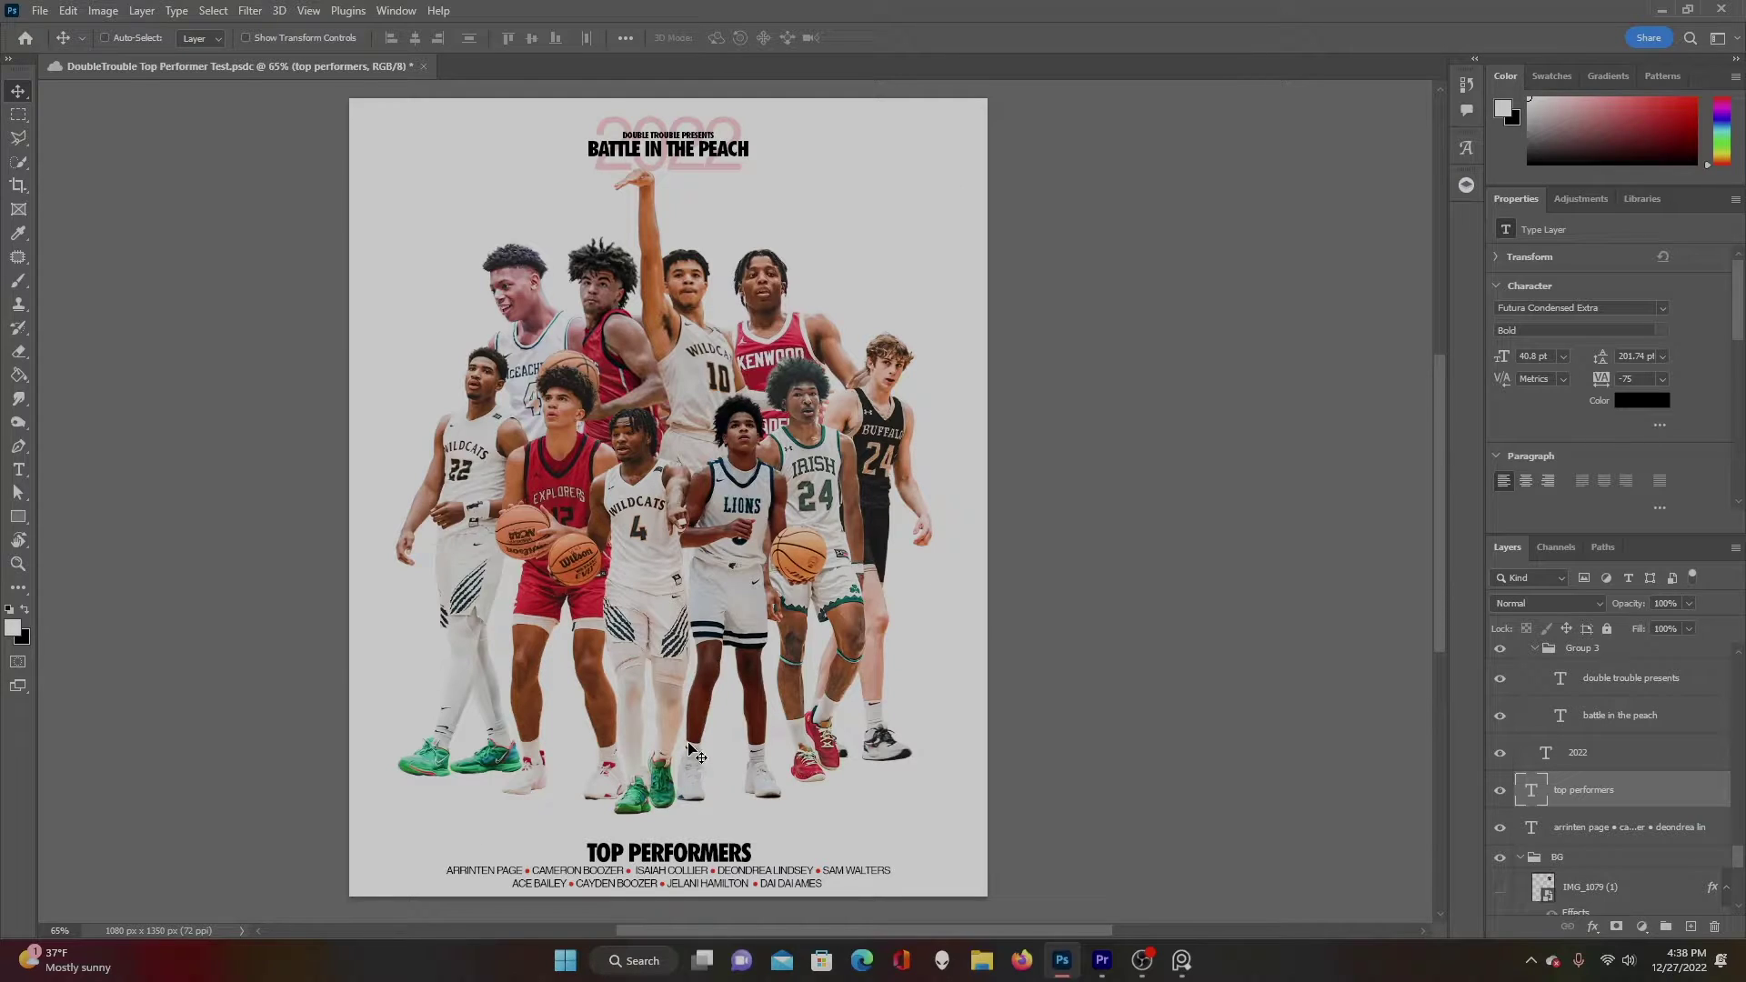
scroll(913, 751, down, 1)
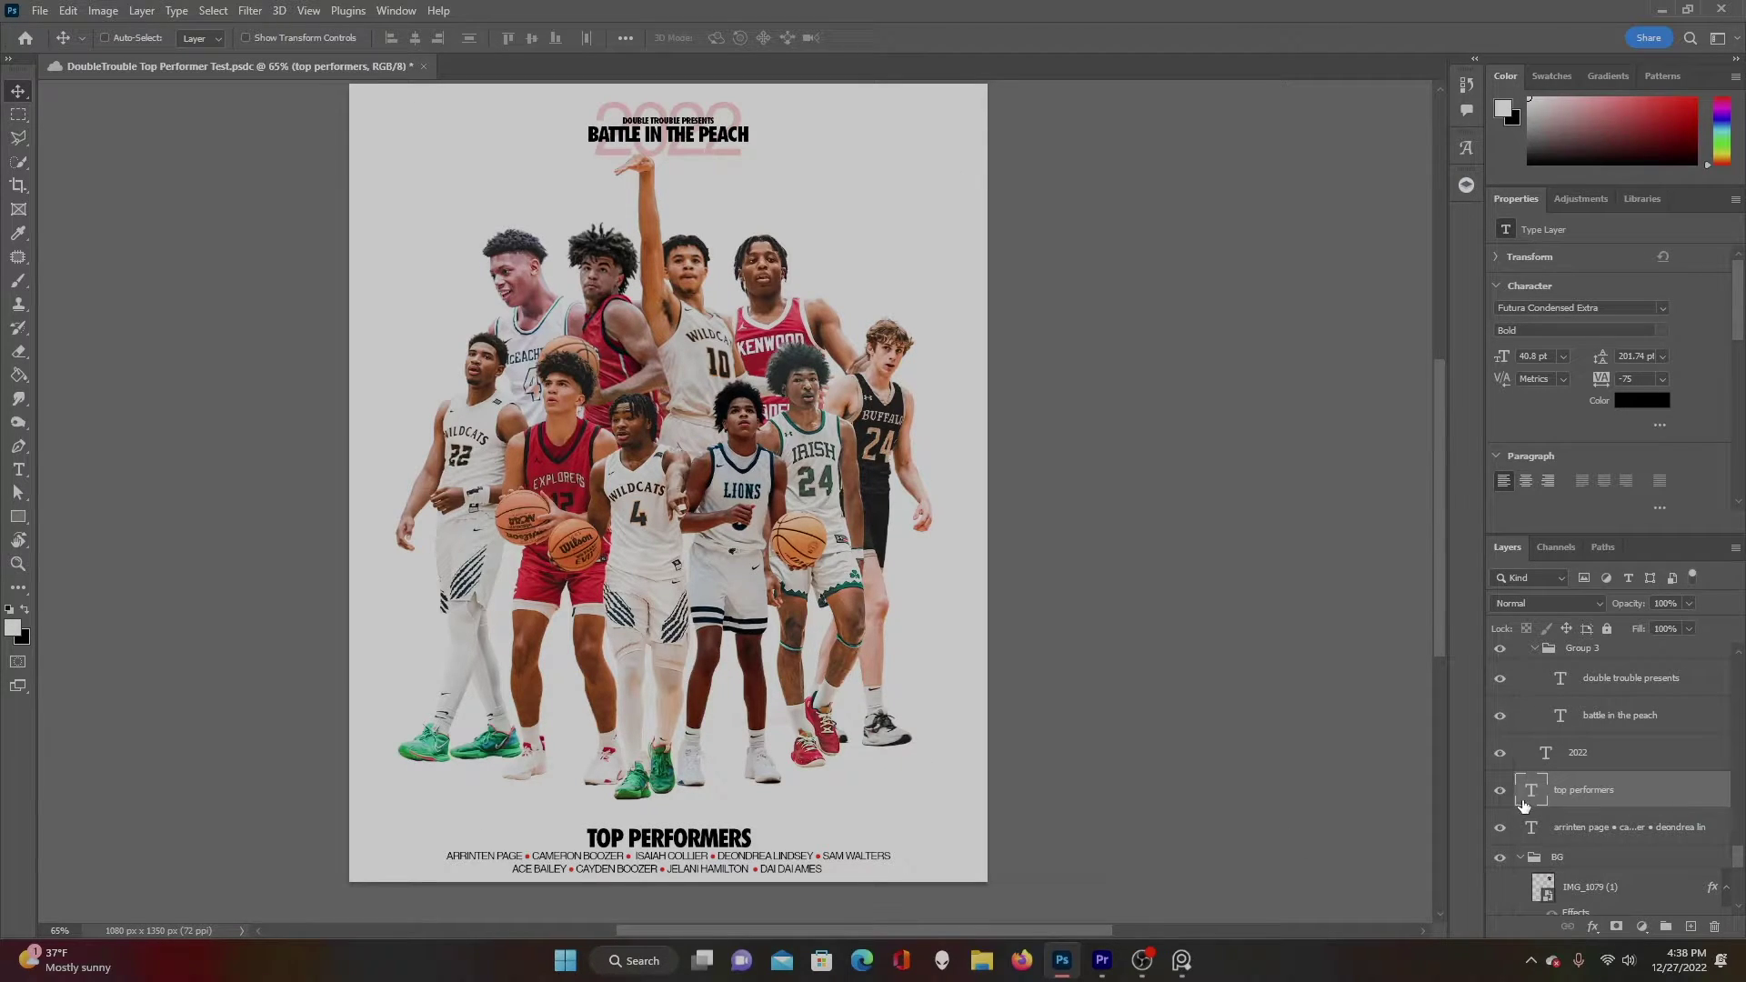
scroll(1524, 806, up, 1)
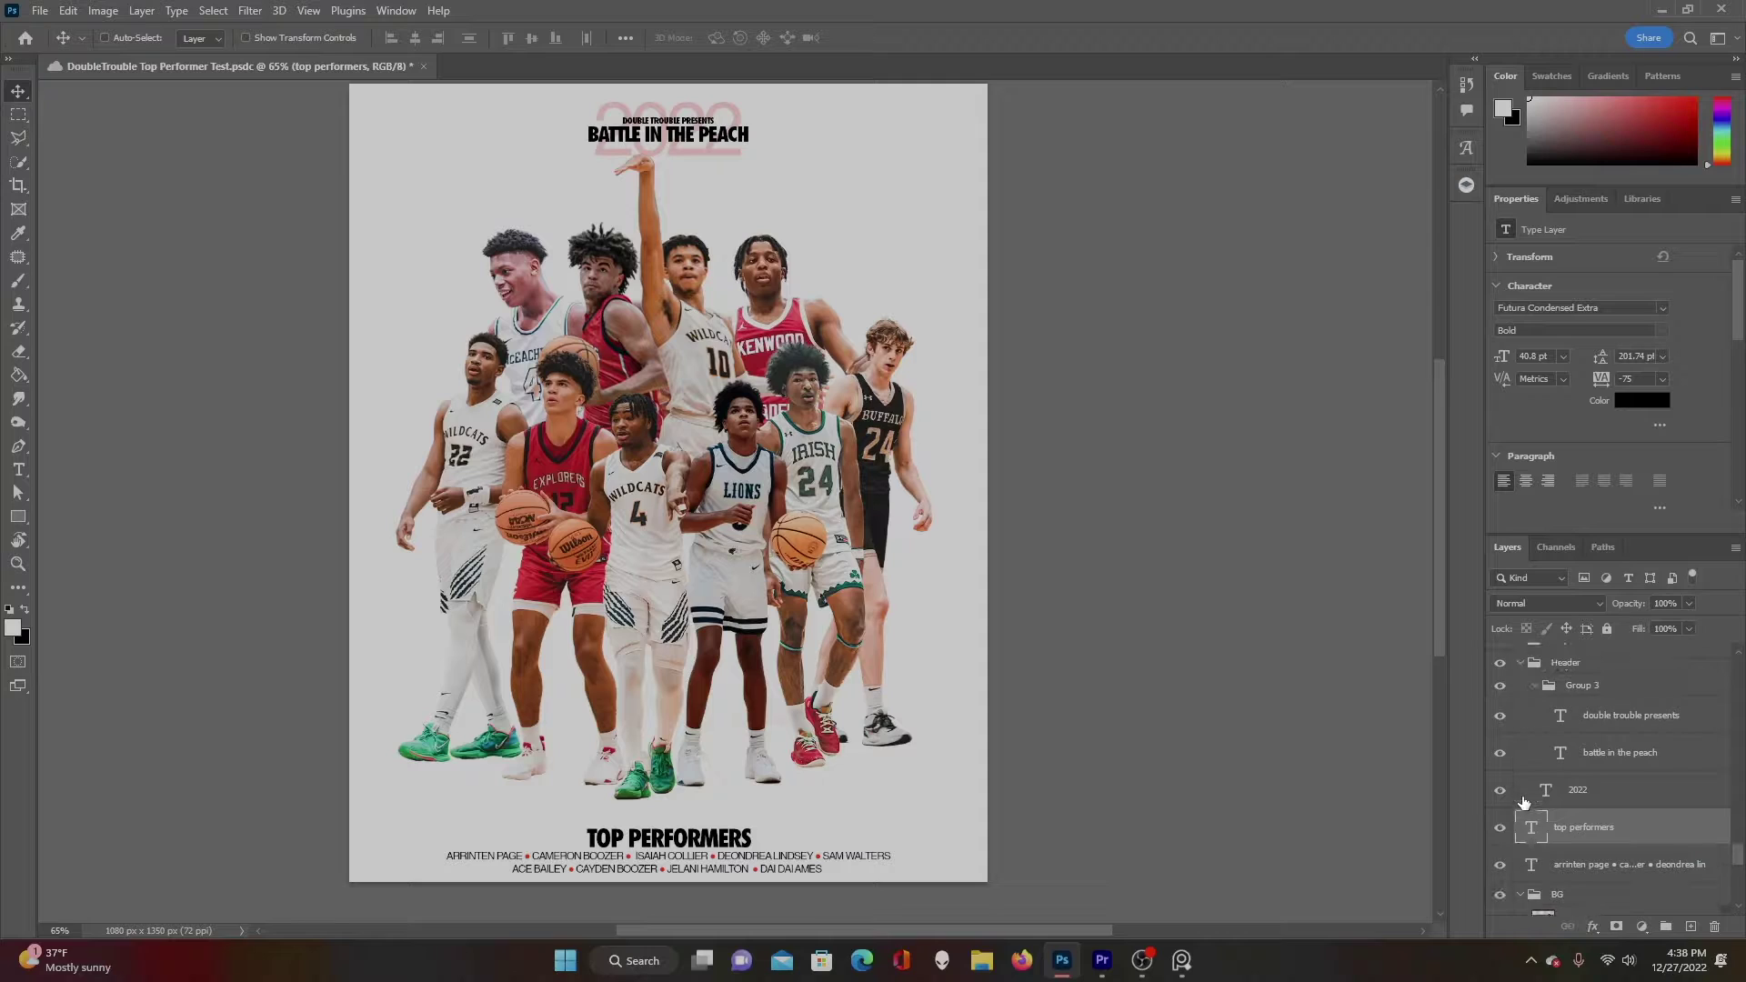
click(1520, 663)
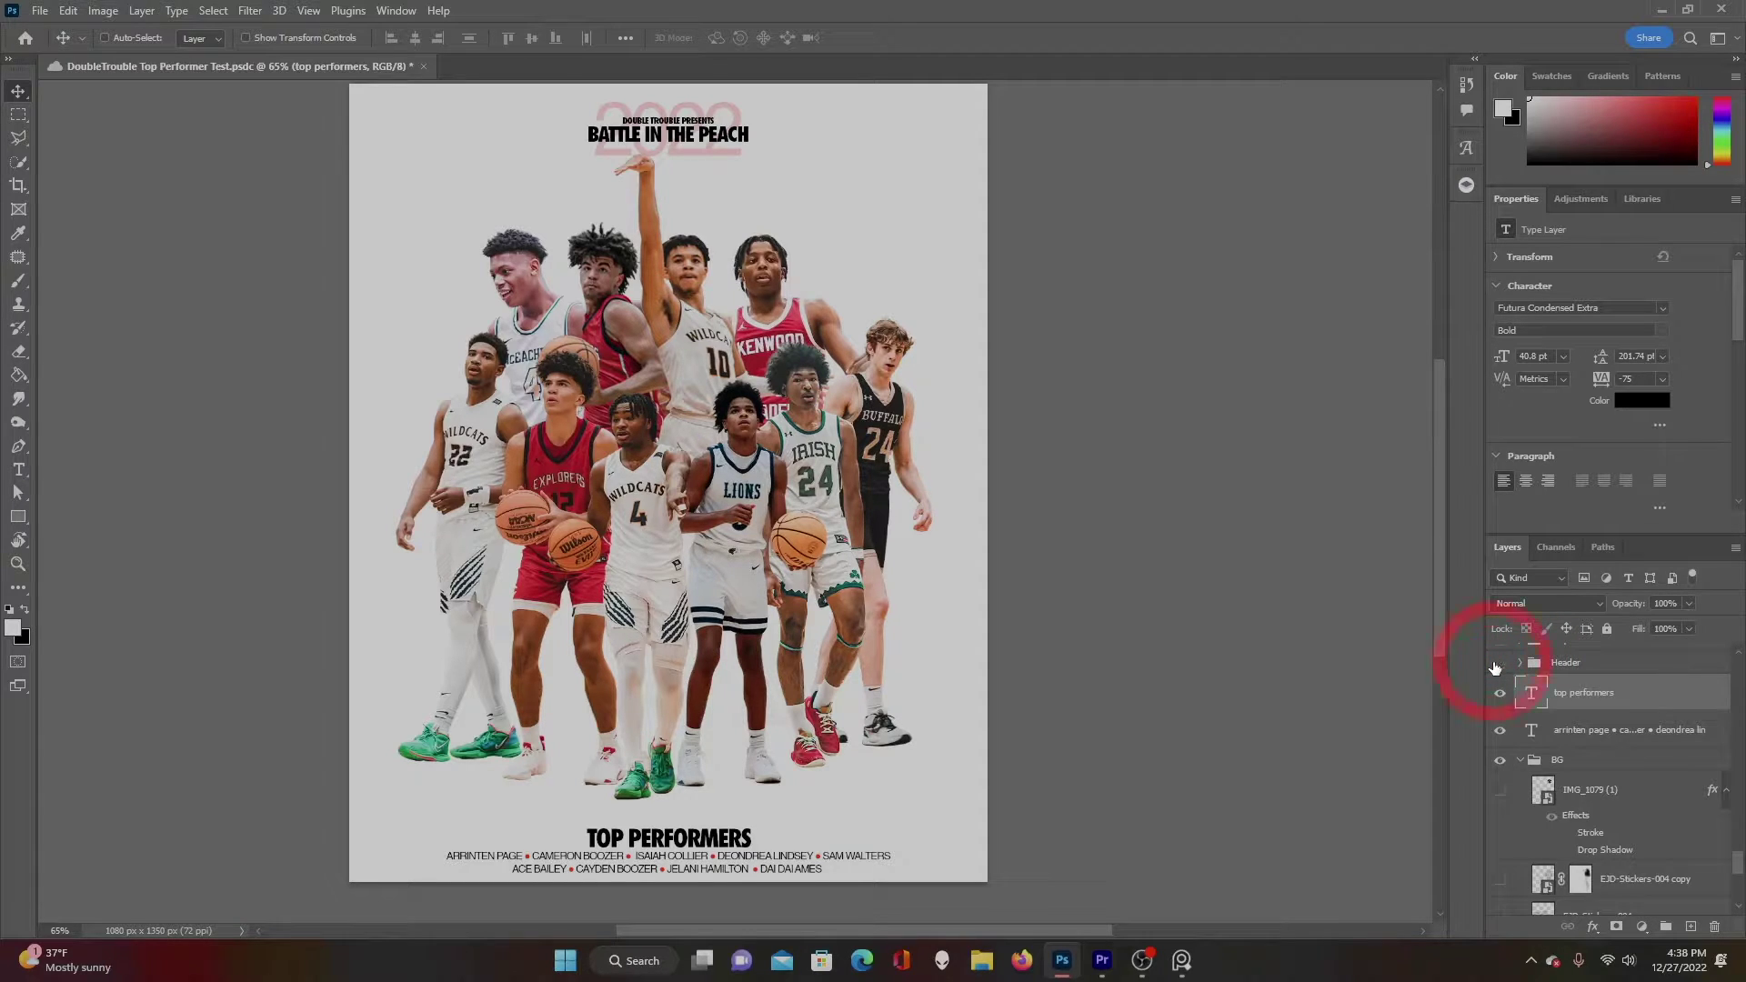
click(1499, 664)
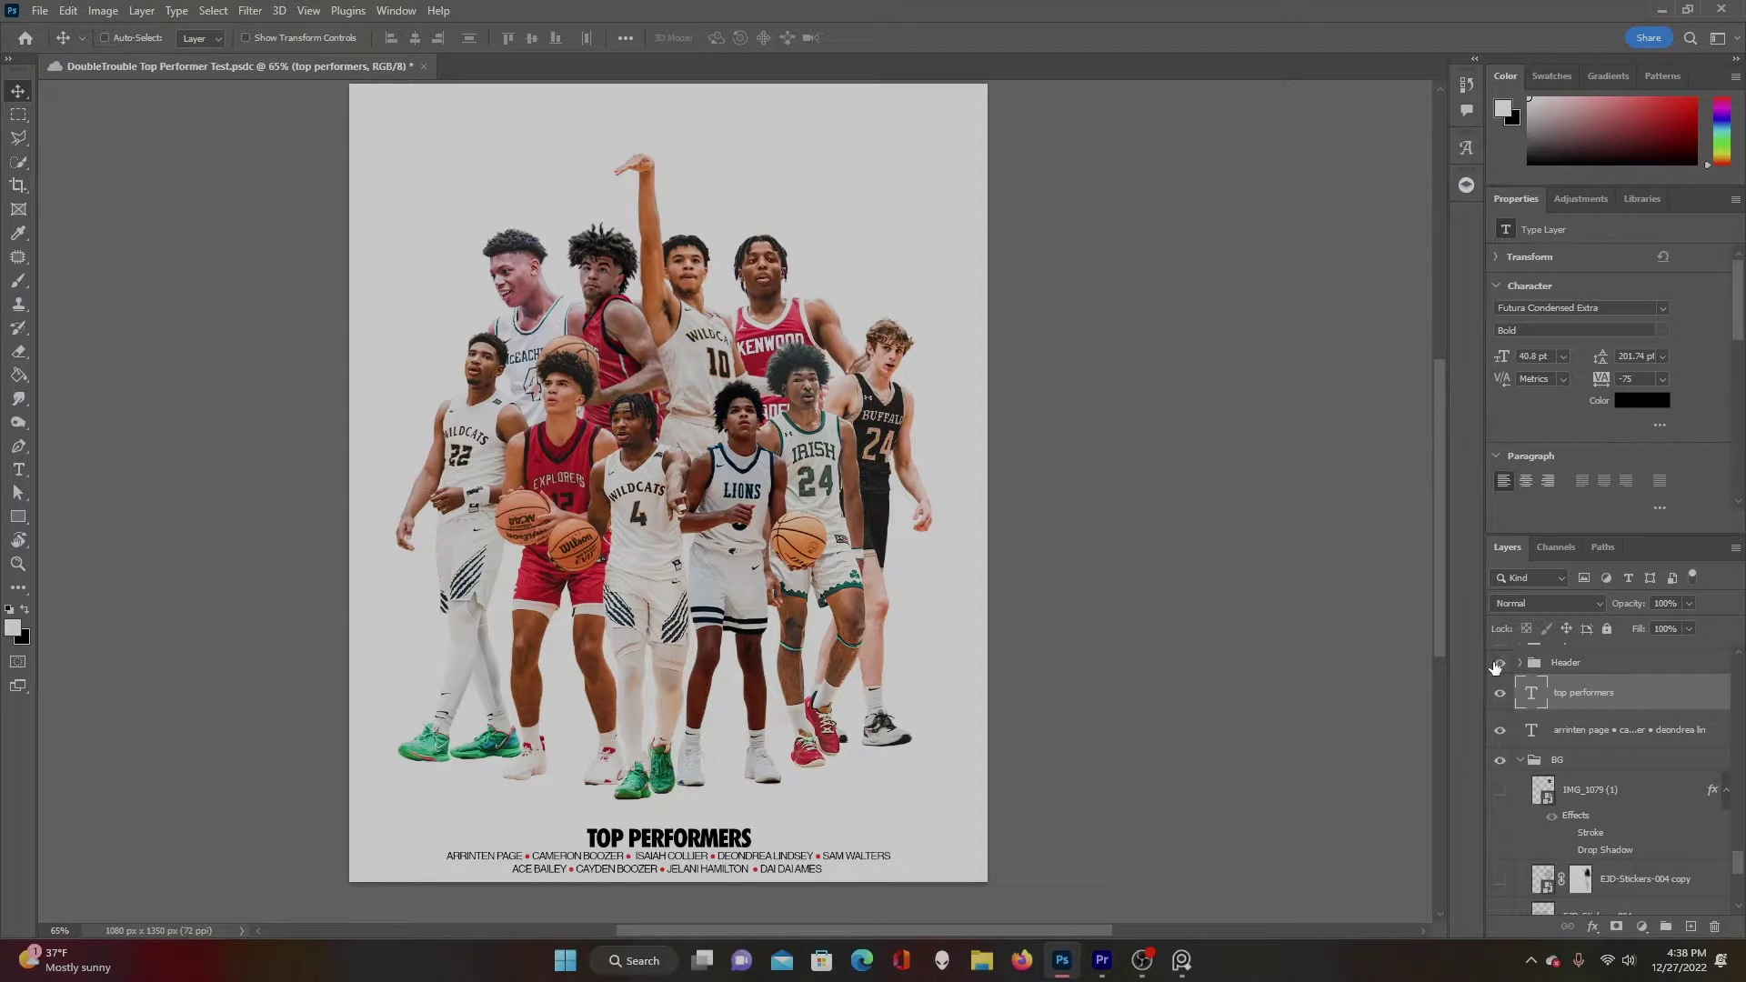
shift+click(1592, 733)
key(ctrl+g)
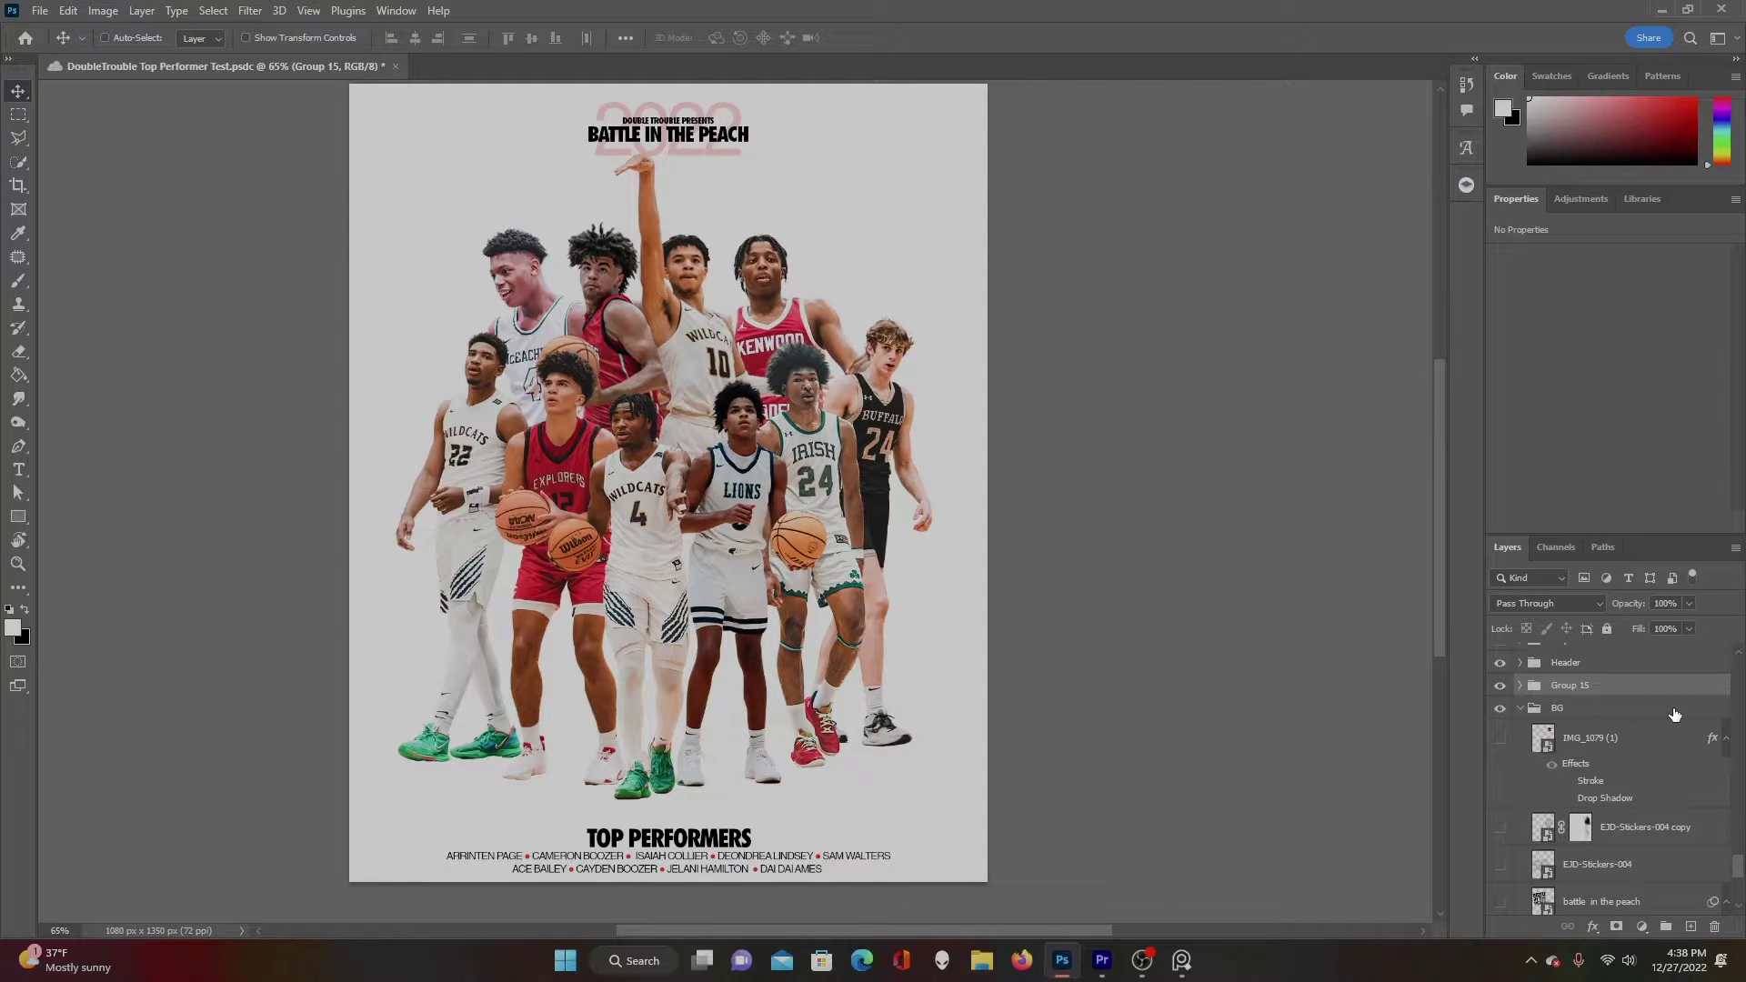
Show Layer 15 behind the players, then open its smart object to view the source texture and close it.
scroll(1648, 824, down, 5)
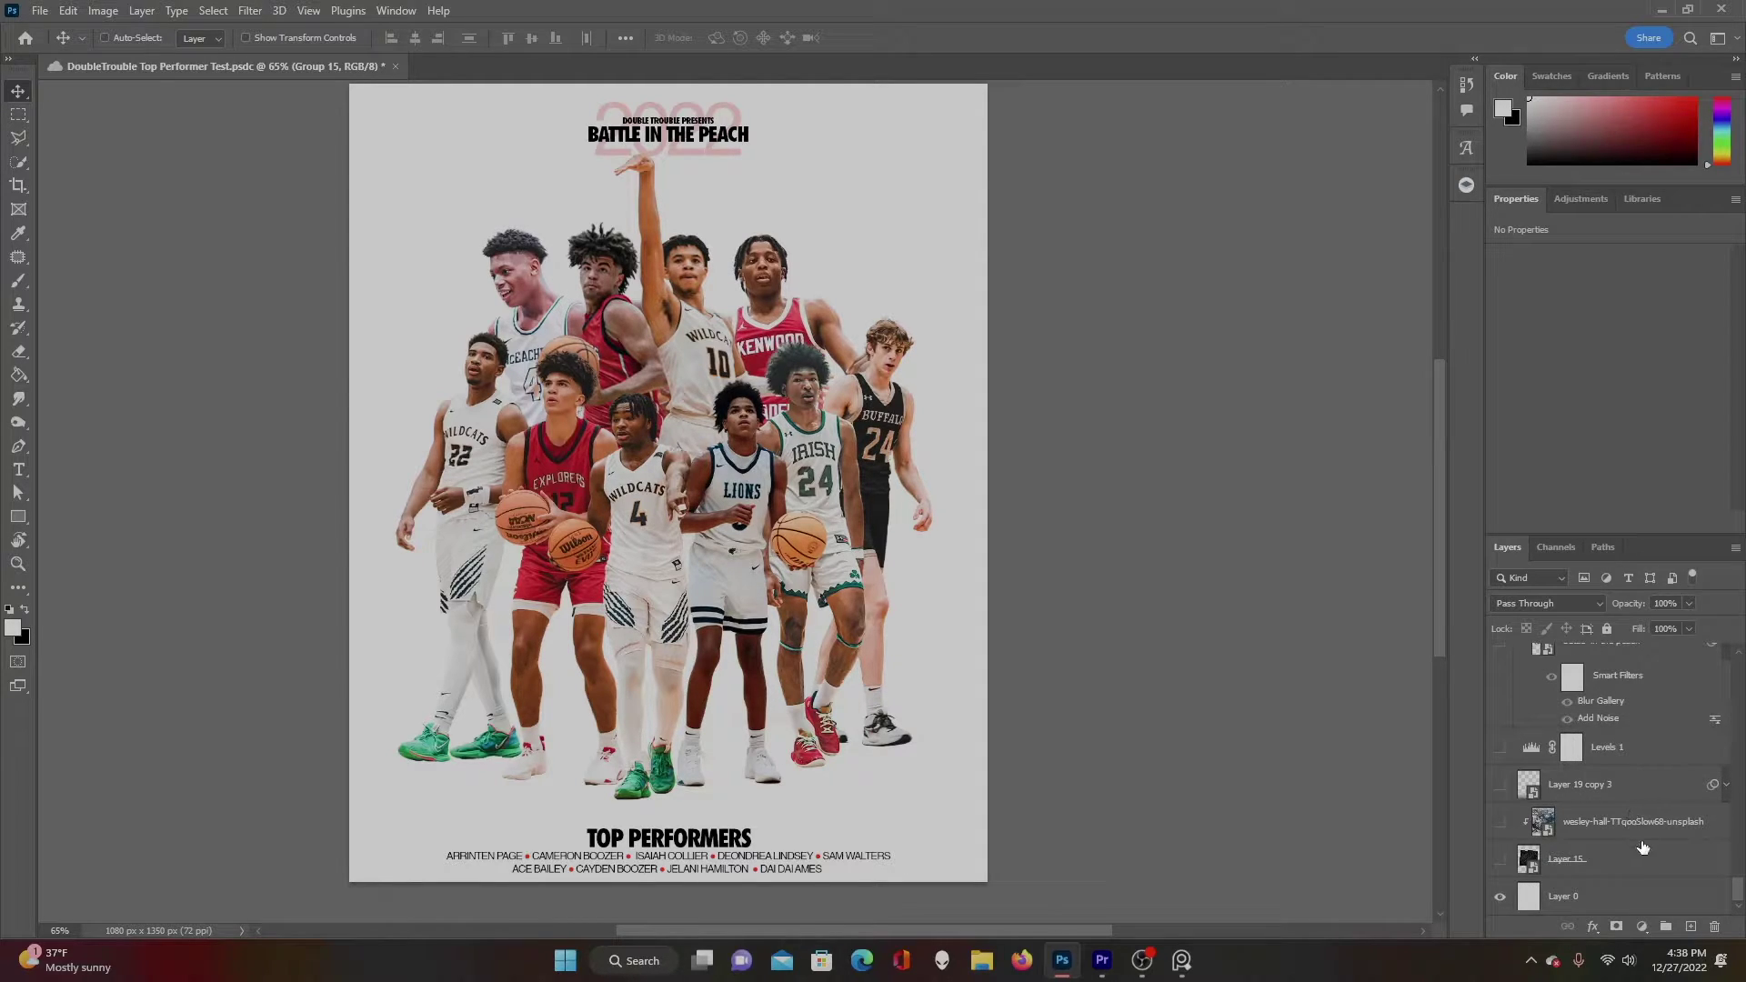
click(1500, 860)
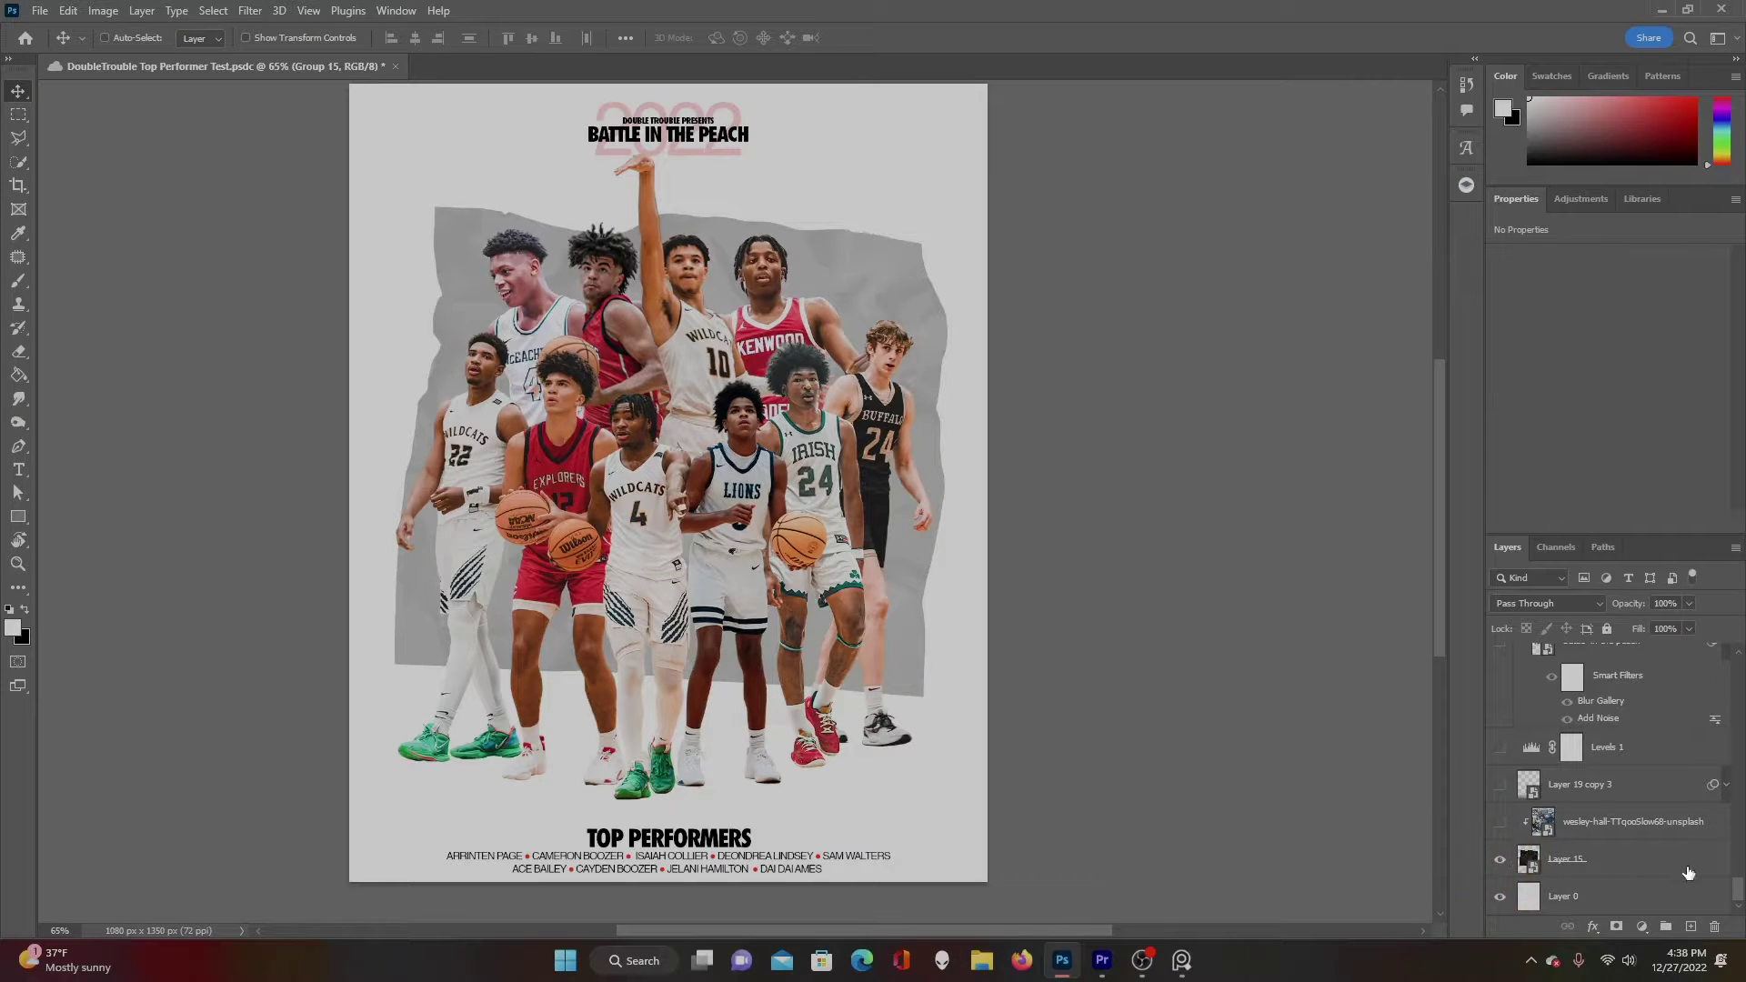
click(1526, 857)
double_click(1526, 857)
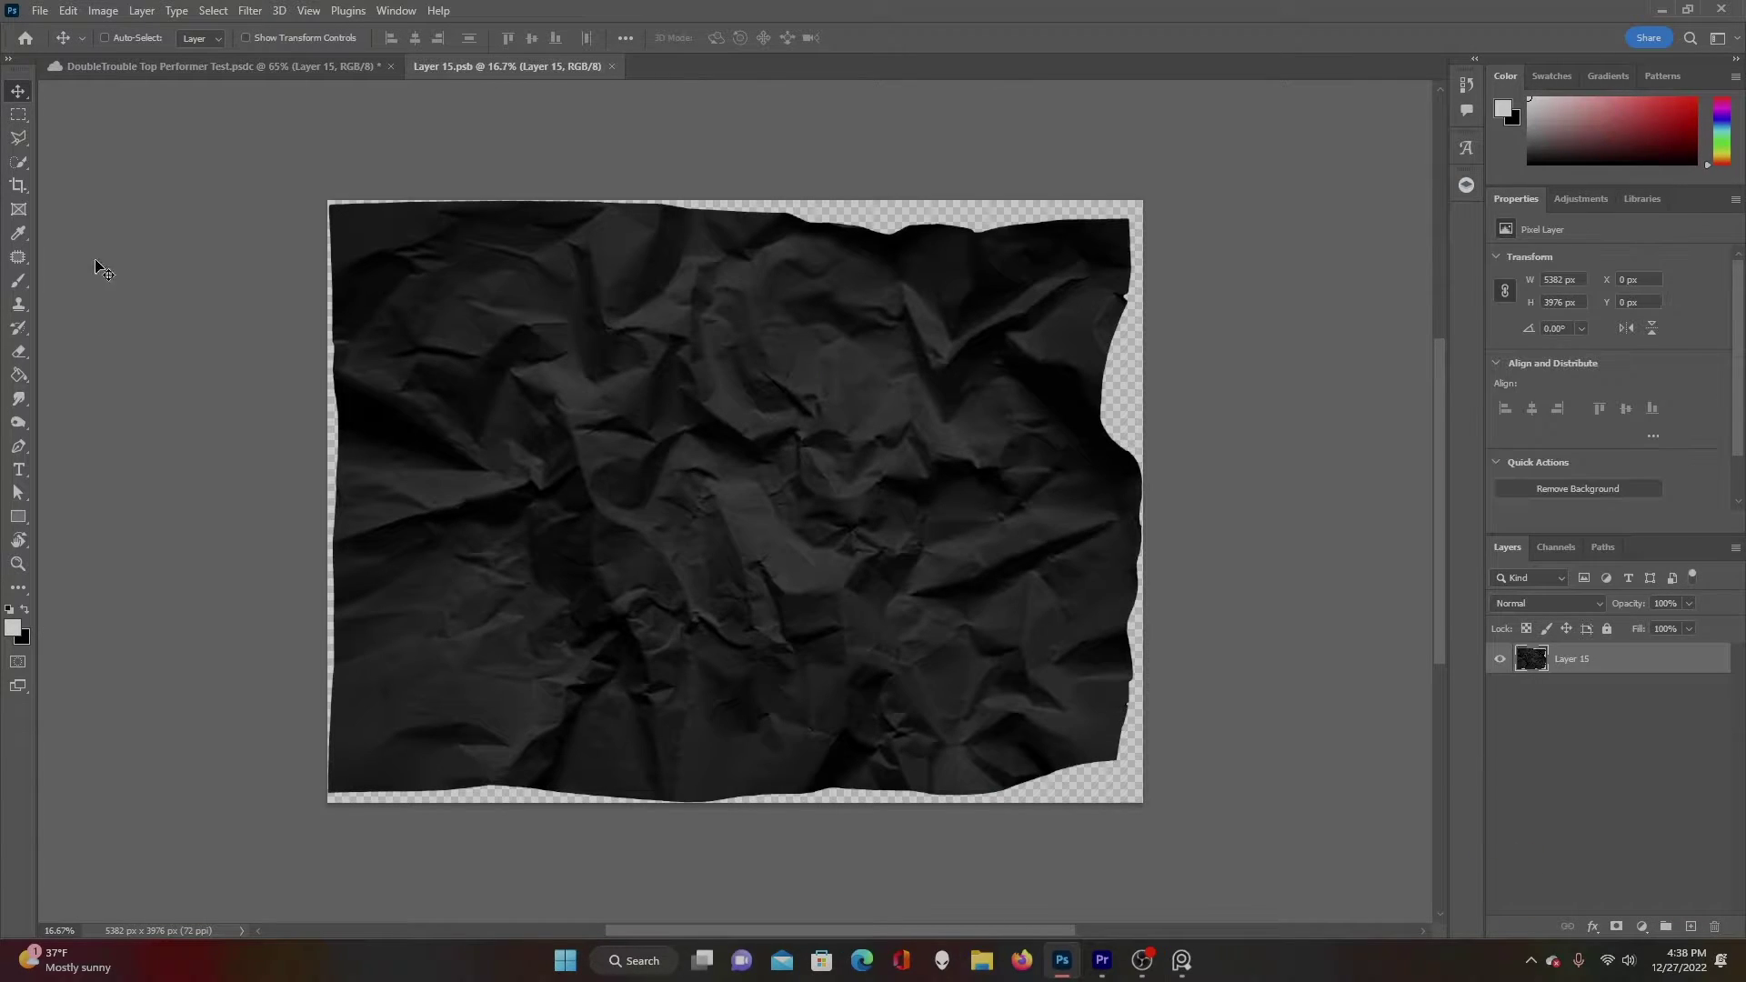
click(611, 66)
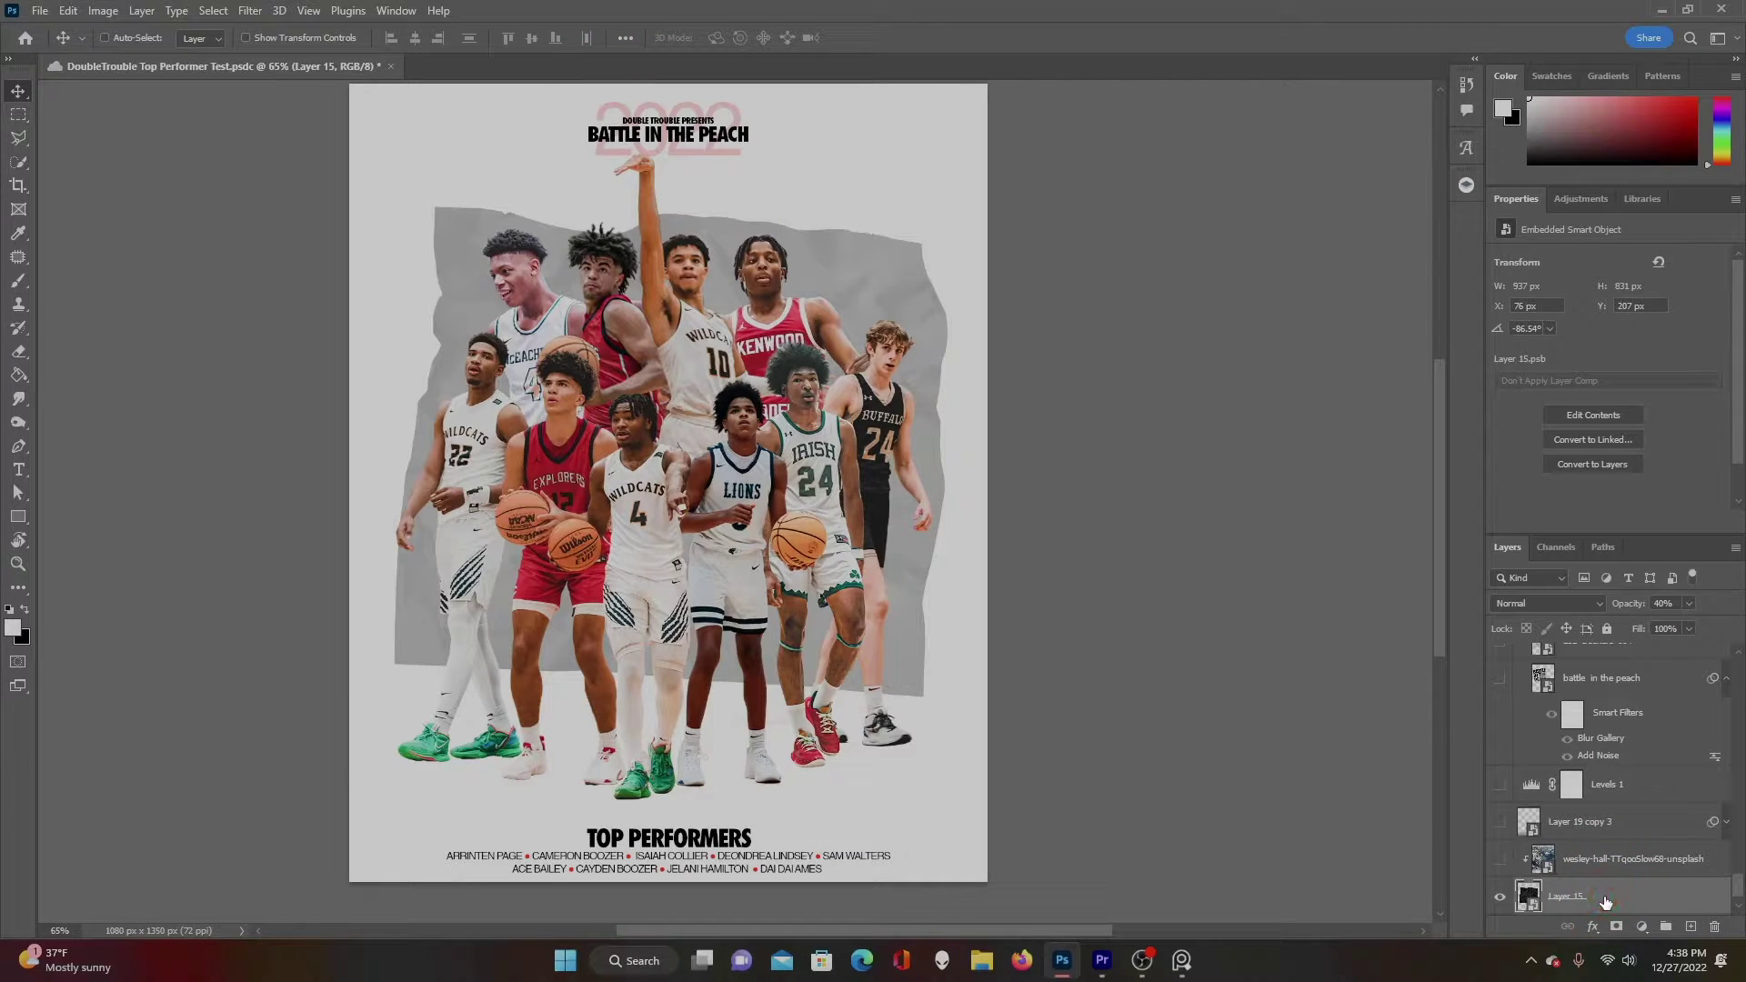
Show and select the wesley-hall city photo layer clipped to Layer 15.
scroll(1605, 901, down, 1)
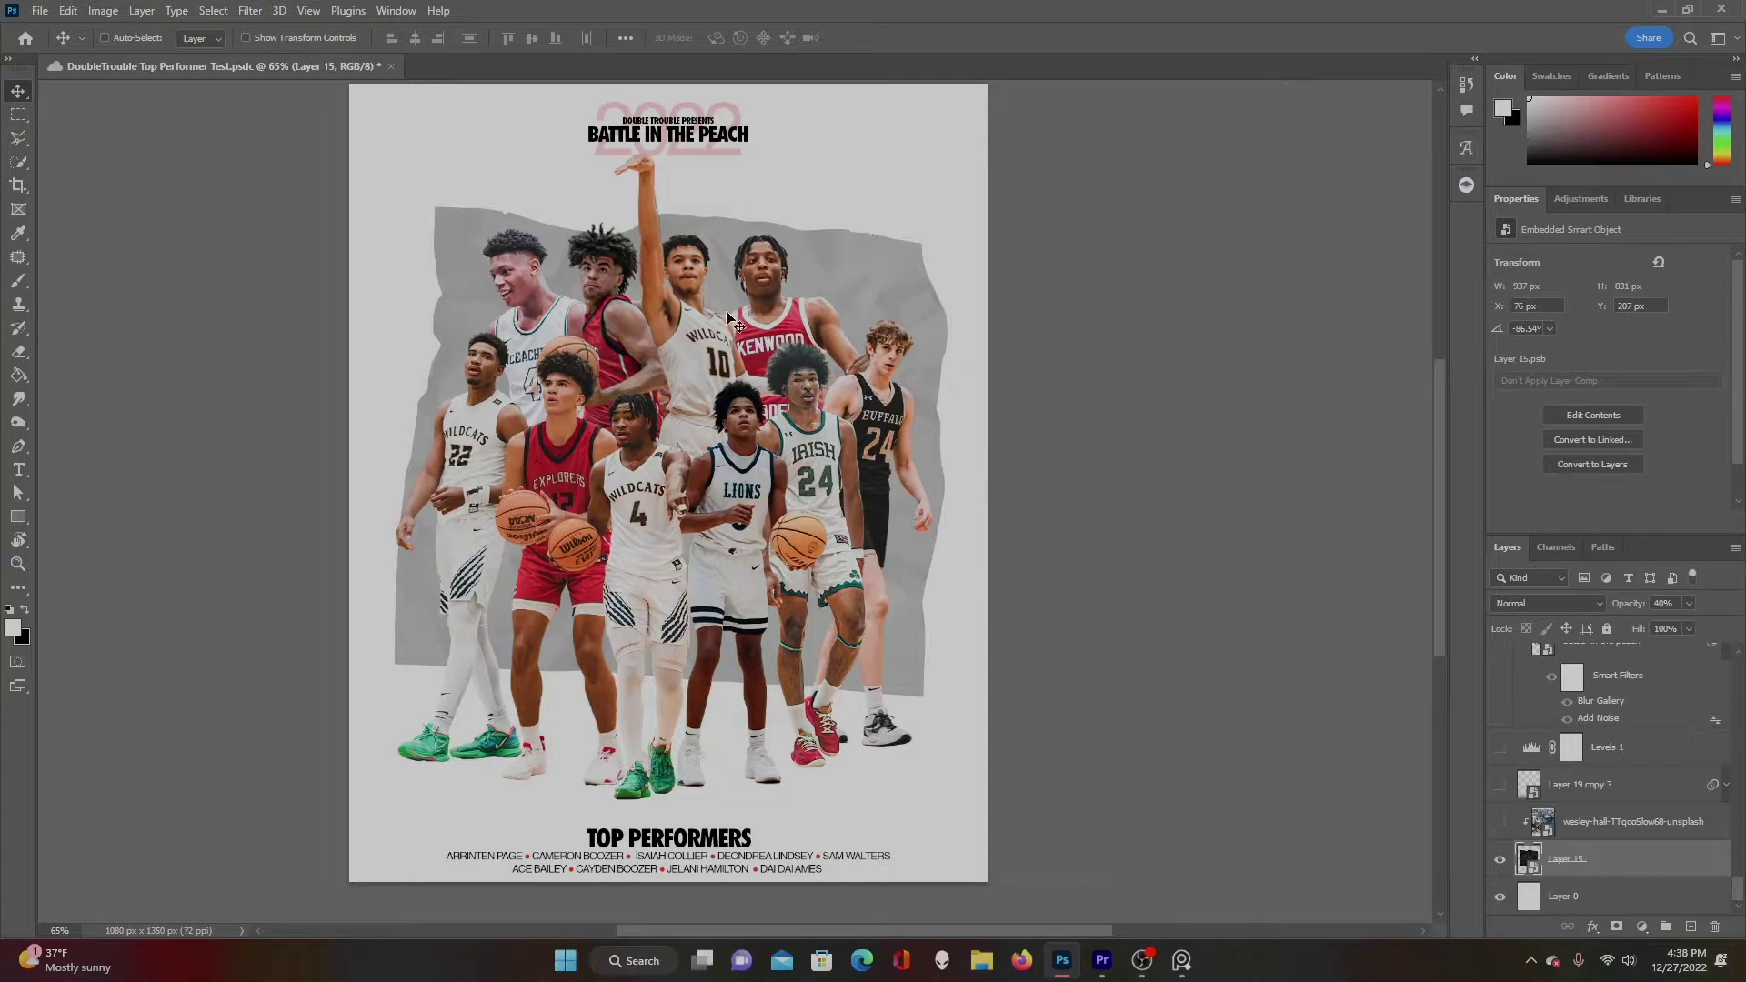
click(1498, 823)
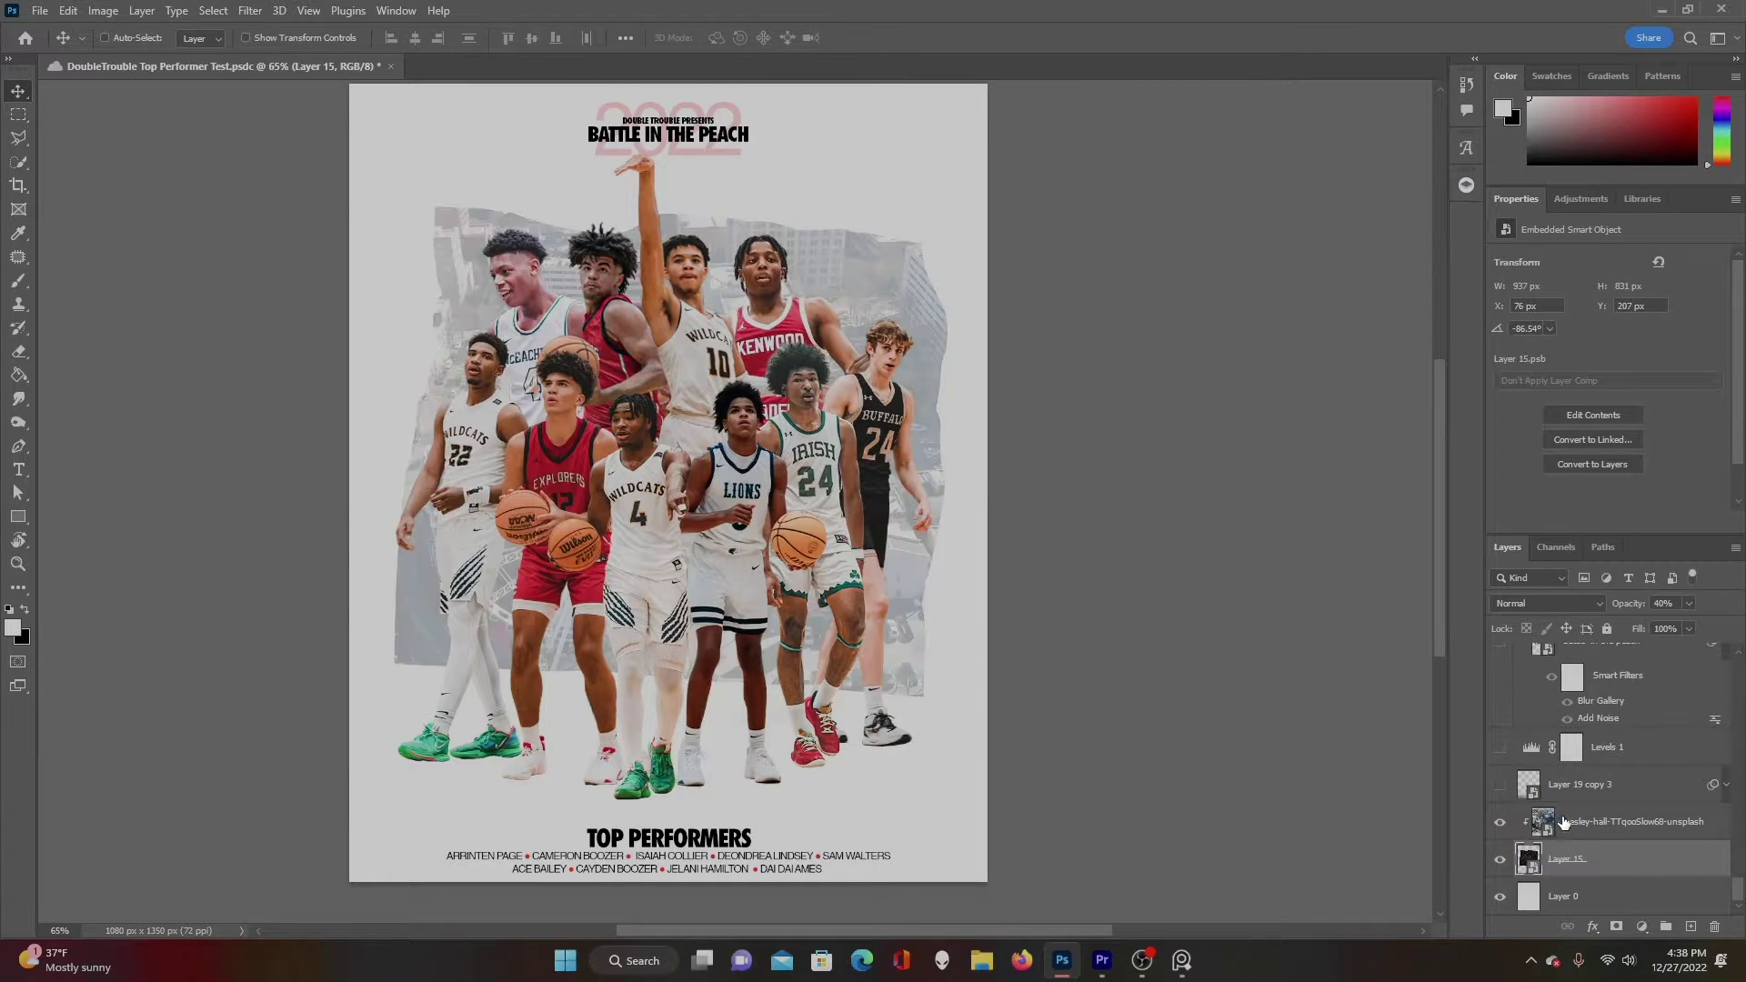
click(1558, 825)
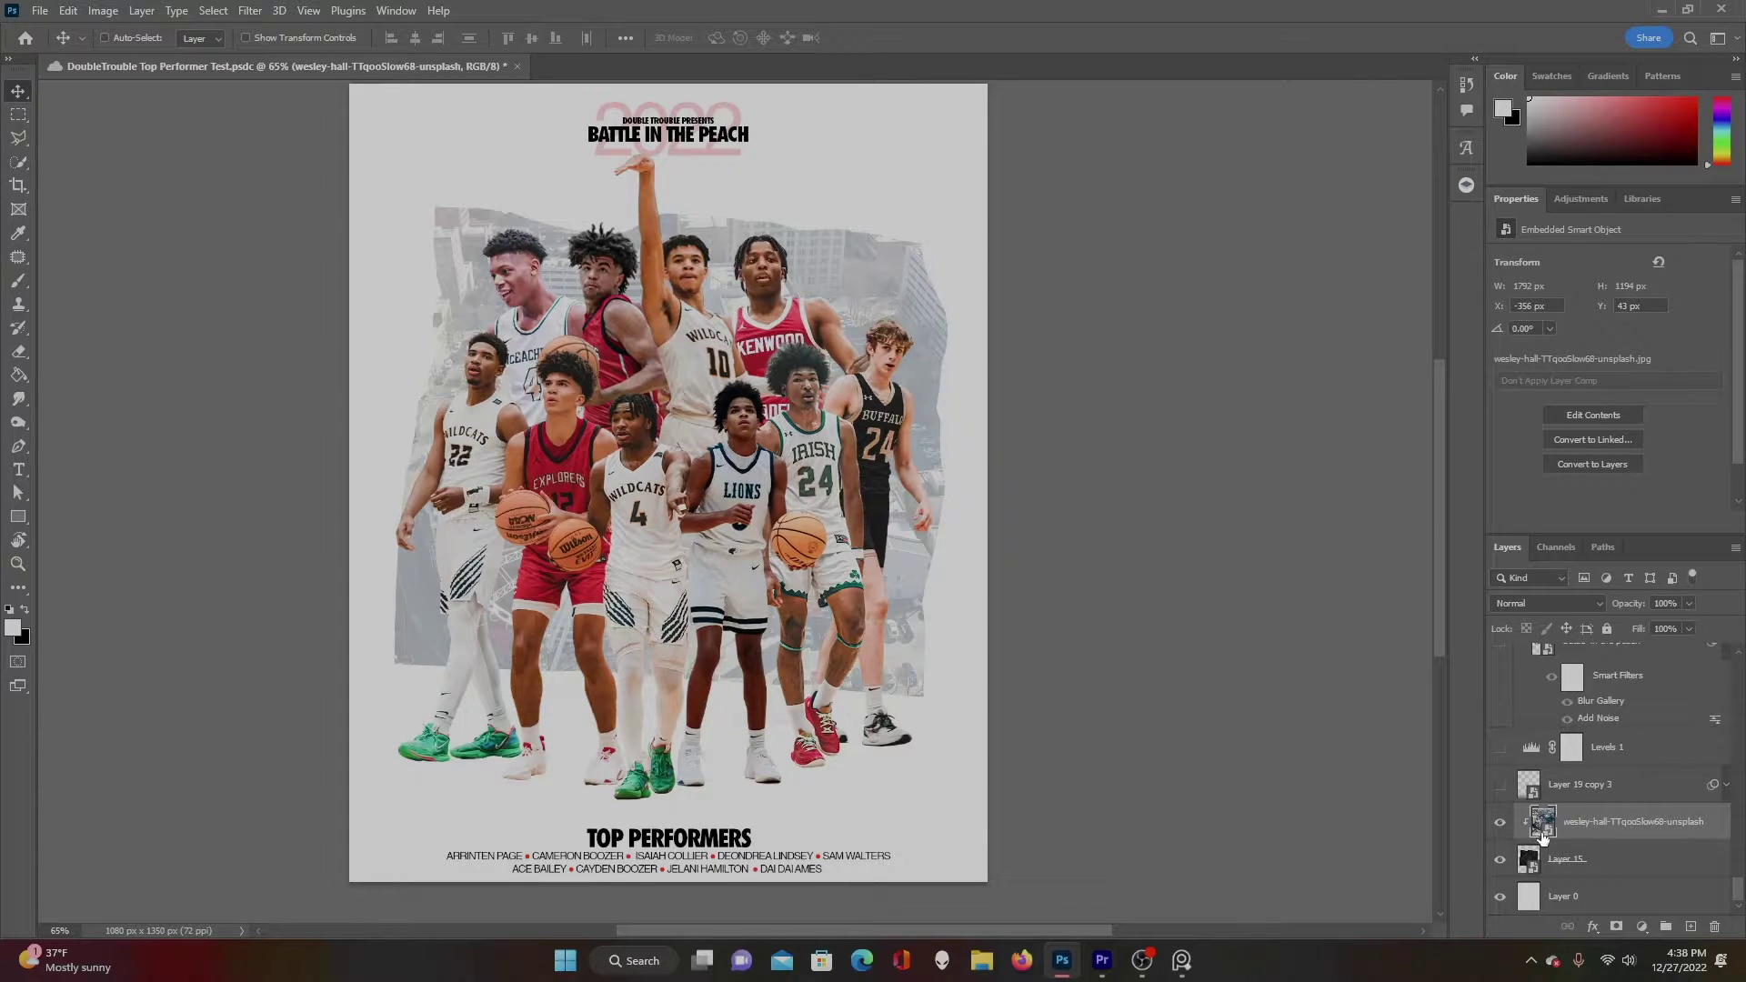
Release and reapply the city photo's clipping mask, then try moving the photo within the paper shape and undo the move.
key(ctrl+alt+g)
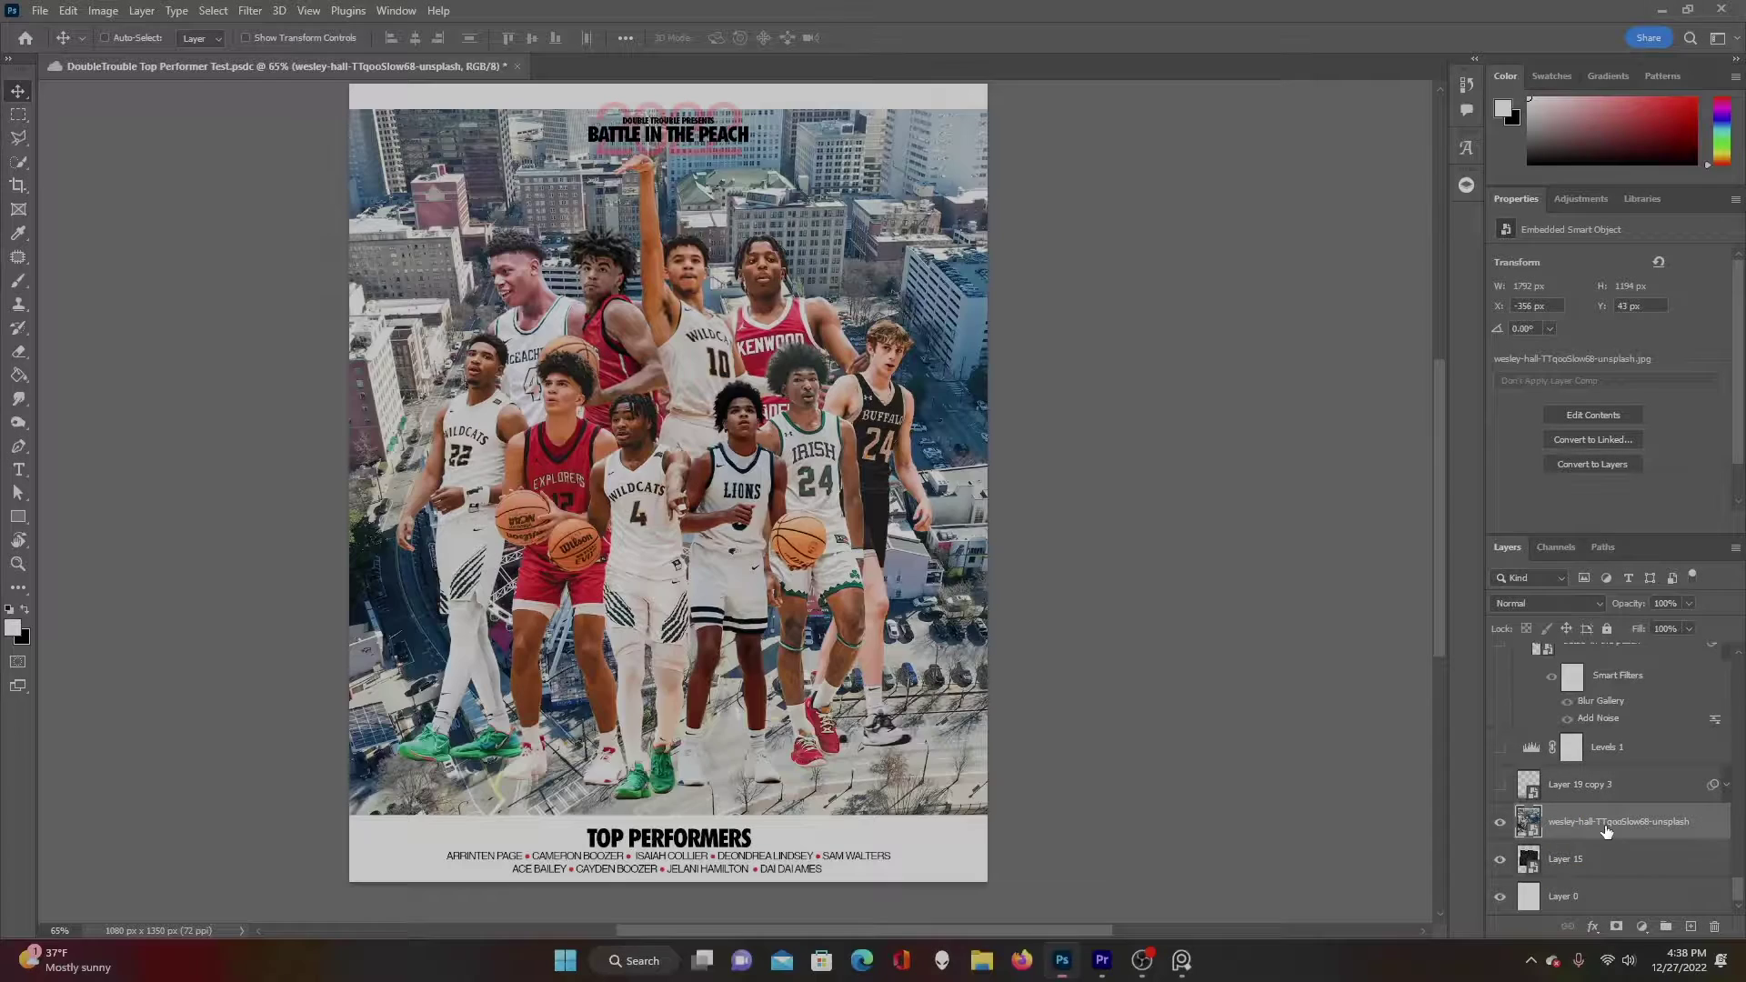
click(1605, 831)
key(ctrl+alt+g)
key(ctrl+alt+g)
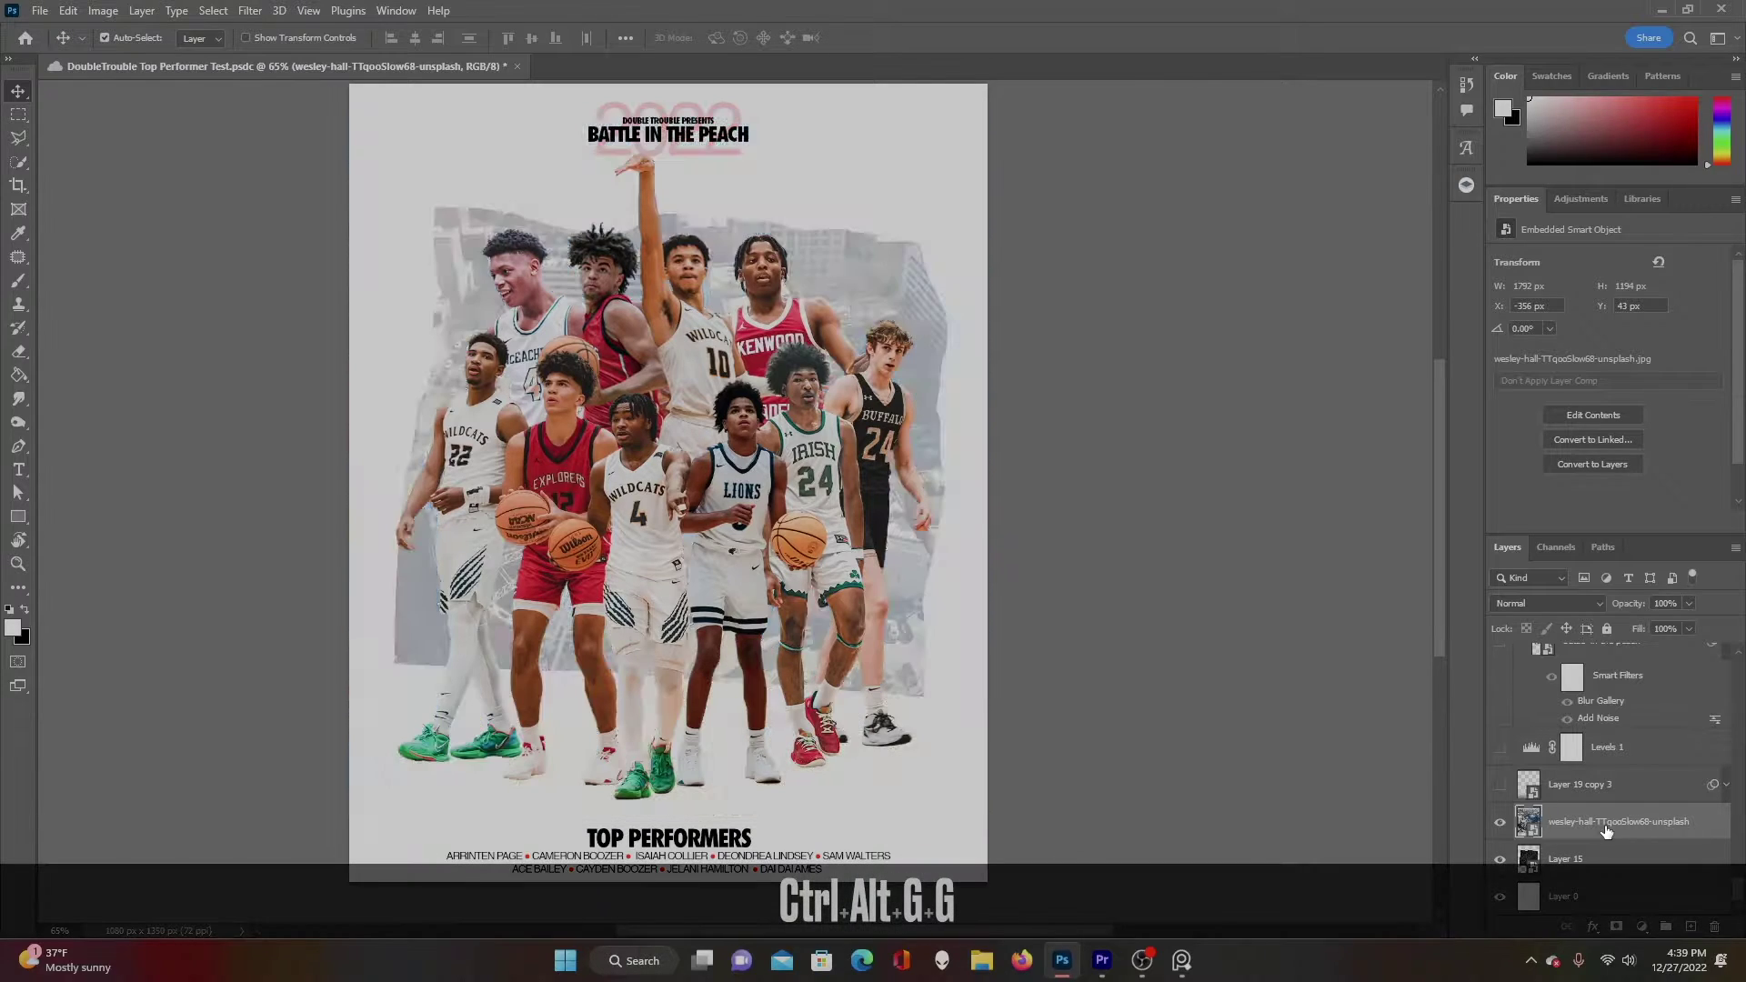
key(ctrl+alt+g)
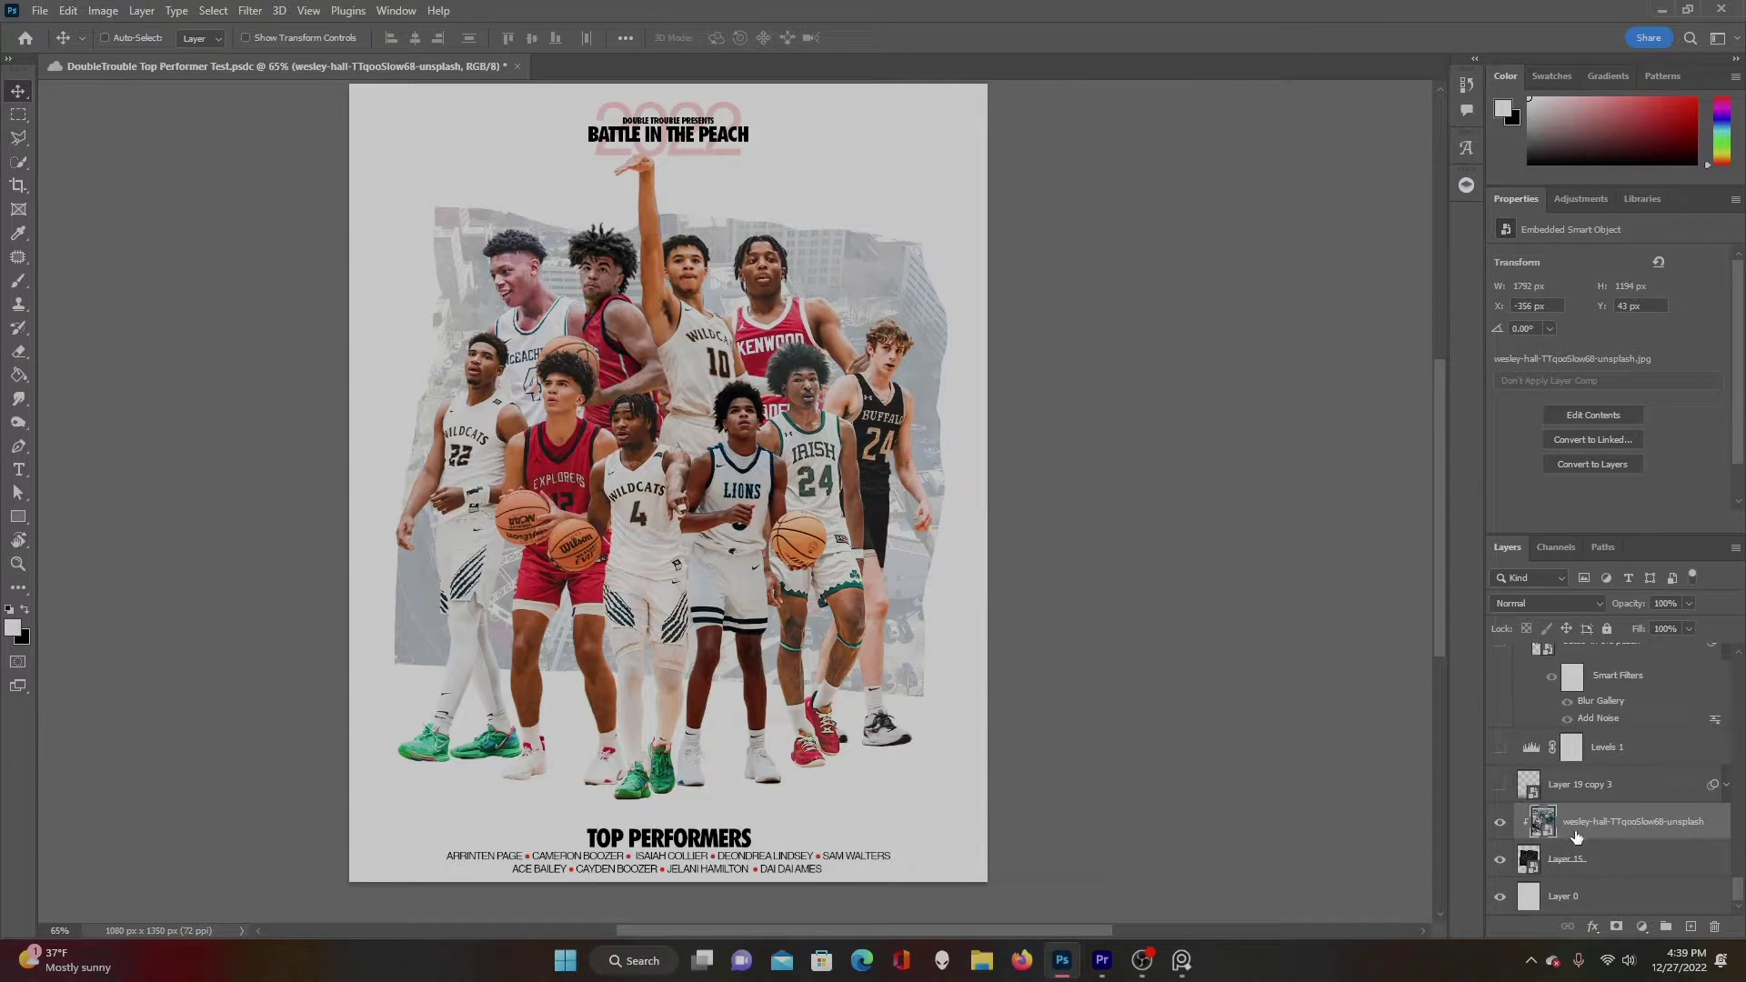
drag(717, 574, 759, 423)
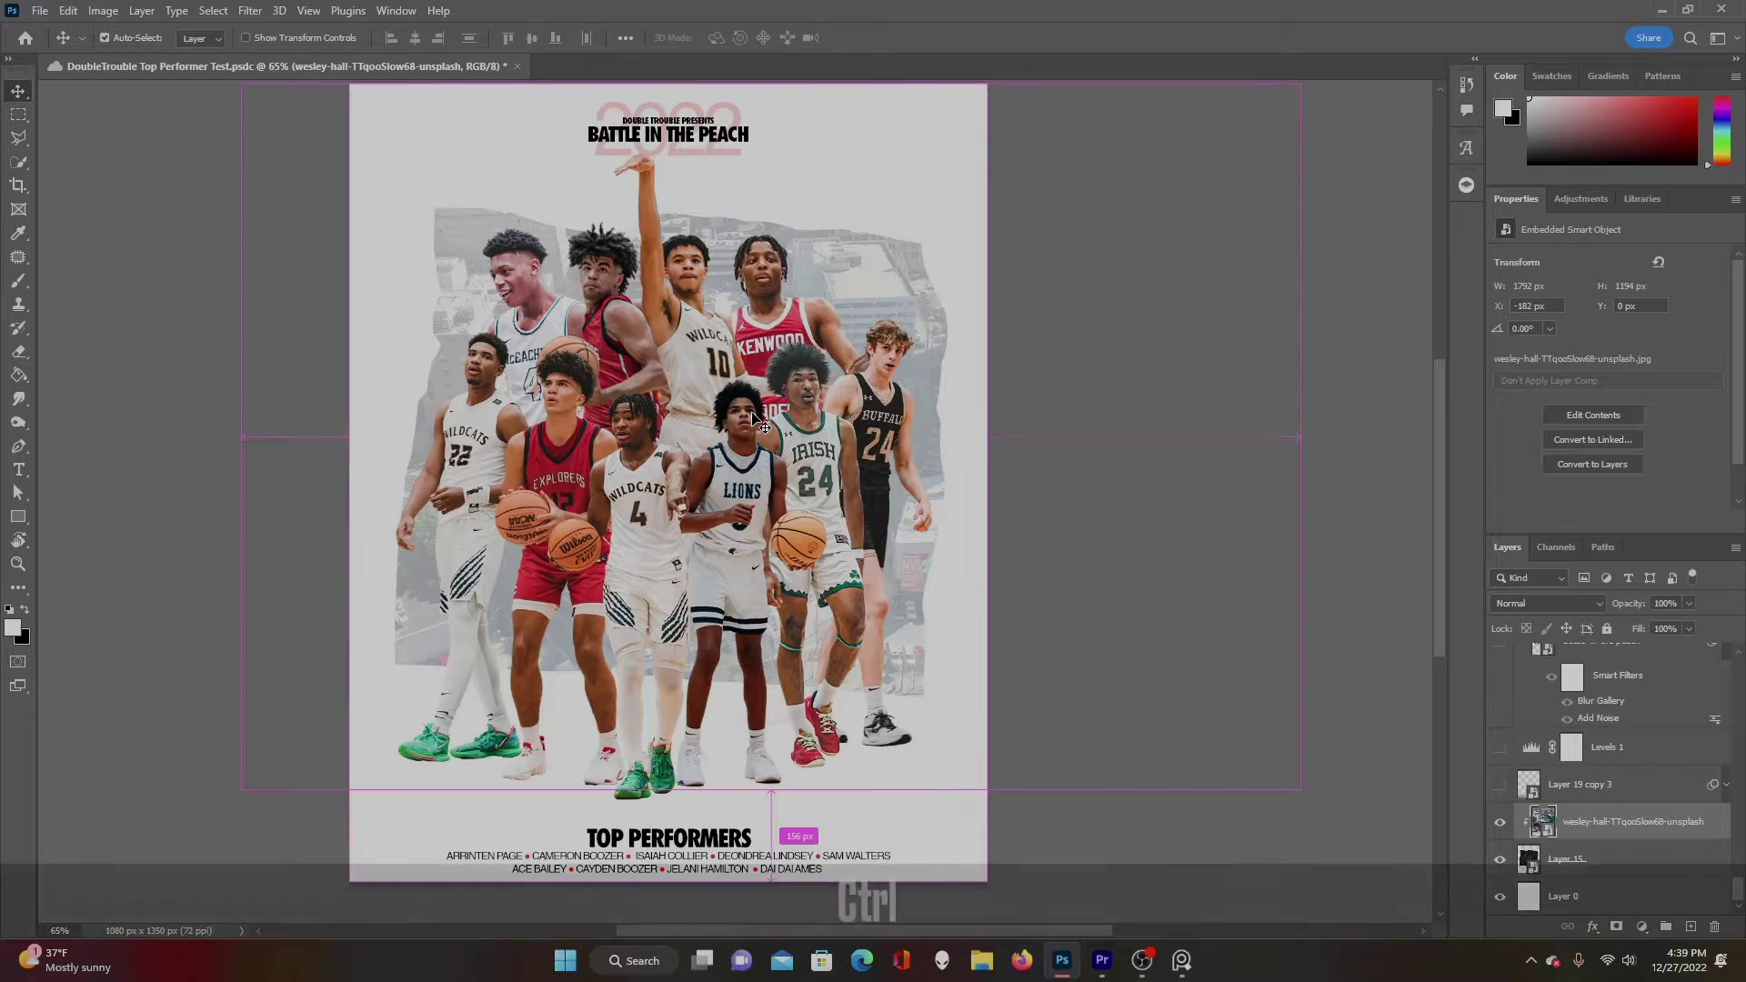
key(ctrl+z)
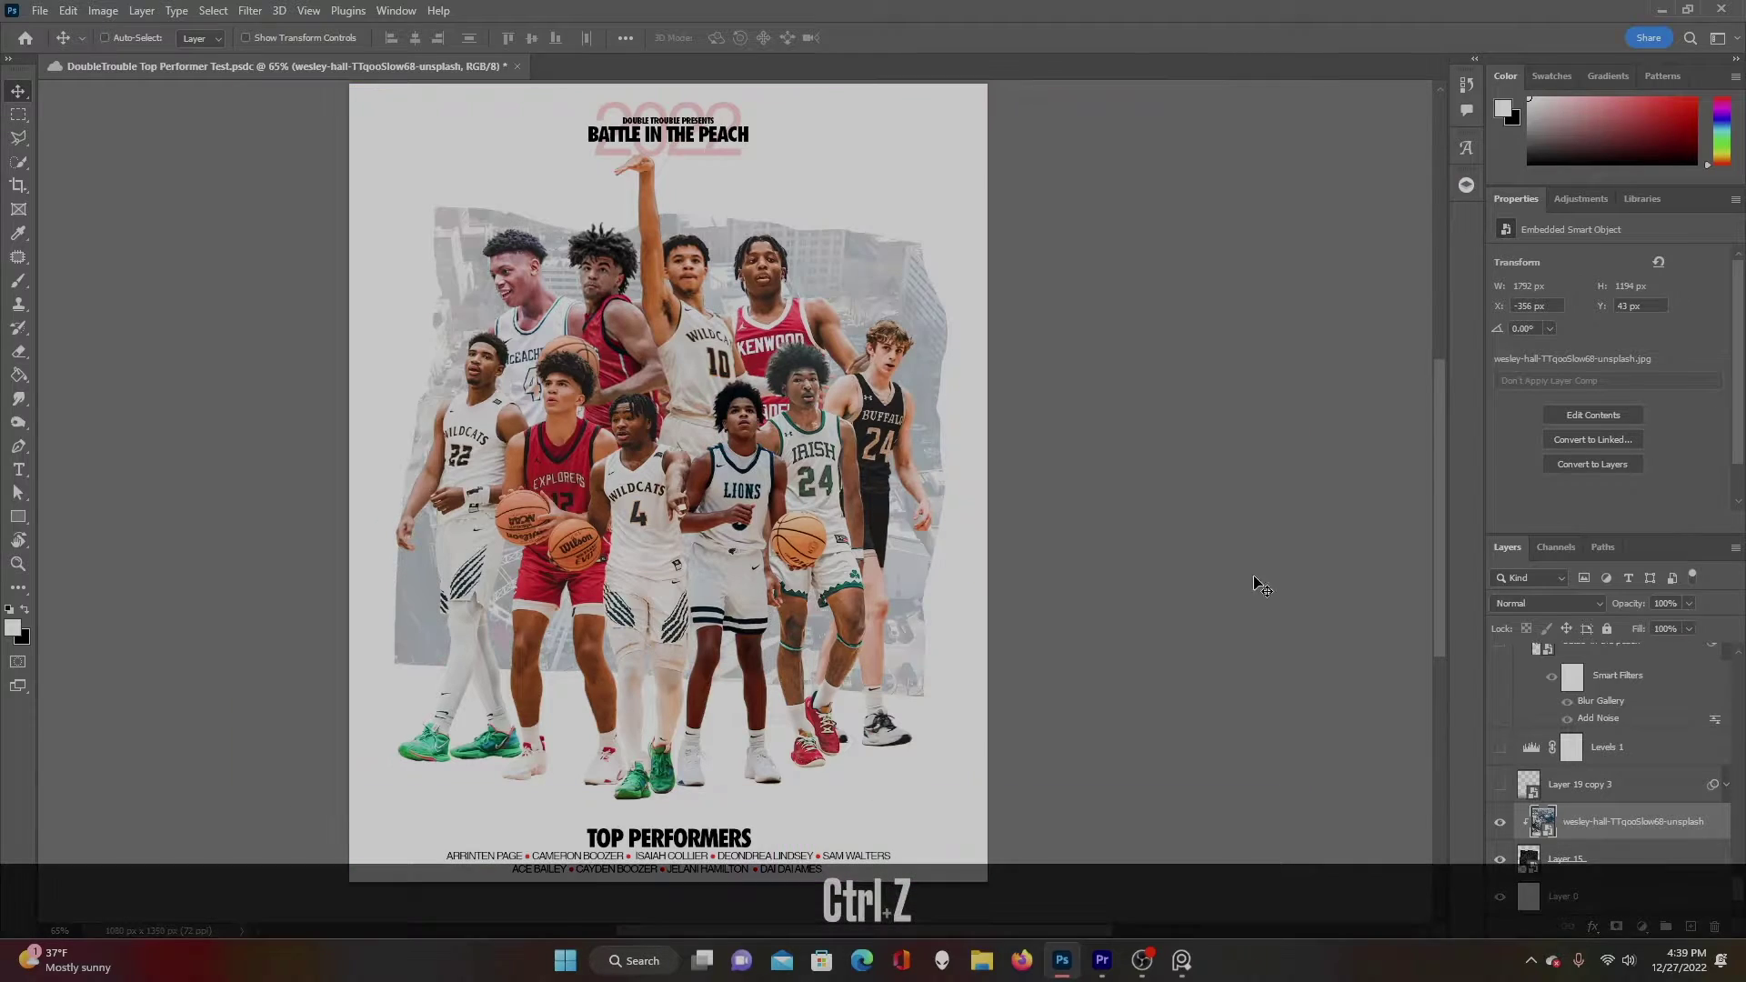
Open the city photo's smart object to examine the full source image, then close it.
double_click(1543, 823)
scroll(782, 564, up, 2)
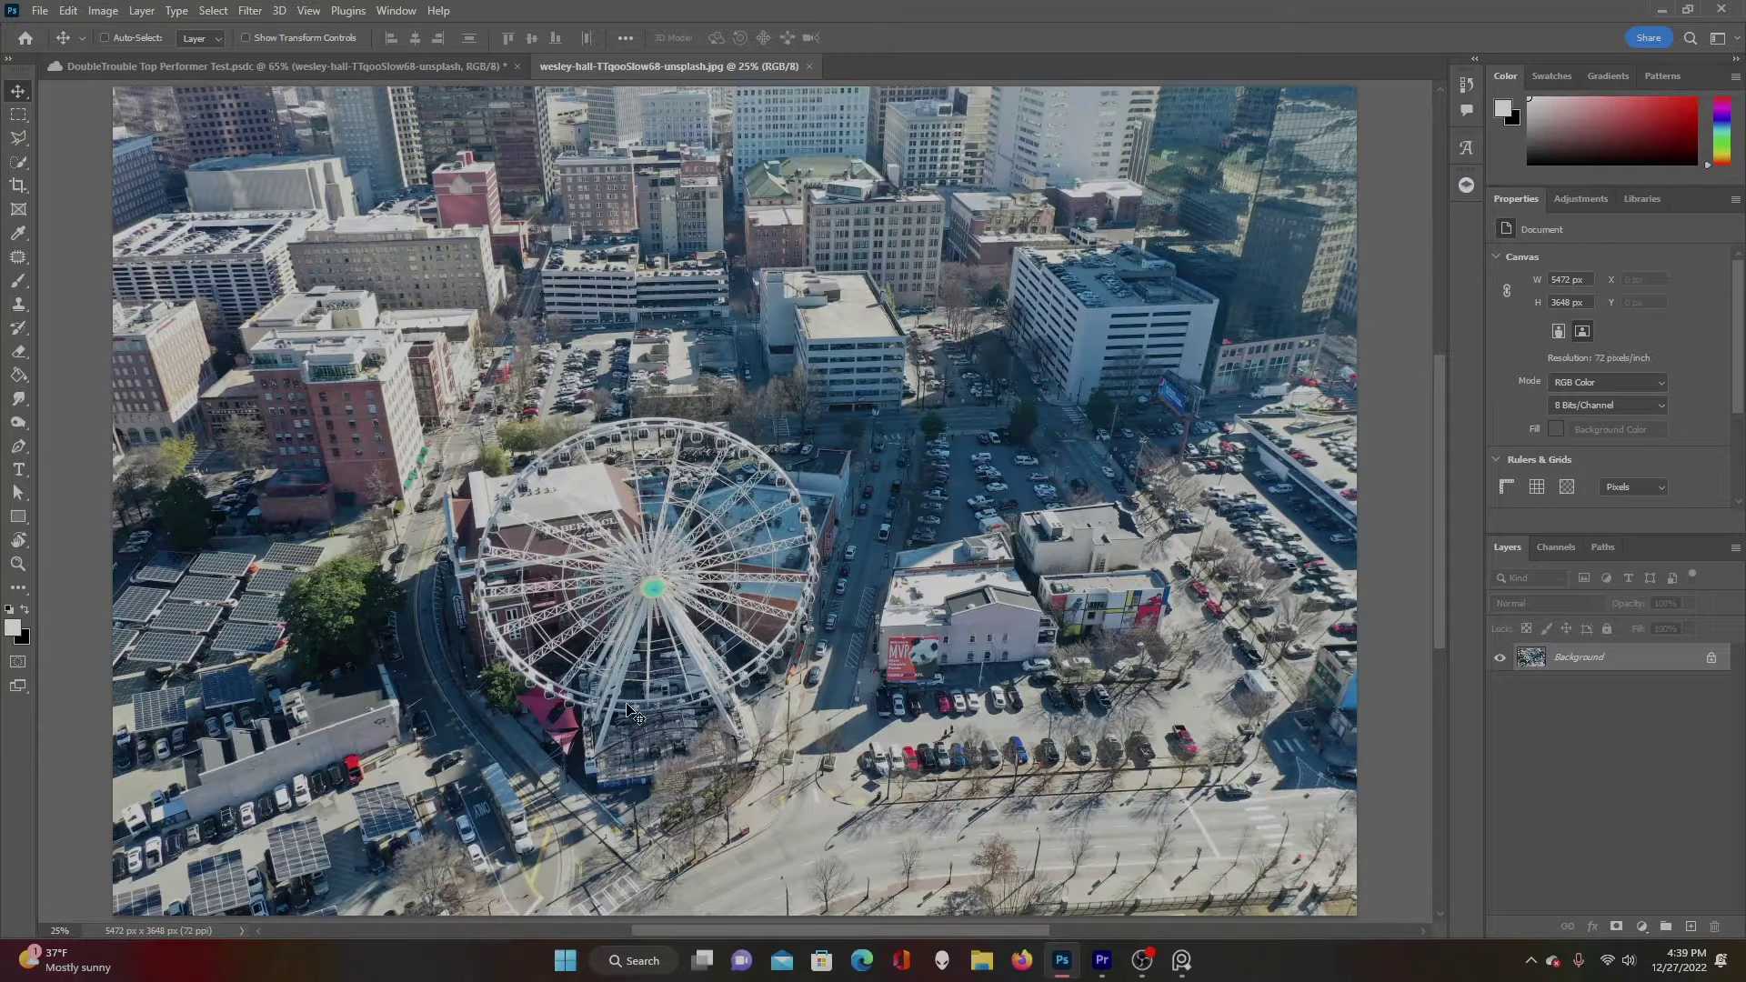
scroll(636, 713, up, 3)
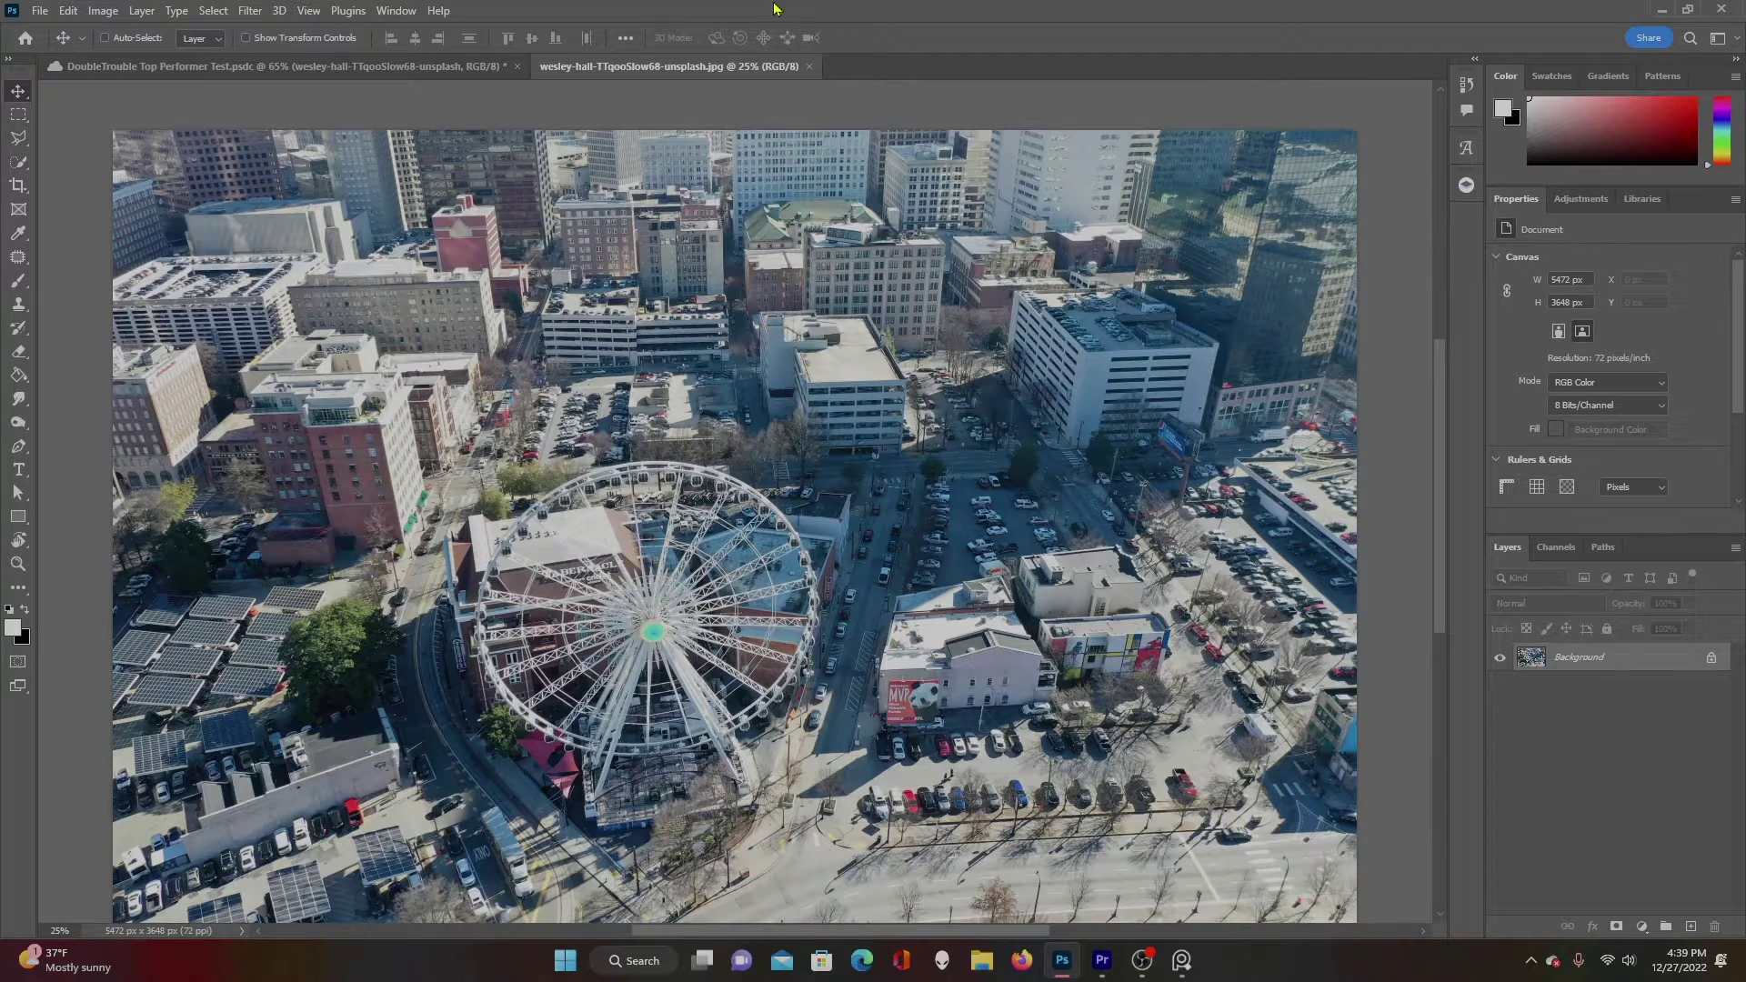
click(812, 73)
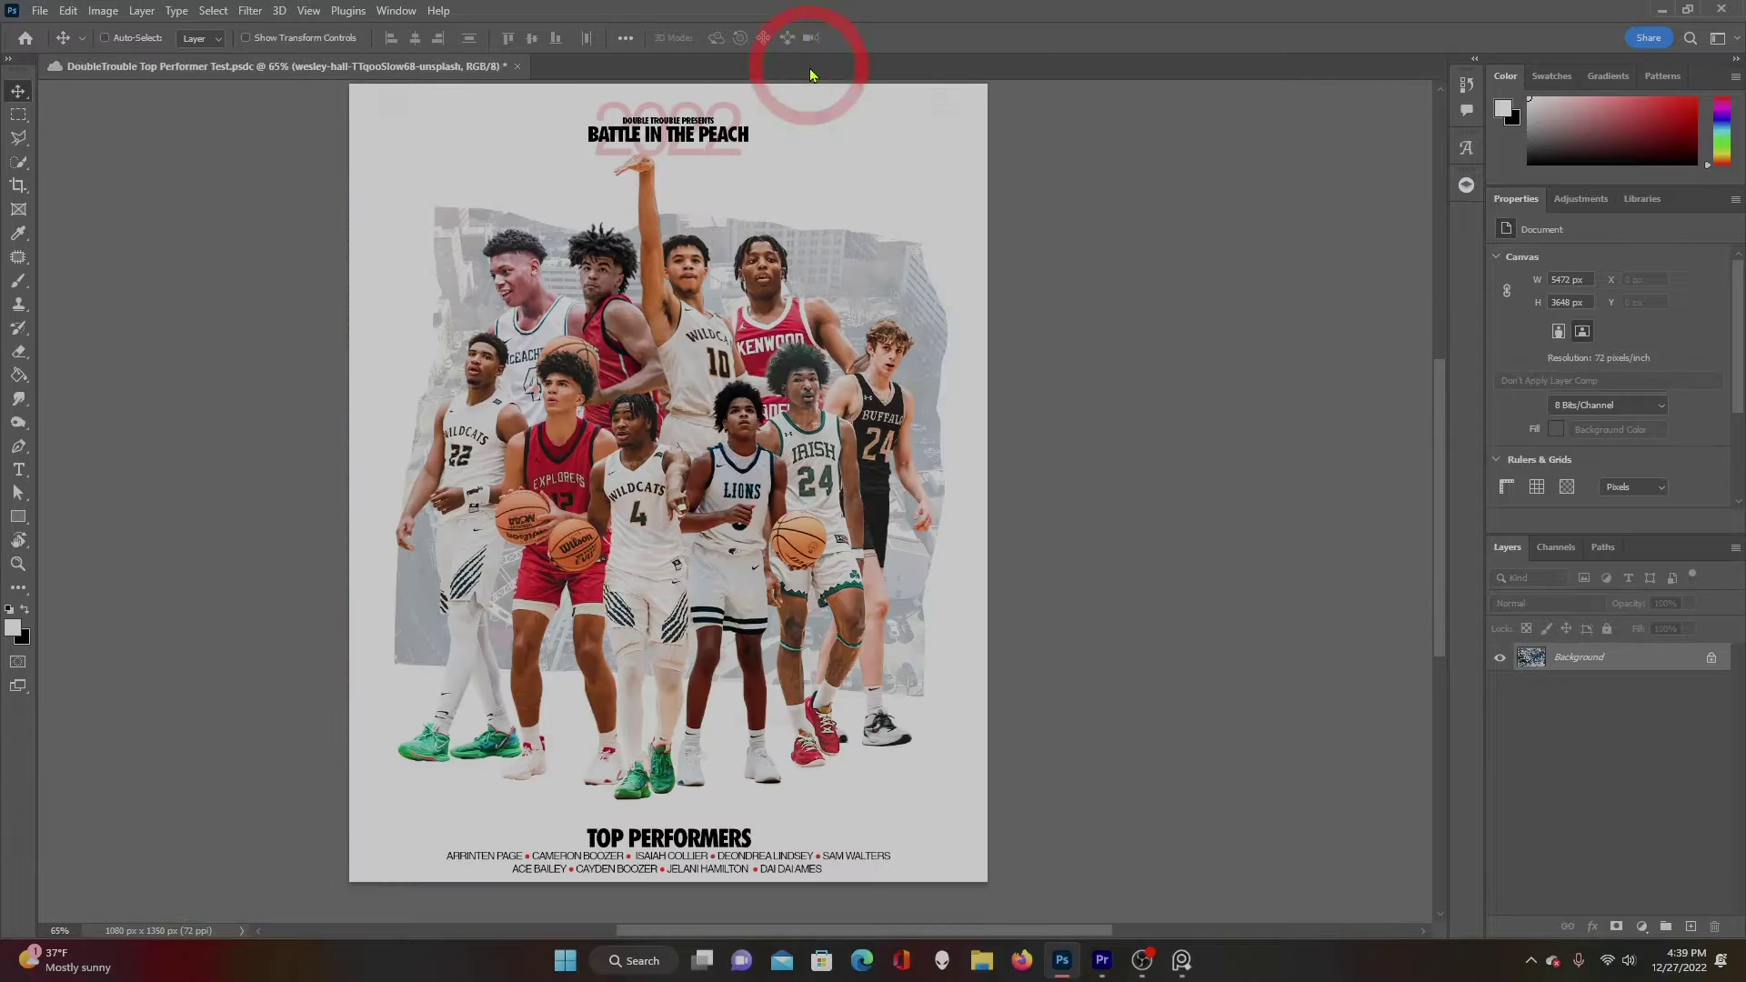
Show and select Layer 19 copy 3, then inspect the court floor and layer mask inside its smart object and close it.
scroll(1536, 896, down, 2)
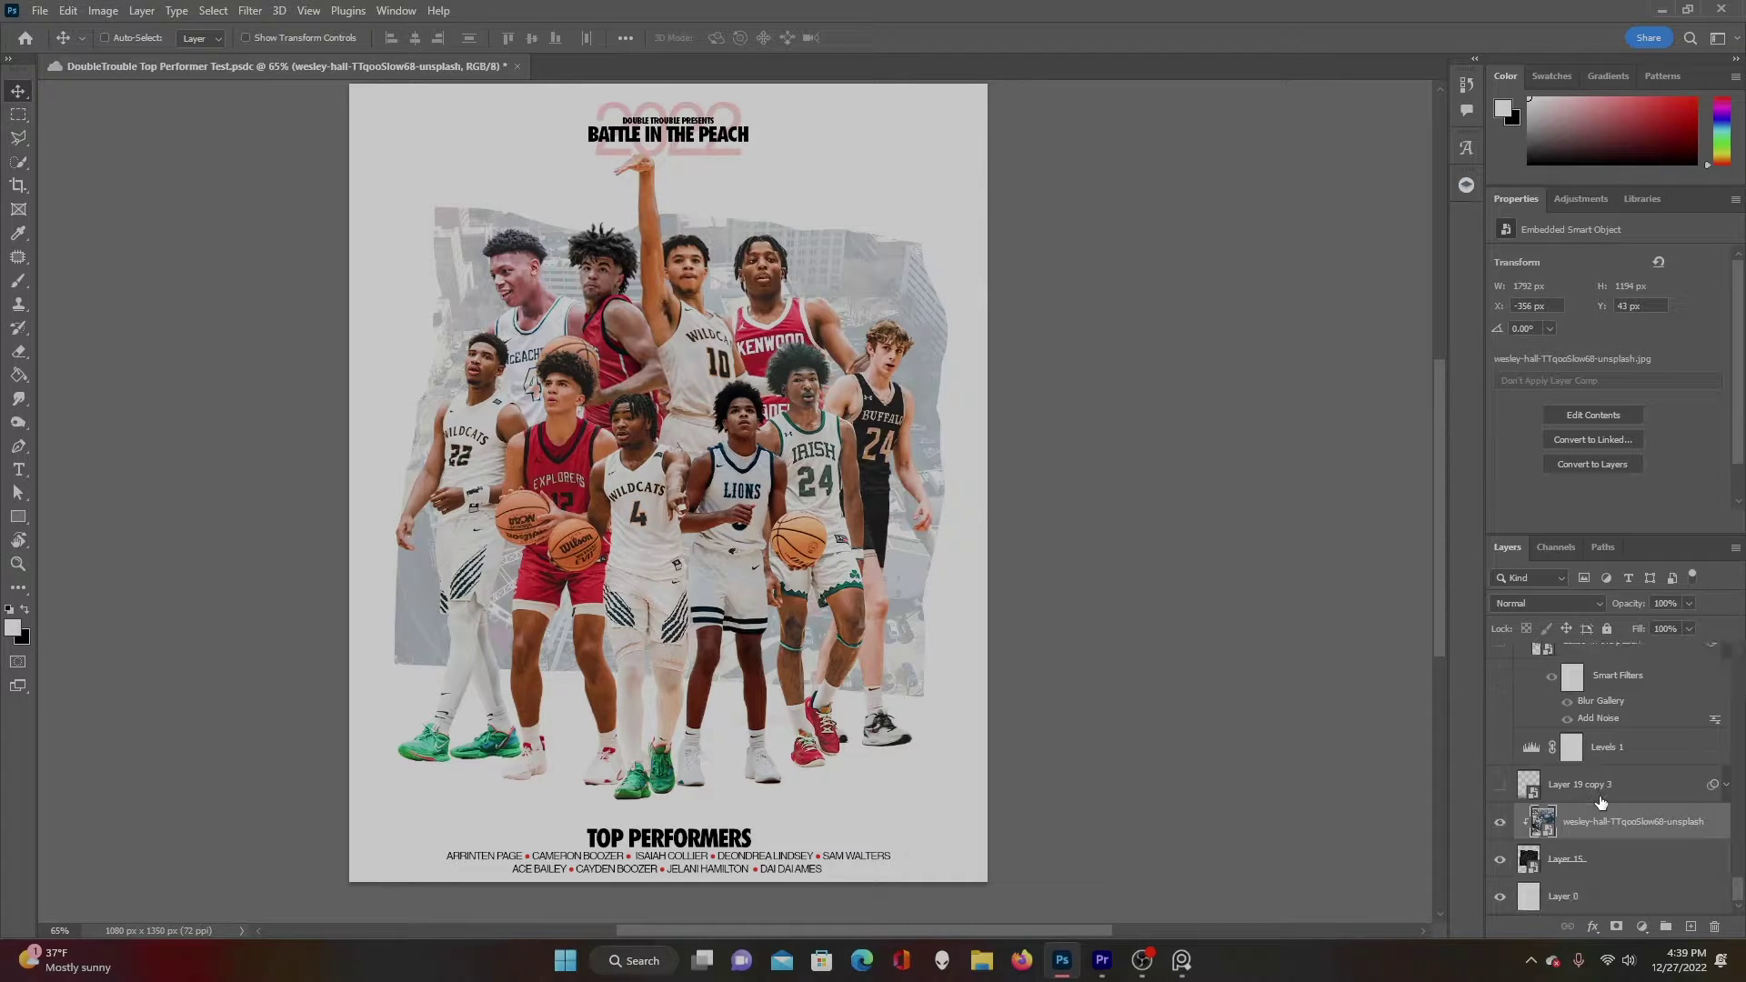
click(1496, 791)
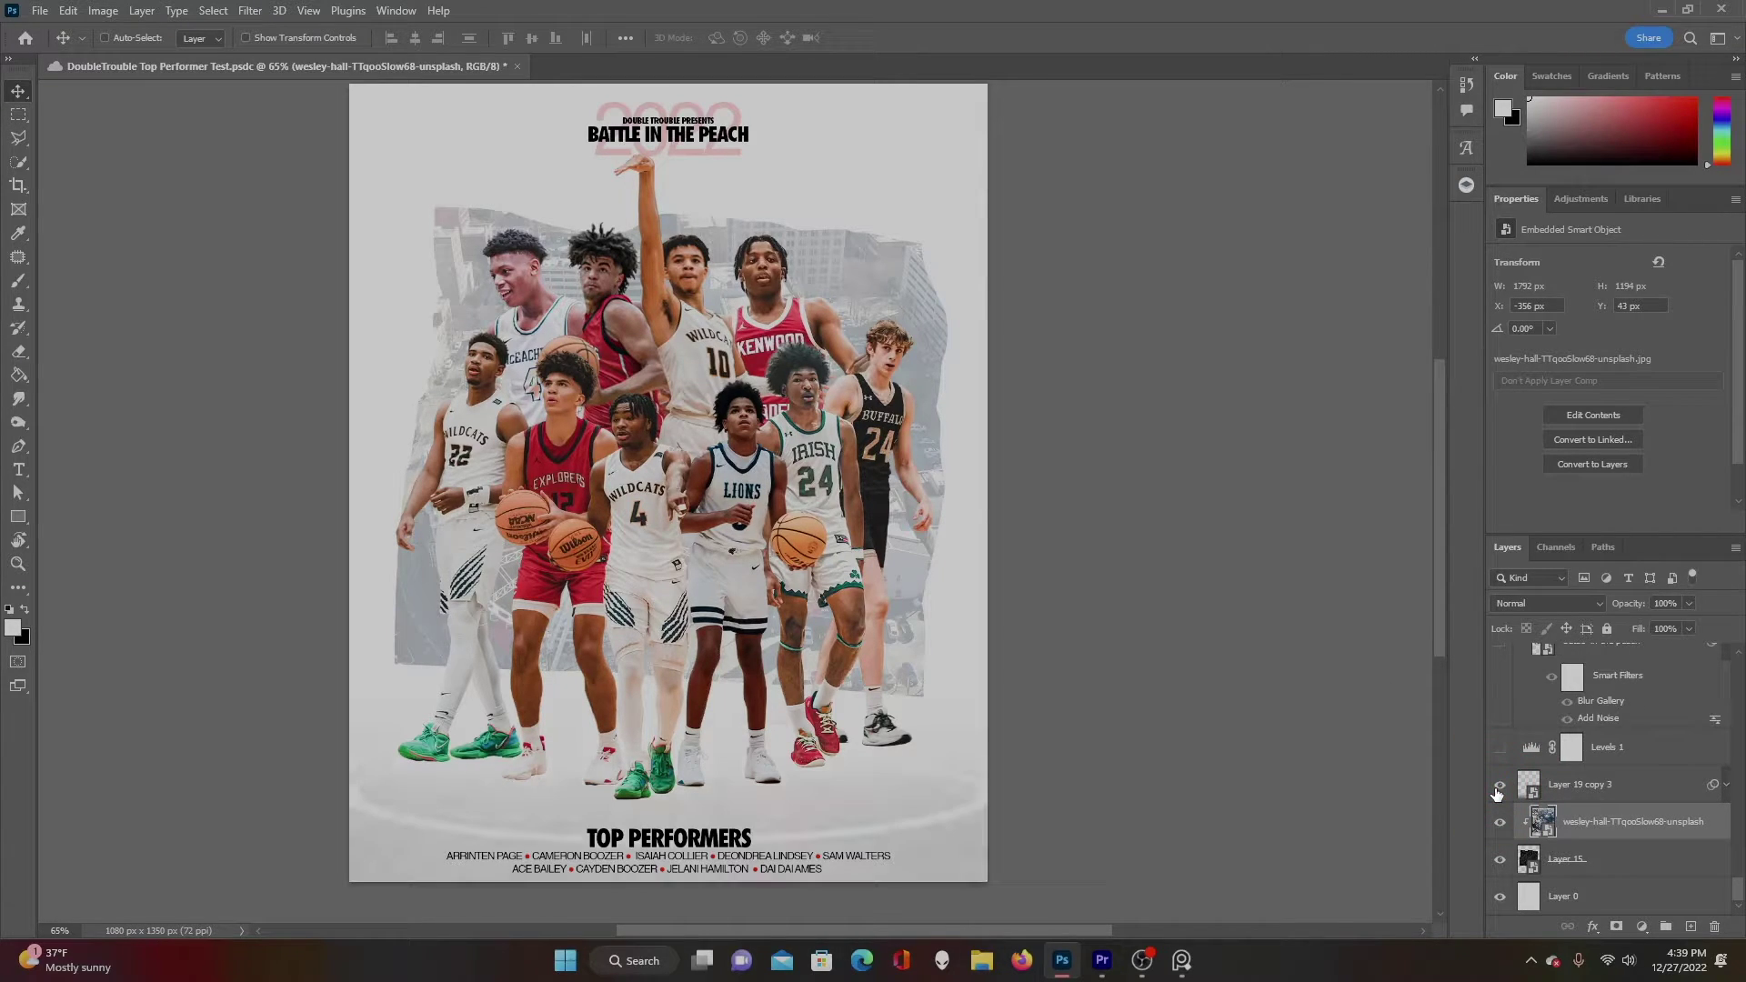
click(1568, 789)
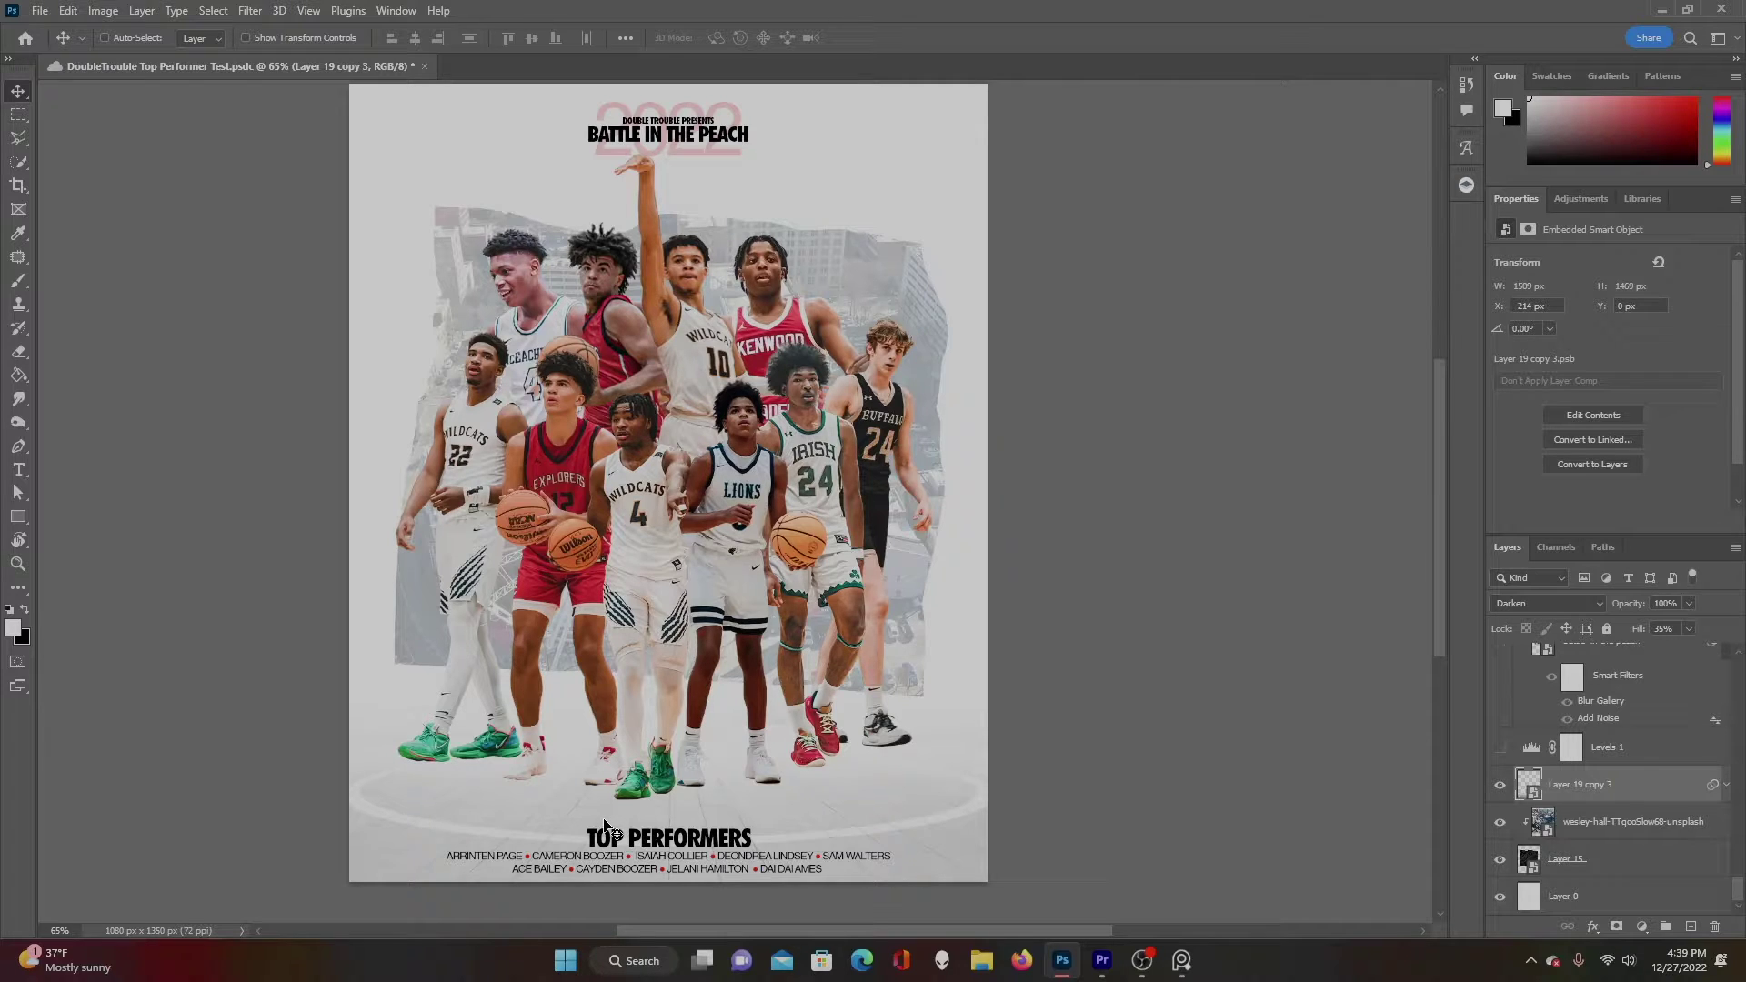
double_click(1530, 782)
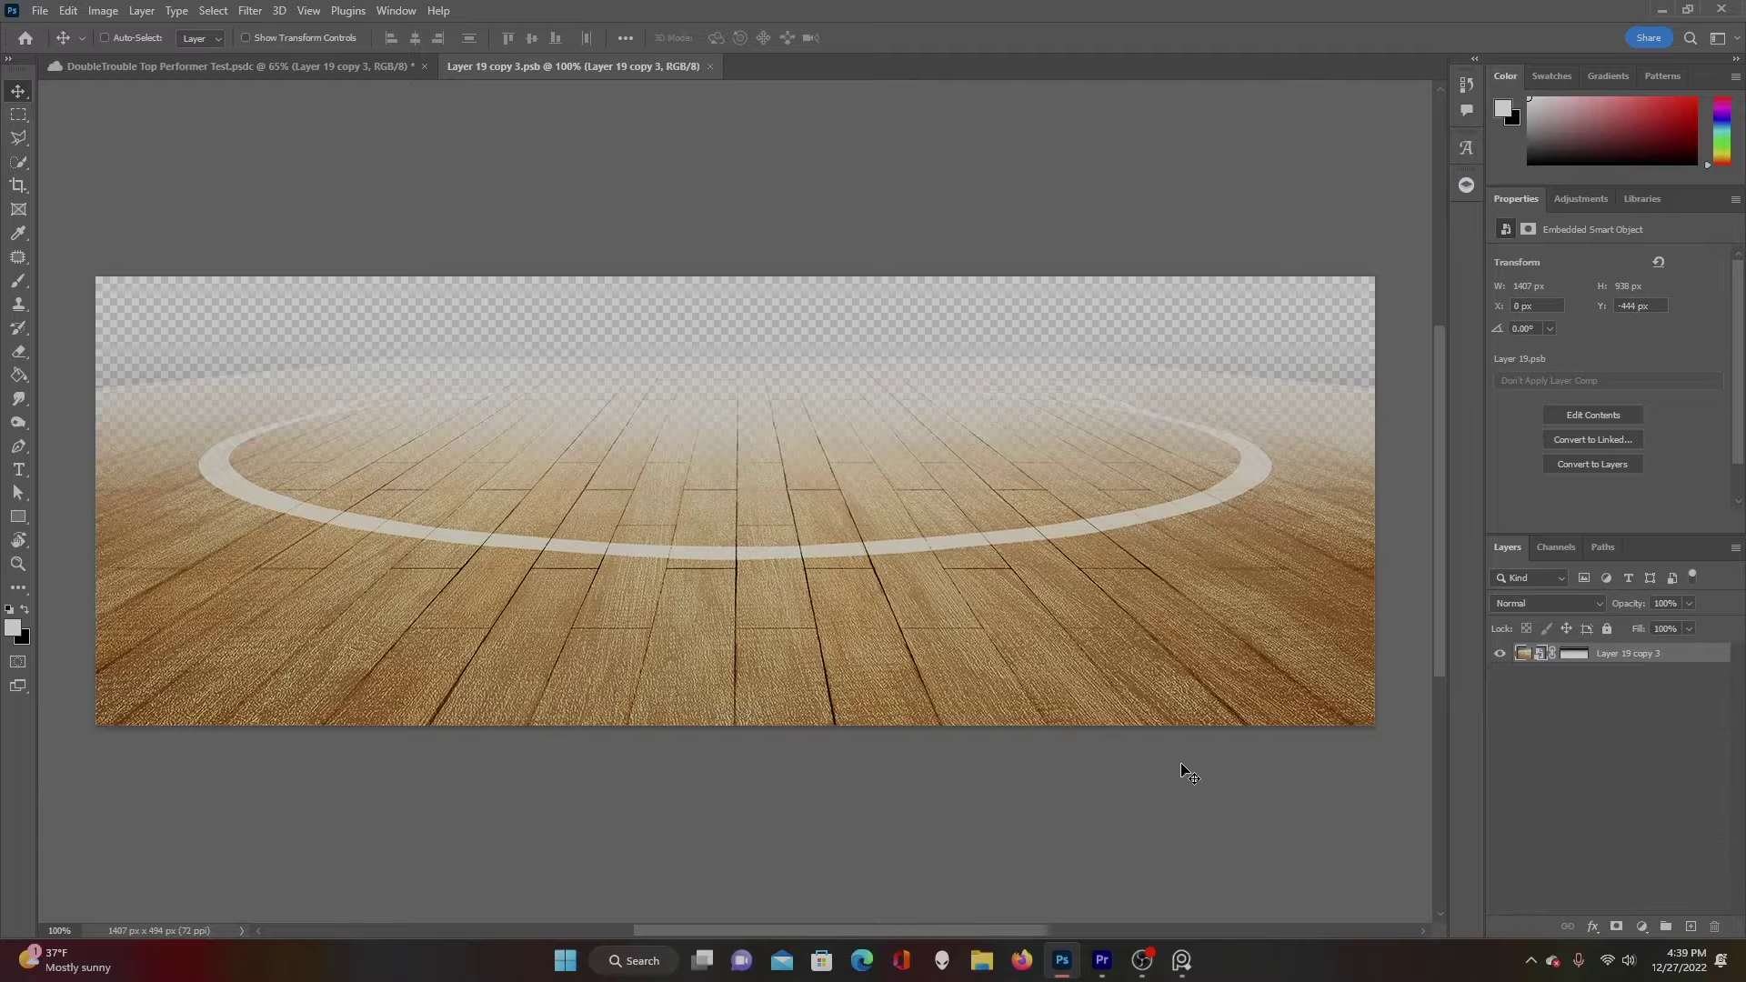
click(1583, 661)
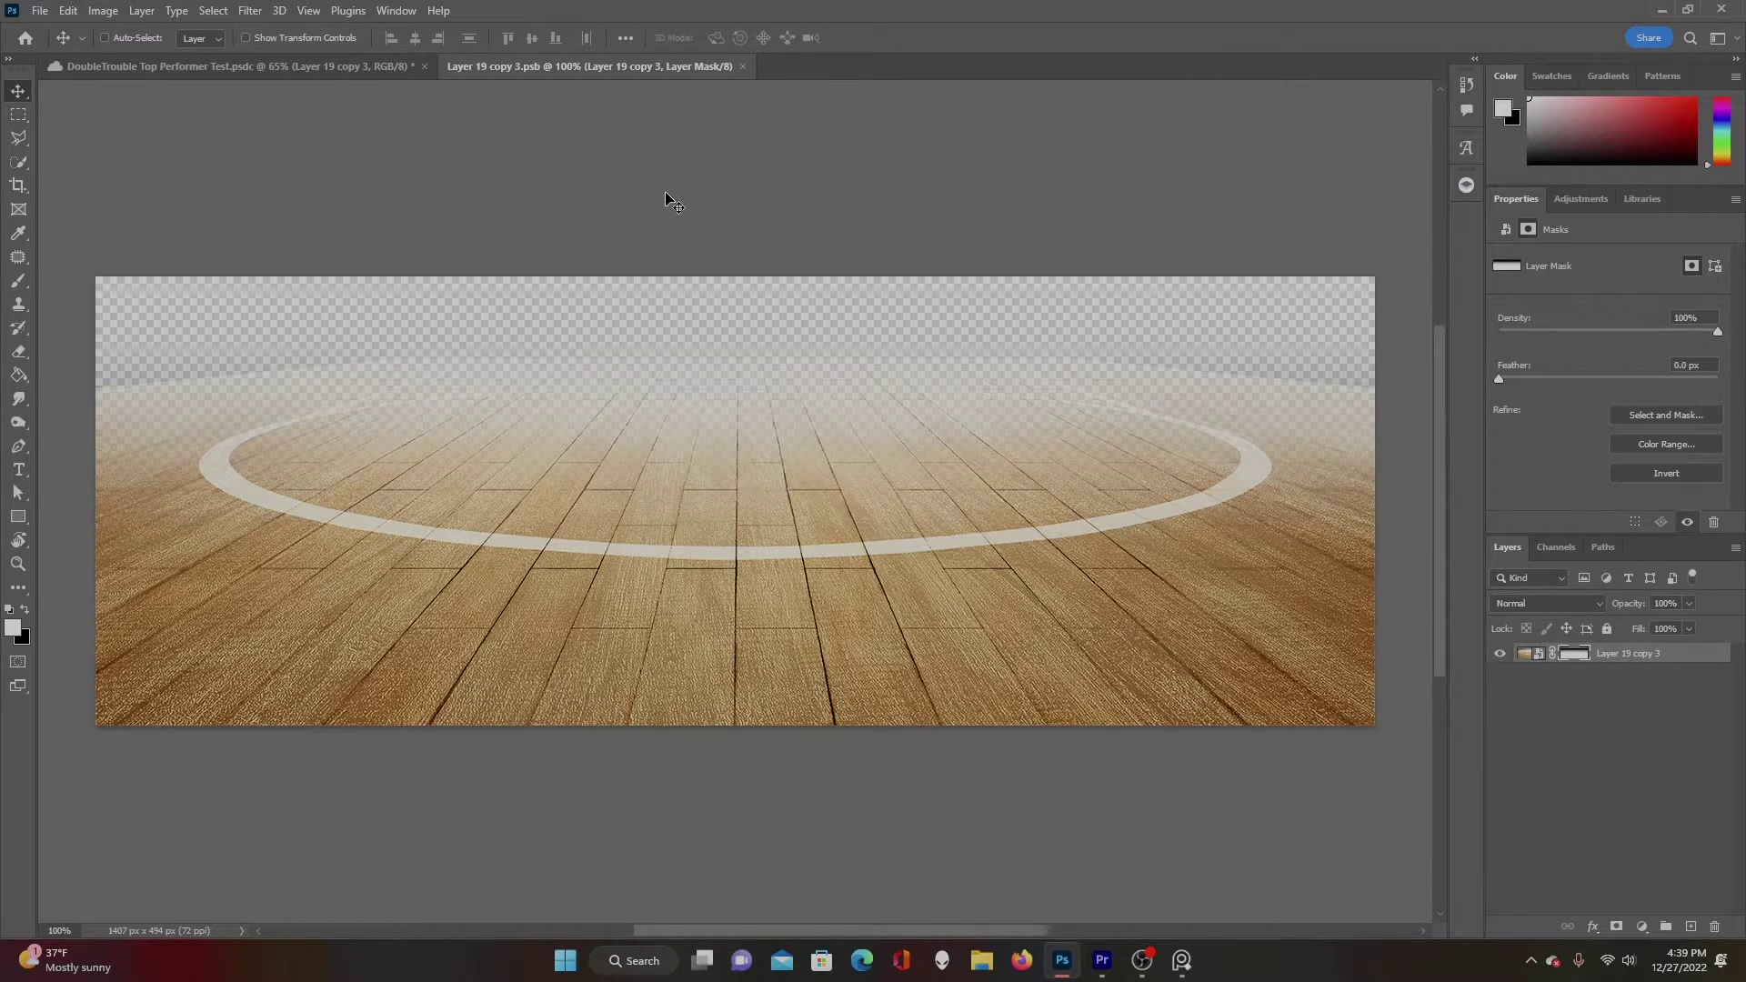
click(744, 69)
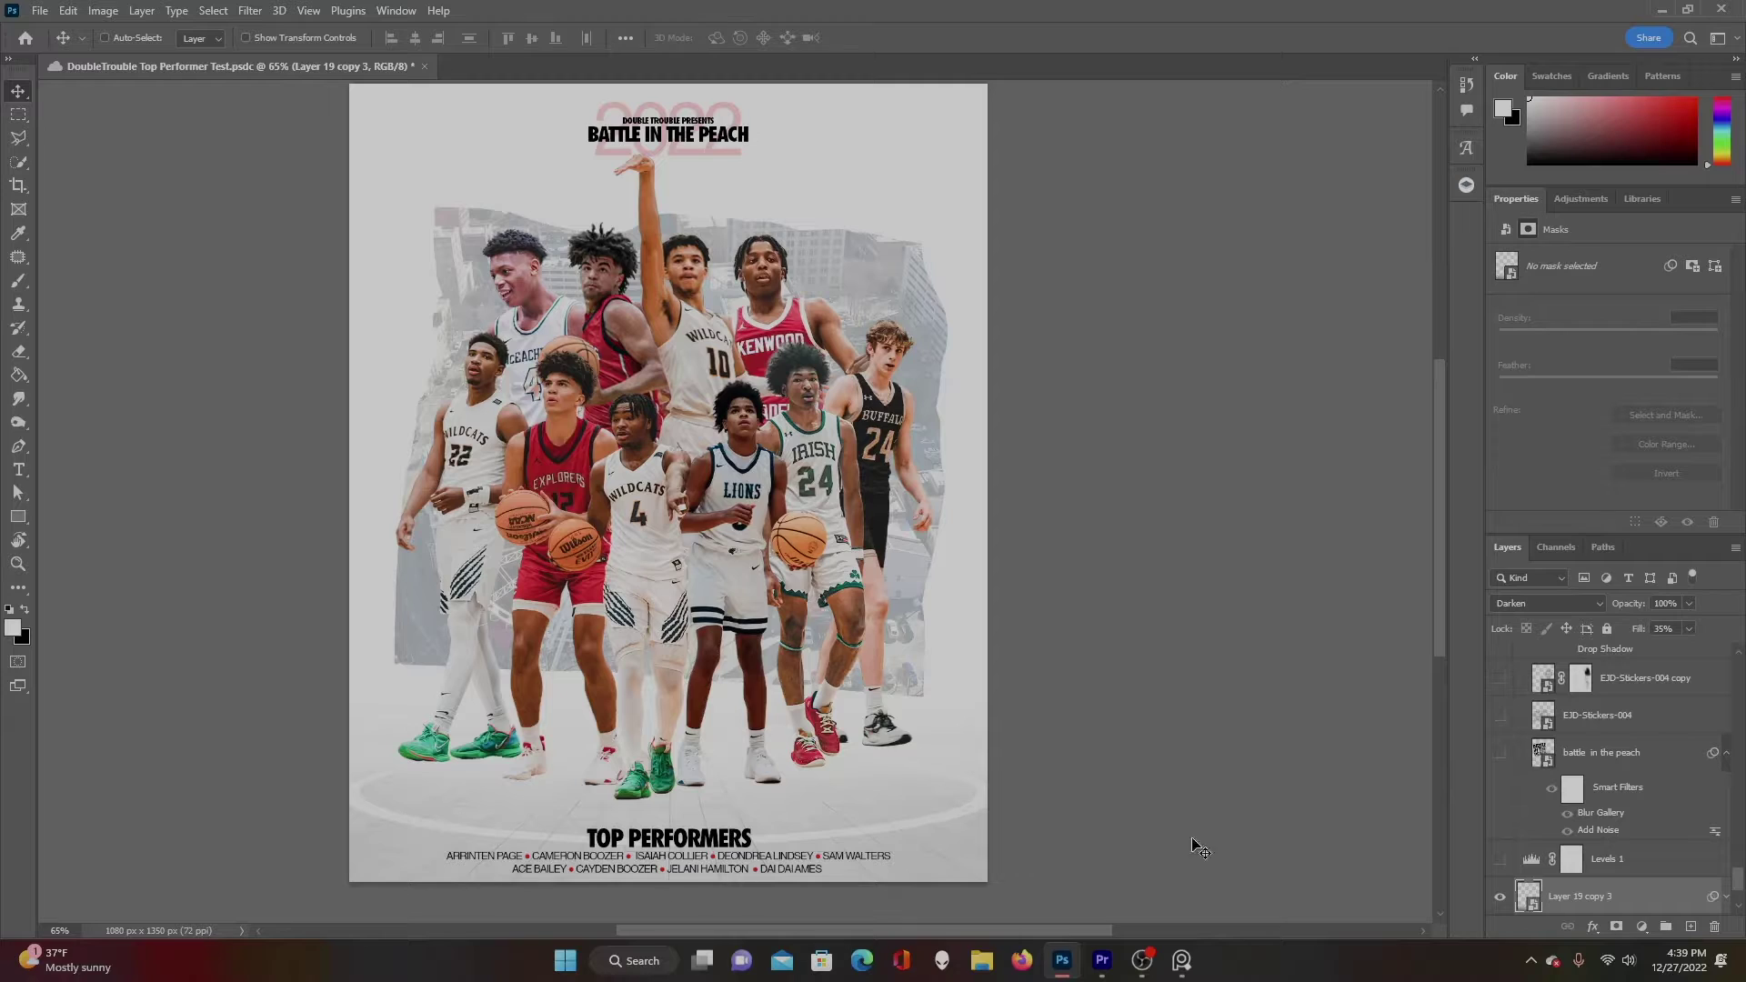
Turn on the Levels 1 adjustment layer above the court floor and keep its adjustment selected.
click(1624, 869)
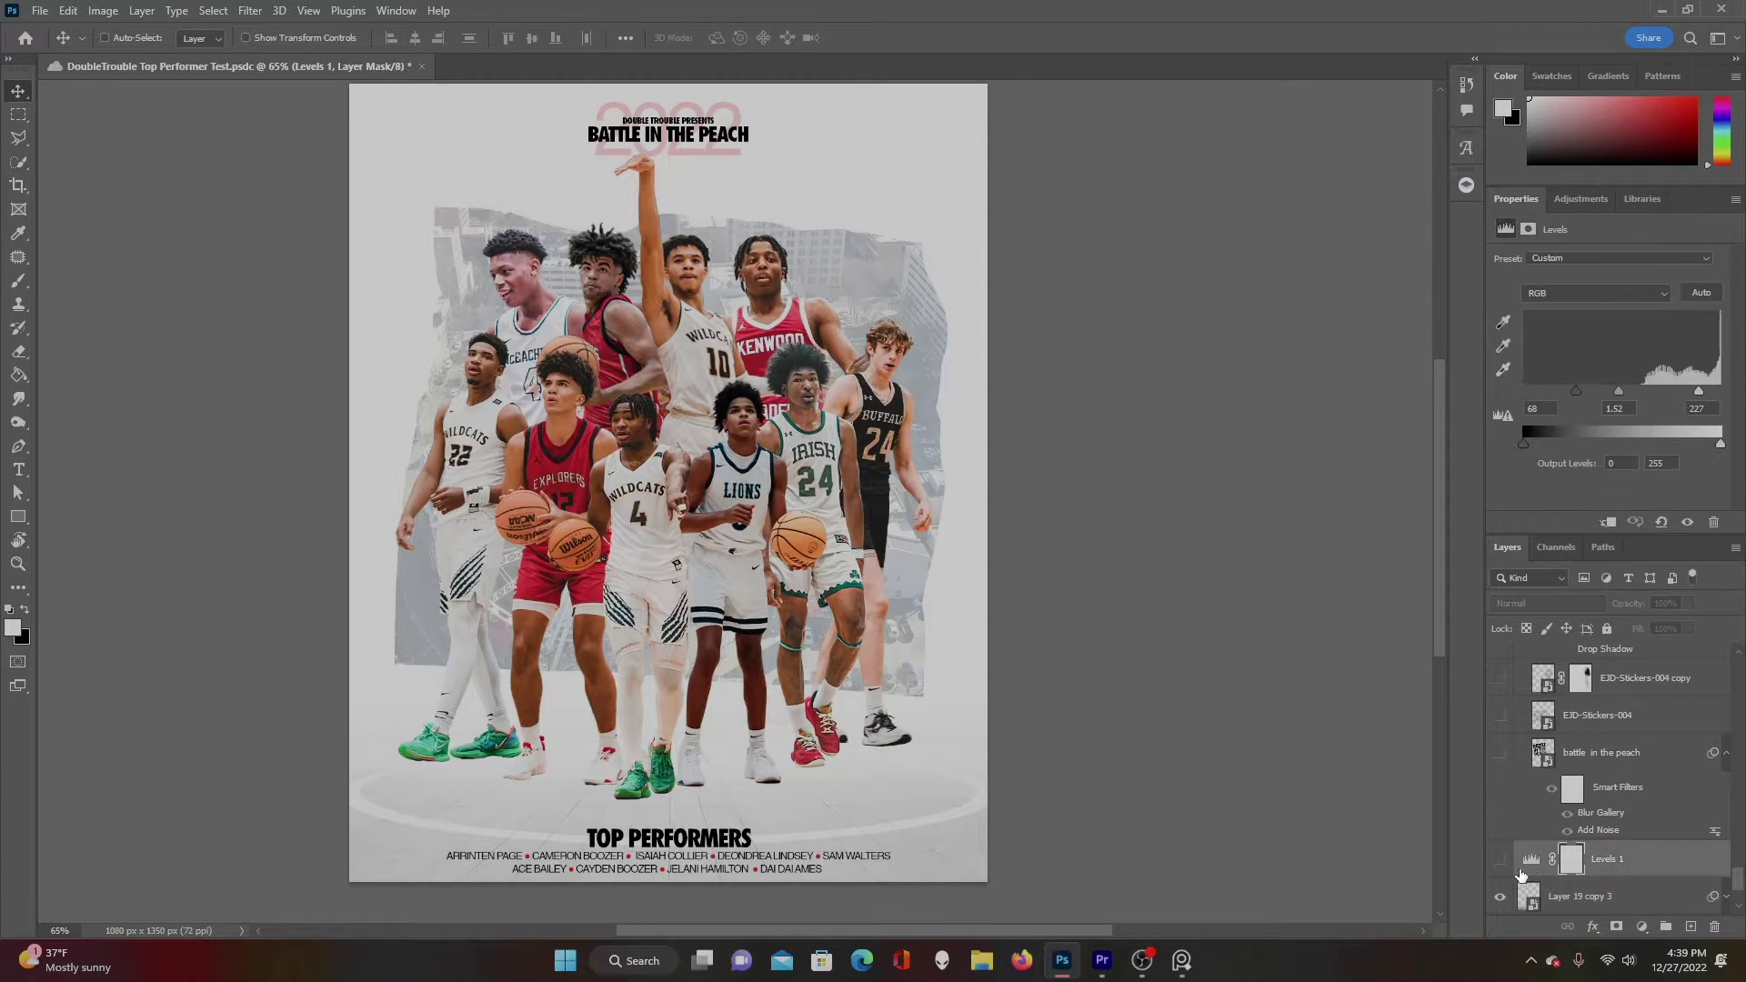
click(1502, 859)
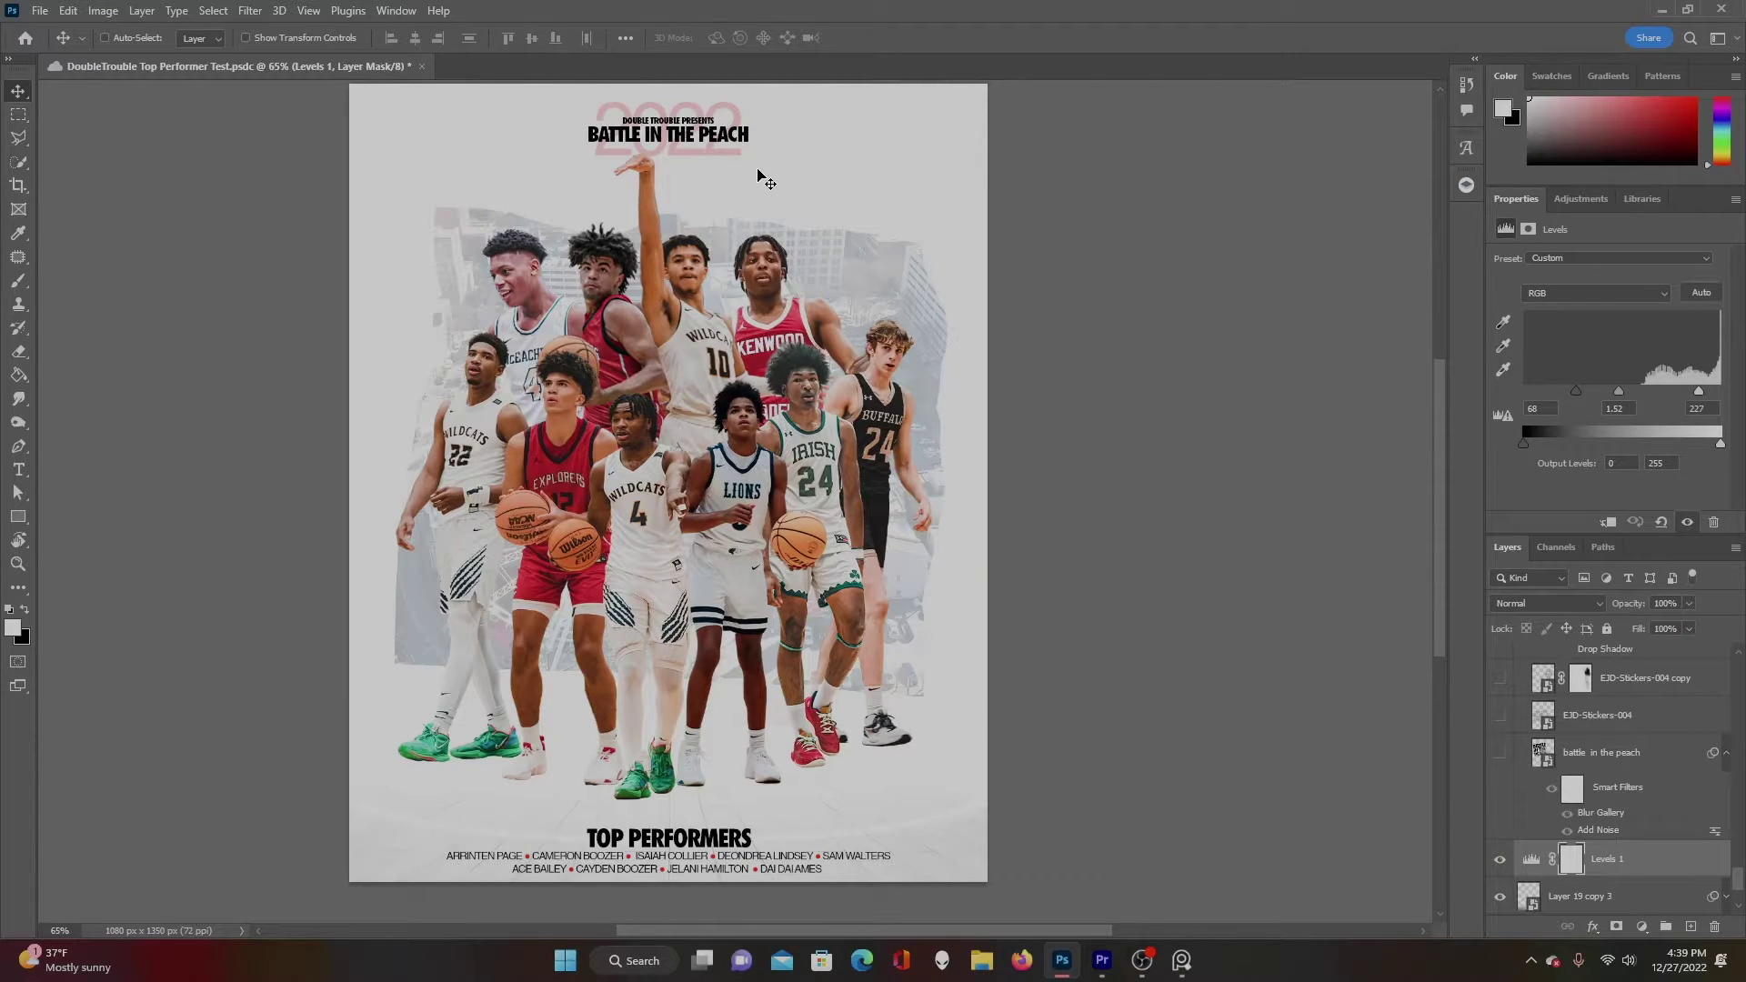
click(1609, 876)
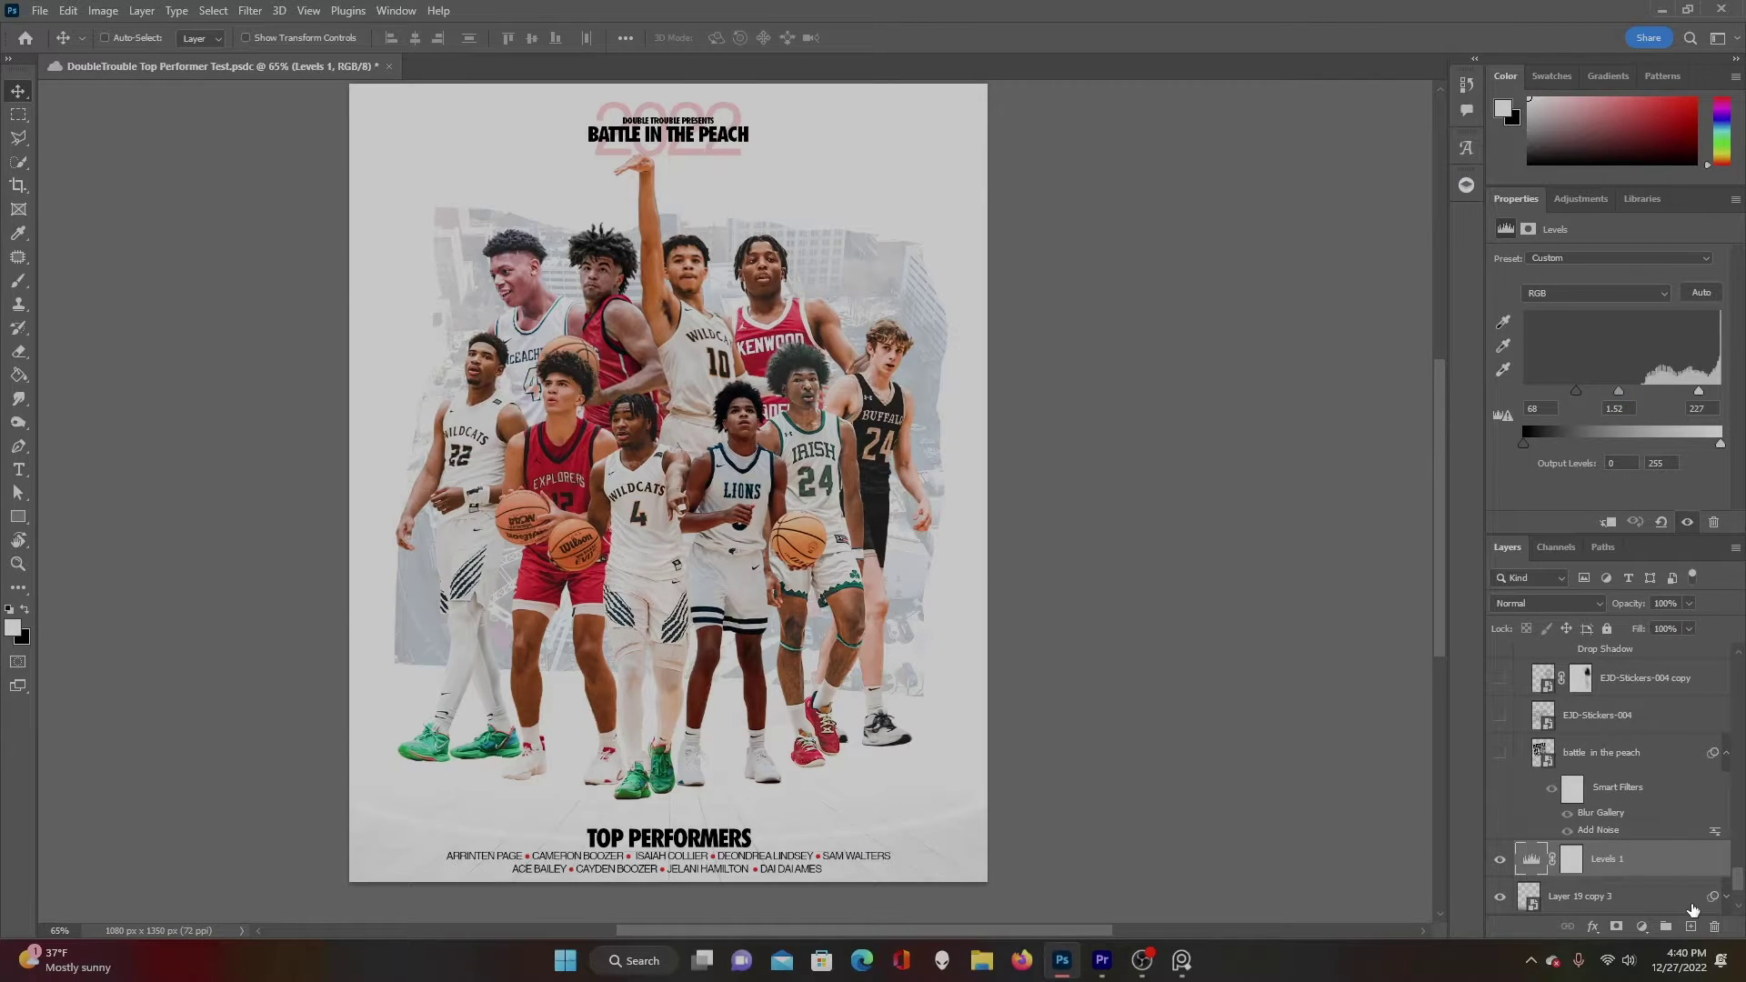
Show the tilted "battle in the peach" background text, then view the source text in its smart object and close it.
scroll(1675, 877, up, 1)
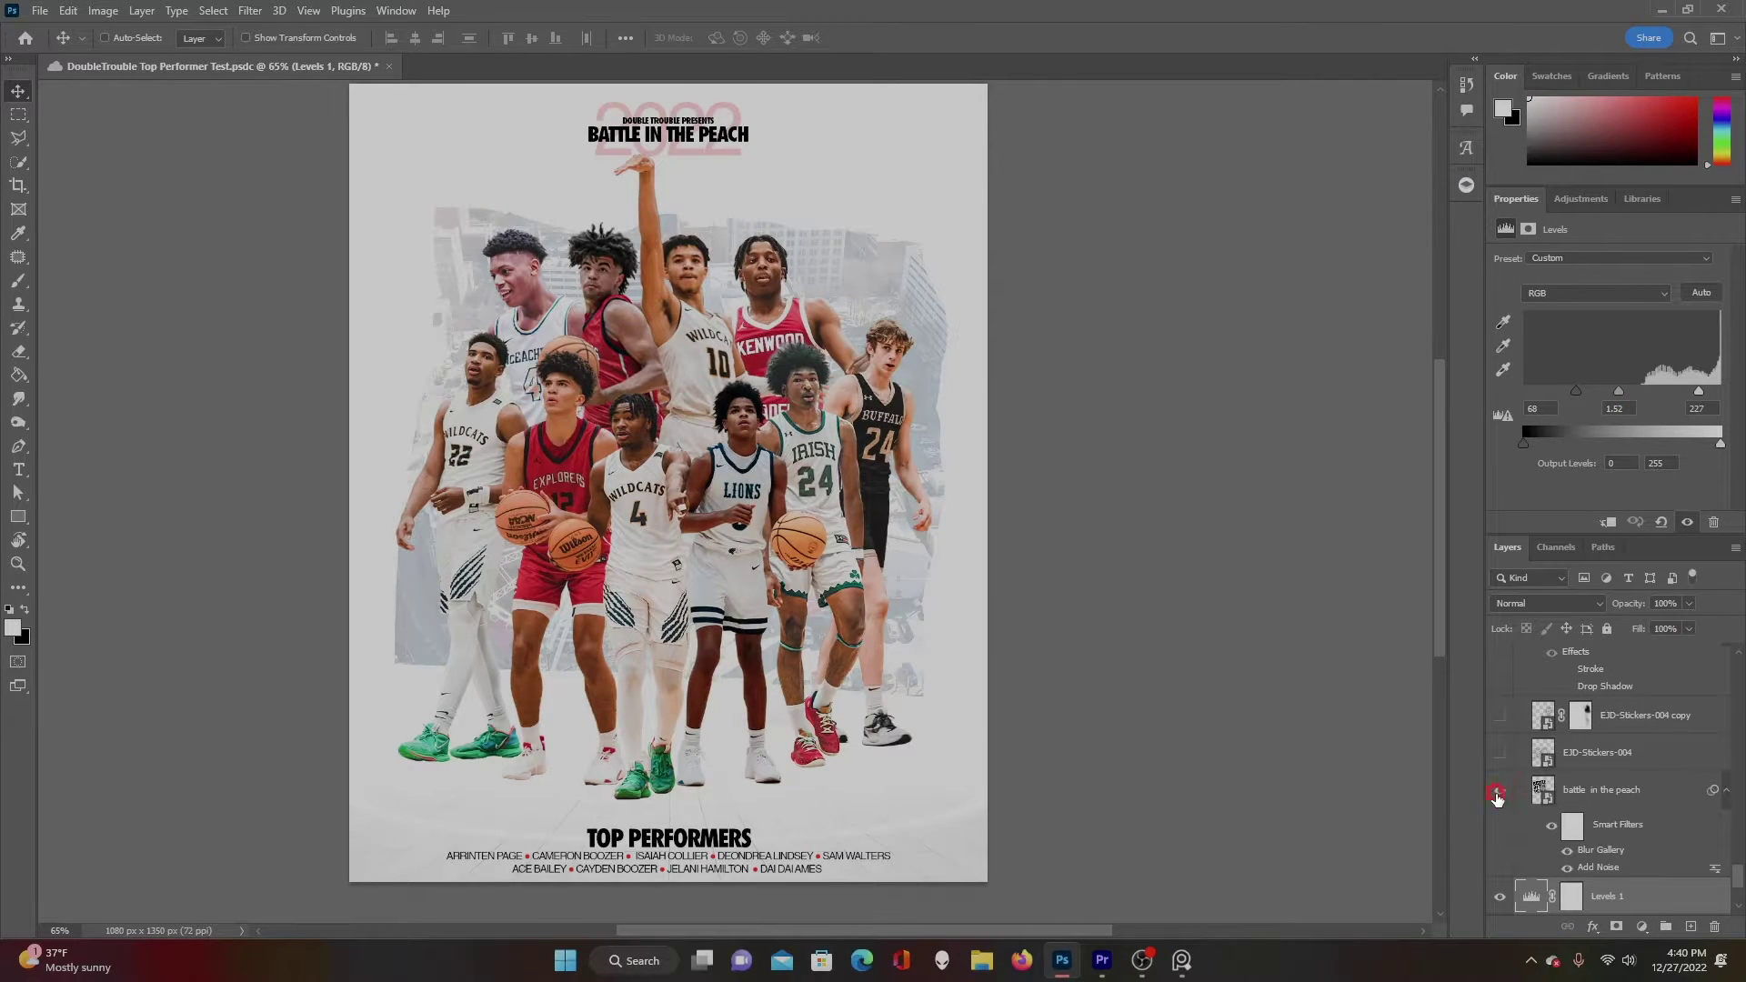
click(1496, 791)
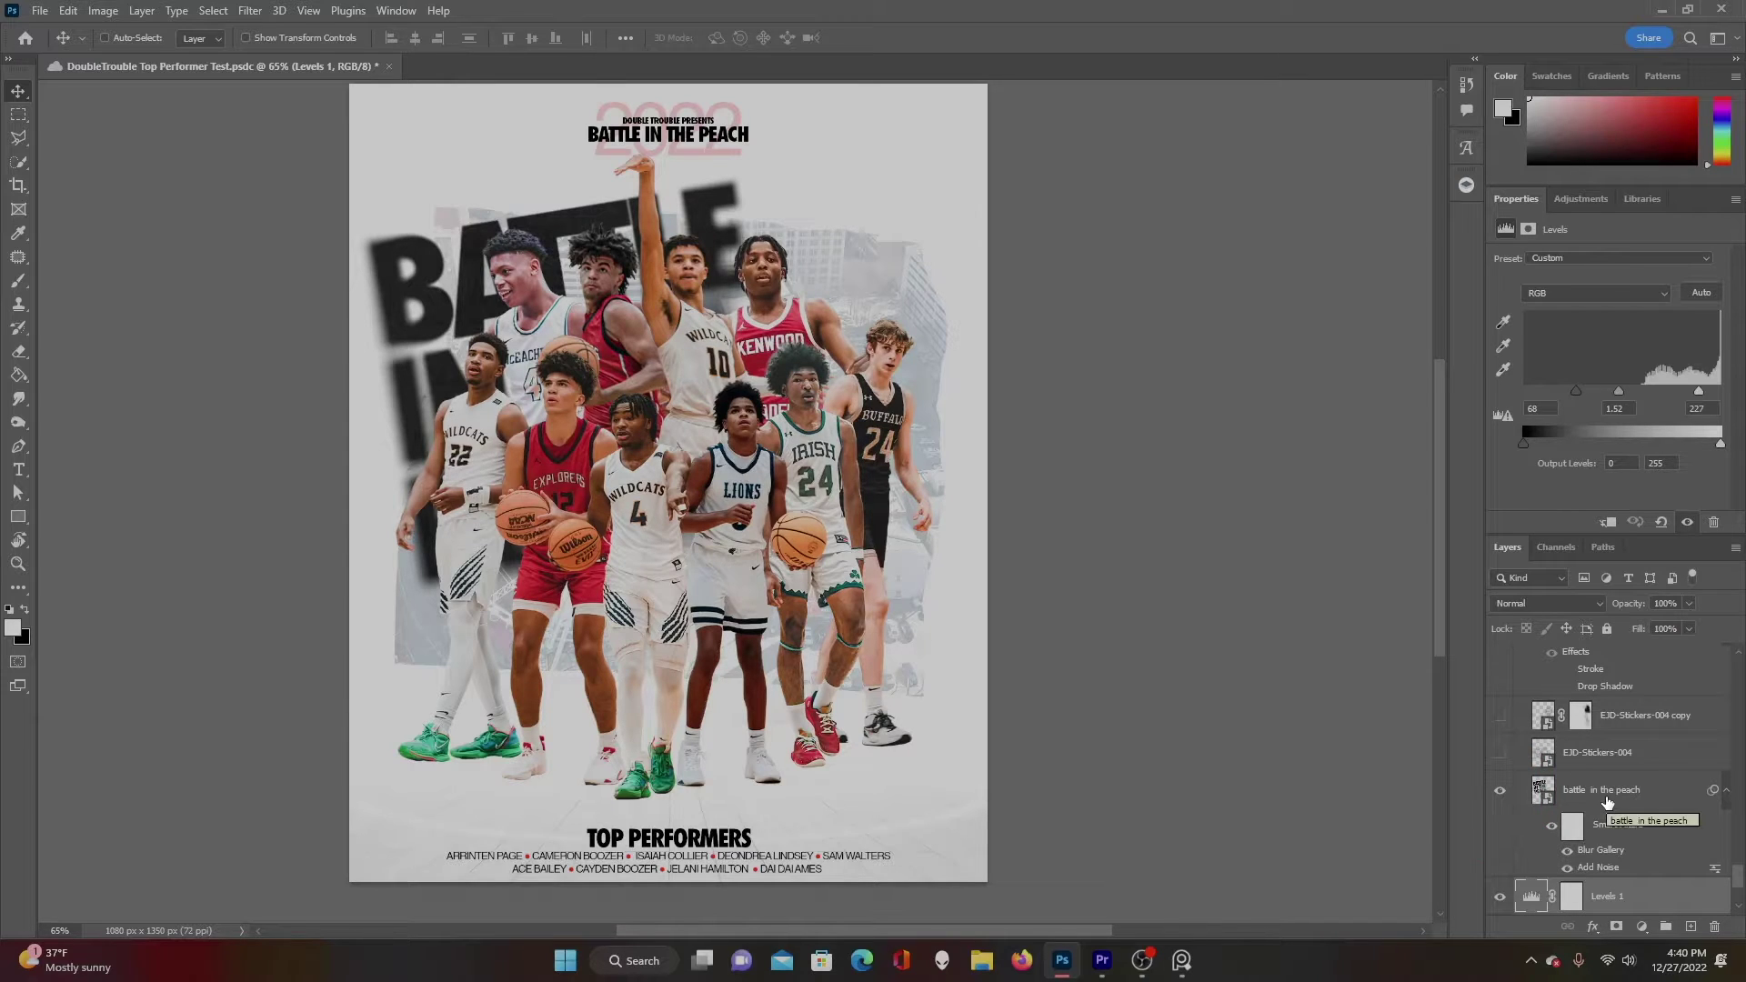
double_click(1543, 793)
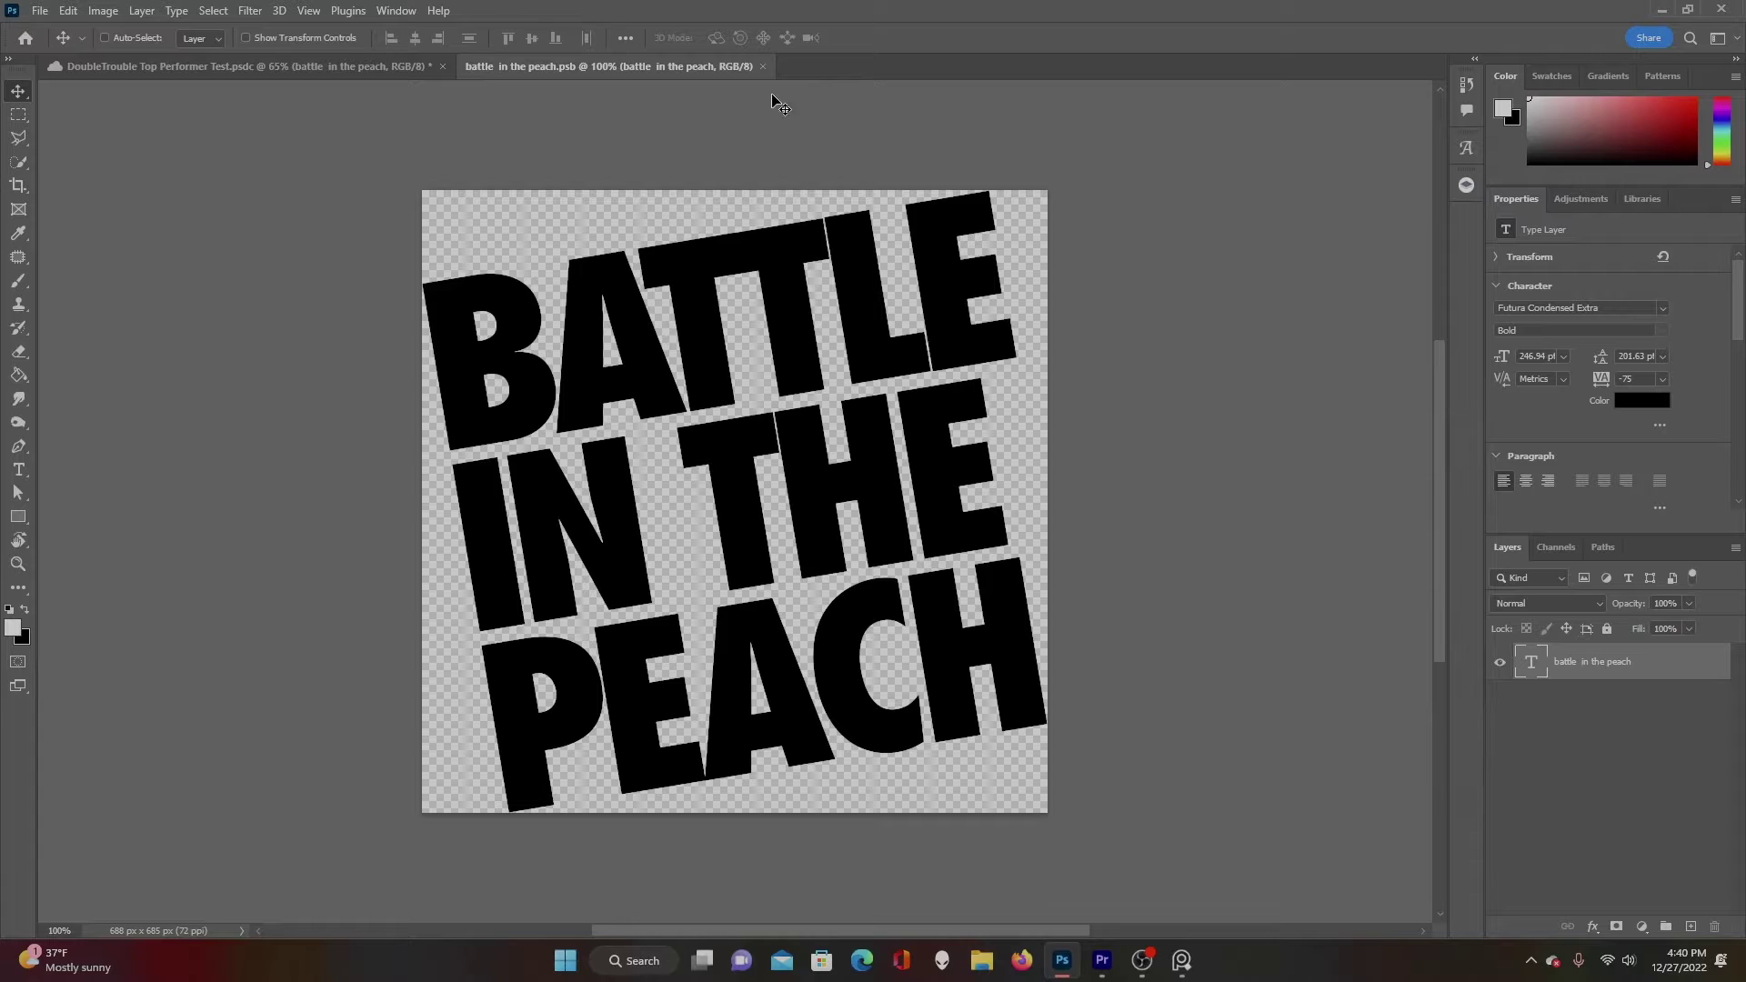
click(763, 68)
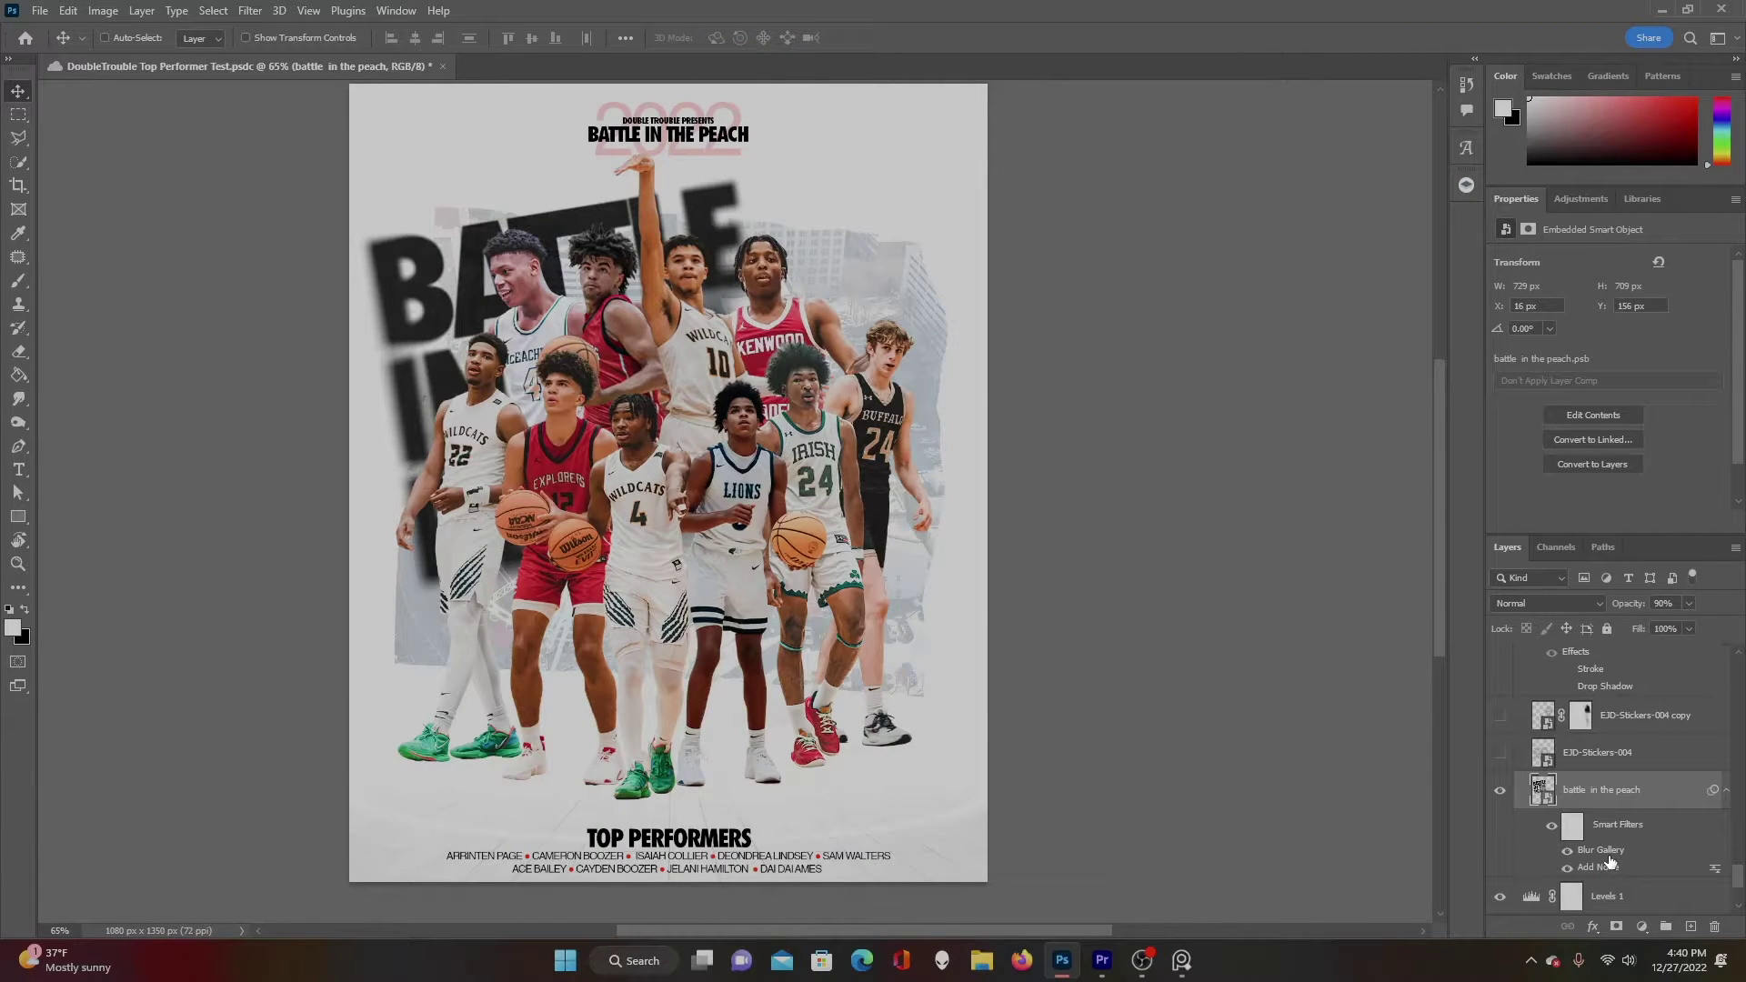
scroll(1610, 862, down, 1)
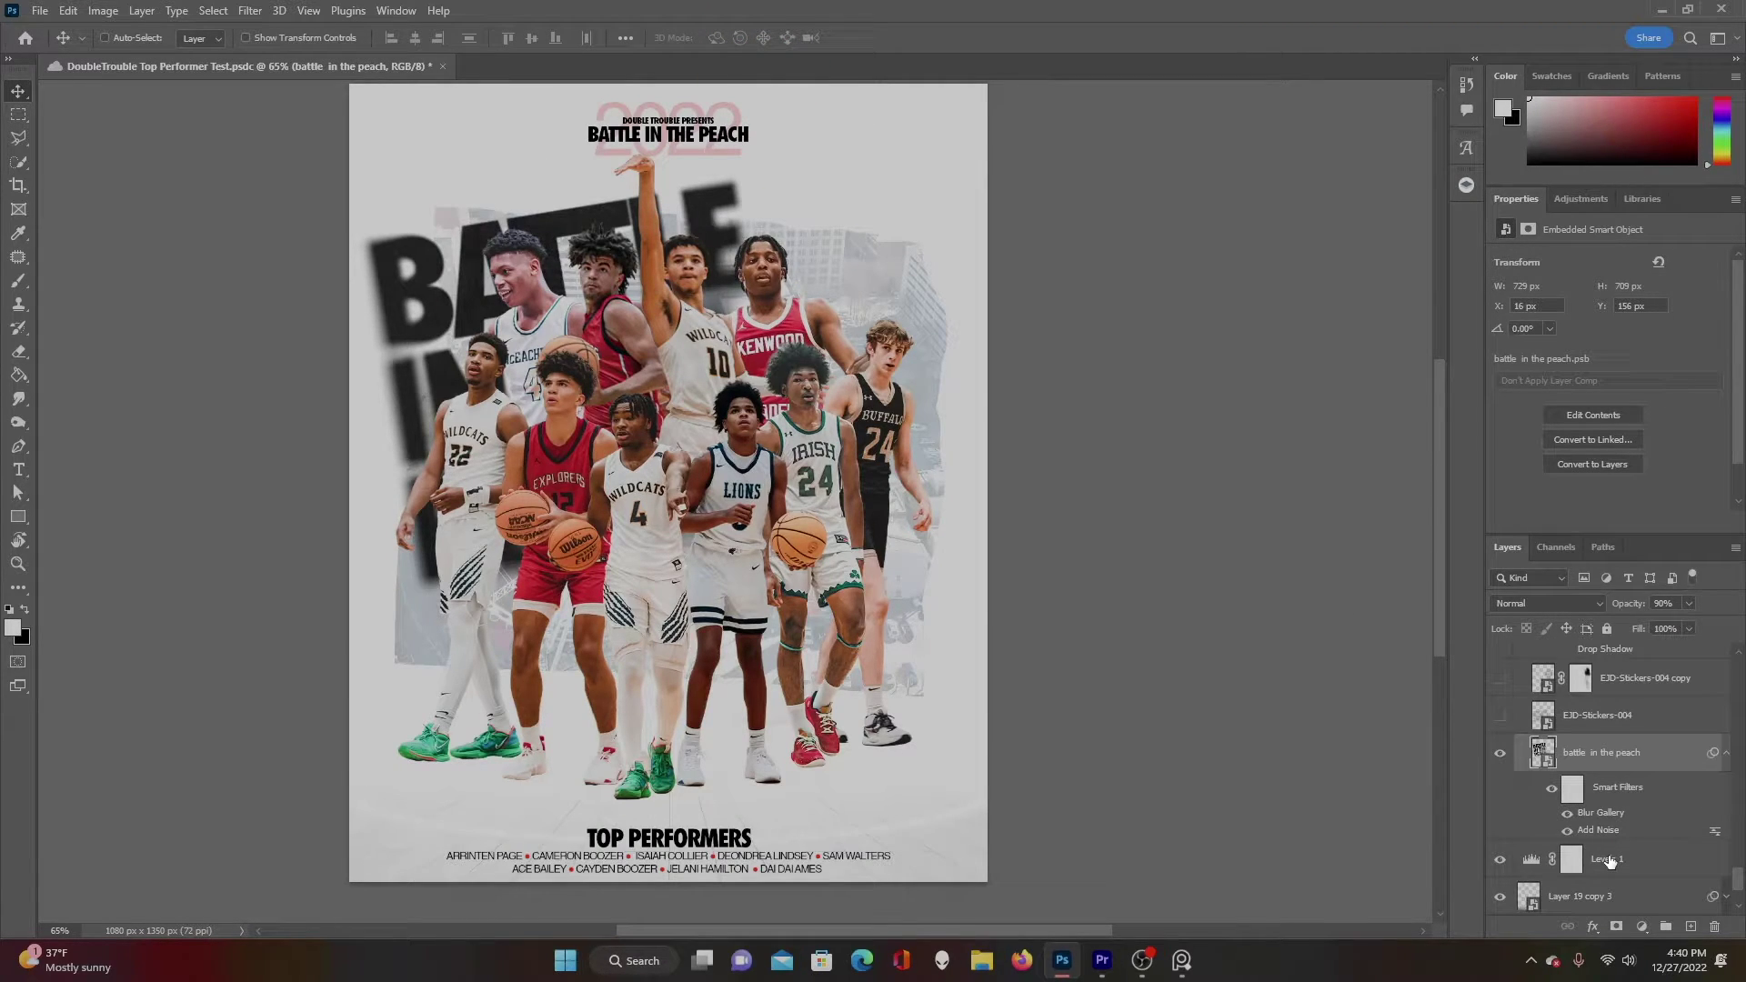
Toggle the Blur Gallery and Add Noise filters on the tilted background text, then examine the Field Blur settings and accept them.
click(1566, 812)
click(1568, 830)
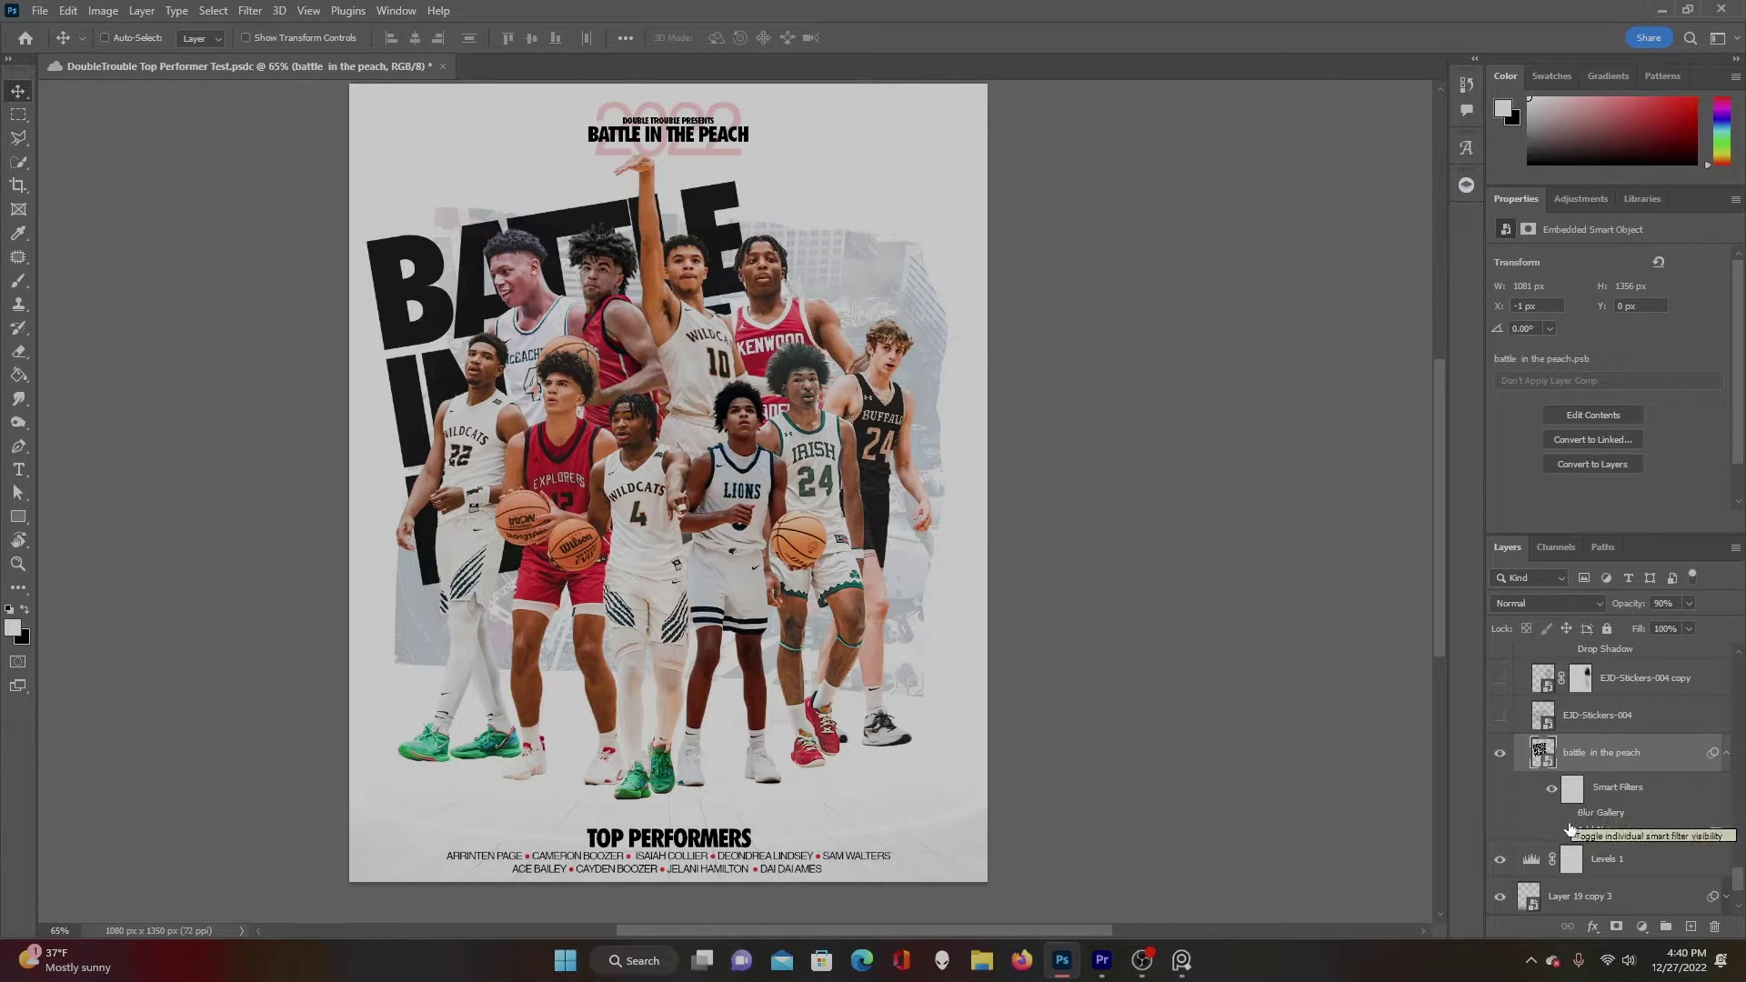
click(1567, 814)
click(1568, 831)
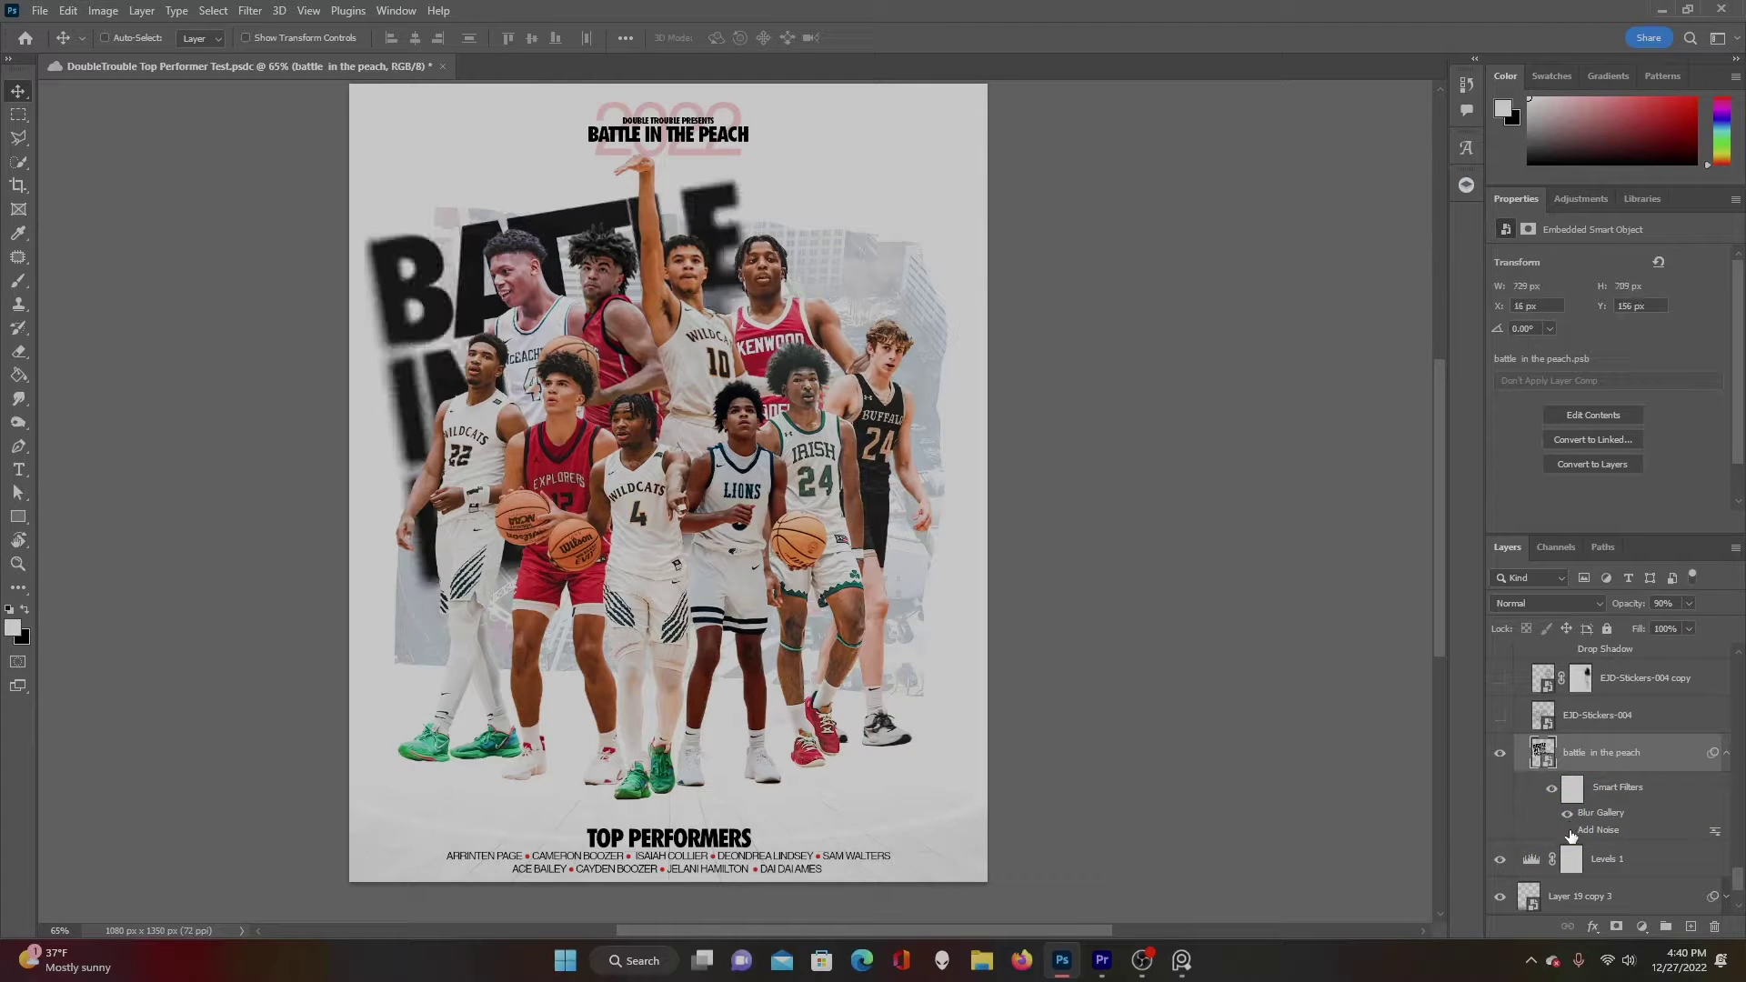
double_click(1593, 812)
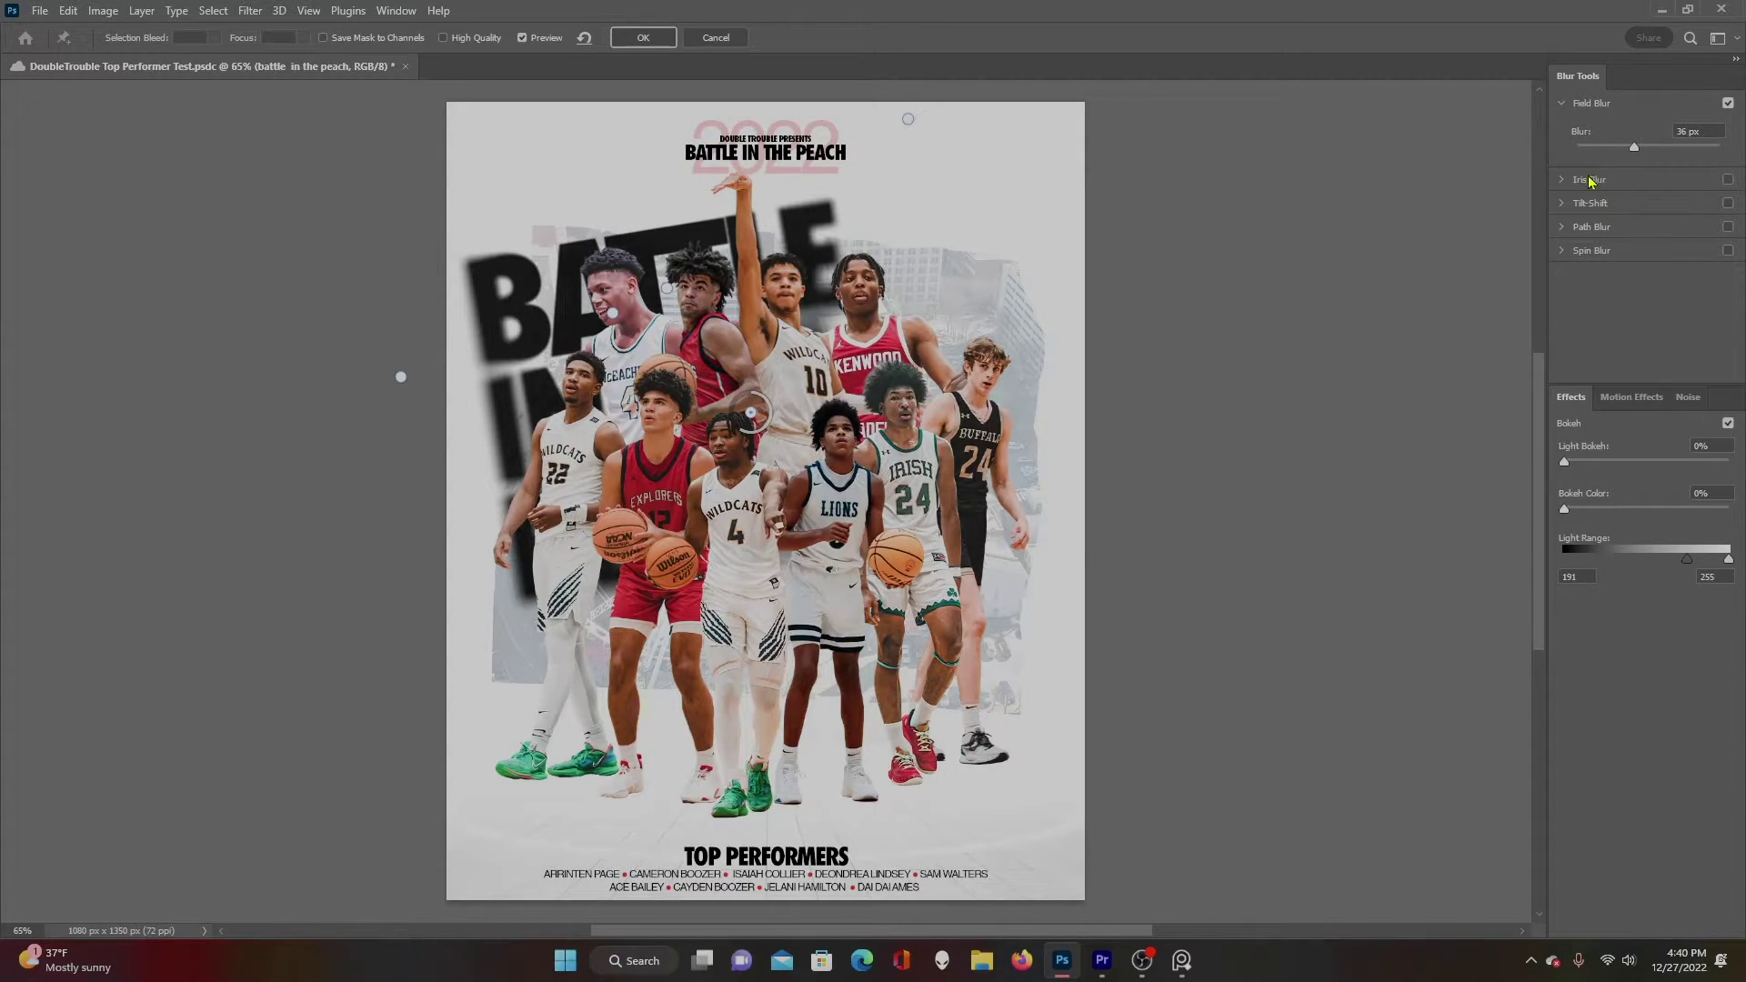
click(638, 39)
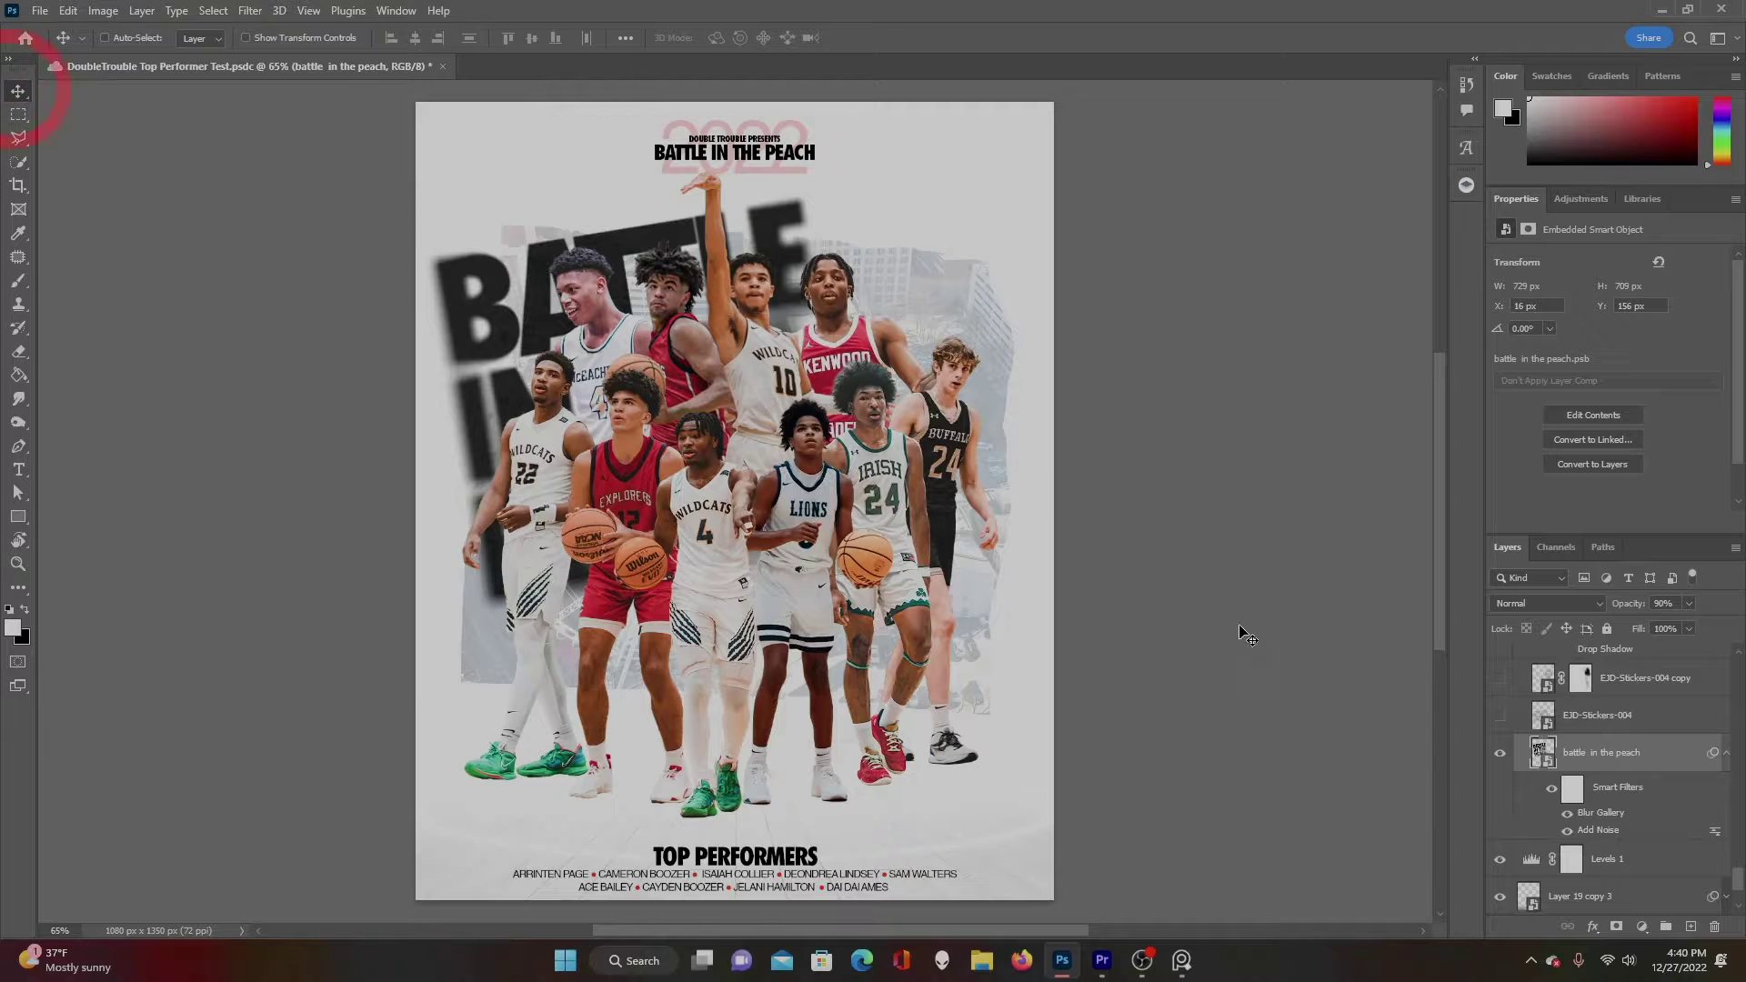
Show the EJD-Stickers-004 layer and view the plastic wrap texture inside its smart object, closing the source when done.
scroll(1646, 809, up, 1)
click(1499, 753)
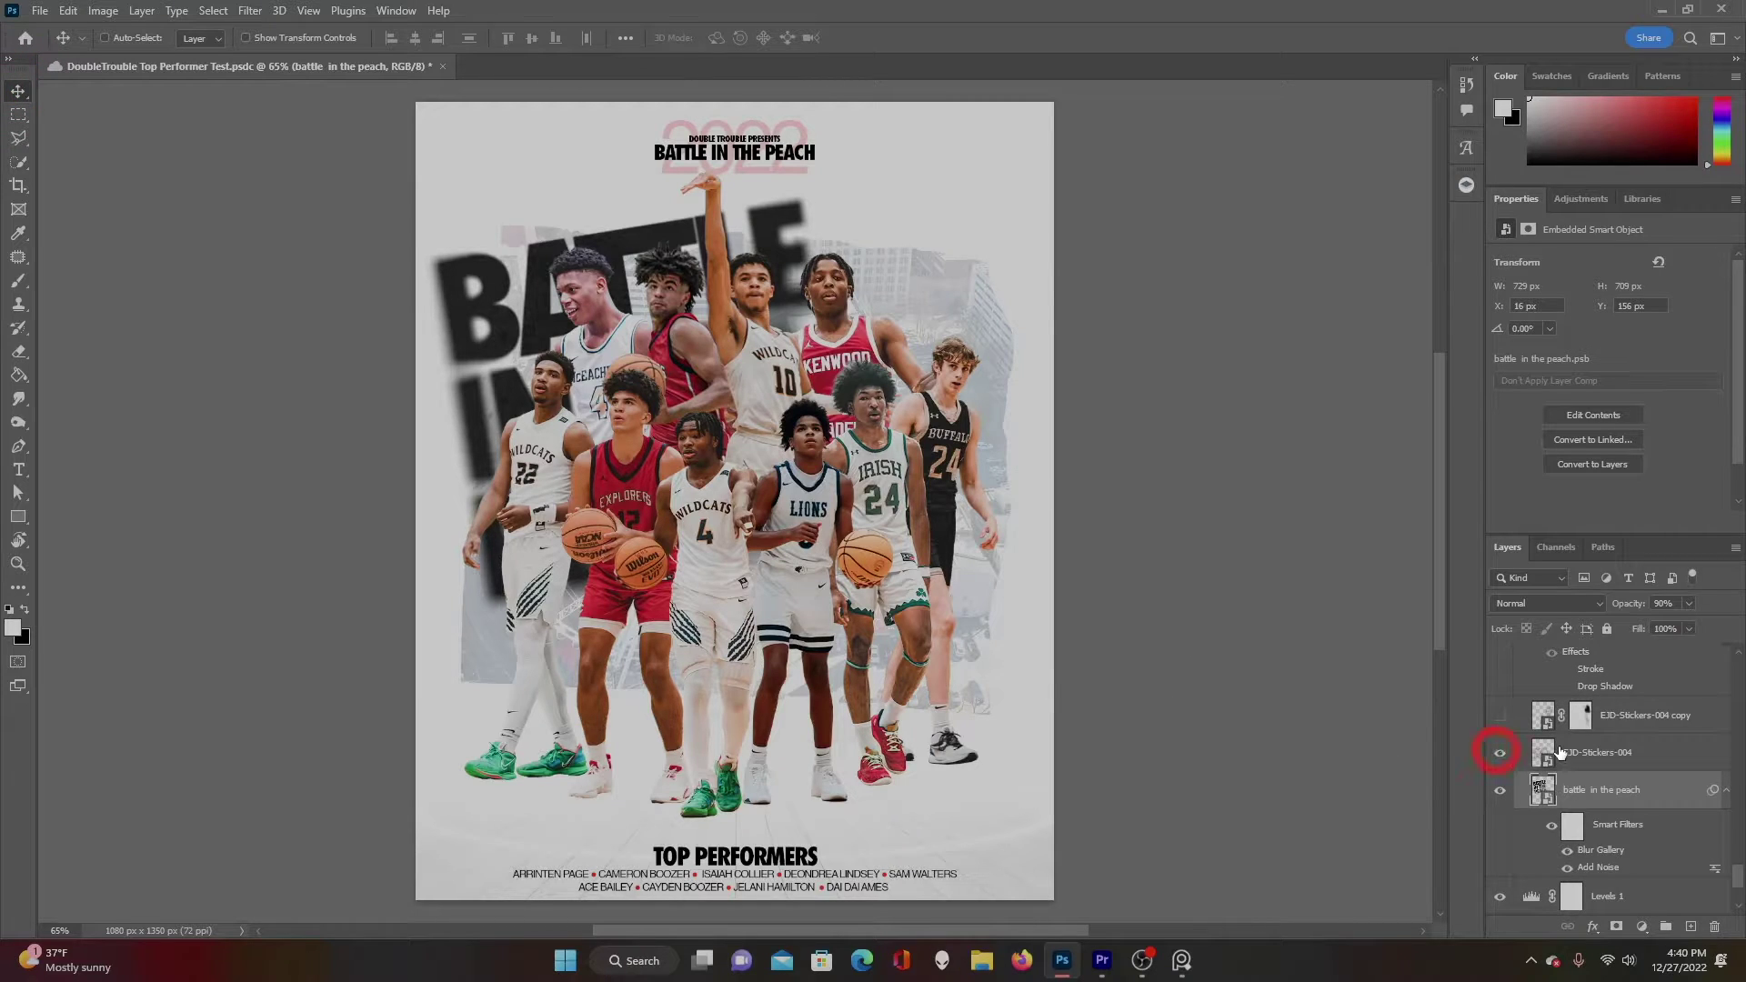
click(1543, 756)
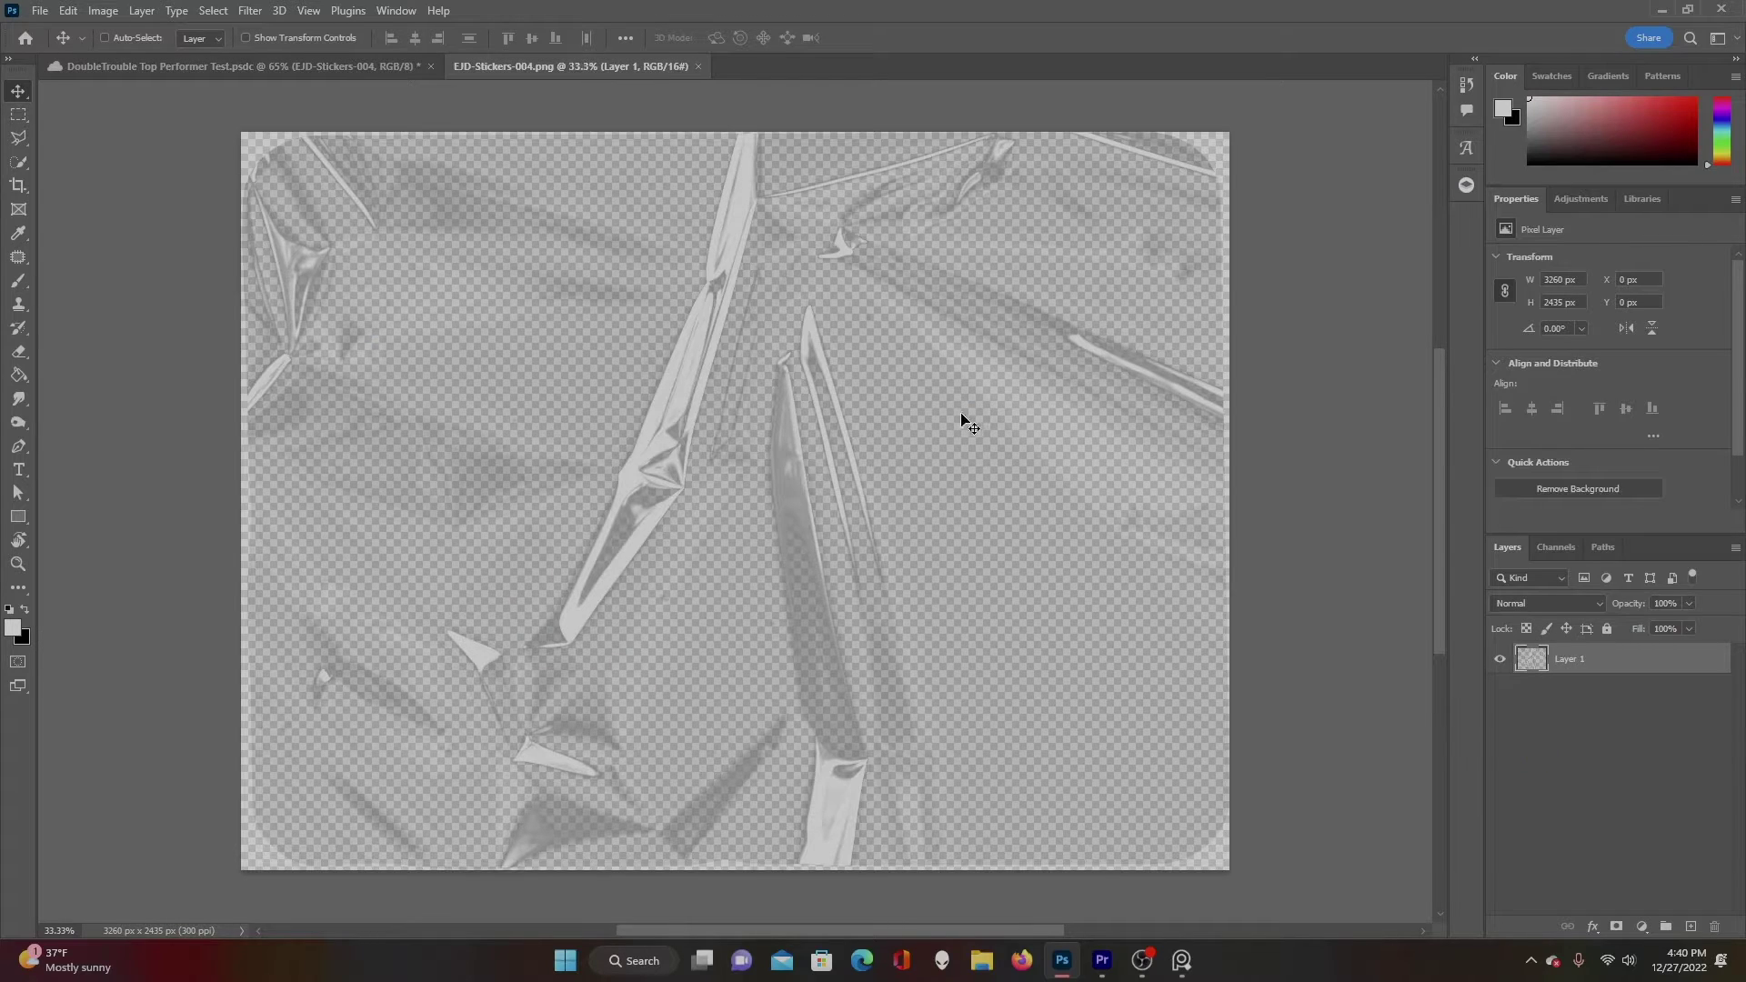
click(698, 67)
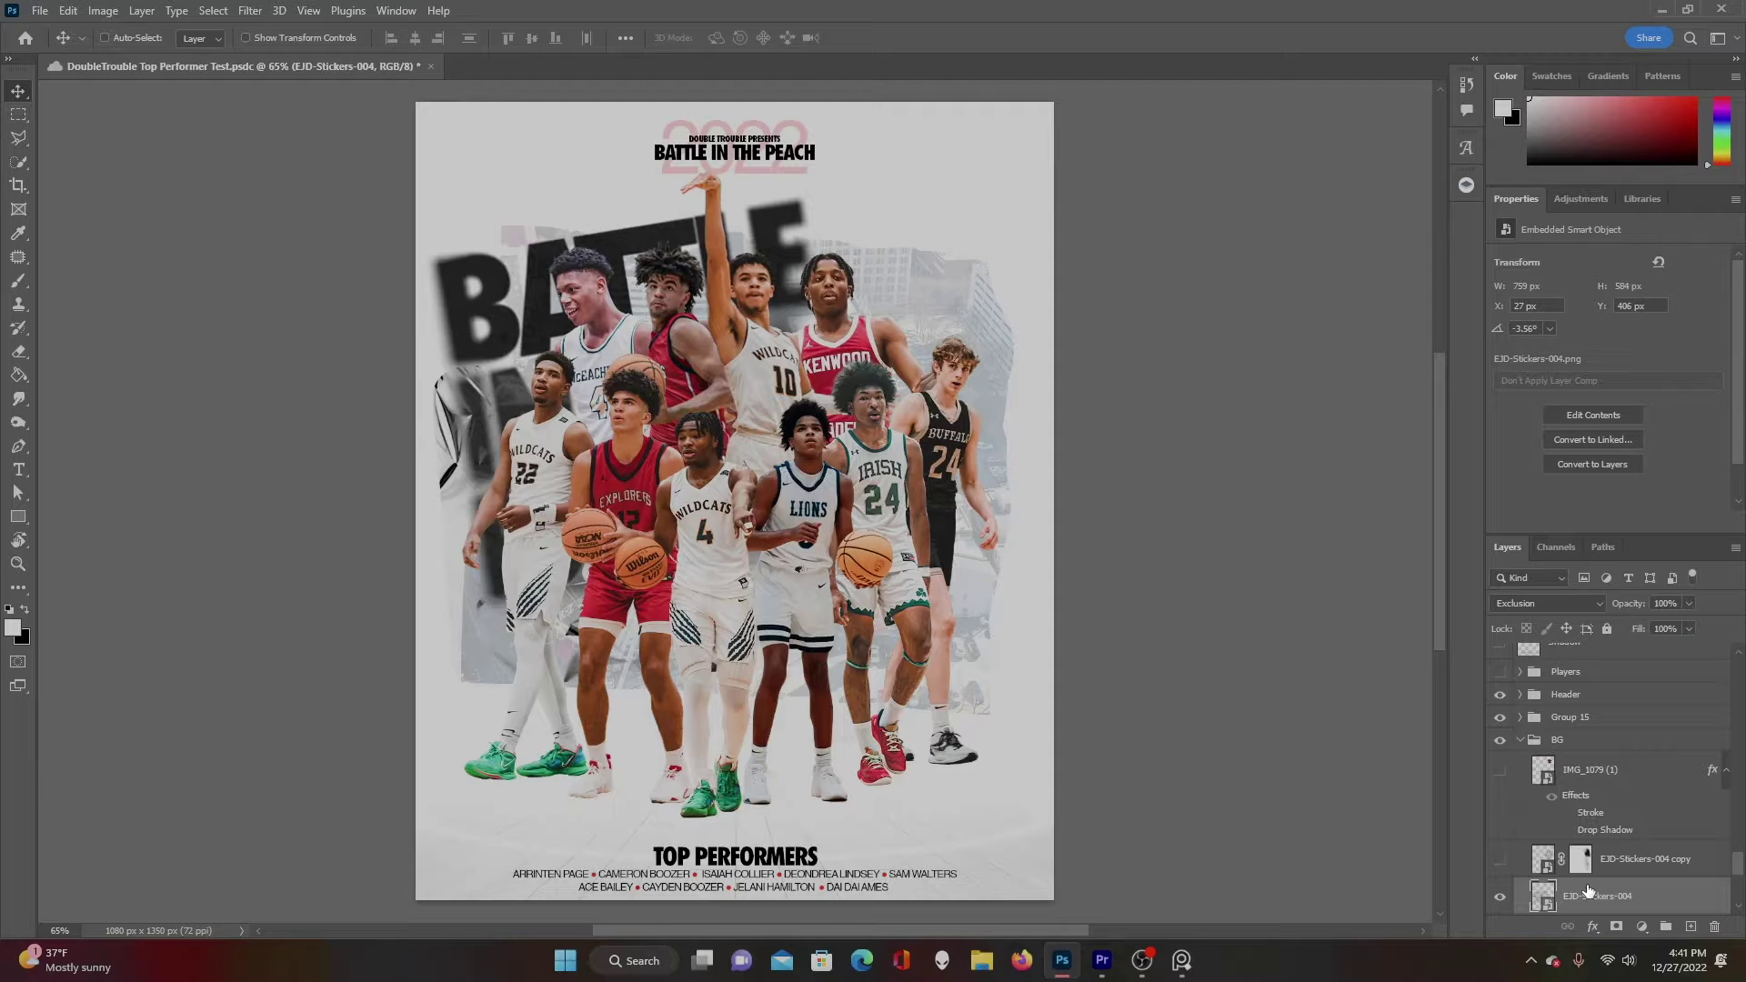
scroll(1587, 890, down, 1)
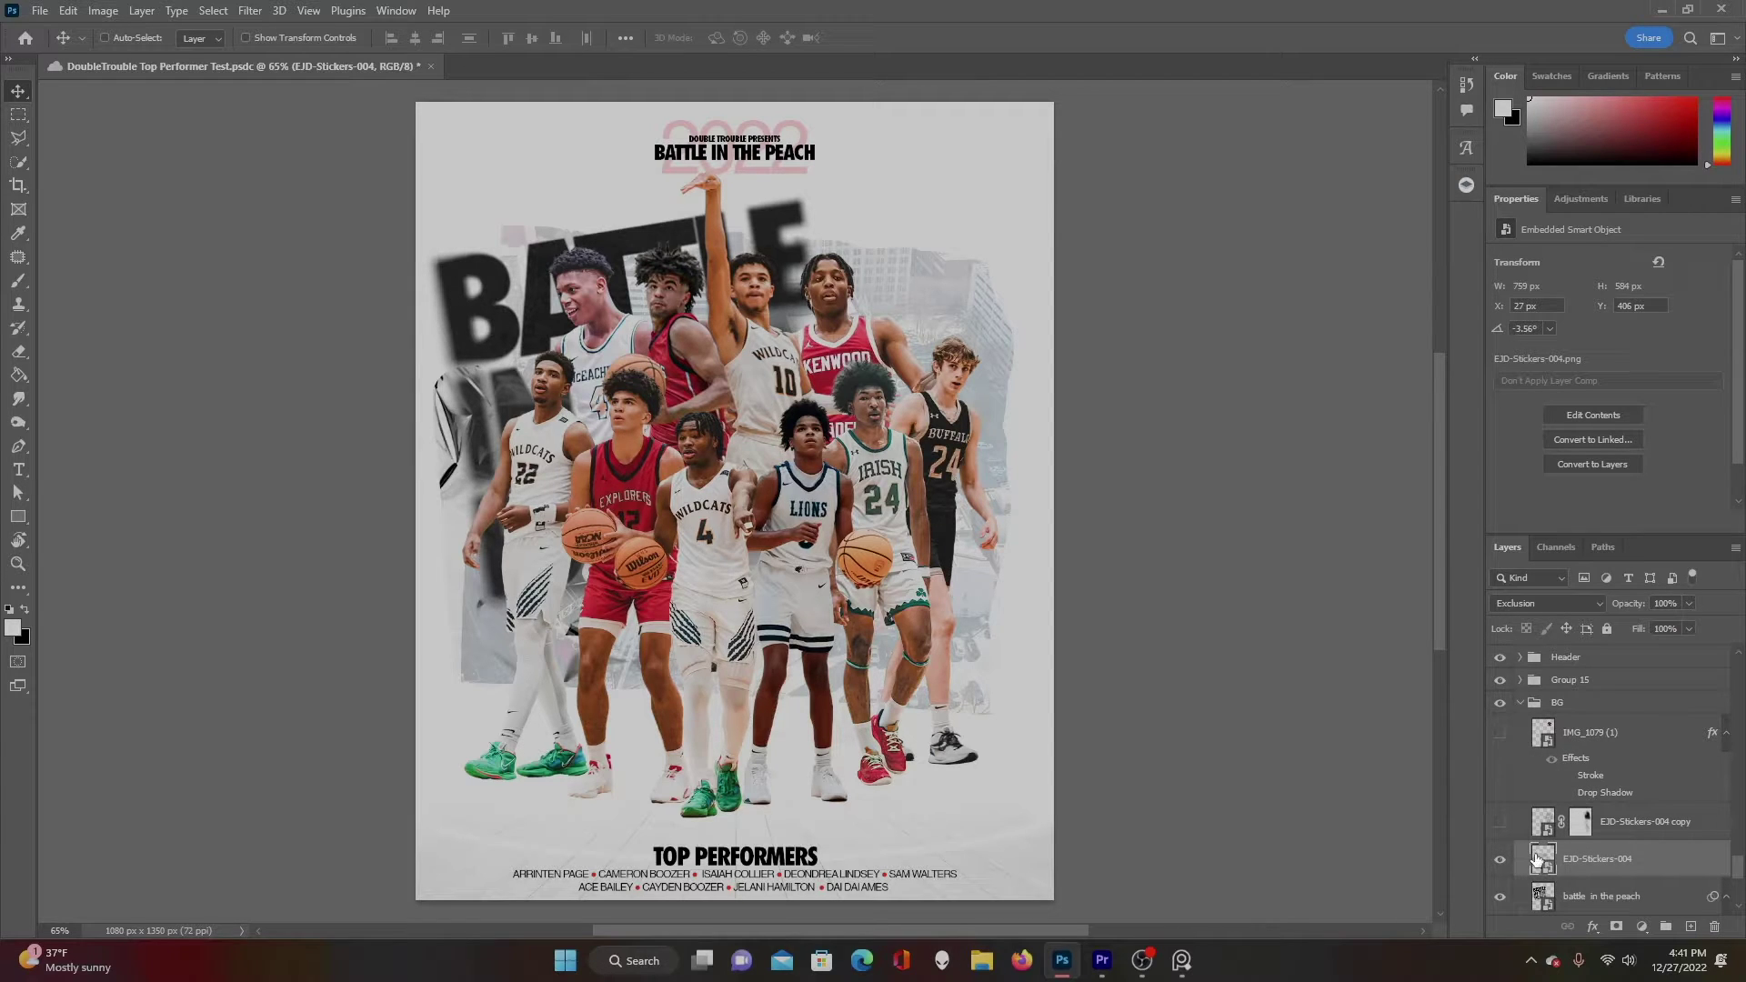
double_click(1544, 860)
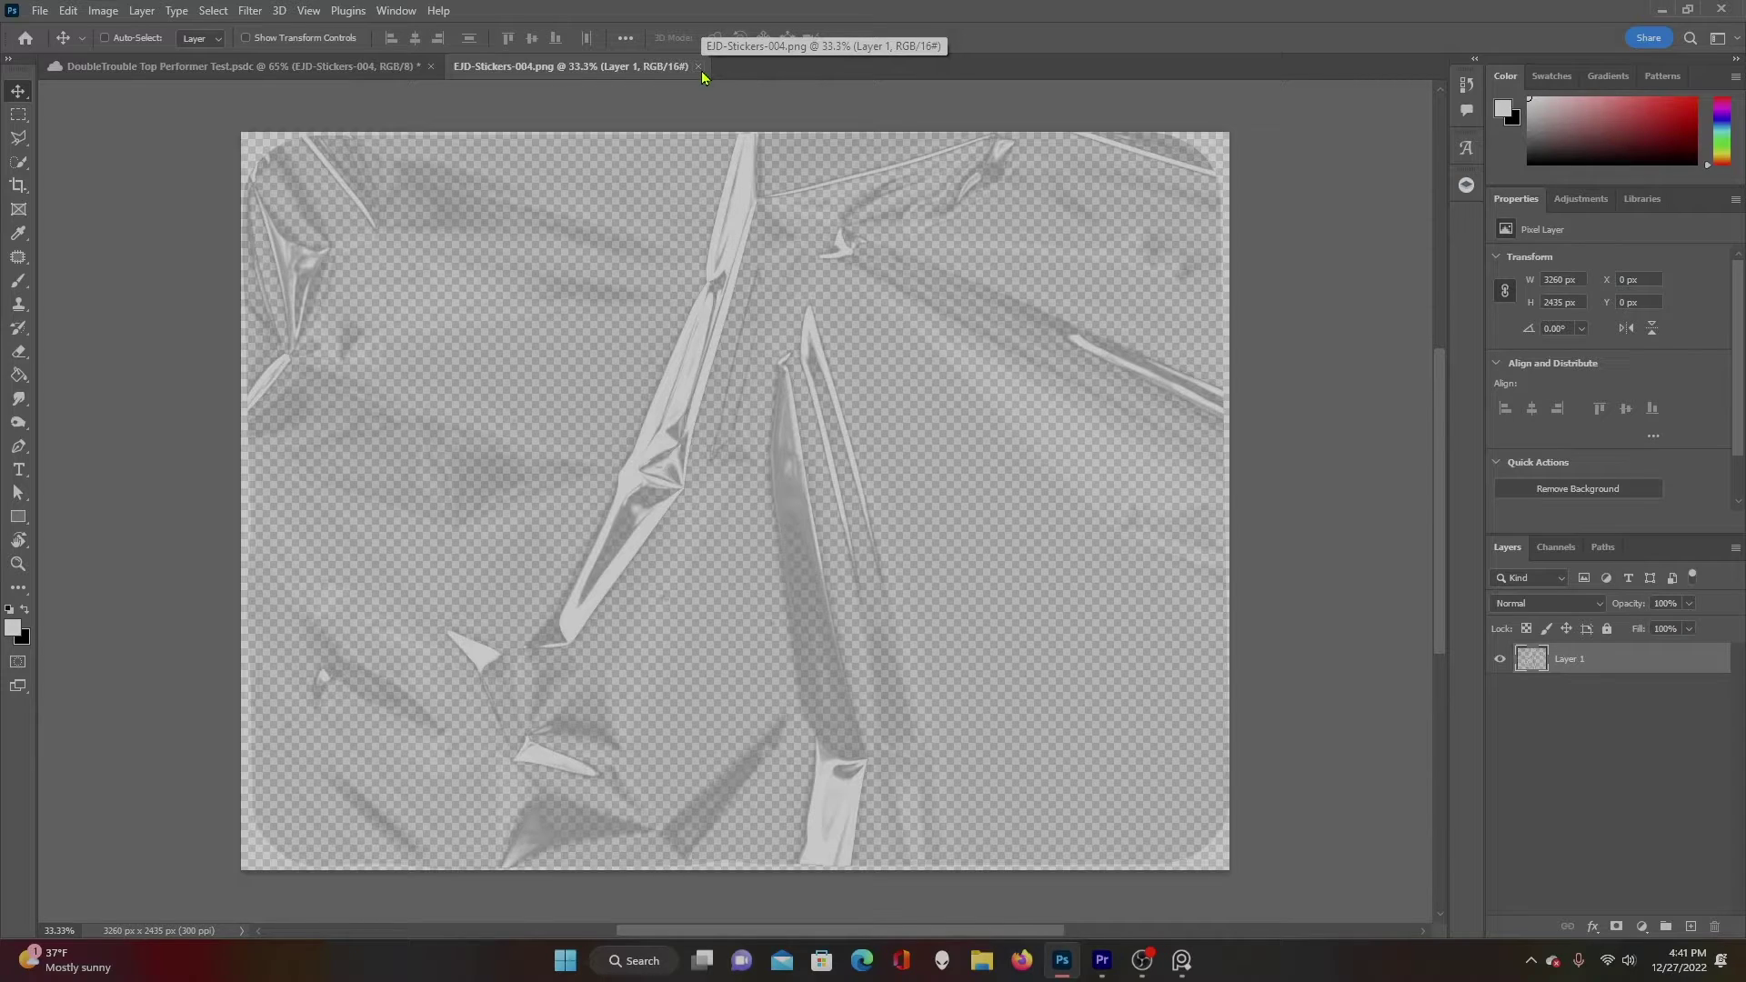
click(755, 69)
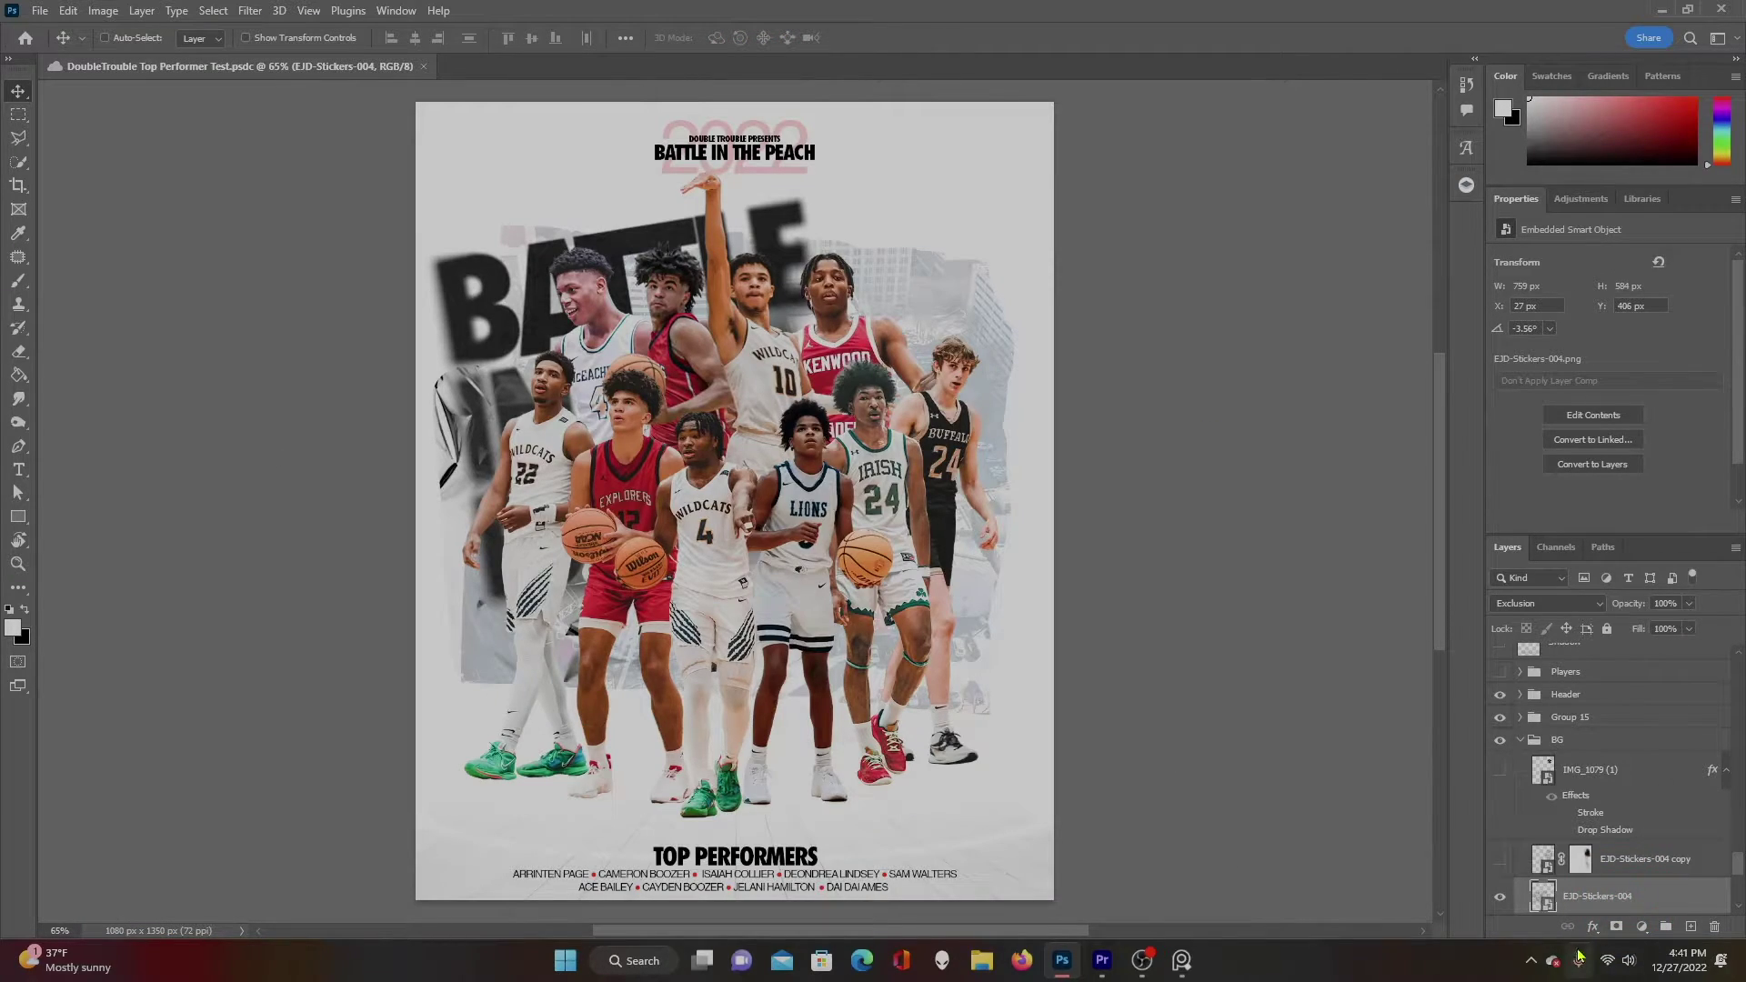
Toggle EJD-Stickers-004 off and on to compare, then show and select the EJD-Stickers-004 copy layer.
click(1500, 898)
click(1500, 898)
click(1500, 860)
click(1624, 855)
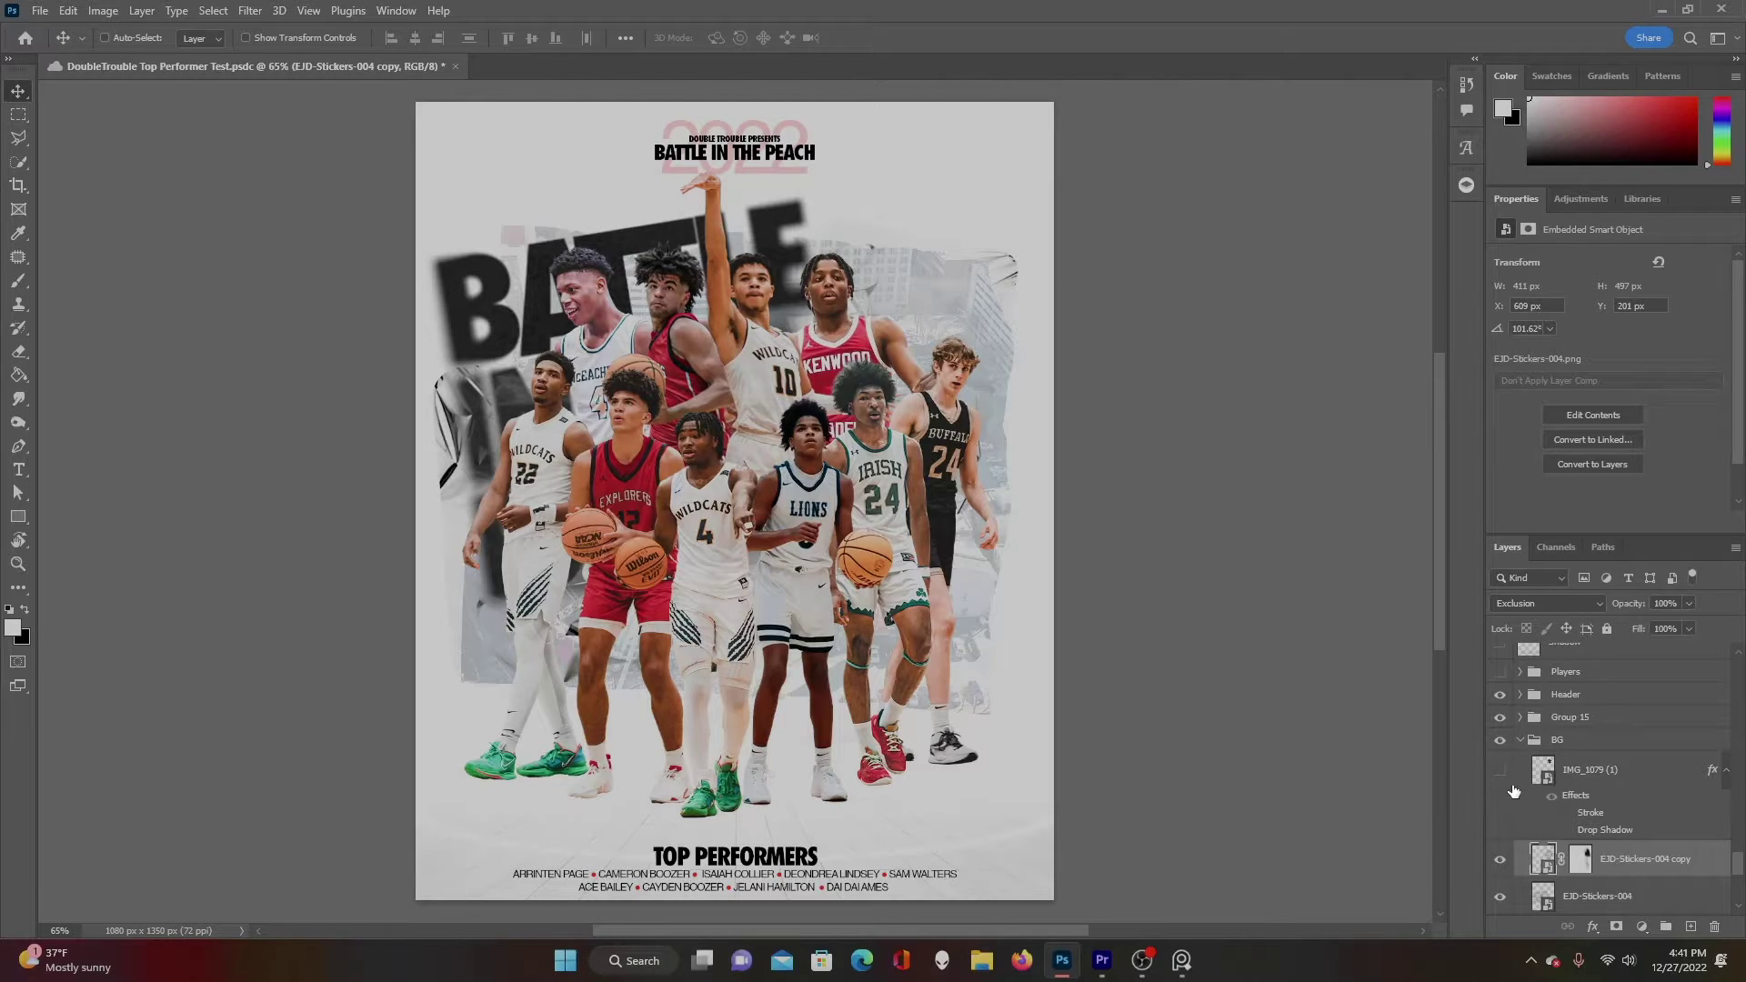
Show the Battle in the Peach logo layer IMG_1079 (1), then collapse the BG group.
click(1501, 771)
click(1608, 787)
click(935, 259)
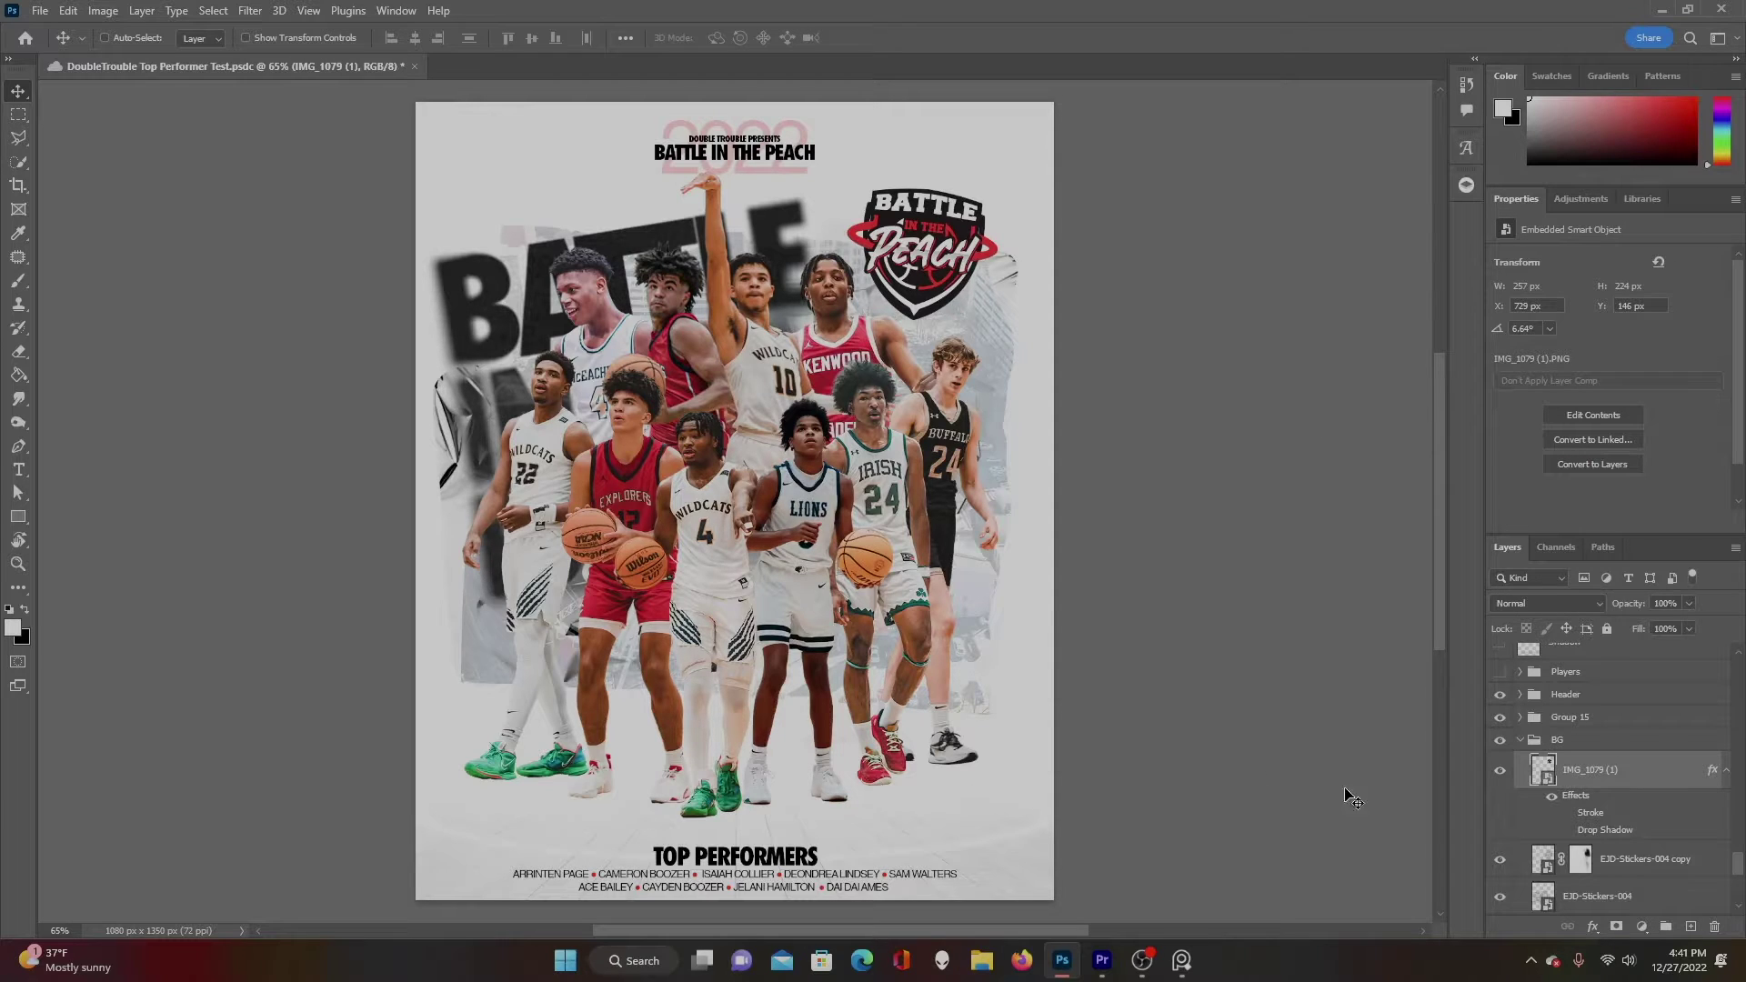
scroll(1556, 830, up, 1)
click(1520, 776)
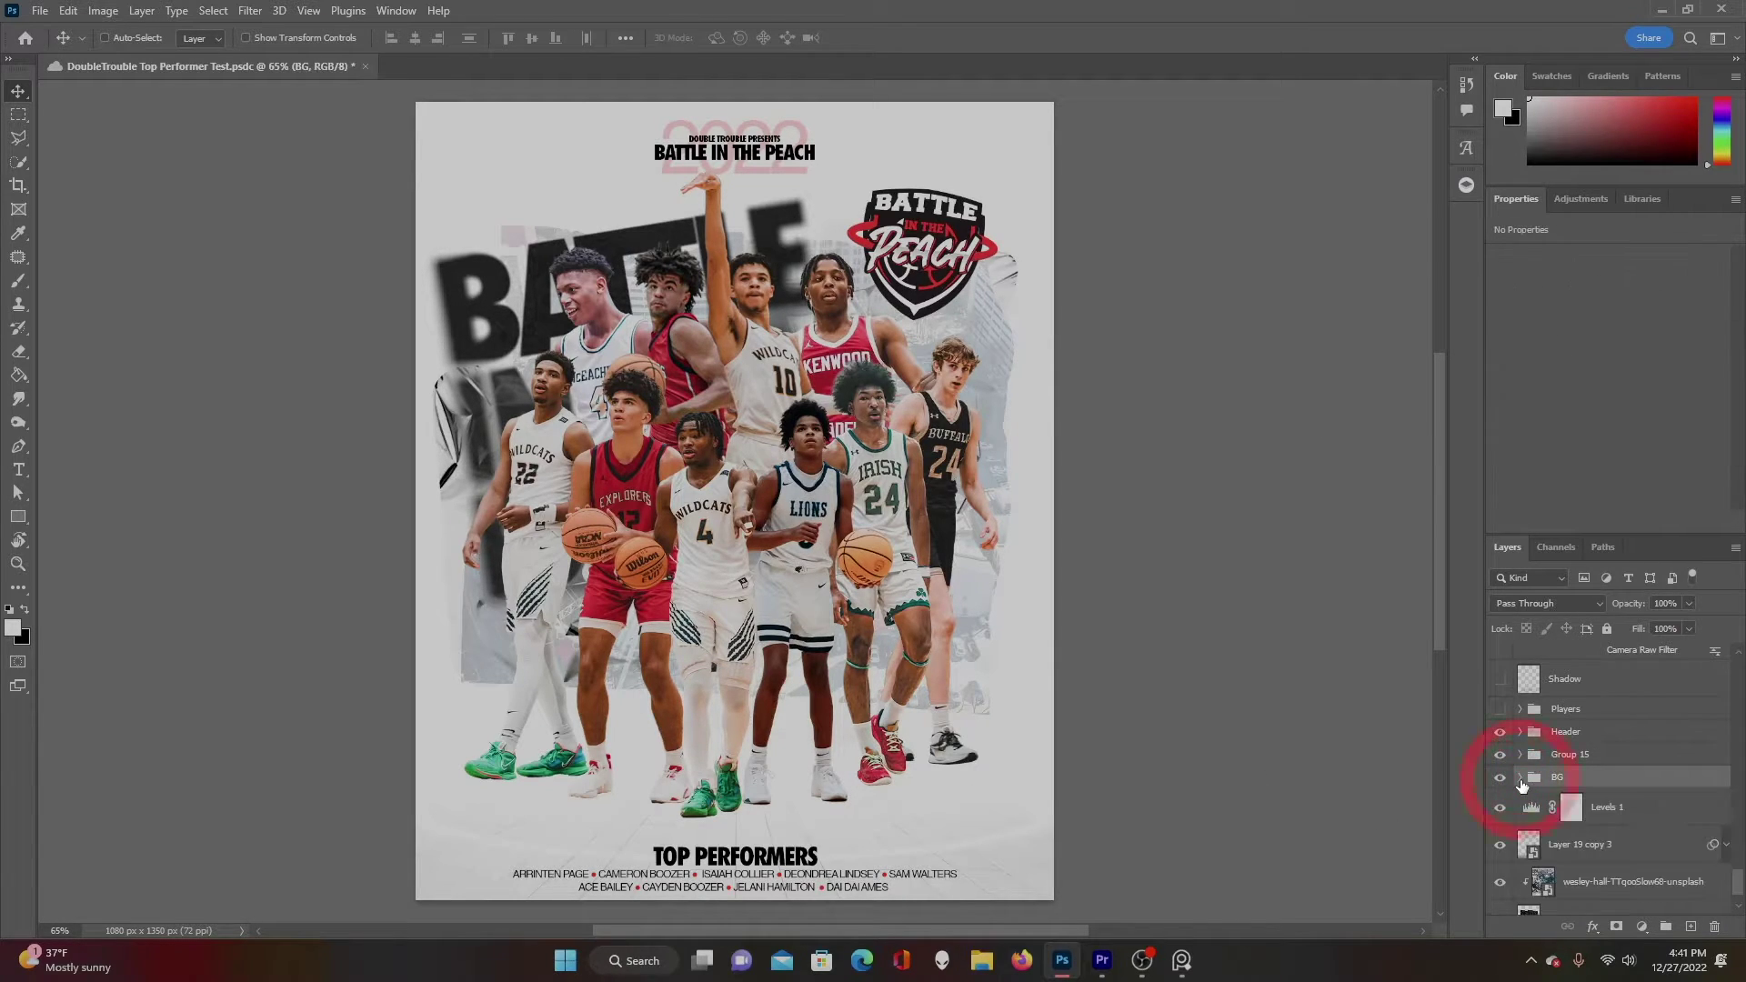
scroll(1522, 819, up, 1)
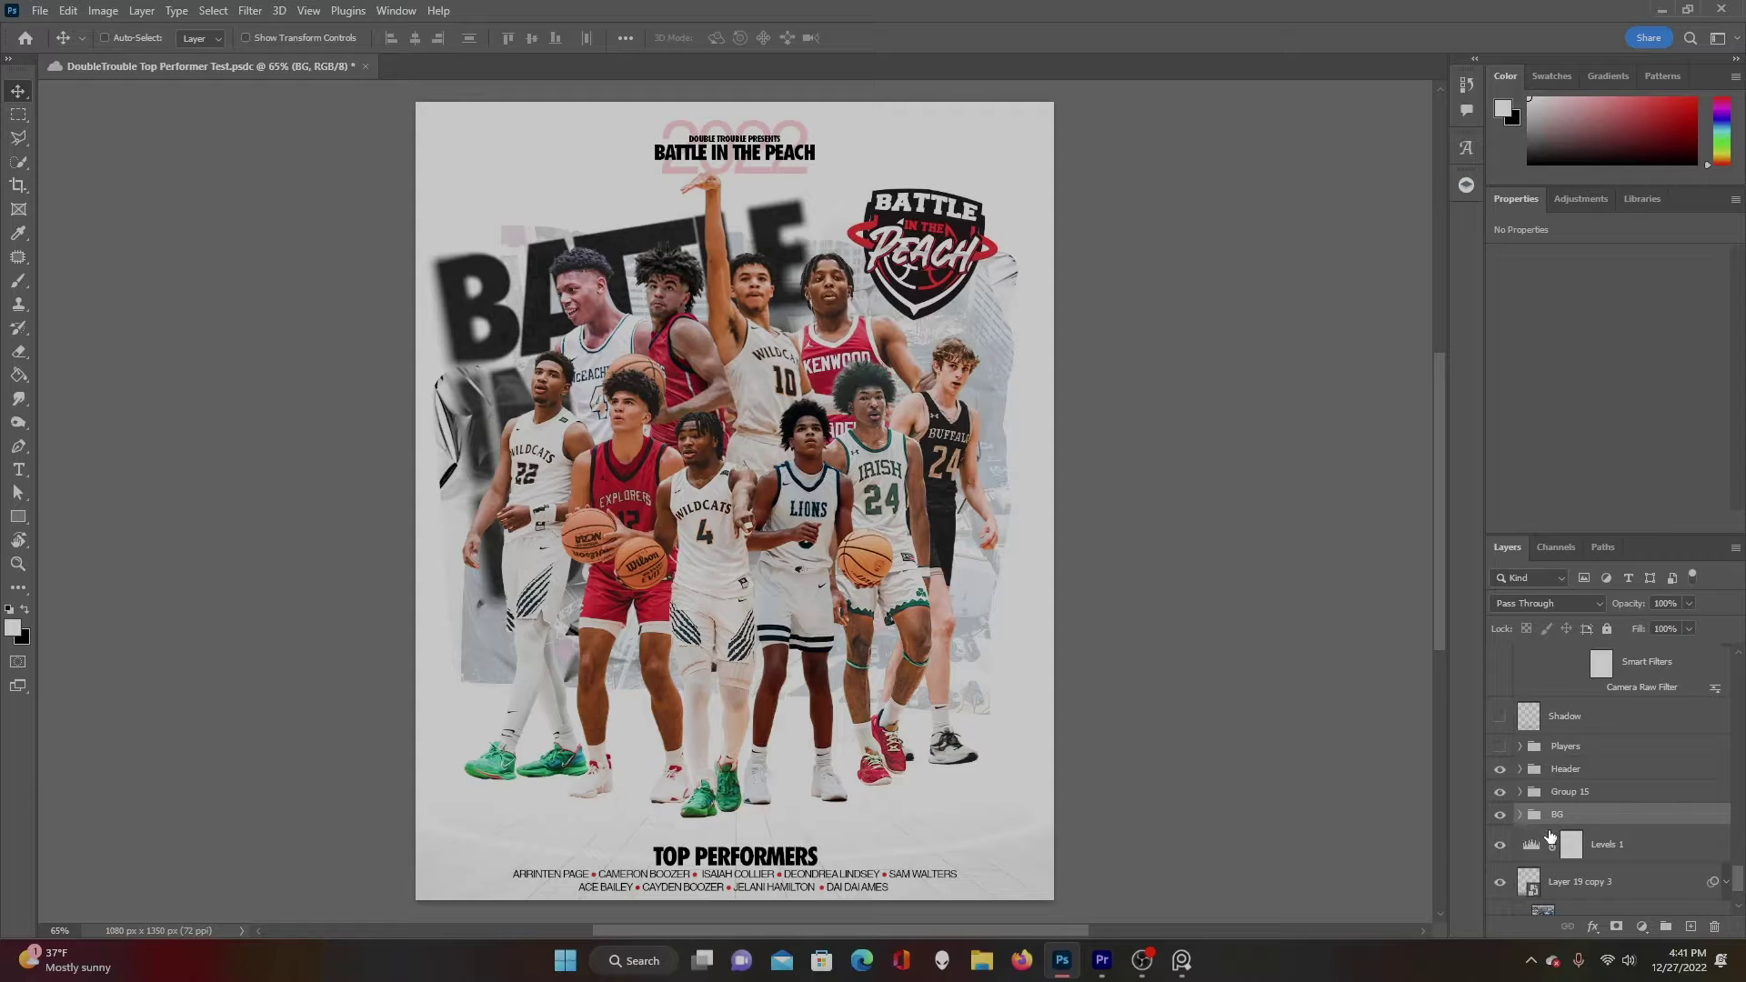
scroll(1509, 805, up, 2)
click(1501, 798)
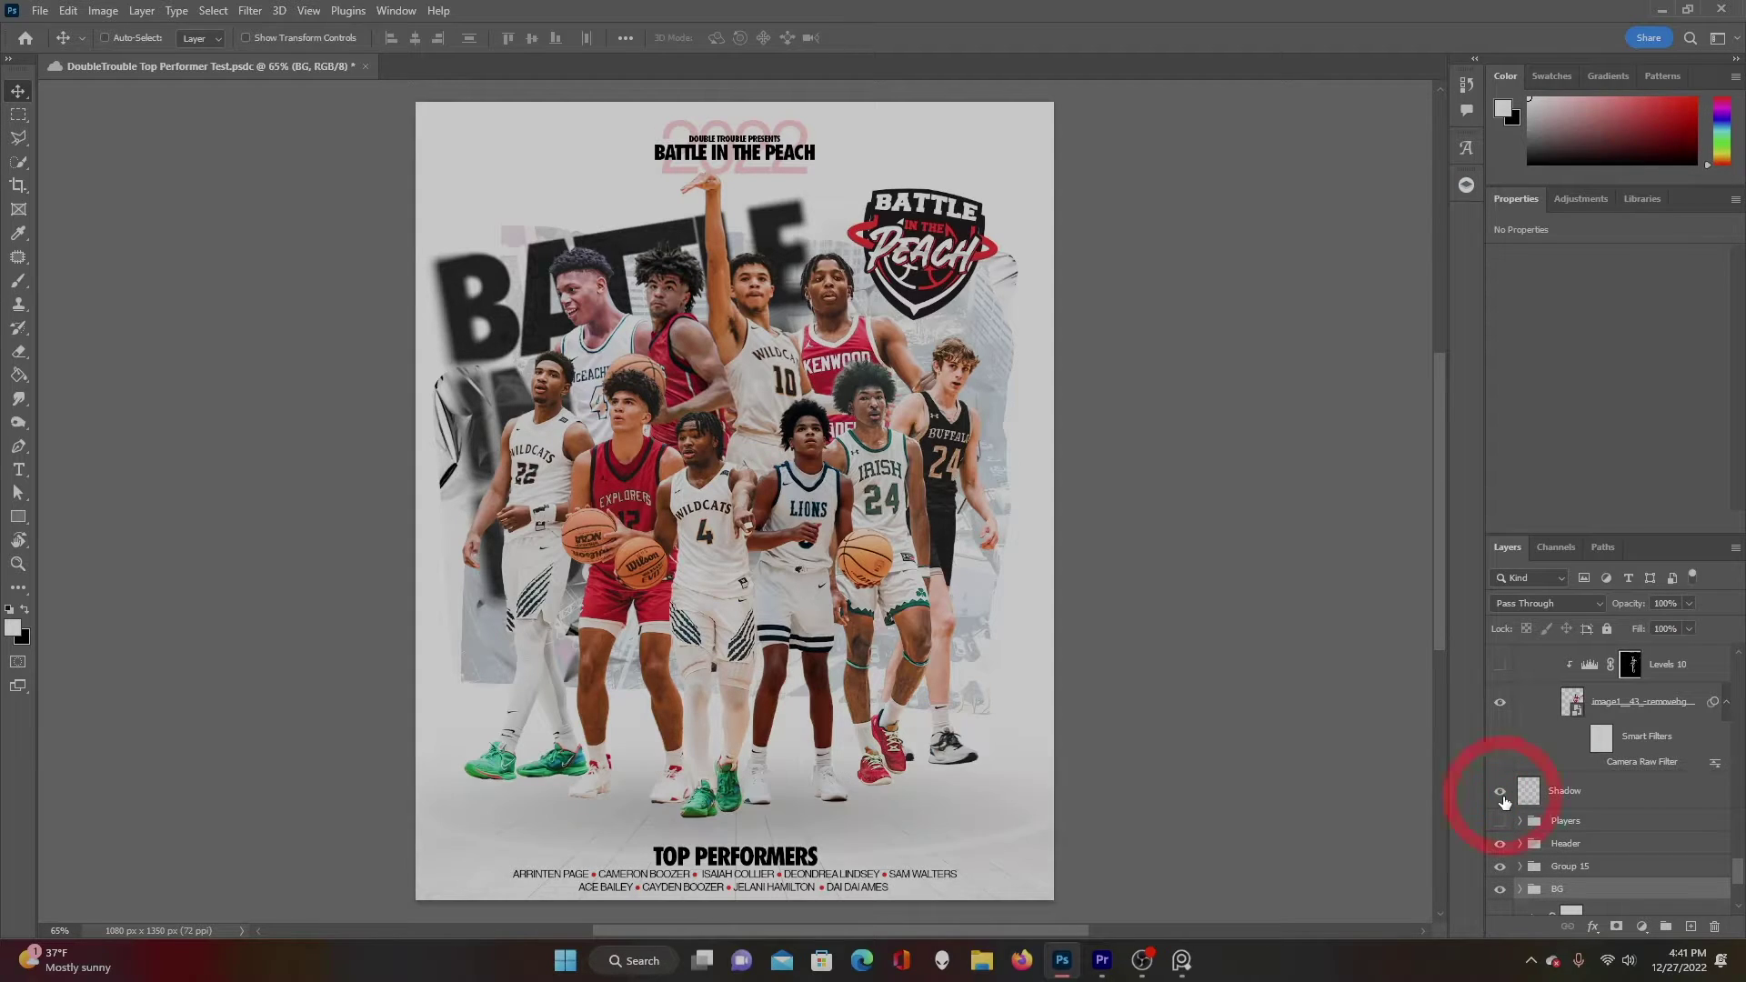
click(1501, 798)
Select the front number 4 player's layer and show Layer 8 beneath it and the clipped Layer 18 above it in Group 8.
scroll(1609, 814, up, 2)
scroll(1615, 819, up, 10)
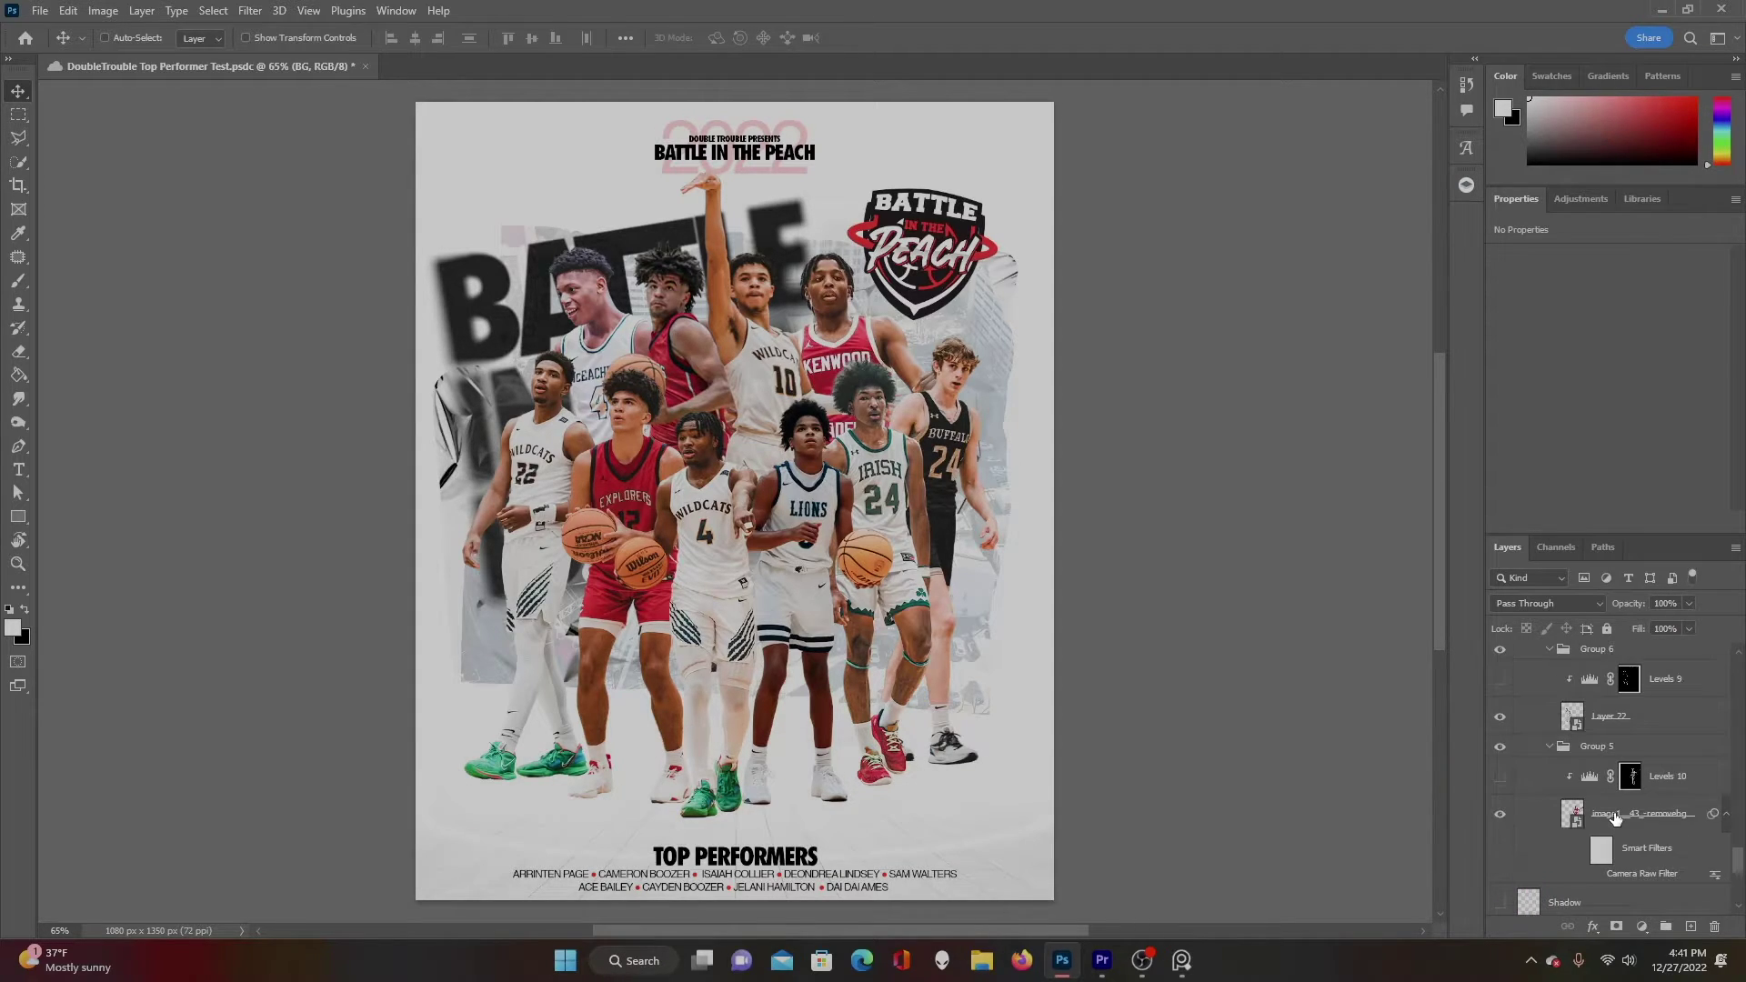
scroll(1614, 819, up, 4)
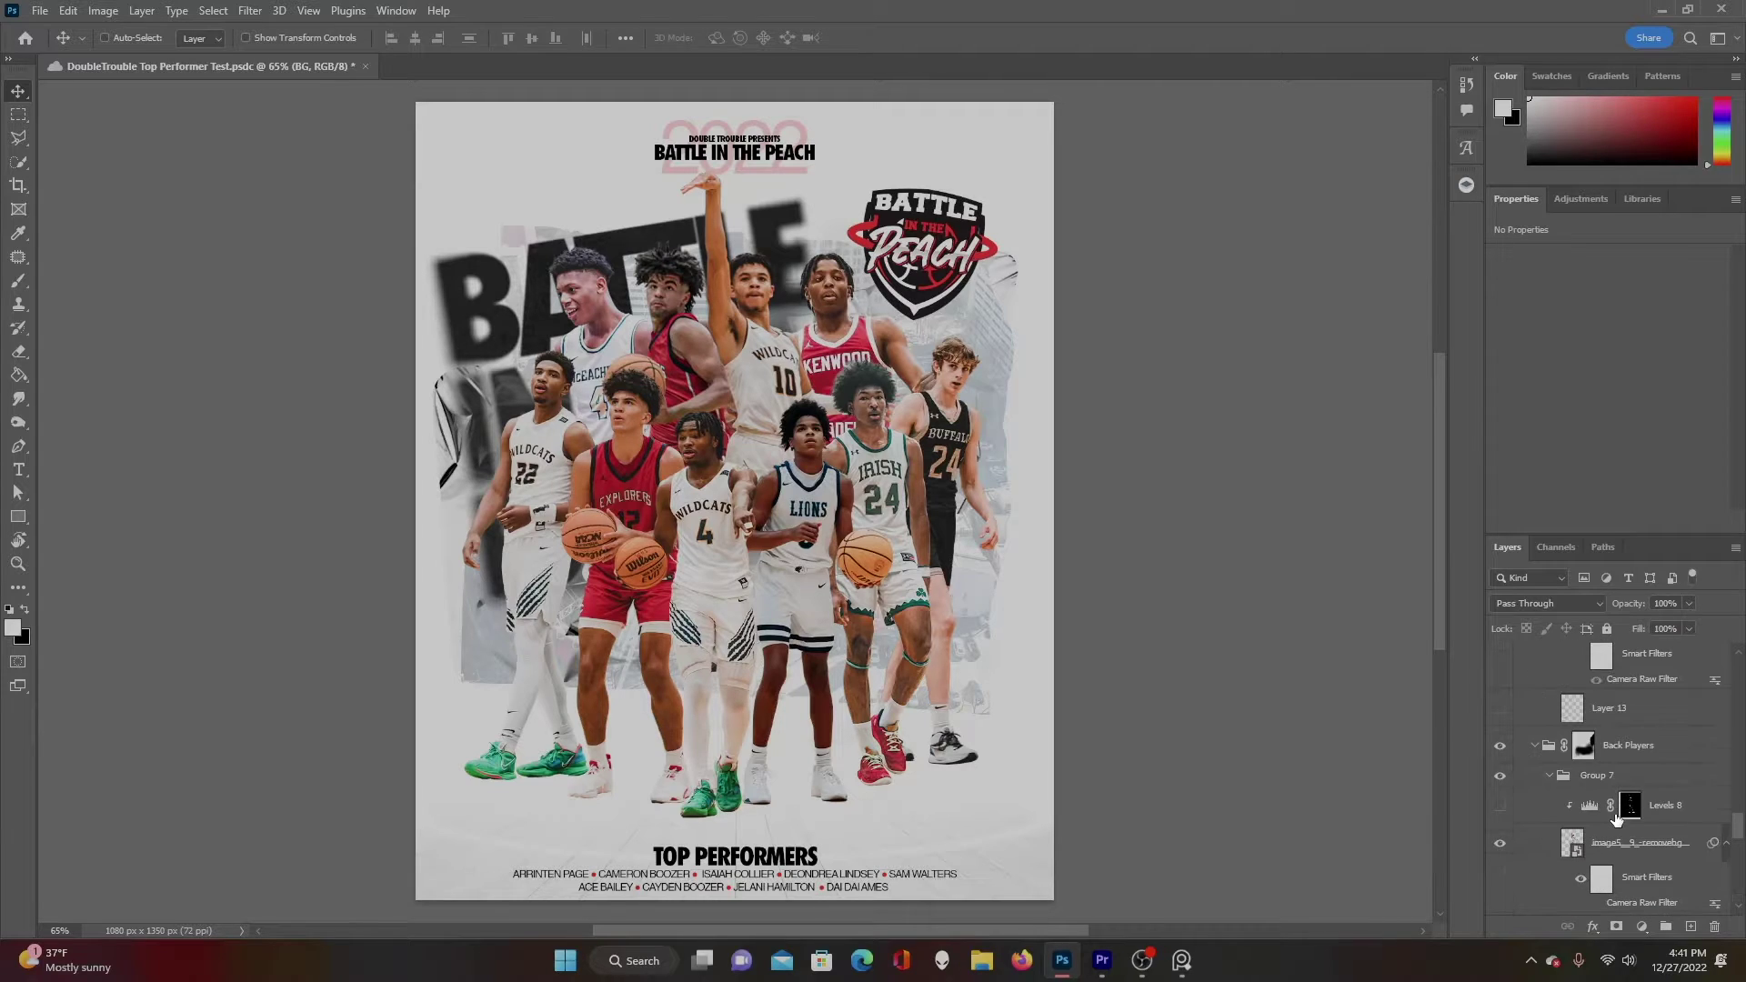
ctrl+click(727, 538)
scroll(1533, 859, up, 2)
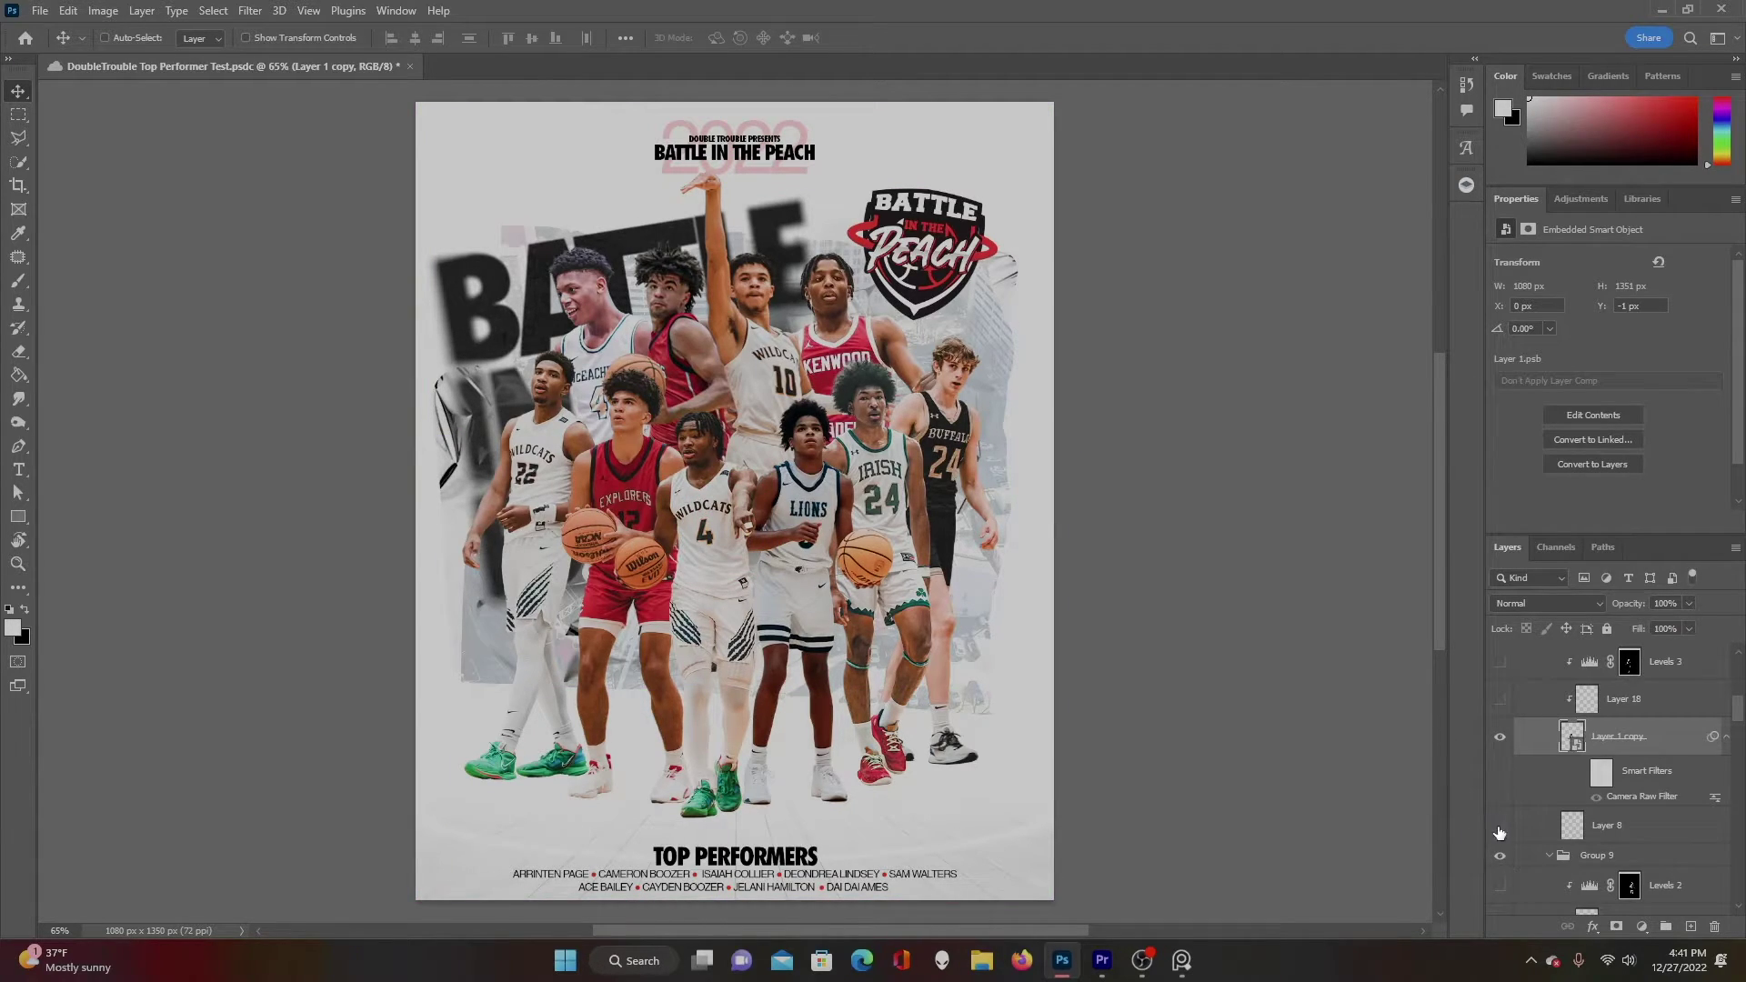
click(1500, 827)
scroll(1569, 835, up, 2)
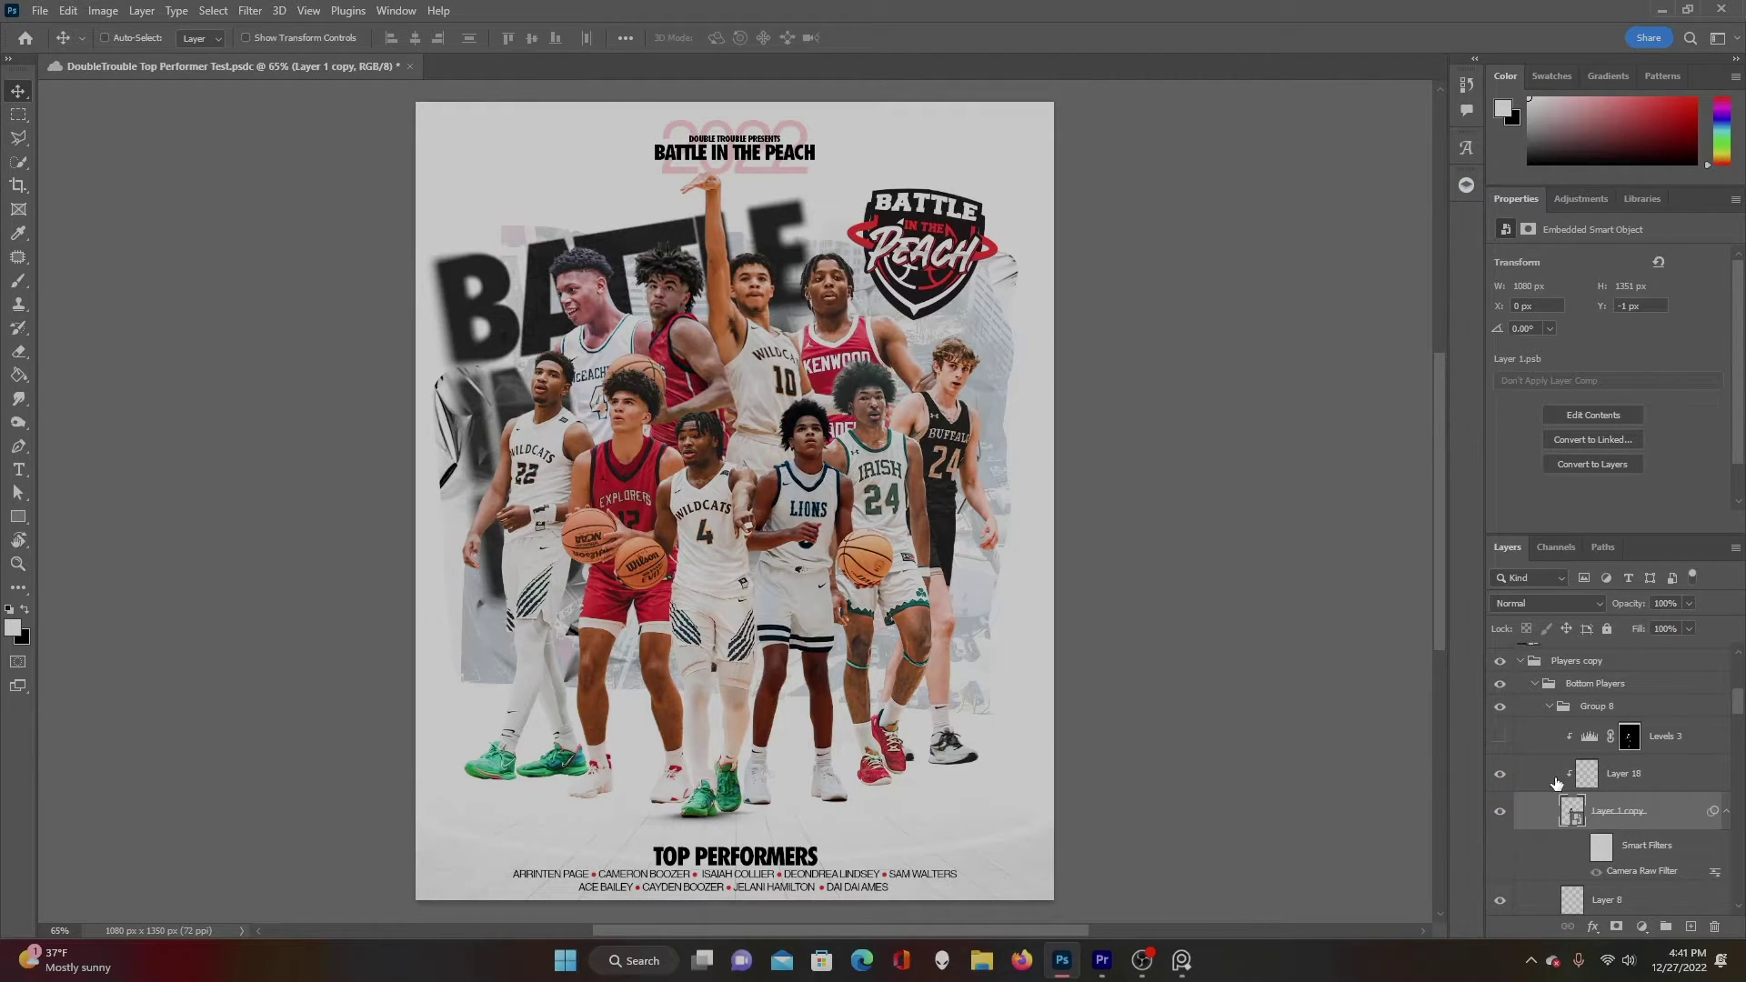
Show Layer 17 and Layer 9 in Group 9, and Layer 16 and Layer 10 in Group 10.
scroll(1498, 771, down, 7)
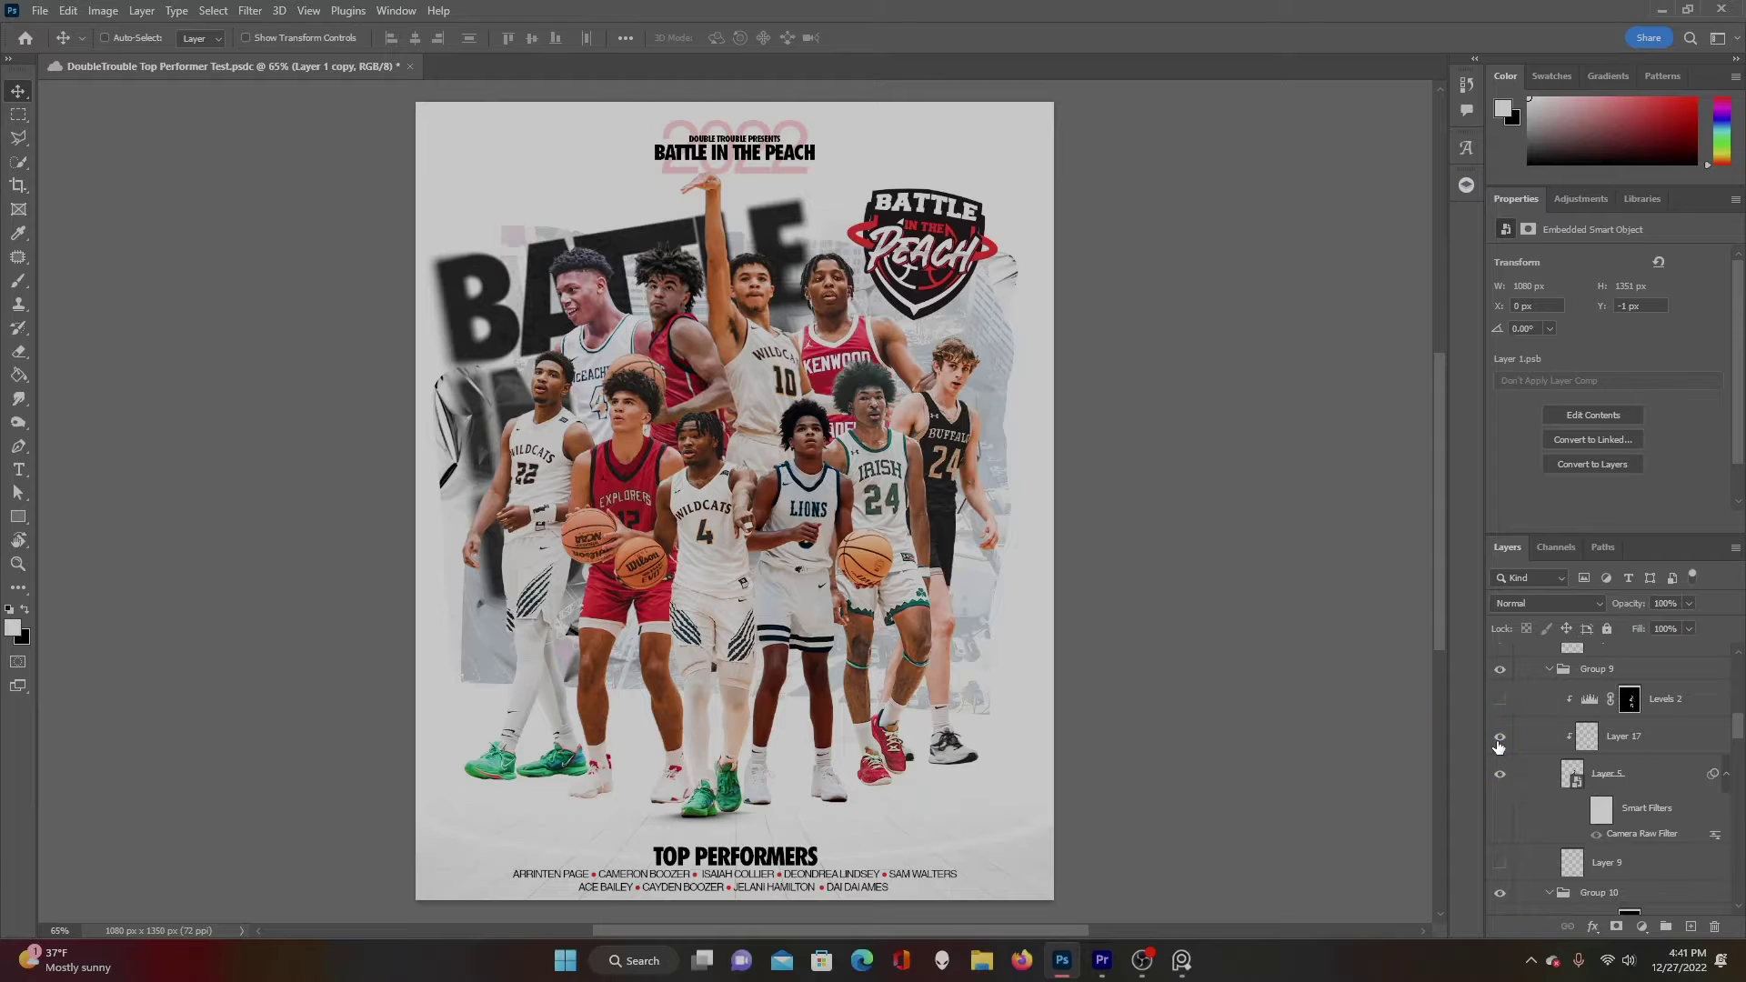
scroll(1502, 751, down, 2)
click(1500, 789)
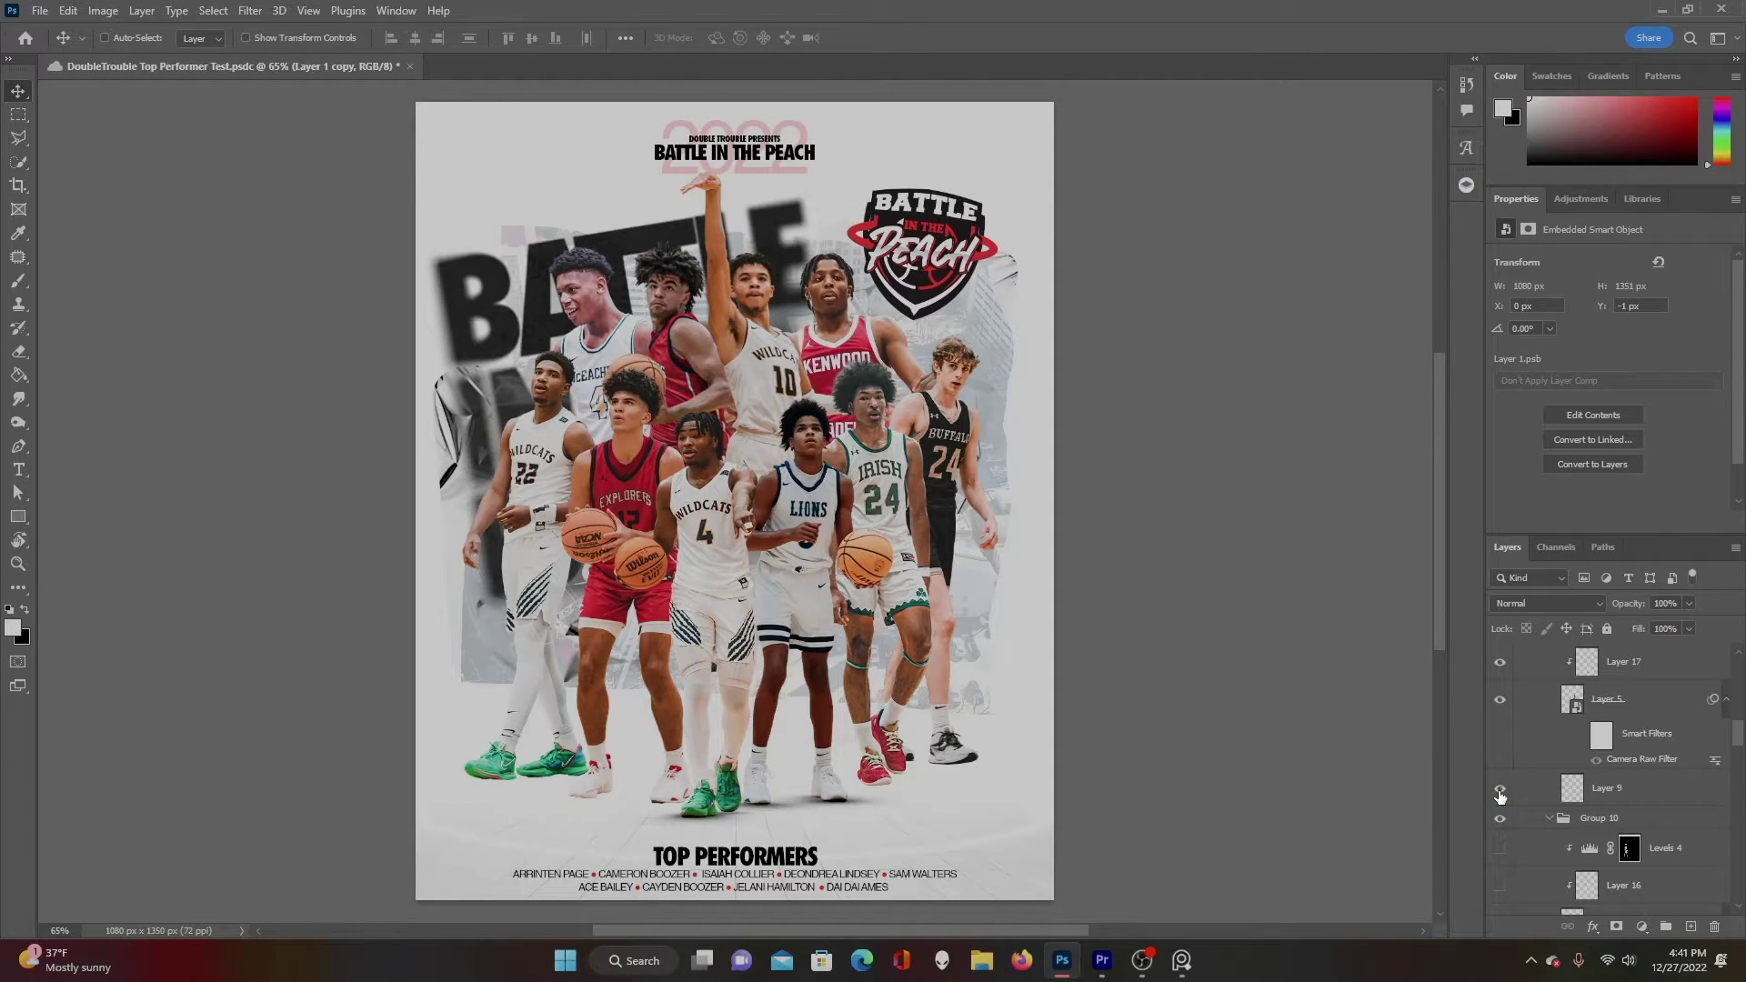
scroll(1500, 797, down, 3)
scroll(1497, 779, down, 2)
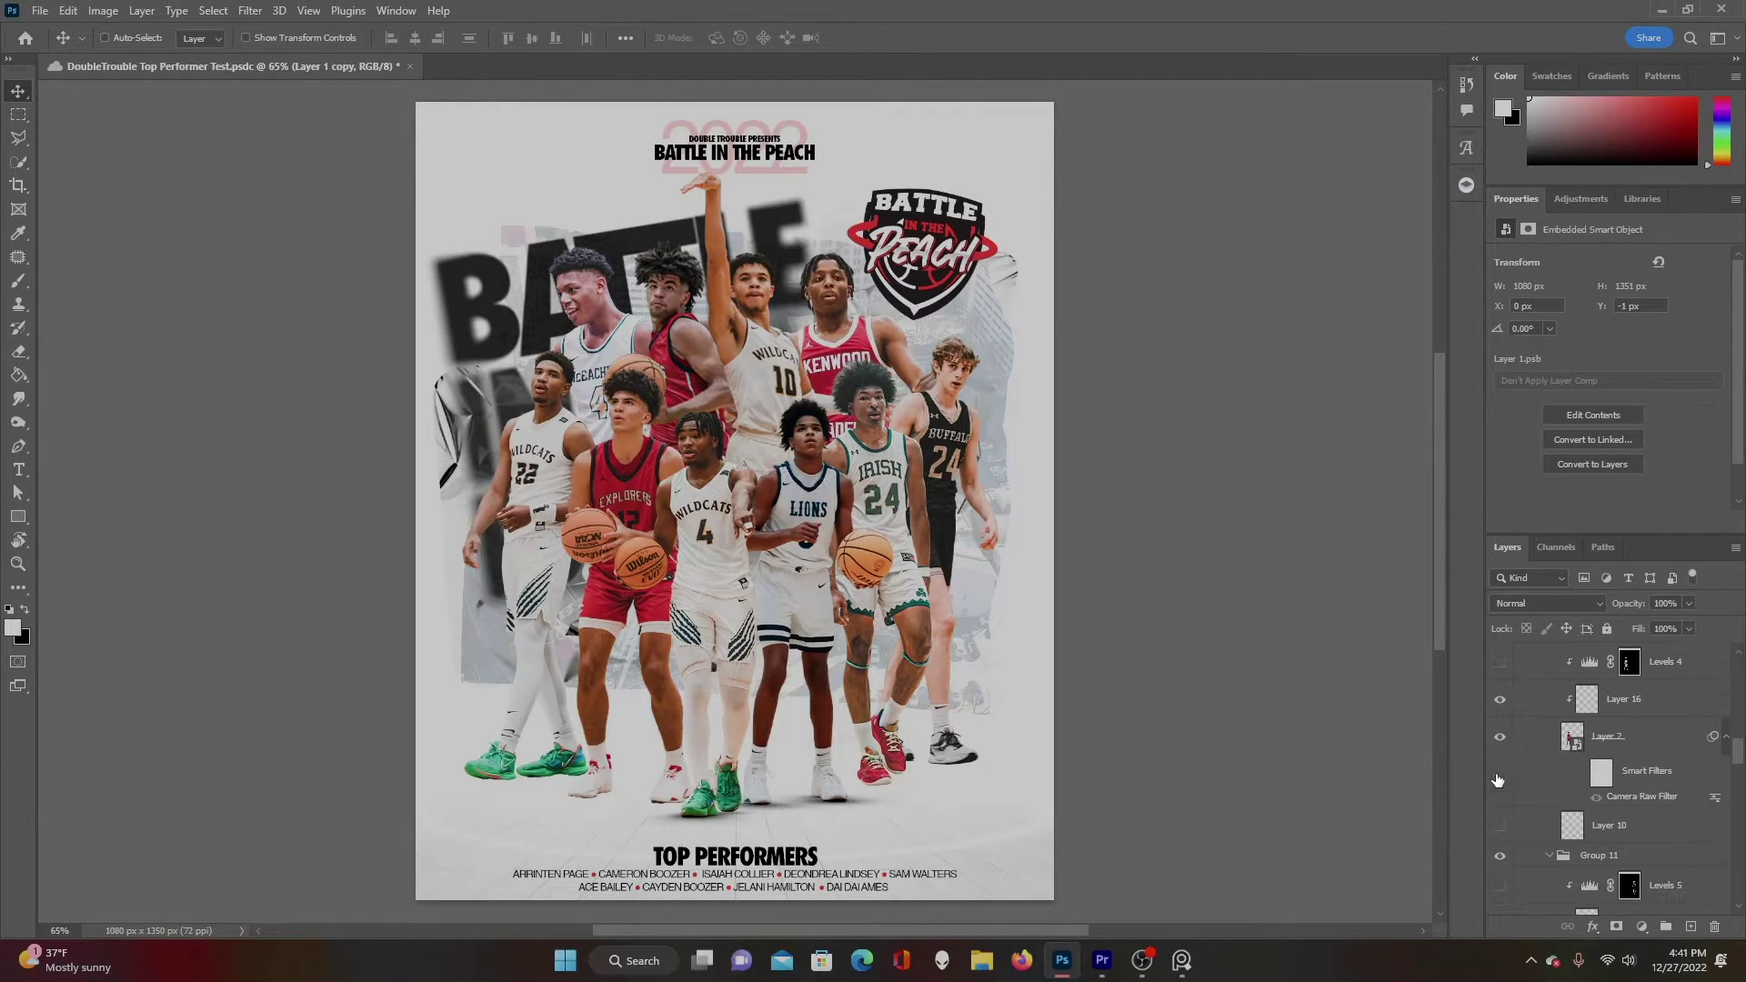
click(1500, 826)
Show the clipped Layer 19 and the shadow Layer 11 around the player in Group 11.
scroll(1494, 826, down, 2)
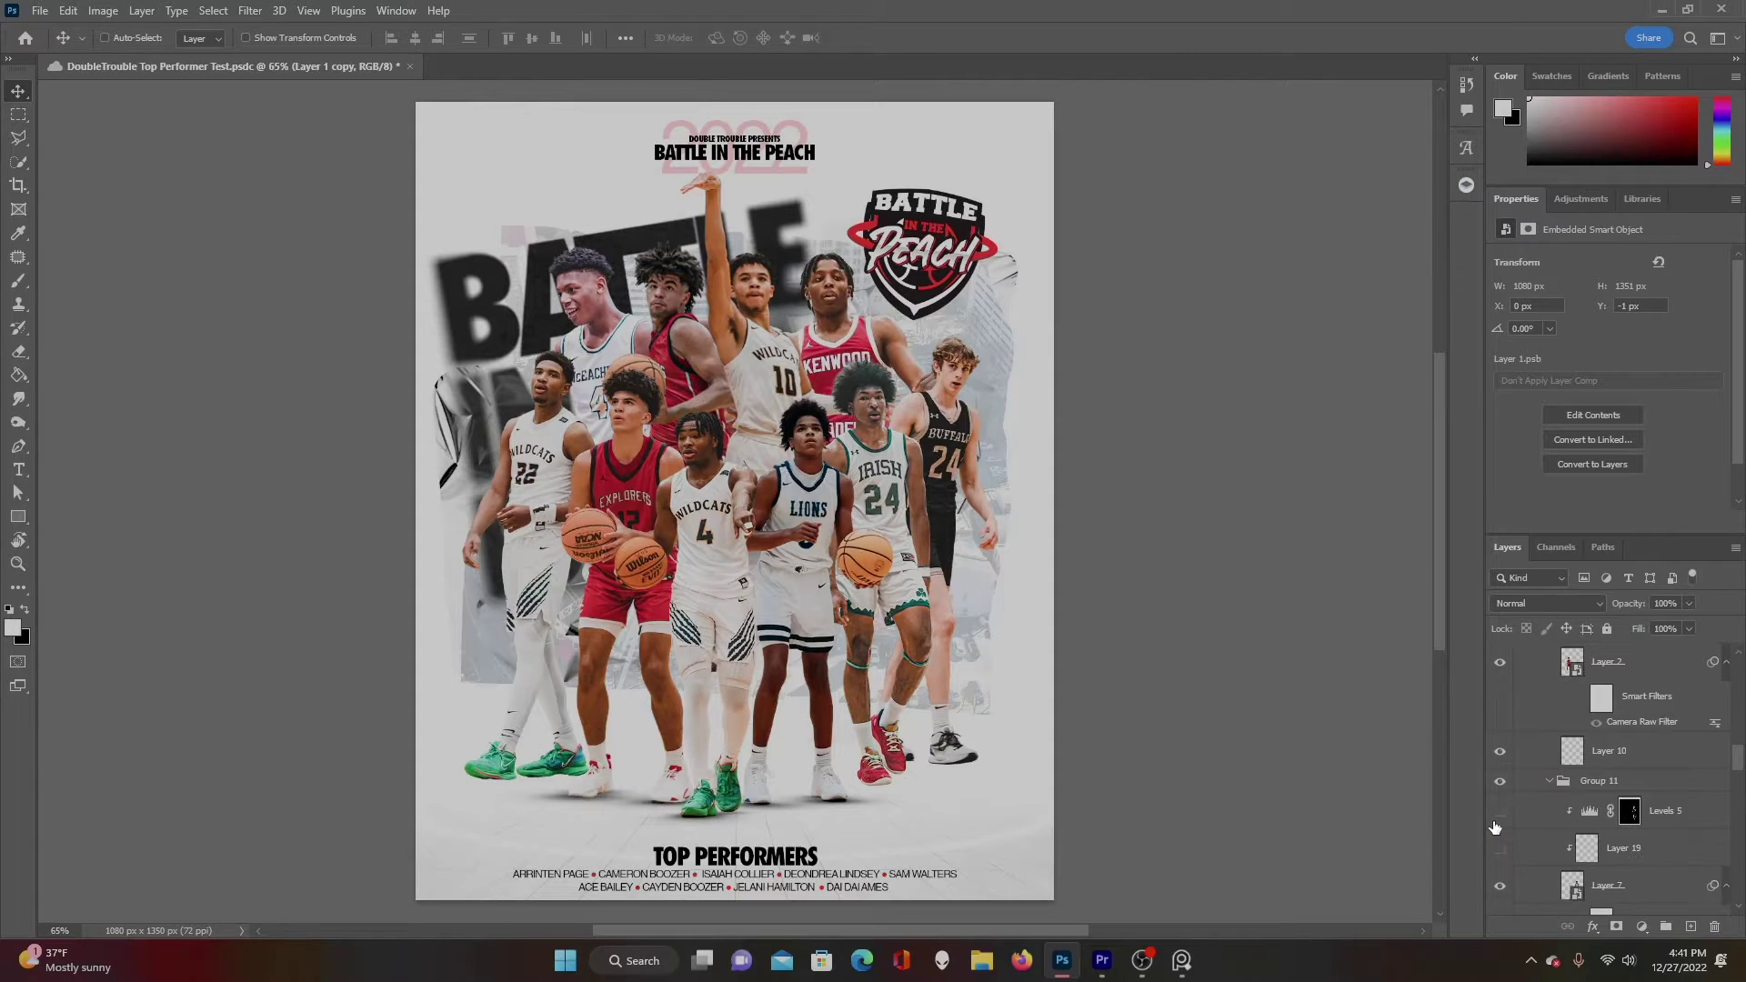
click(1499, 847)
scroll(1519, 850, down, 2)
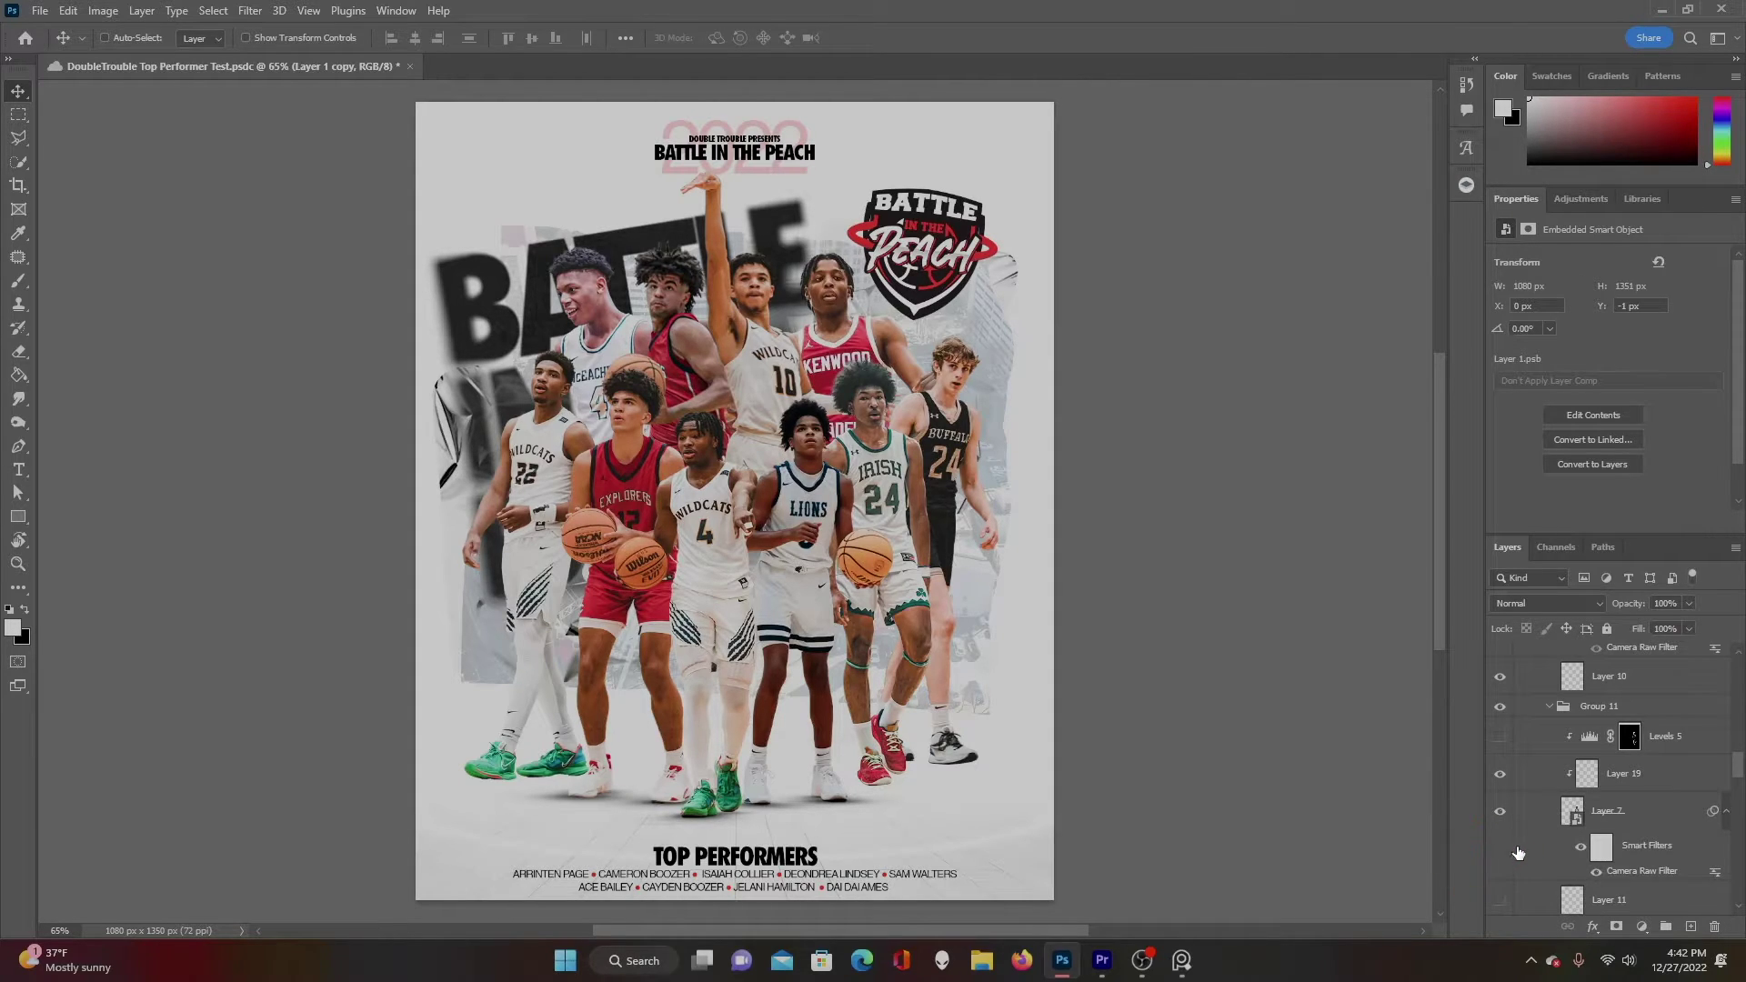
scroll(1514, 869, down, 1)
click(1498, 869)
Show the clipped Layer 20 in Group 12 and Layer 21 in Group 13, then toggle Layer 13 on and off.
scroll(1518, 862, down, 3)
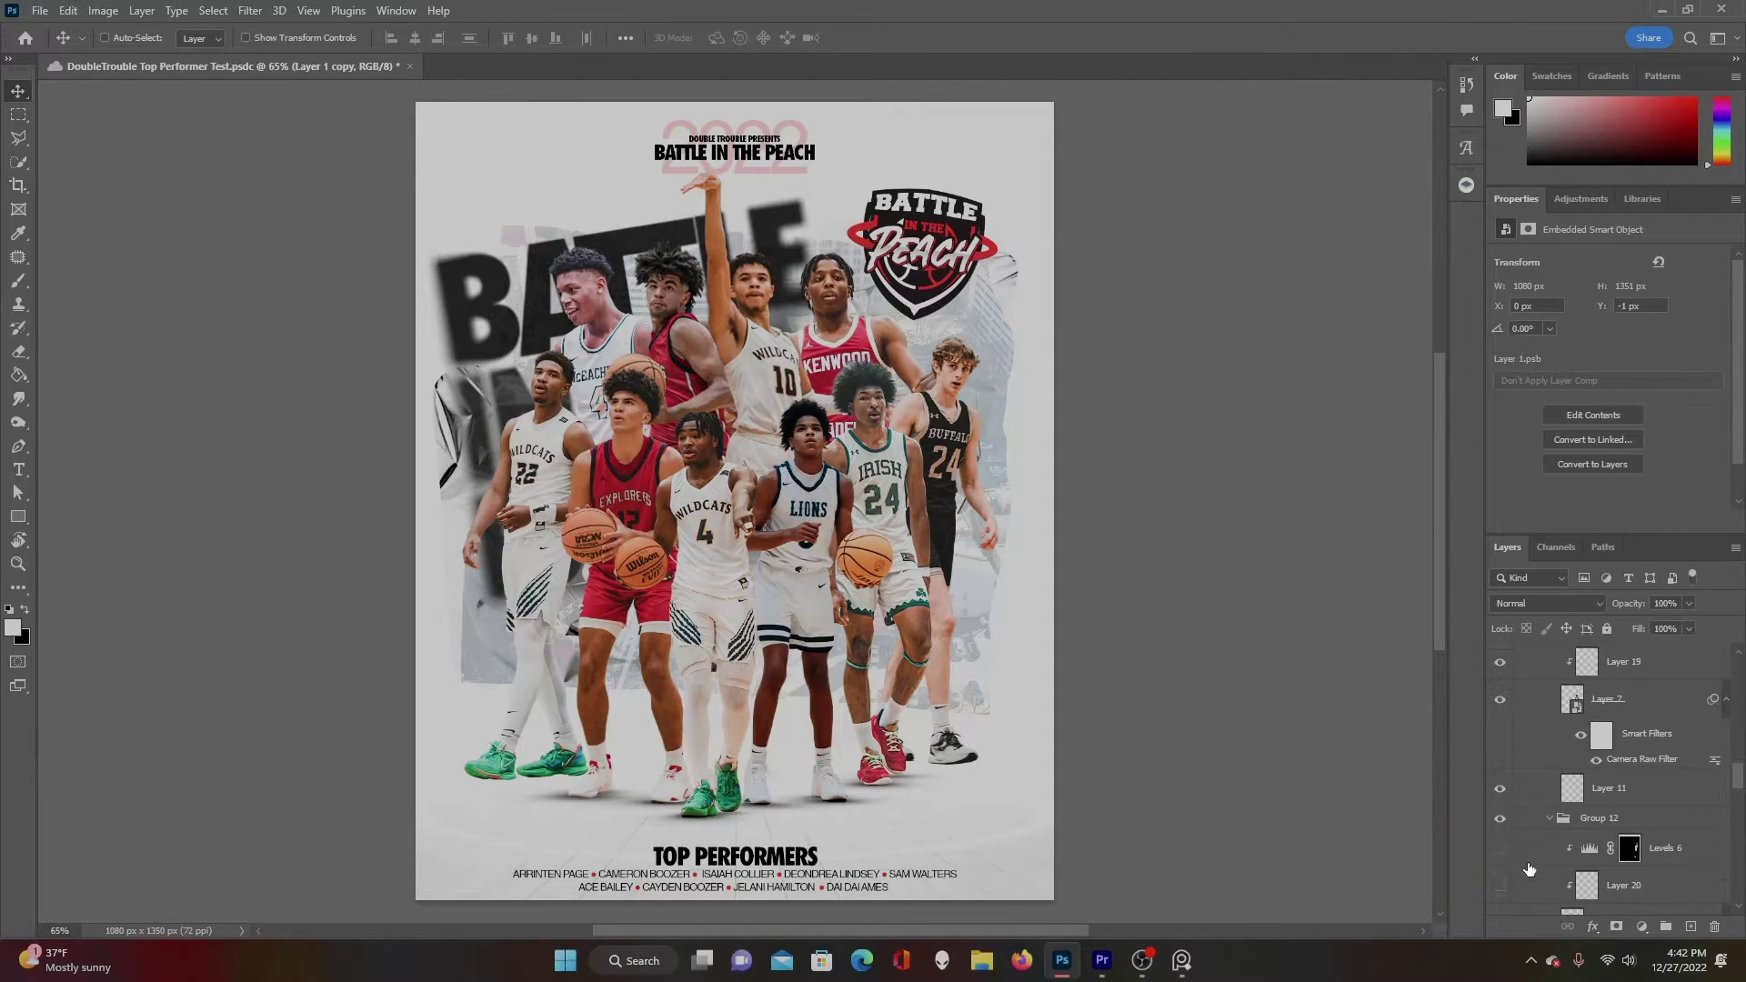
scroll(1499, 854, down, 4)
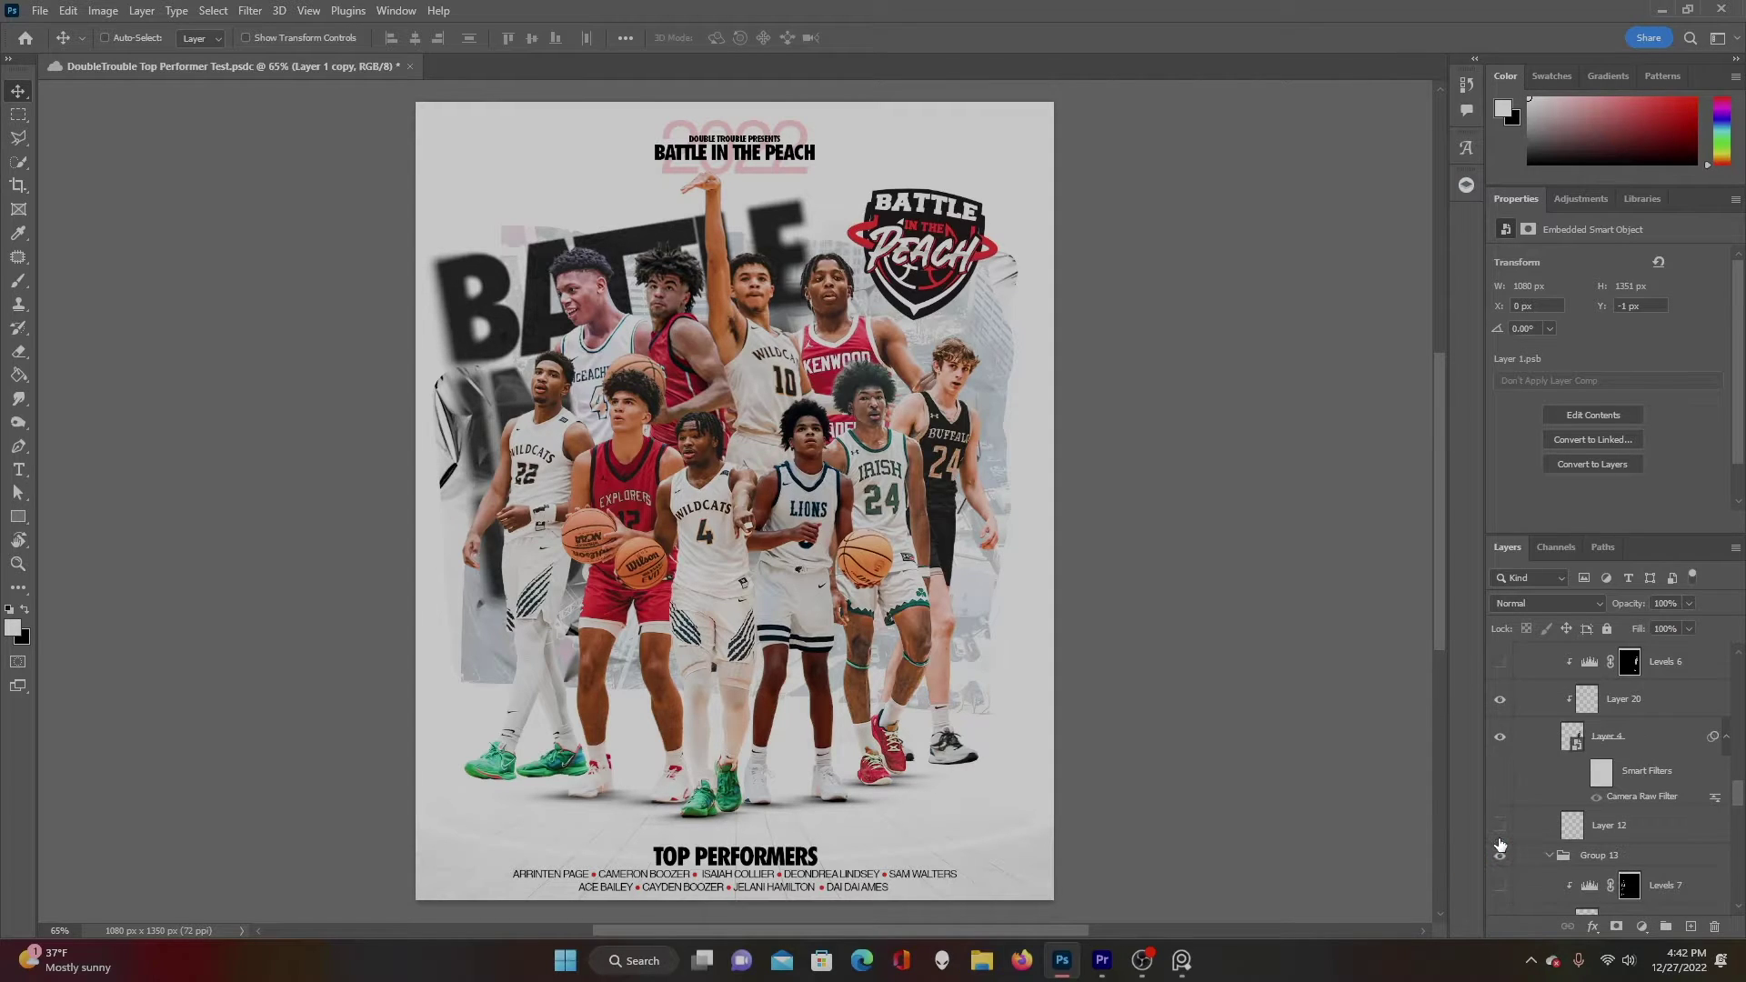
scroll(1496, 809, down, 4)
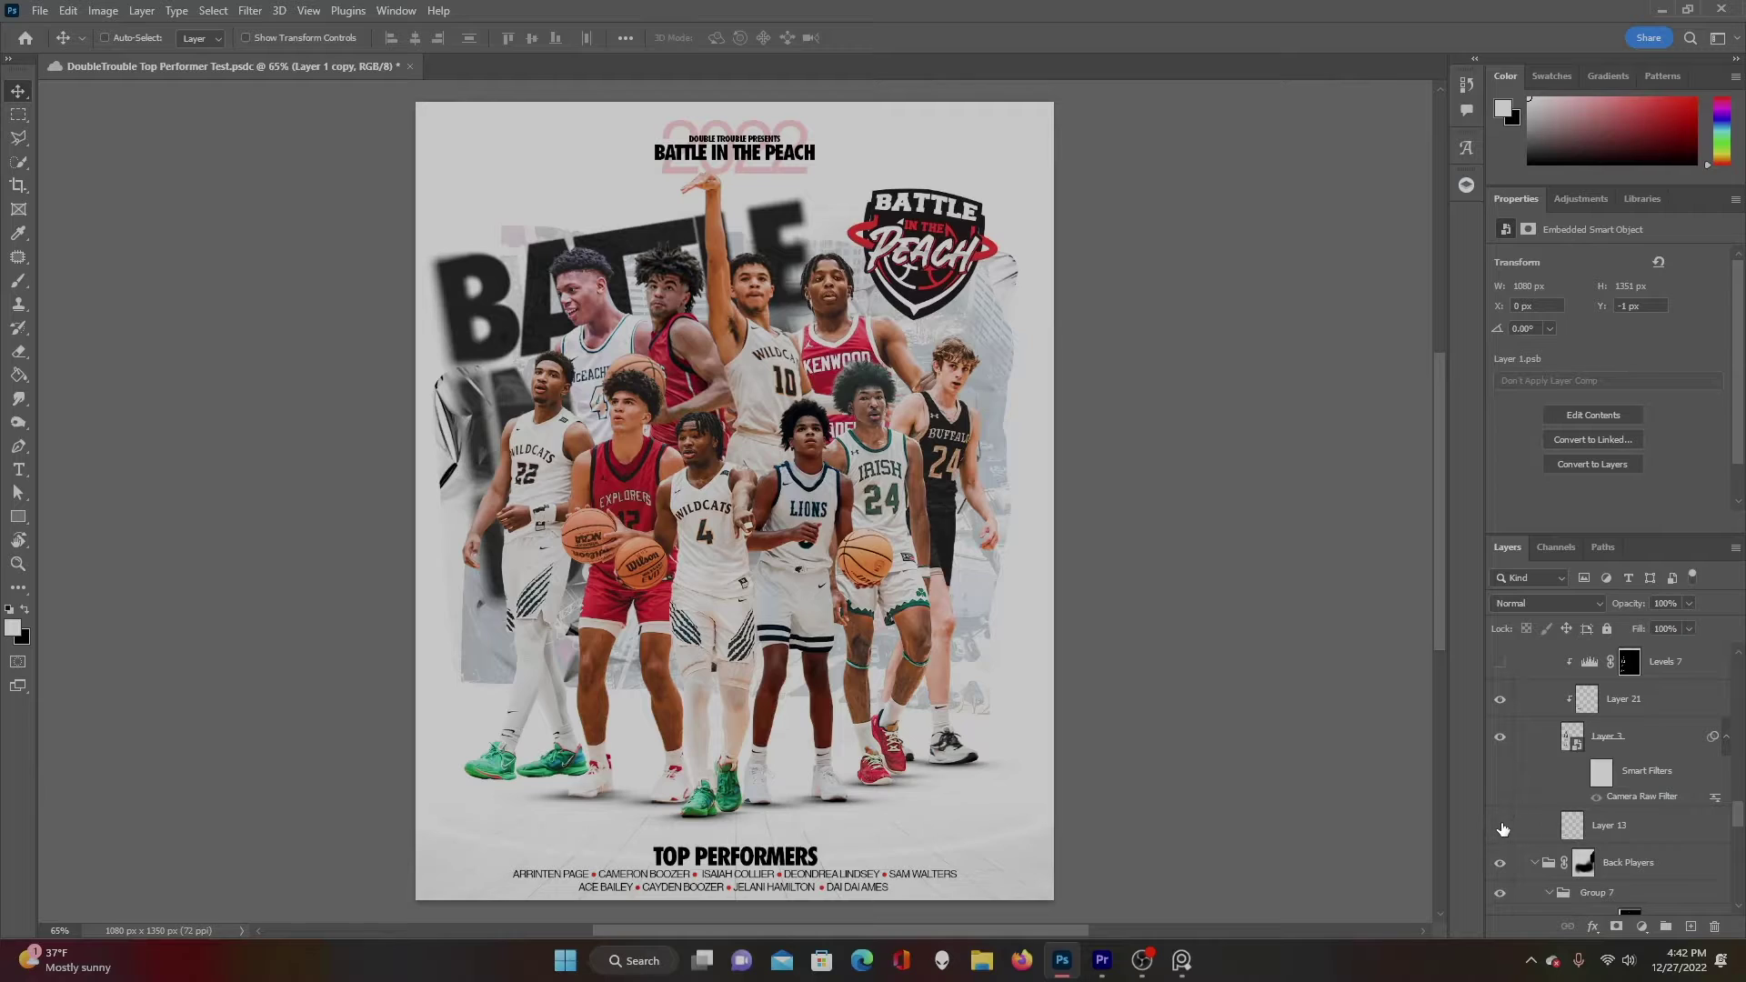
click(1500, 827)
click(1501, 827)
Add a new empty layer above Layer 13 and set the foreground color to black, 000000.
key(ctrl+shift+alt+n)
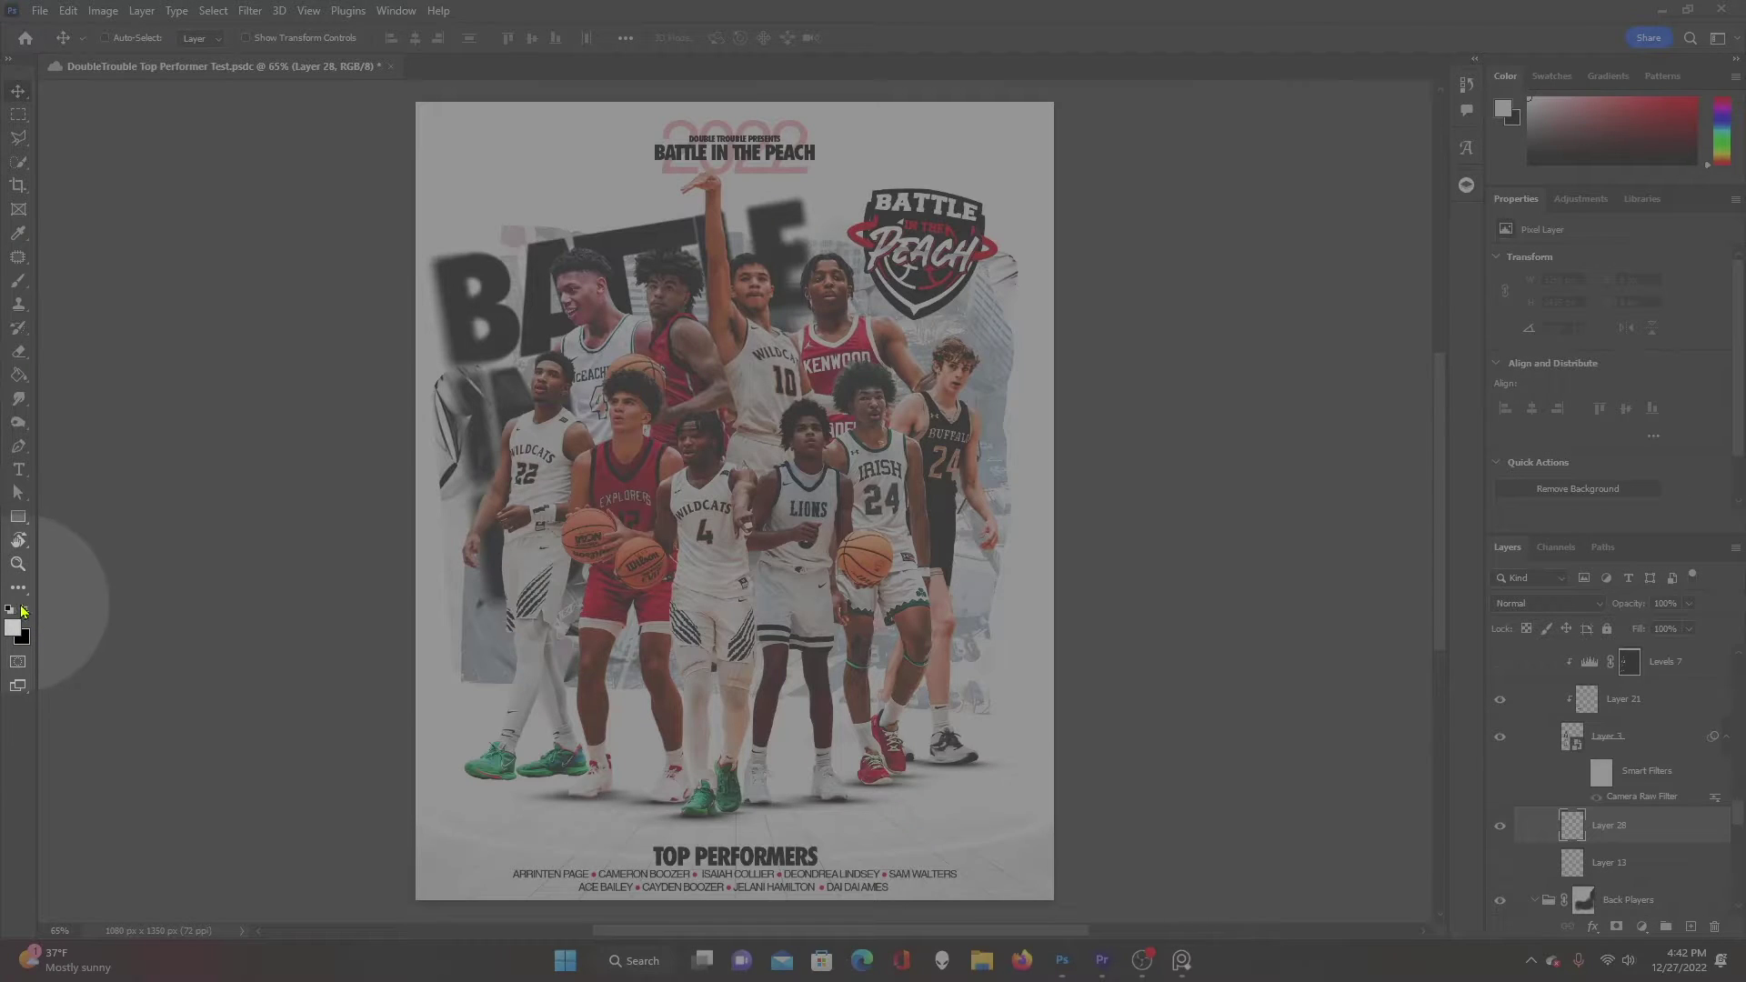
click(25, 609)
click(25, 611)
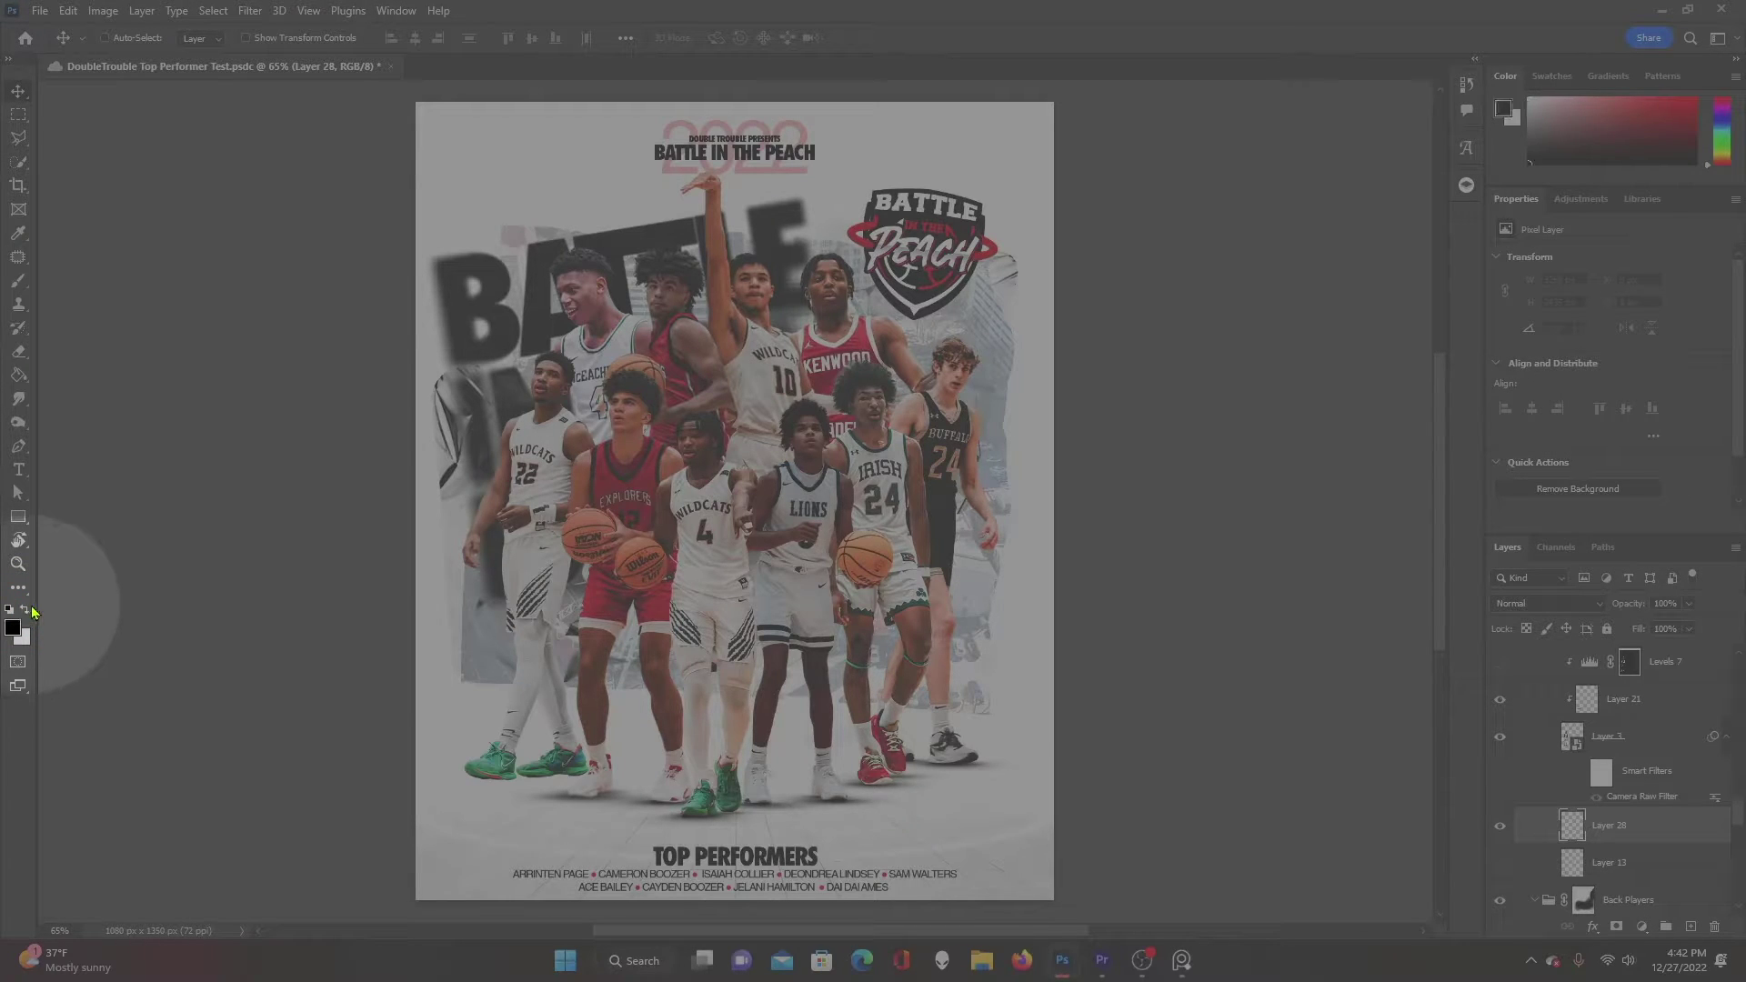
click(11, 629)
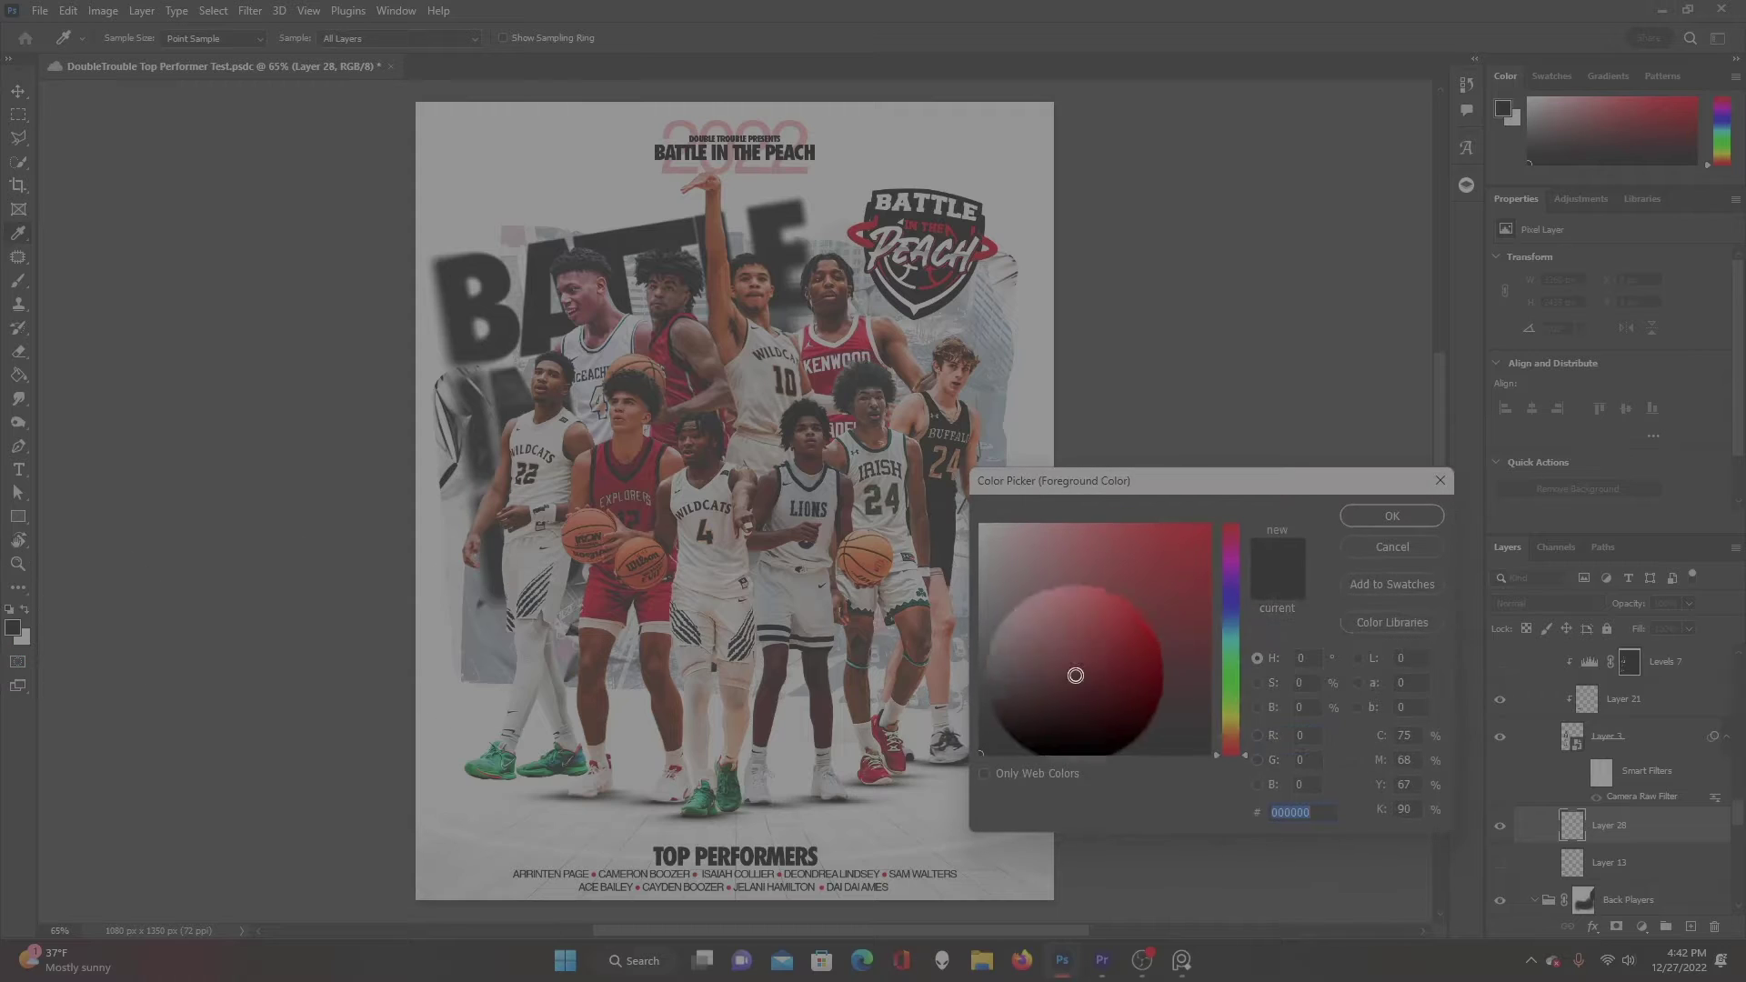
click(1389, 517)
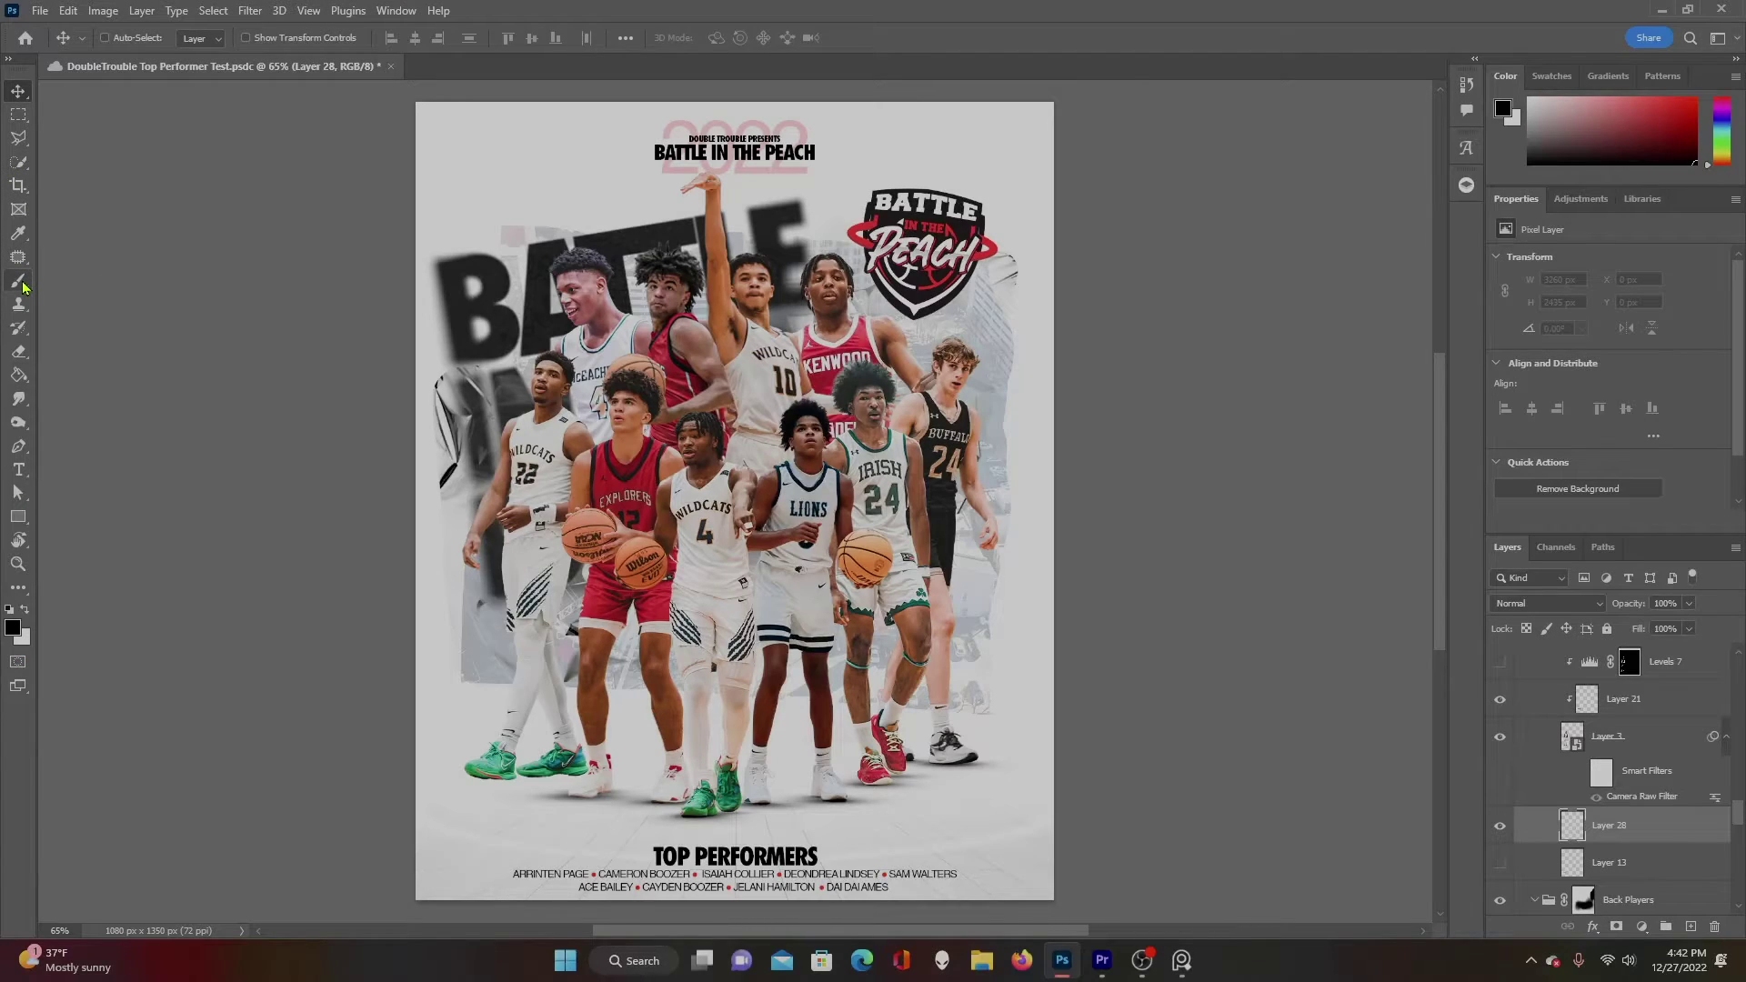
Set up the Brush with a Soft Round tip flattened to a thin ellipse, about 39 px in size with hardness at its minimum.
click(22, 284)
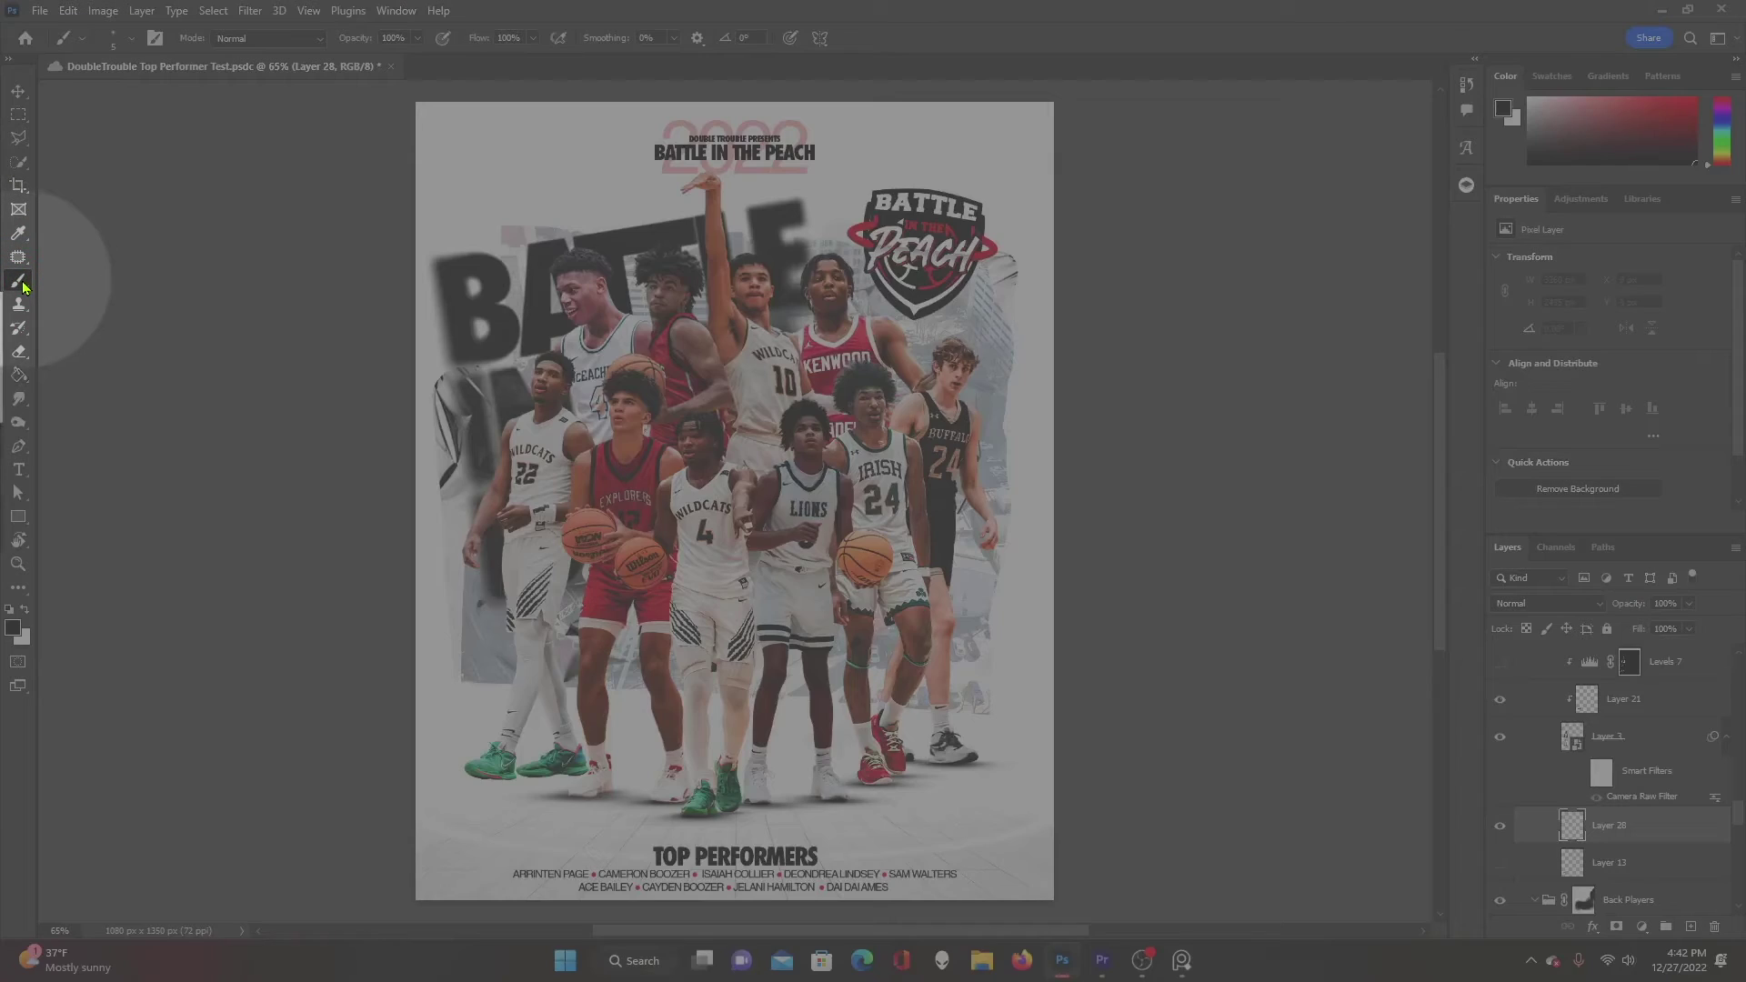
click(113, 43)
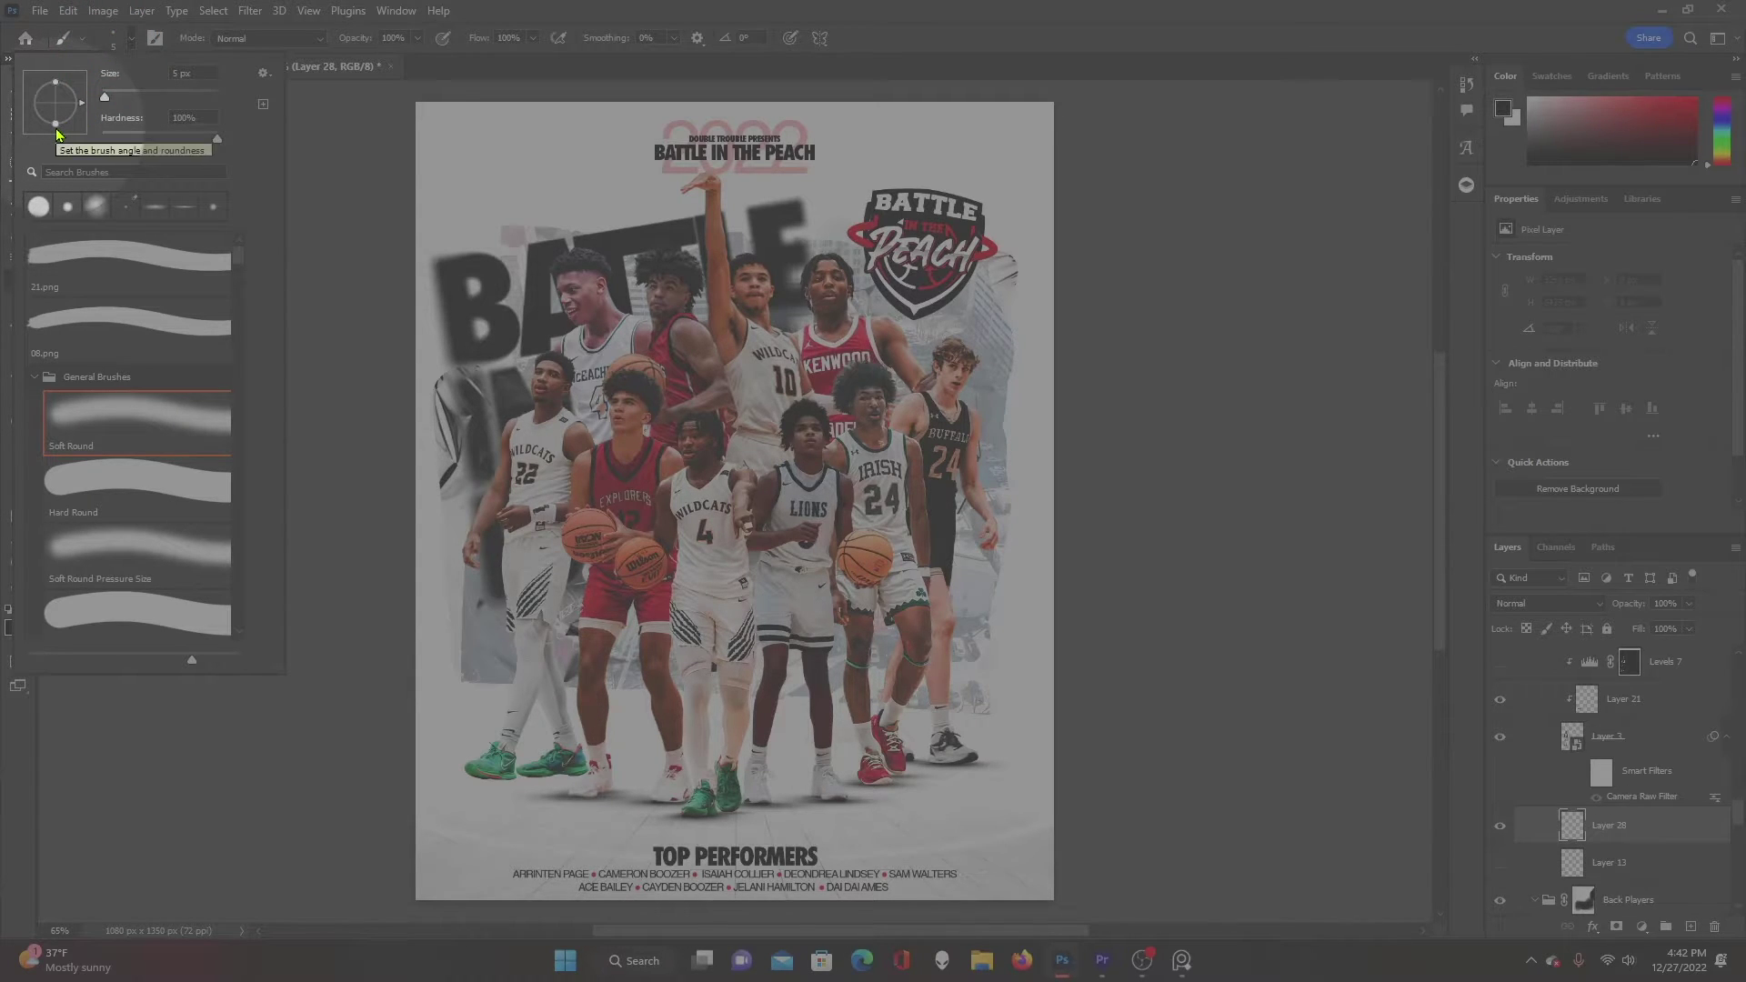
drag(56, 125, 57, 102)
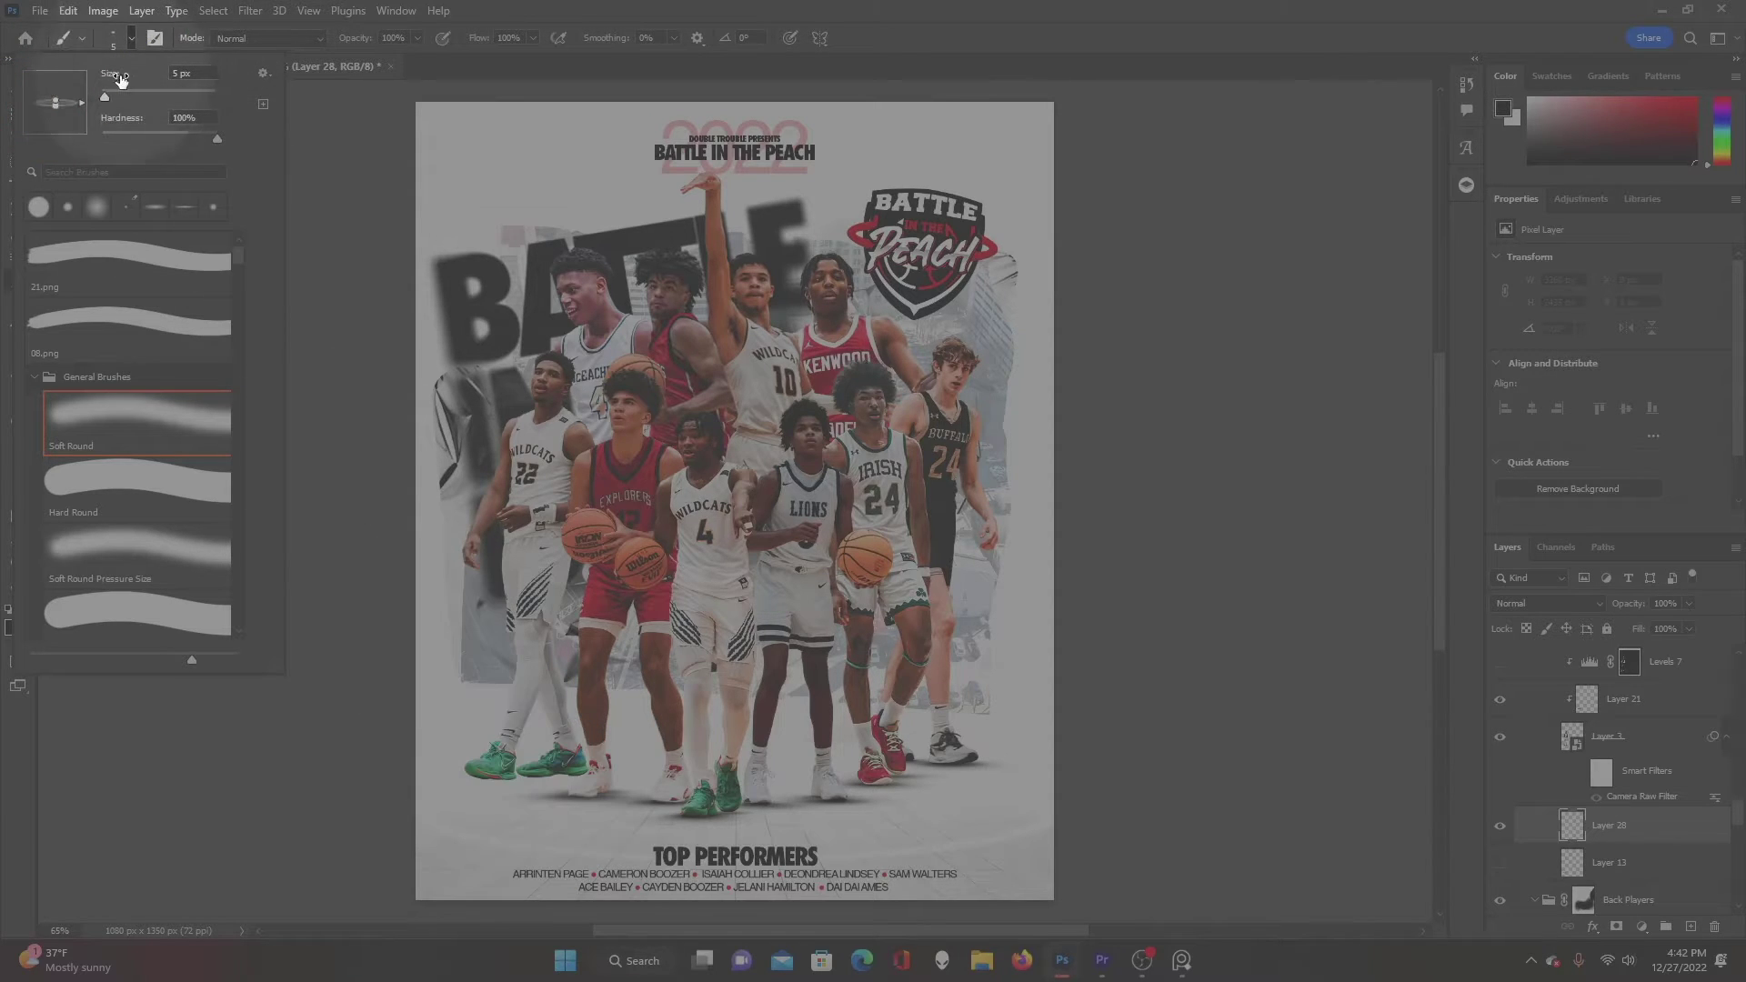
mouse_move(217, 139)
mouse_down()
mouse_move(100, 138)
mouse_move(125, 98)
mouse_up()
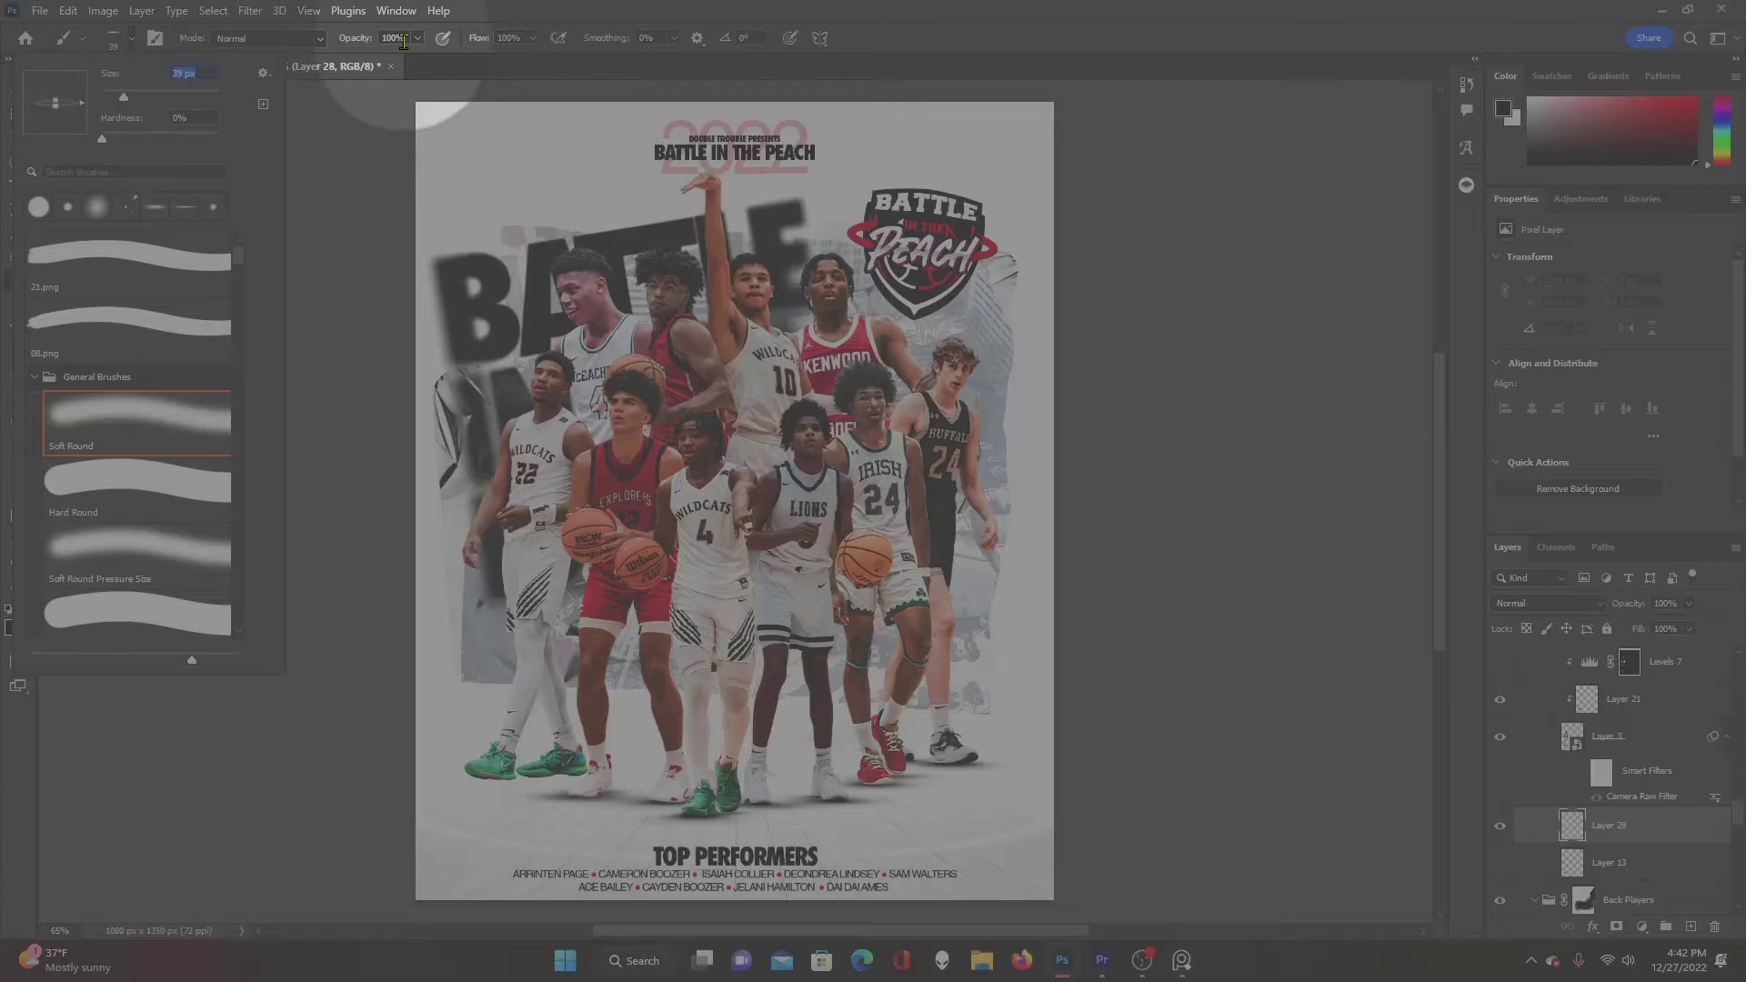
Set the brush opacity to 15% for shading the floor beneath the green shoes of the front-row player wearing 22.
click(400, 38)
text(15)
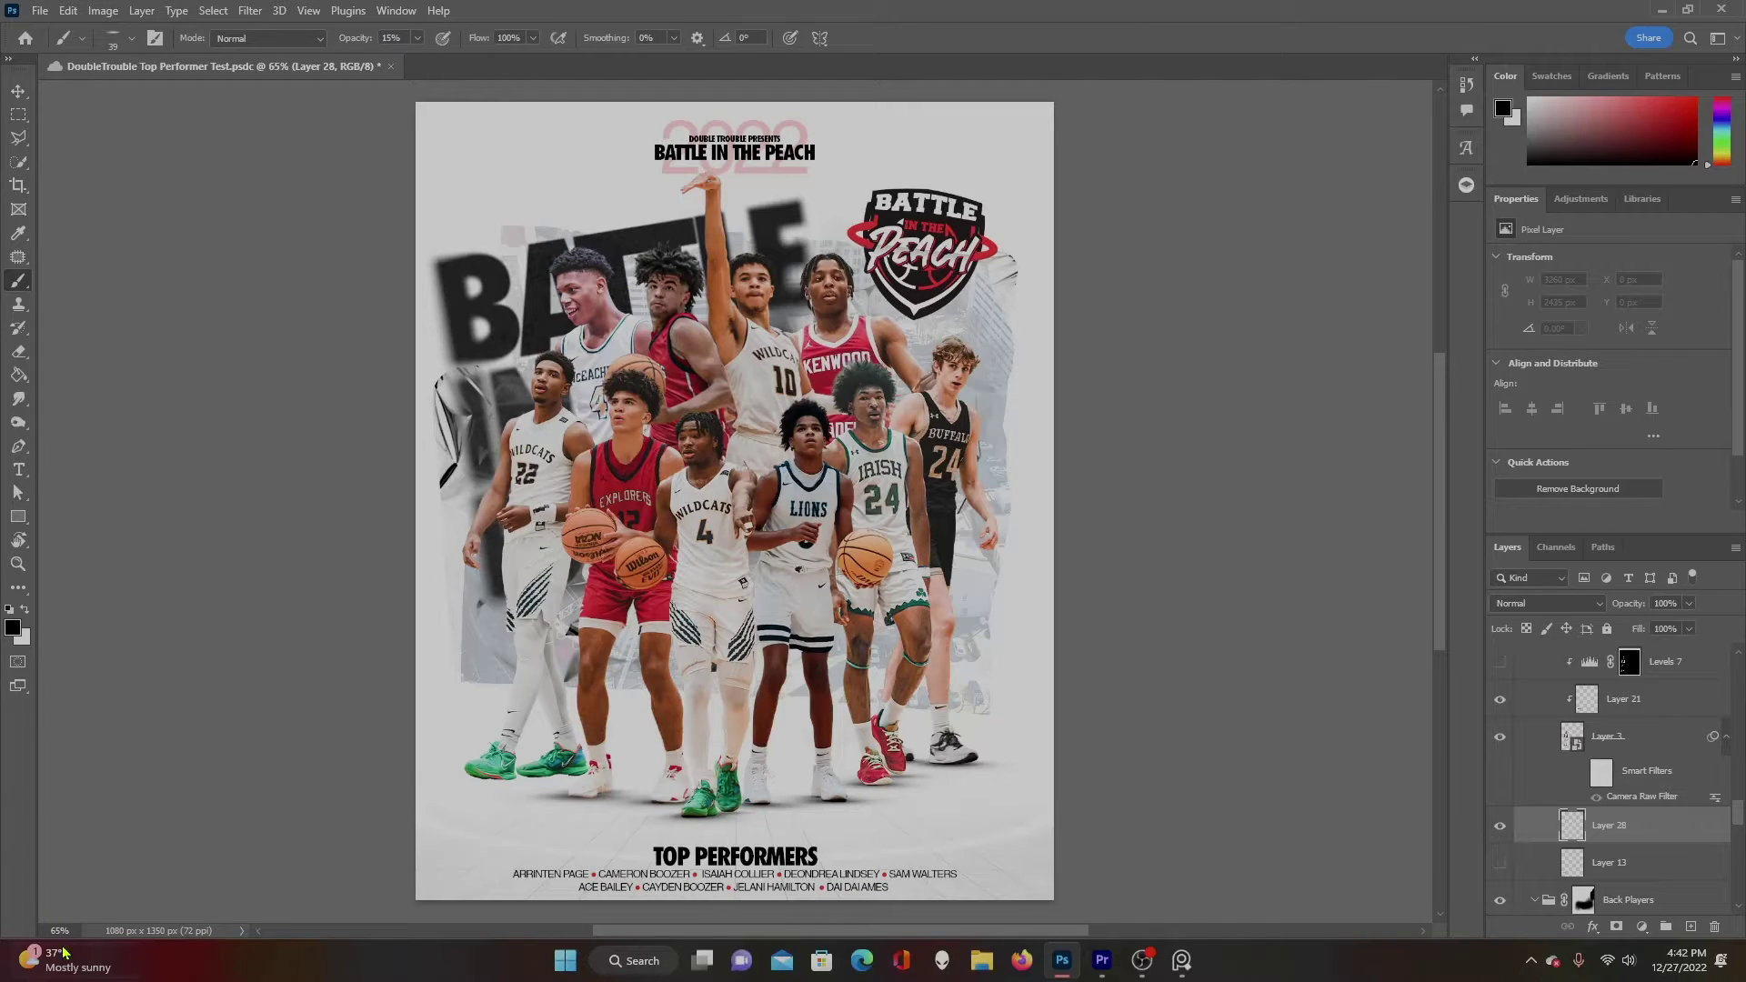
mouse_move(76, 933)
mouse_down()
mouse_move(24, 926)
mouse_move(743, 451)
mouse_move(383, 340)
mouse_move(175, 361)
mouse_up()
text(250)
key(Return)
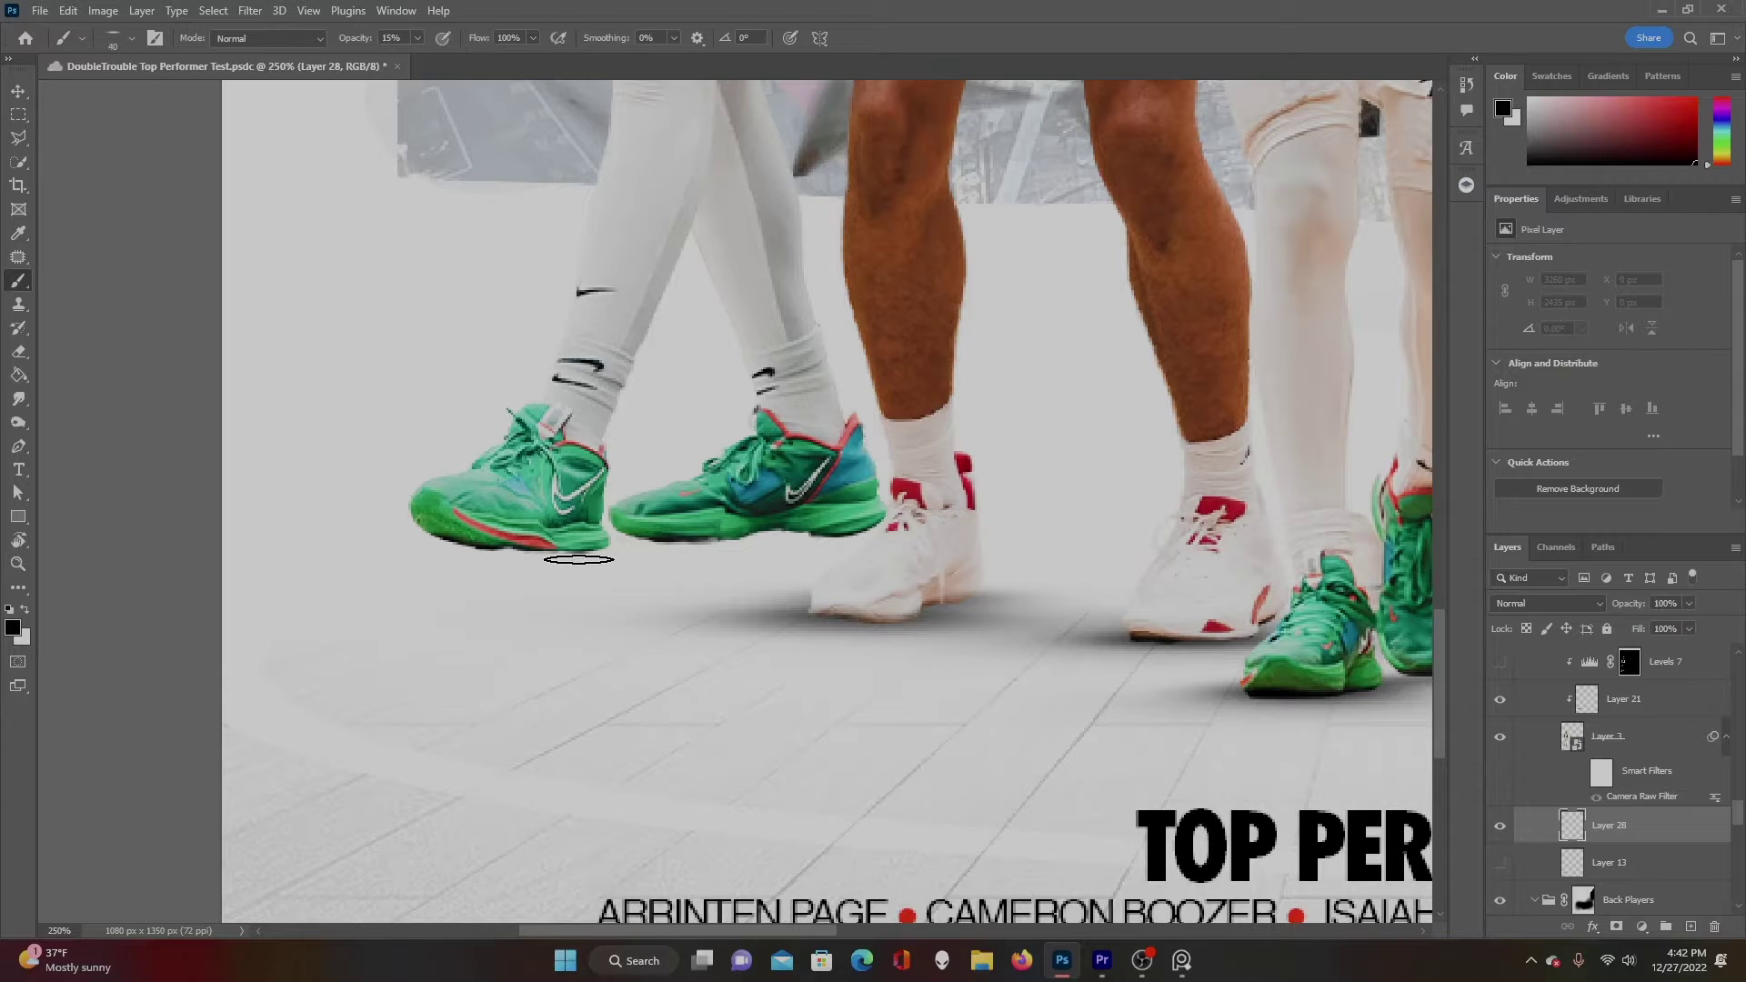
Try several brush sizes against the front green shoe, settling on 80 px to match the width of its sole.
key(bracketright)
key(bracketright)
key(bracketright)
key(bracketright)
key(bracketright)
key(bracketright)
key(bracketright)
key(bracketright)
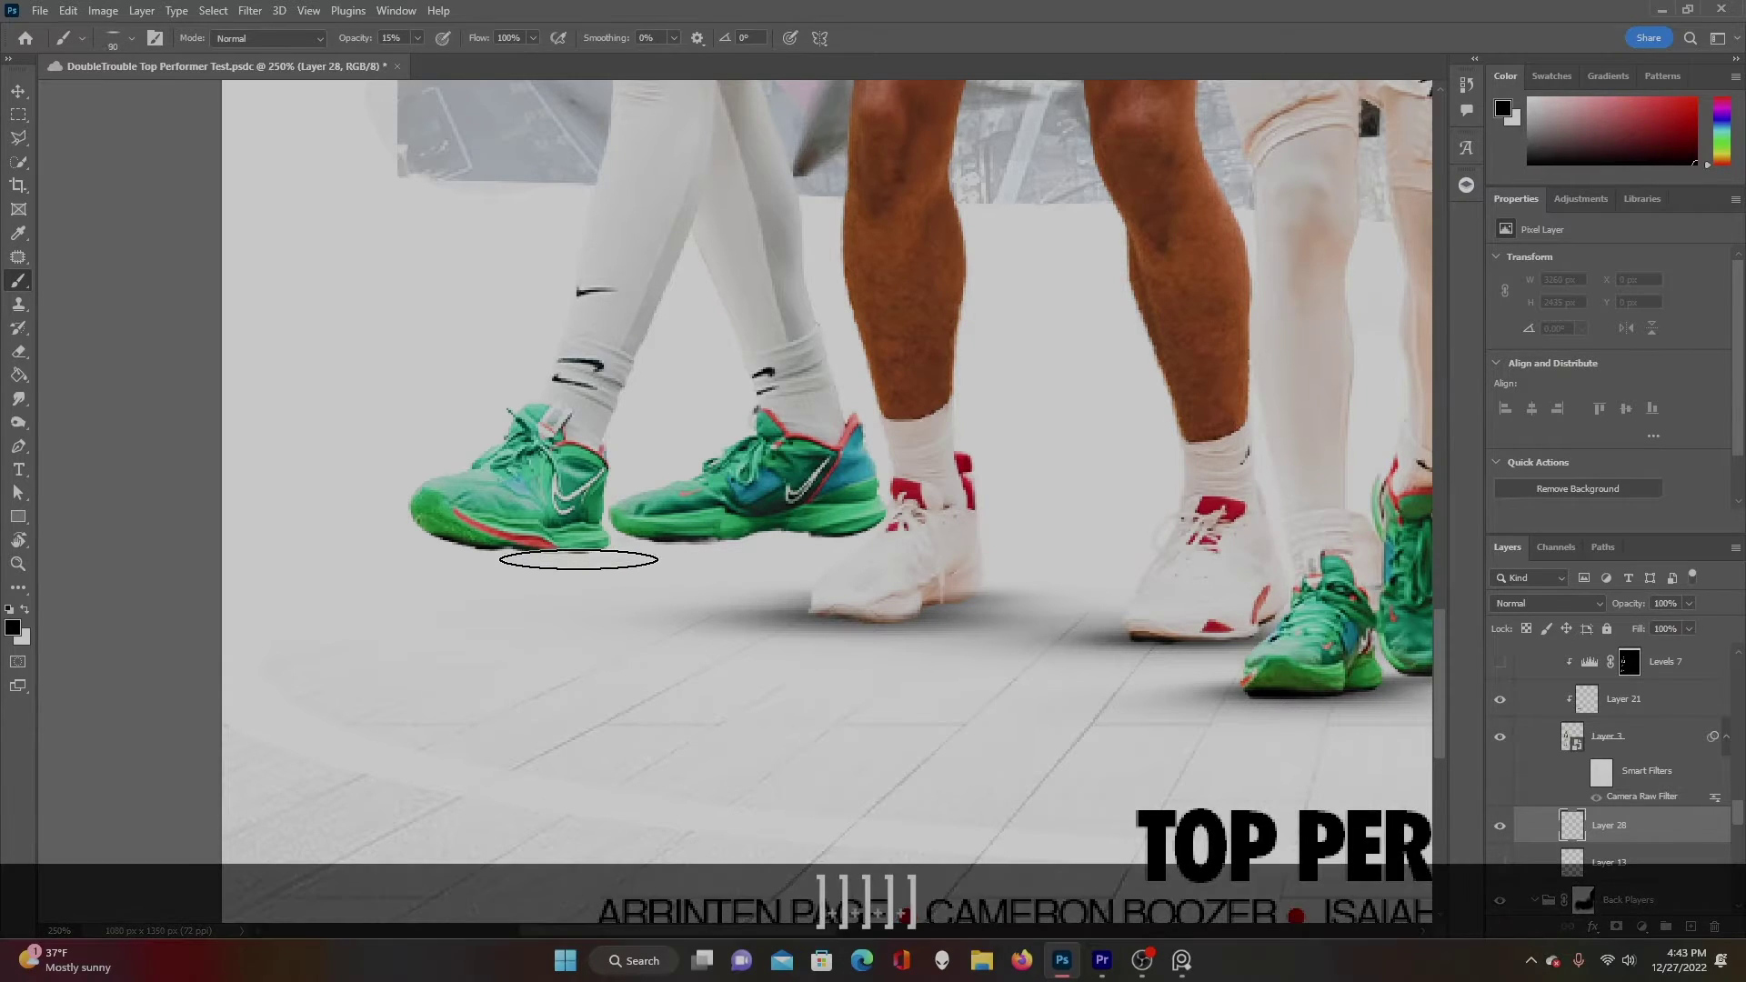
key(bracketleft)
key(bracketleft)
key(bracketleft)
key(bracketleft)
key(bracketleft)
key(bracketright)
key(bracketright)
key(bracketright)
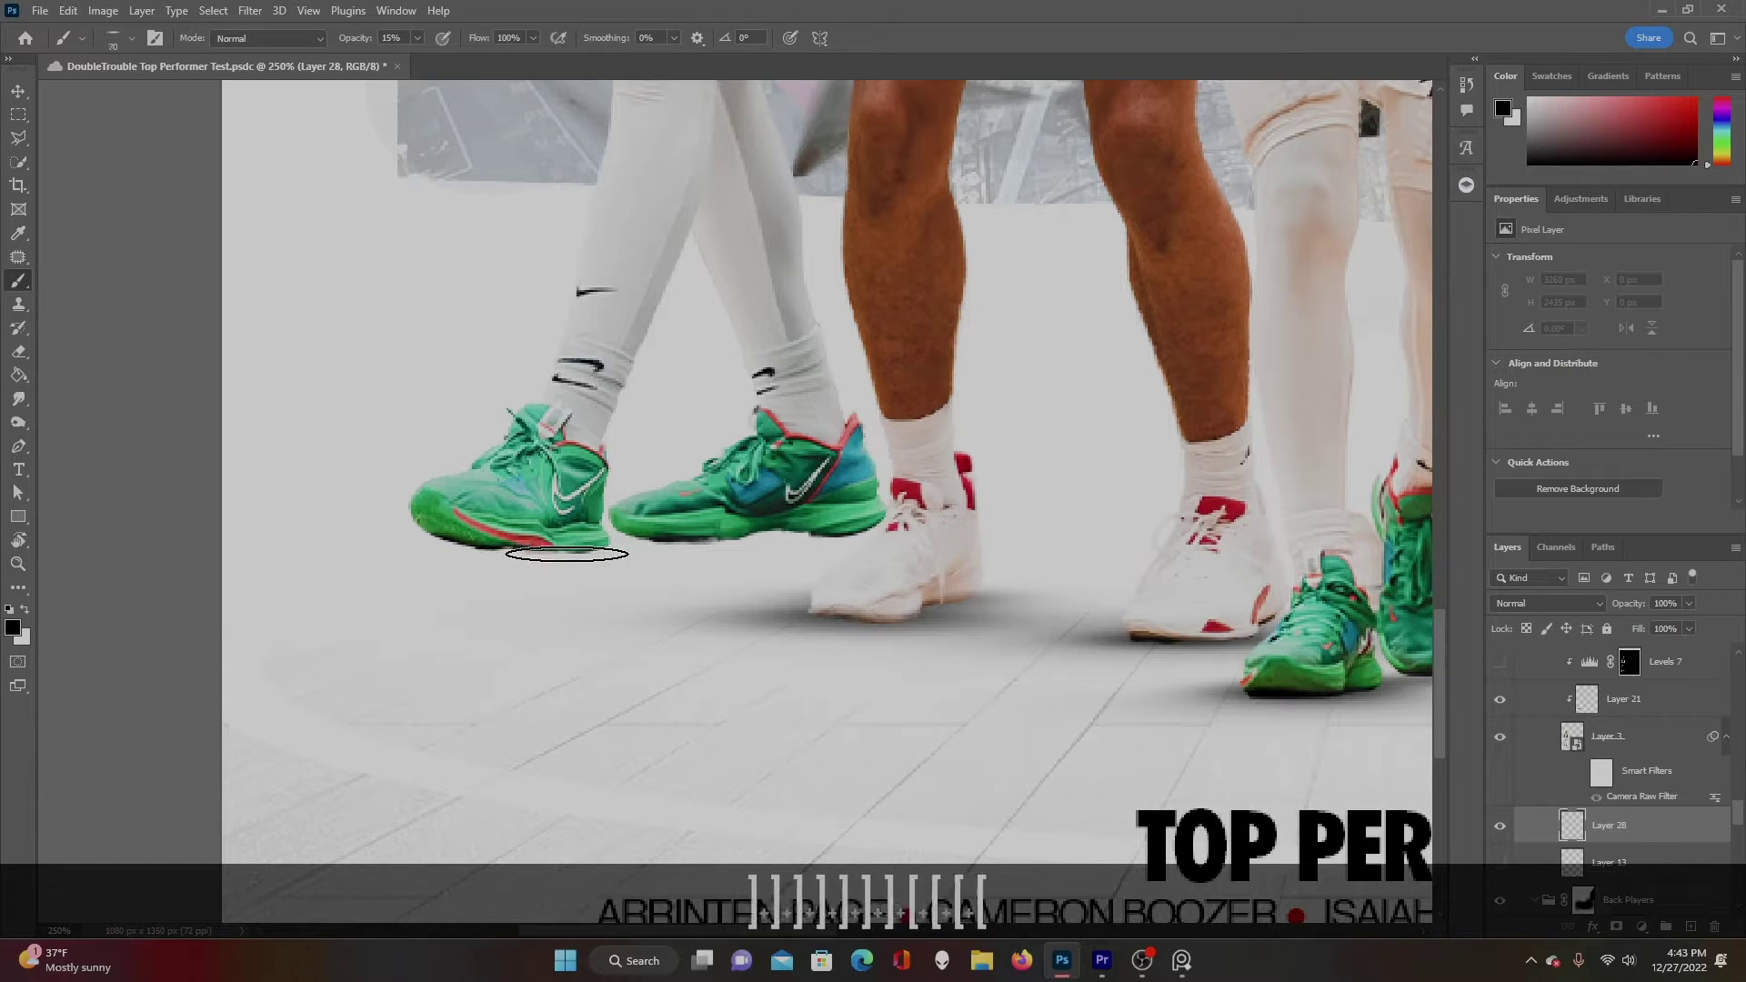
key(bracketleft)
key(bracketleft)
key(bracketleft)
key(bracketleft)
key(bracketright)
key(bracketright)
key(bracketright)
key(bracketright)
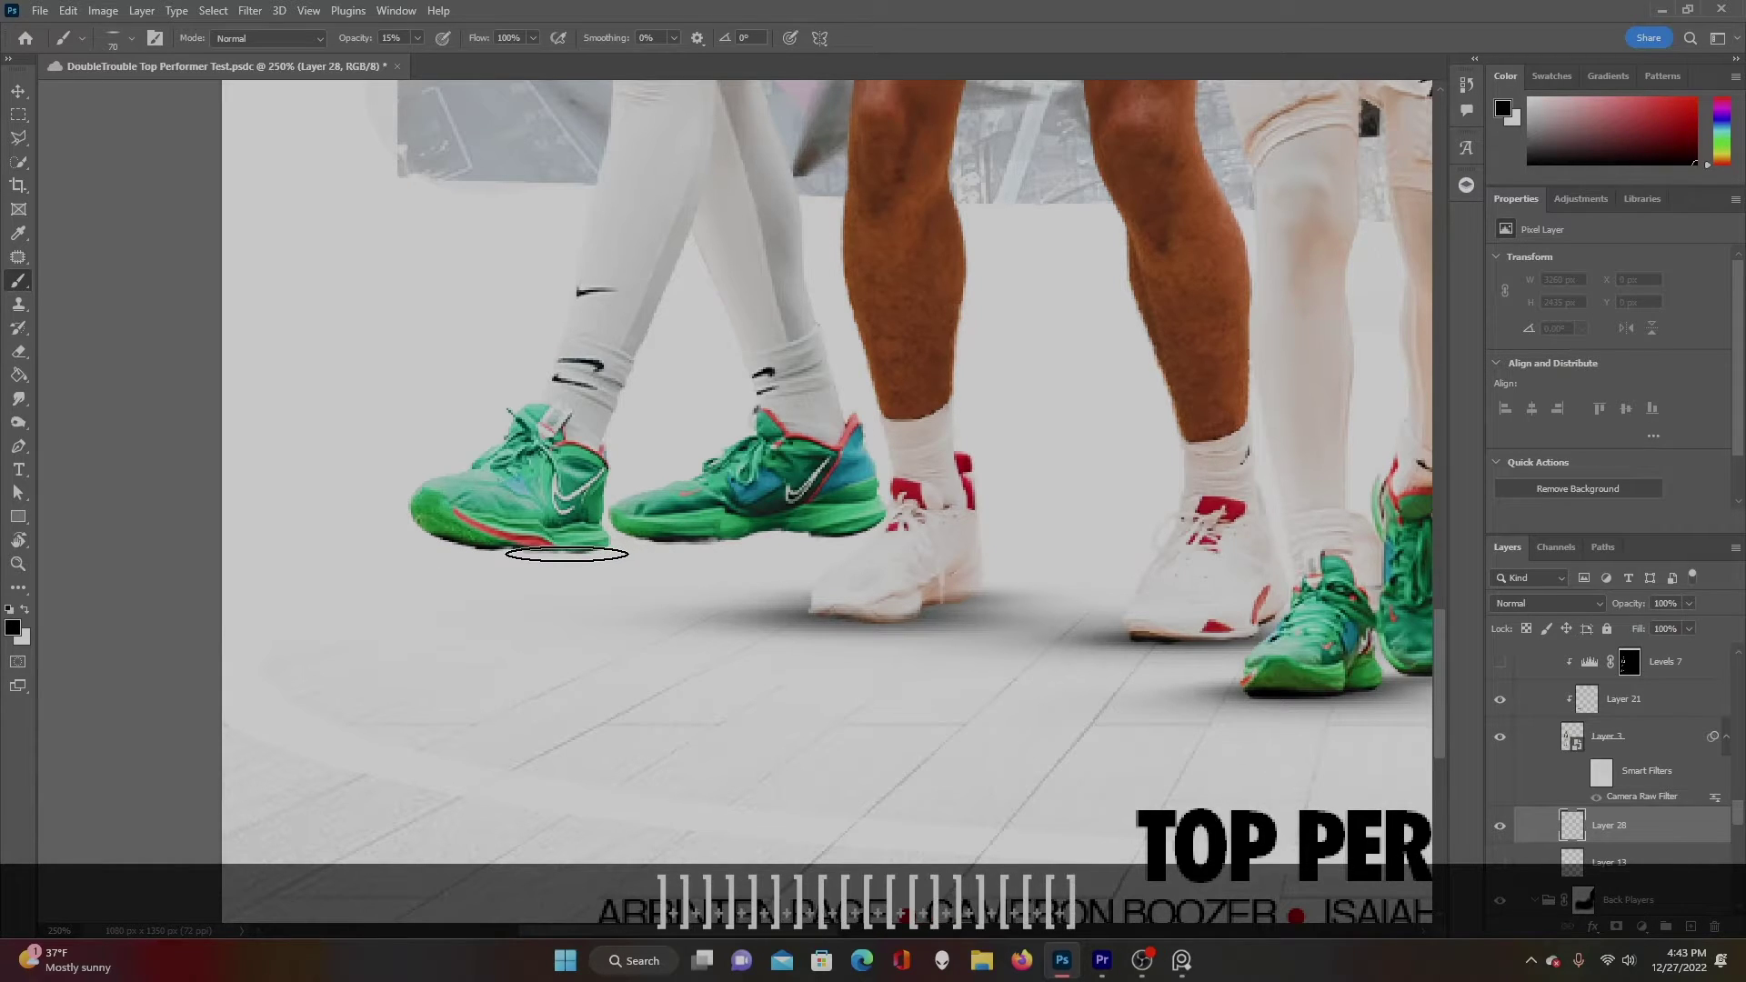
key(bracketright)
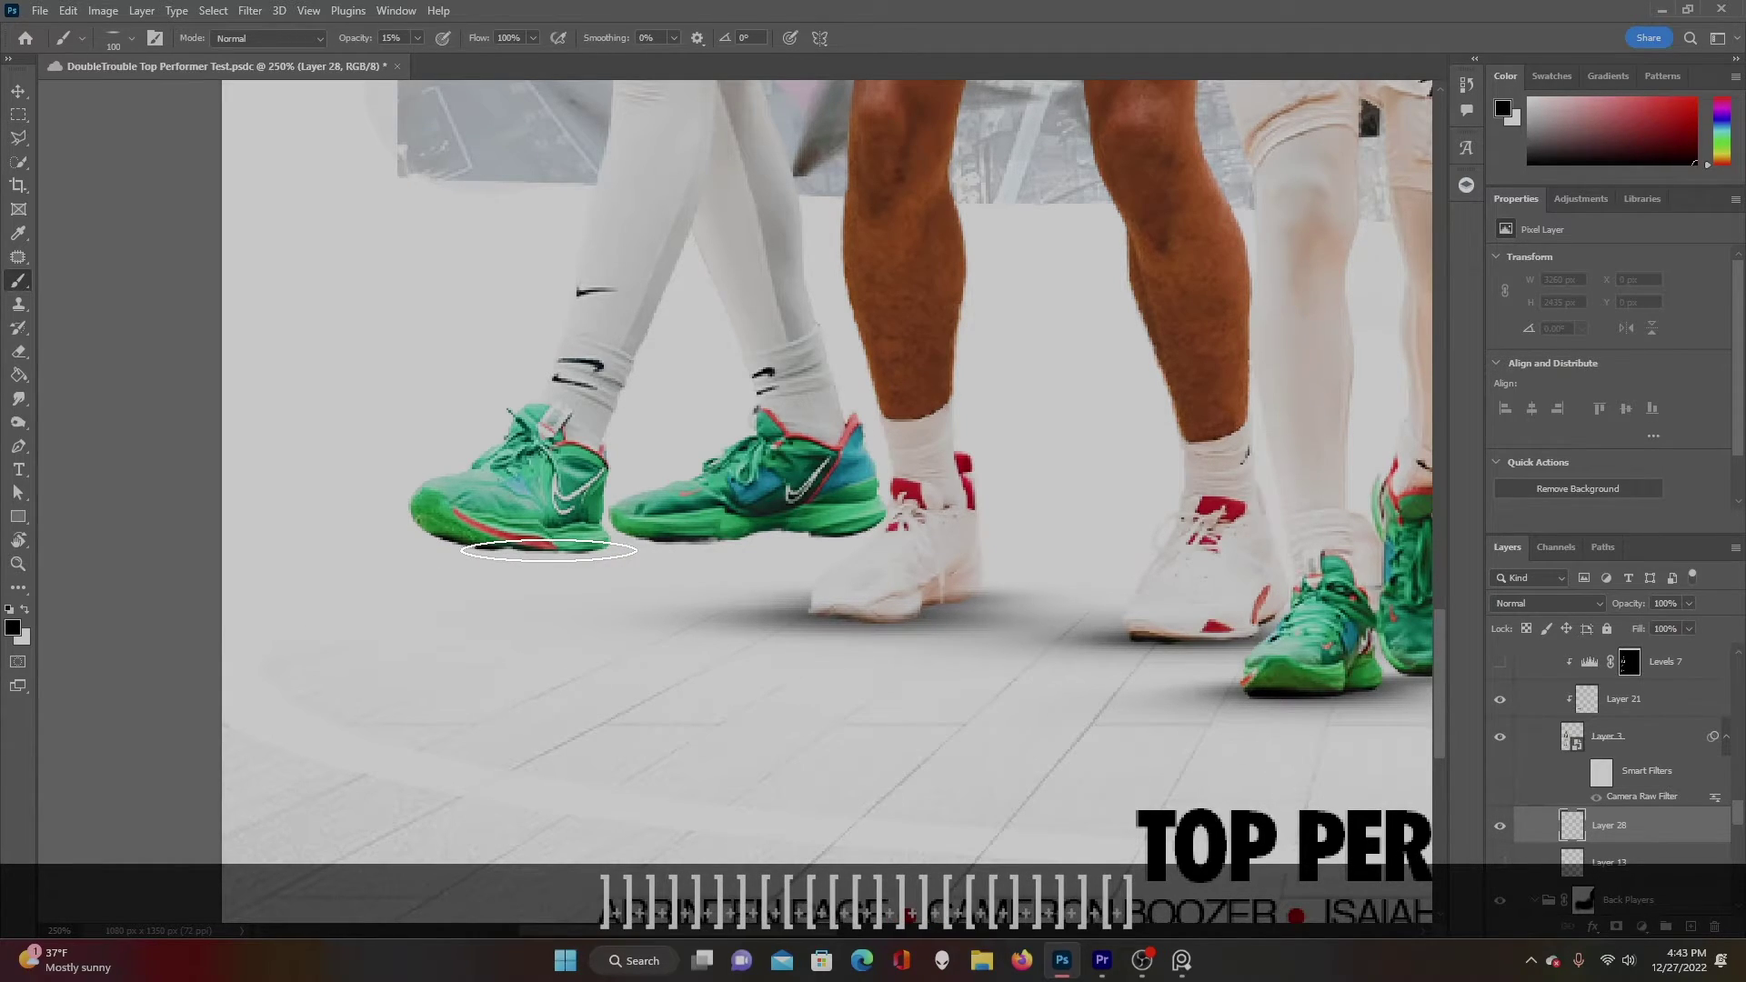
key(bracketleft)
key(bracketleft)
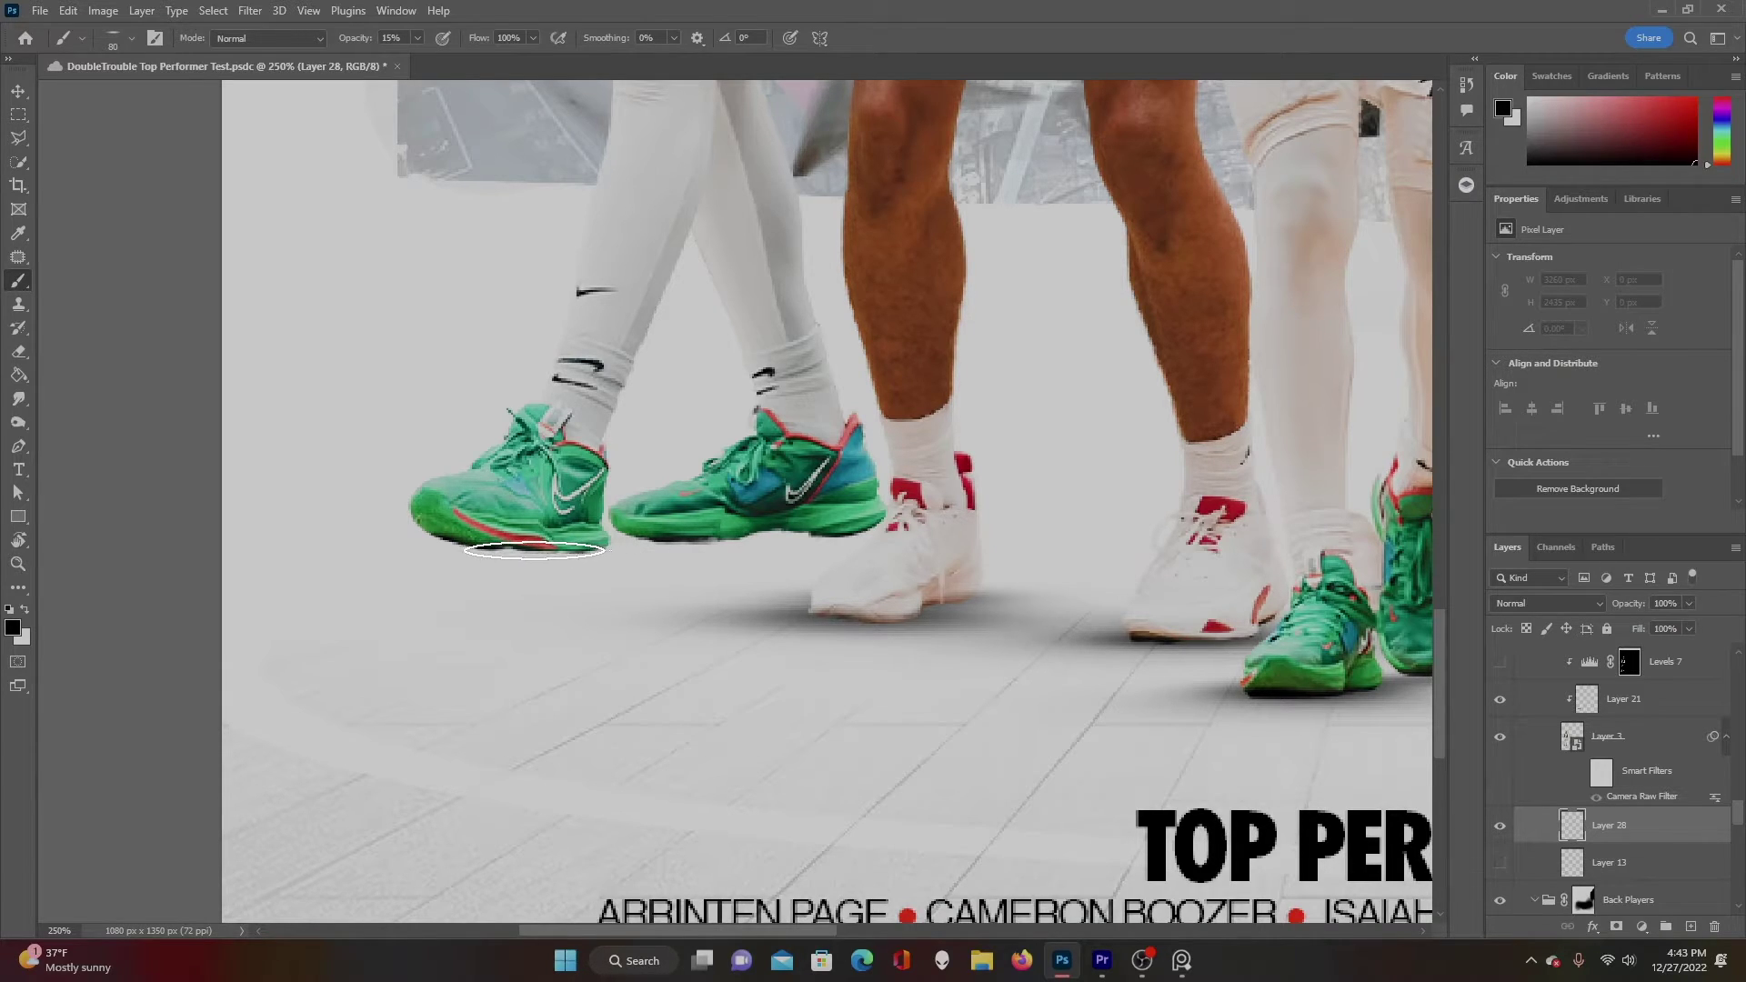
Paint a thin contact shadow under both green shoes on Layer 28, about 287 by 27 px, adjusting the brush to 90 px.
click(547, 548)
mouse_move(548, 548)
mouse_down()
mouse_move(465, 545)
mouse_move(864, 535)
mouse_move(645, 538)
mouse_move(687, 545)
mouse_up()
key(bracketleft)
key(bracketleft)
key(bracketright)
key(bracketright)
key(bracketright)
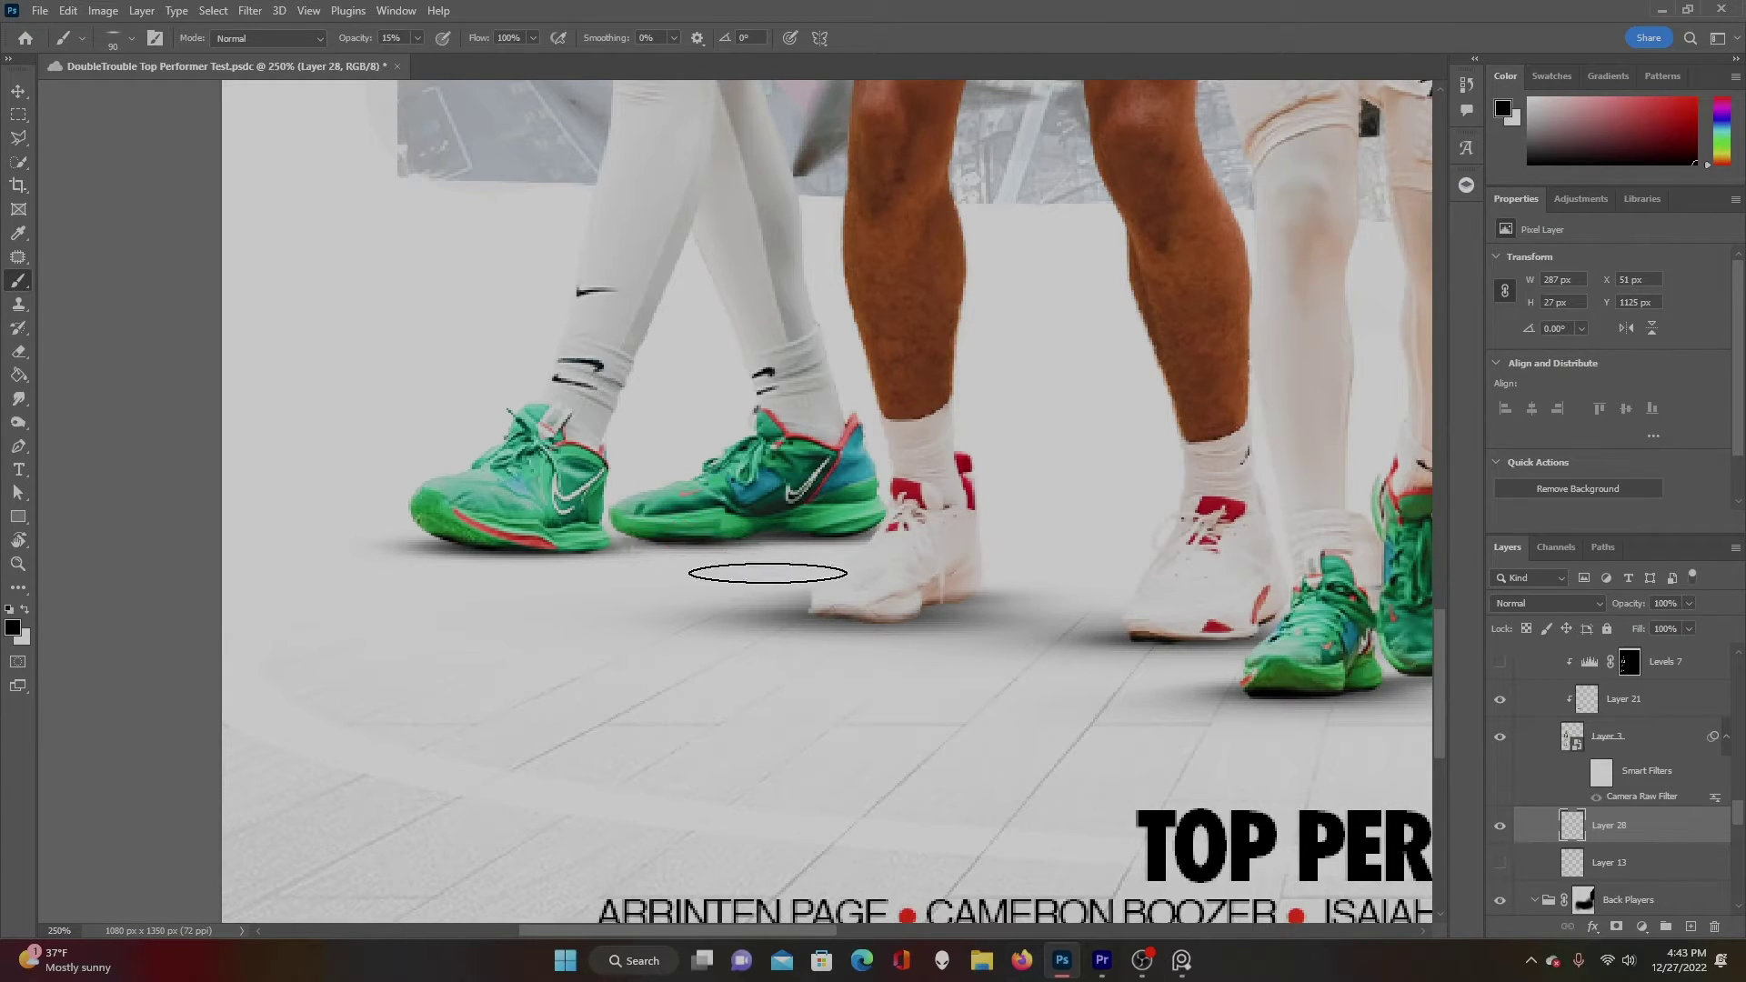
Extend the shadow beneath both green shoes with a softer, wider pass at a 150 px brush size, reaching about 338 by 46 px.
click(64, 930)
text(100)
key(Return)
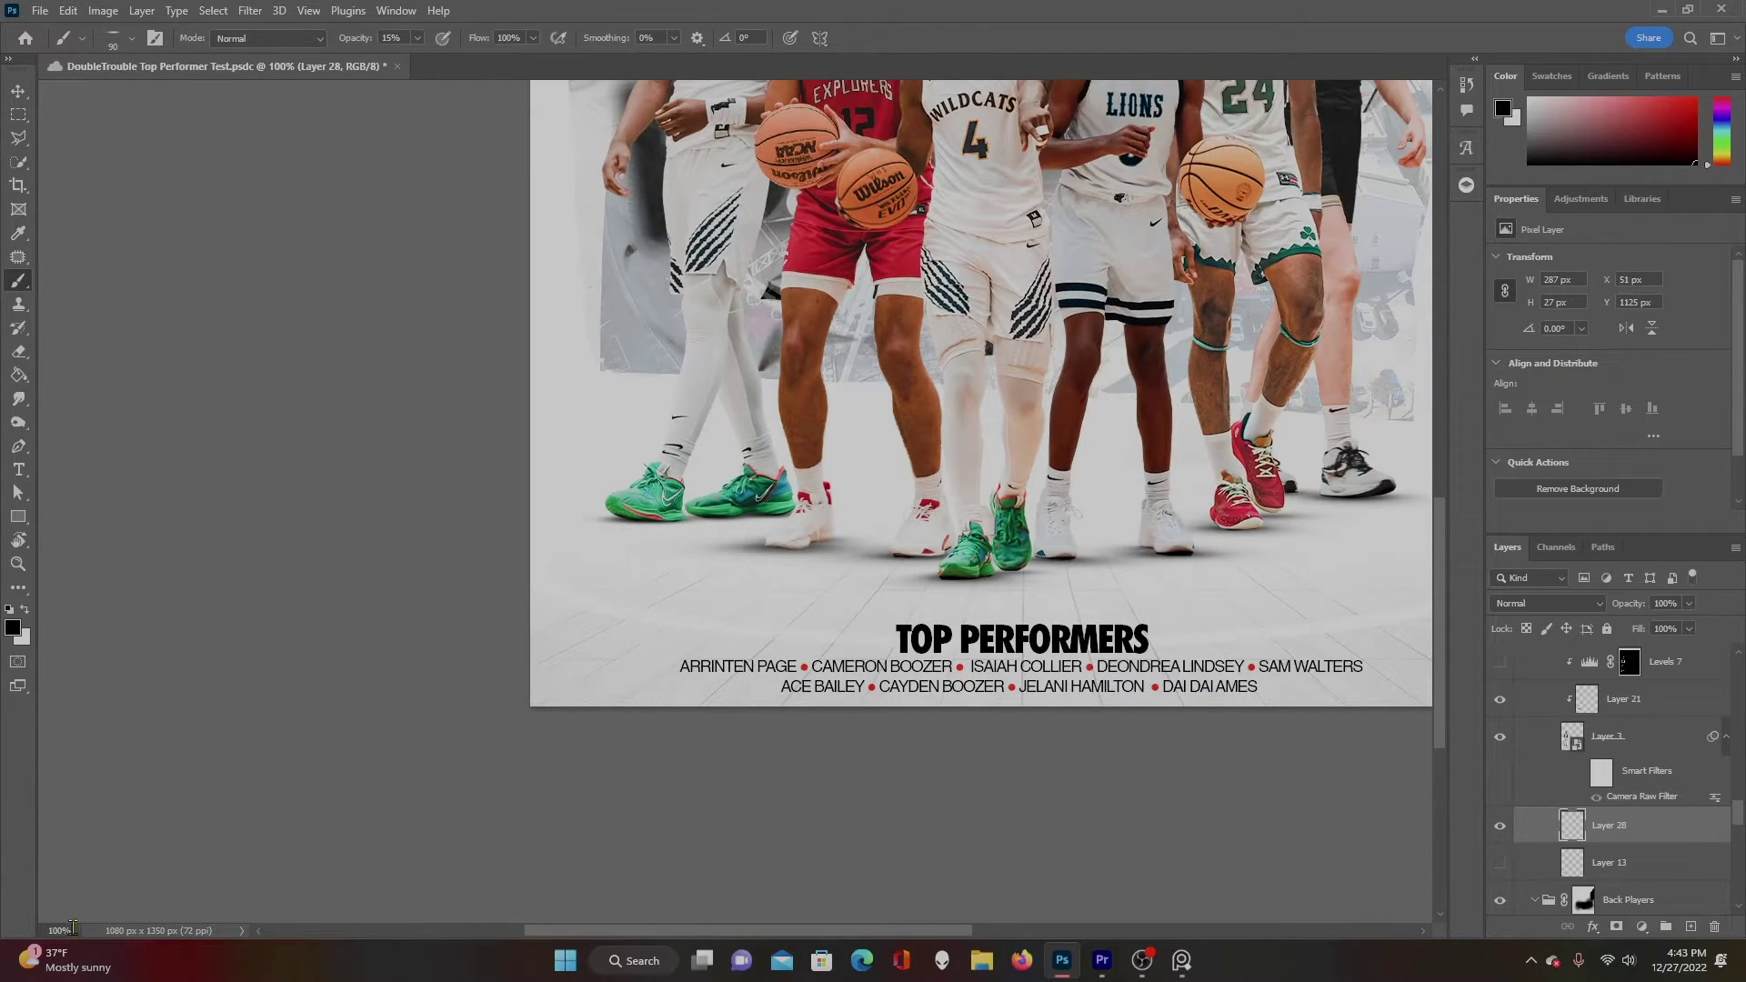
text(250)
key(Return)
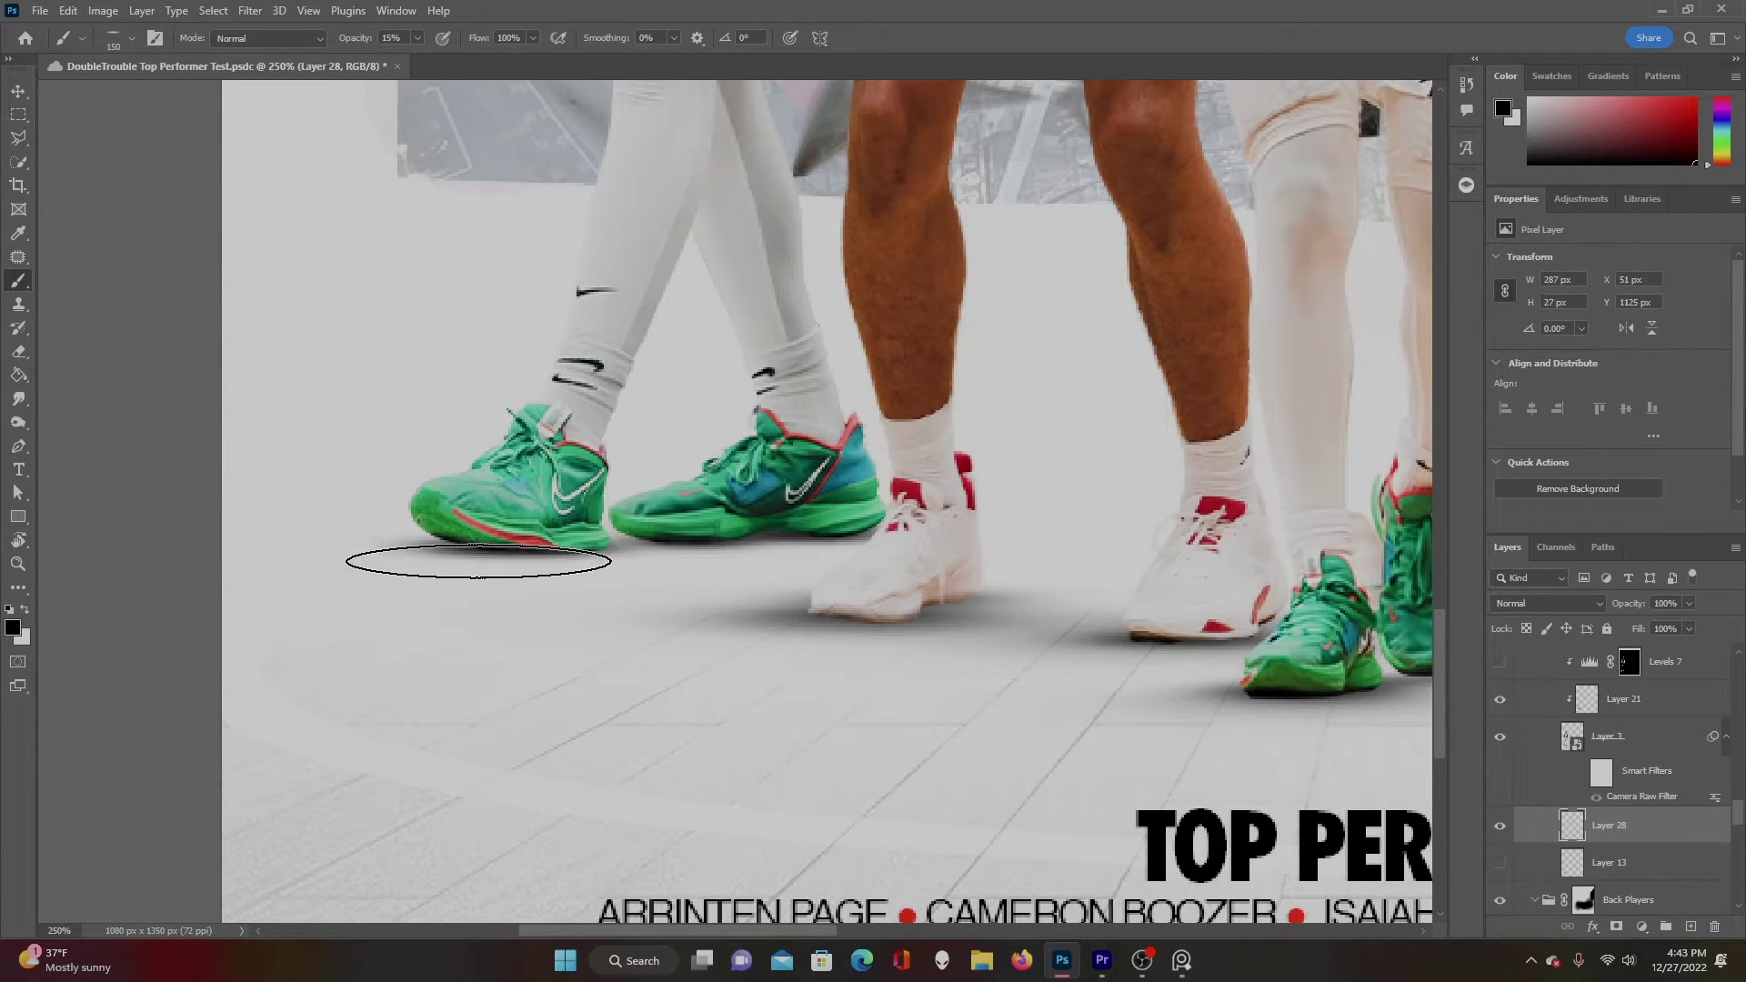
mouse_move(473, 565)
mouse_down()
mouse_move(455, 560)
mouse_move(515, 553)
mouse_move(401, 557)
mouse_move(723, 551)
mouse_up()
key(bracketright)
key(bracketright)
key(bracketleft)
key(bracketleft)
key(bracketleft)
key(bracketleft)
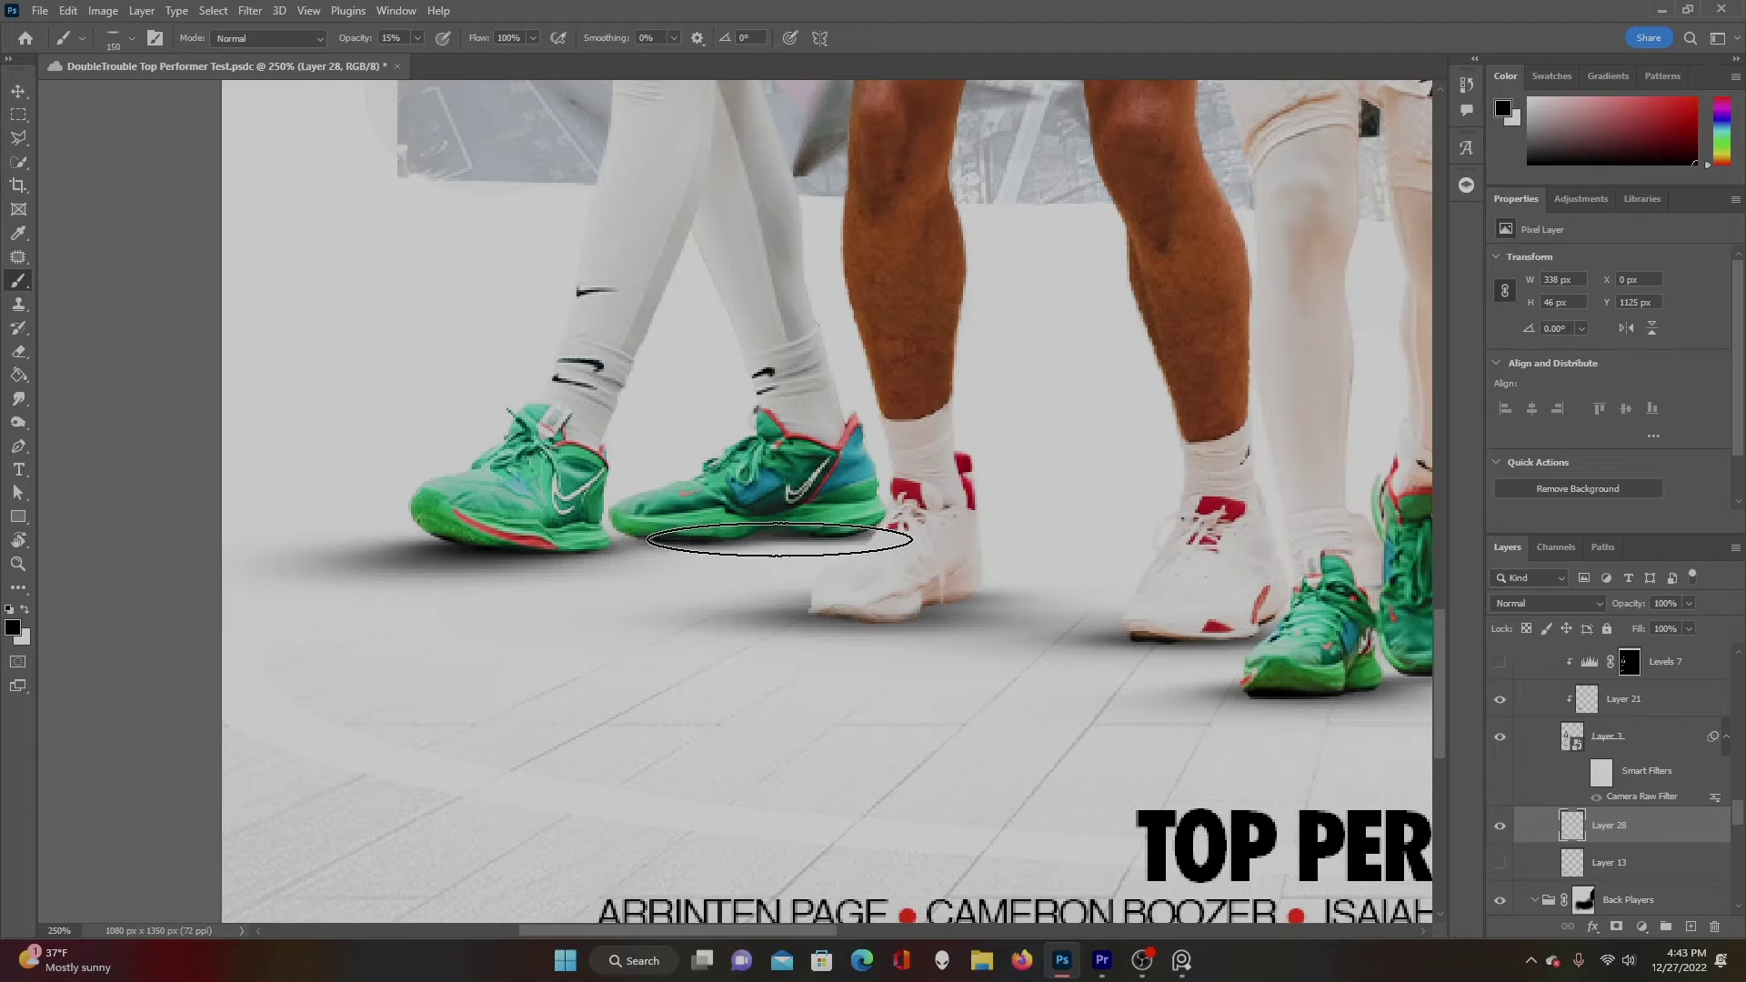
Enlarge the flattened brush tip to 250 px over the green shoes.
key(bracketright)
key(bracketright)
key(bracketright)
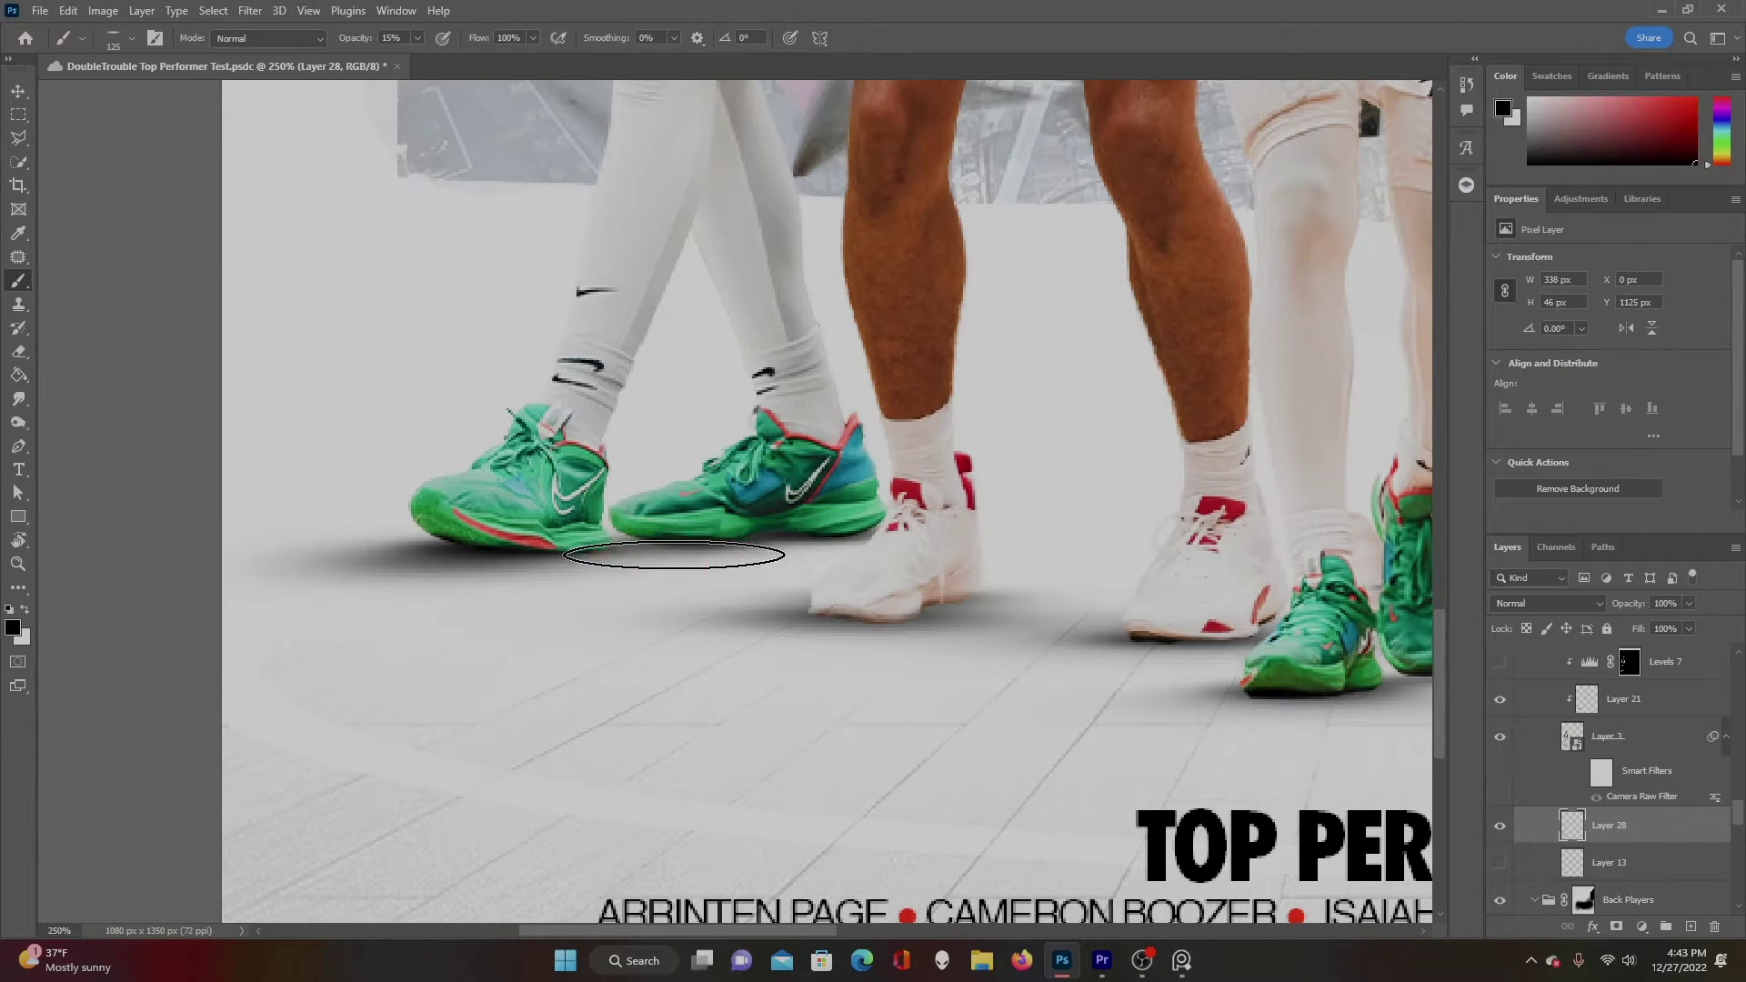
key(bracketright)
key(bracketright)
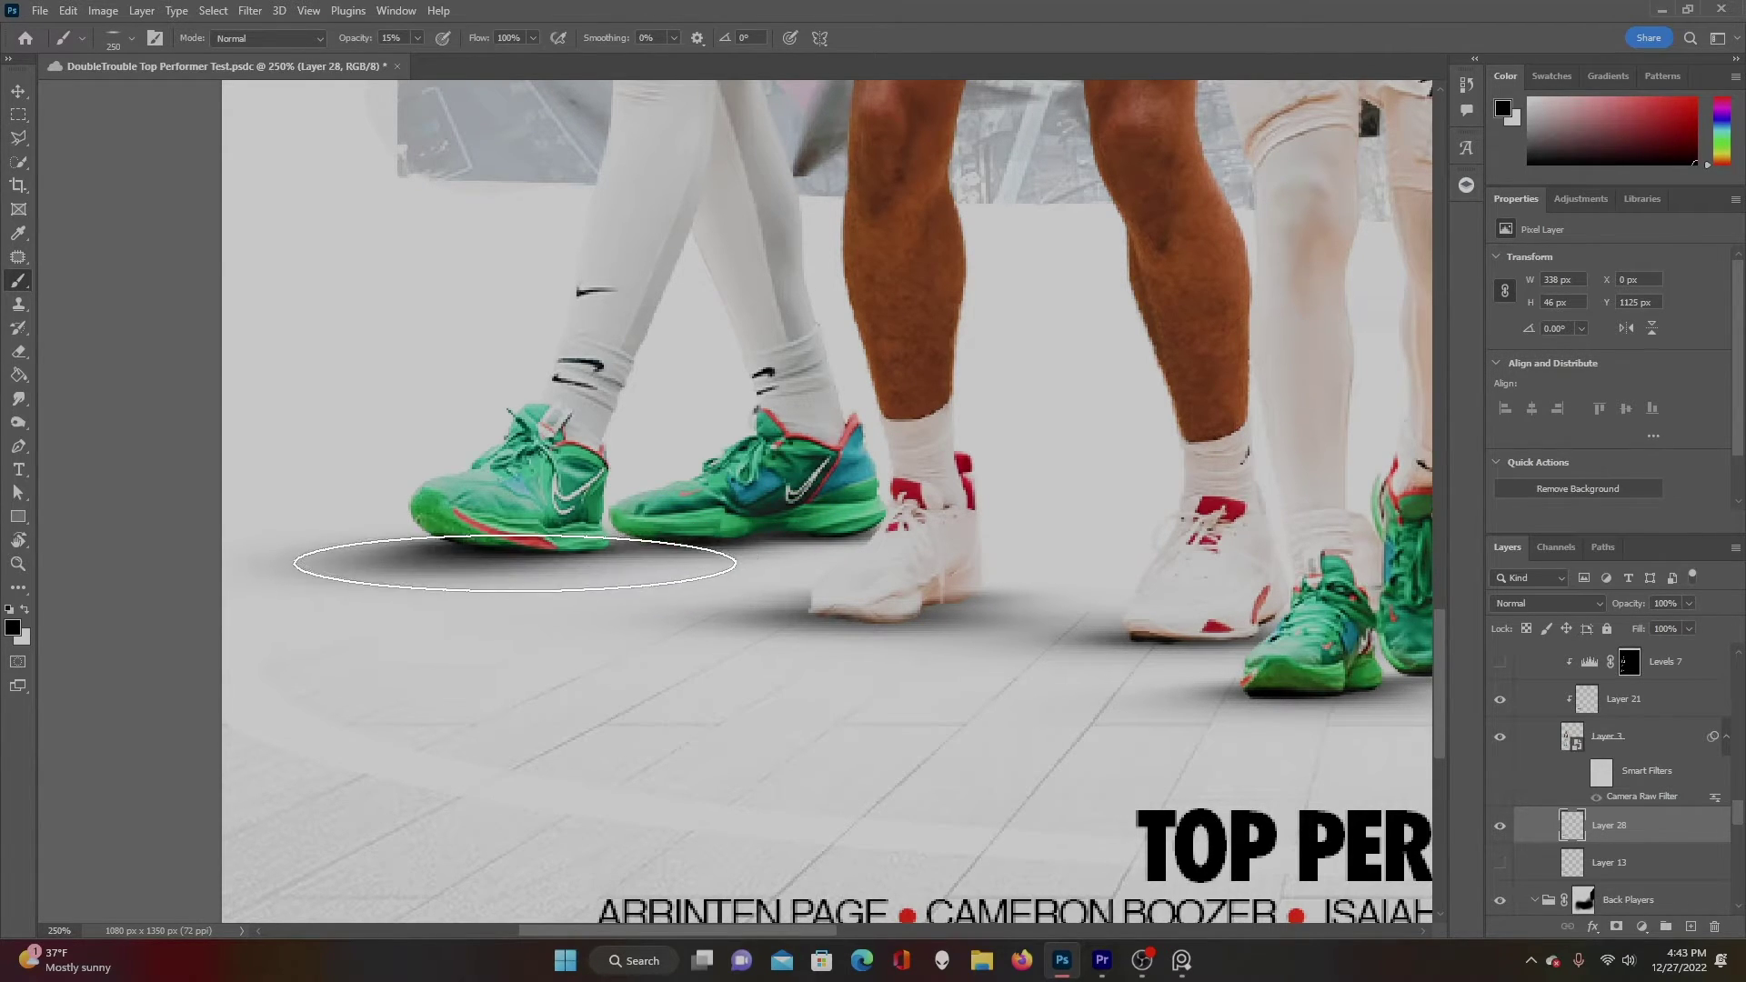
Review the painted foot shadows against the whole poster at 100% and 50%, and switch to the Move tool.
click(12, 928)
text(100)
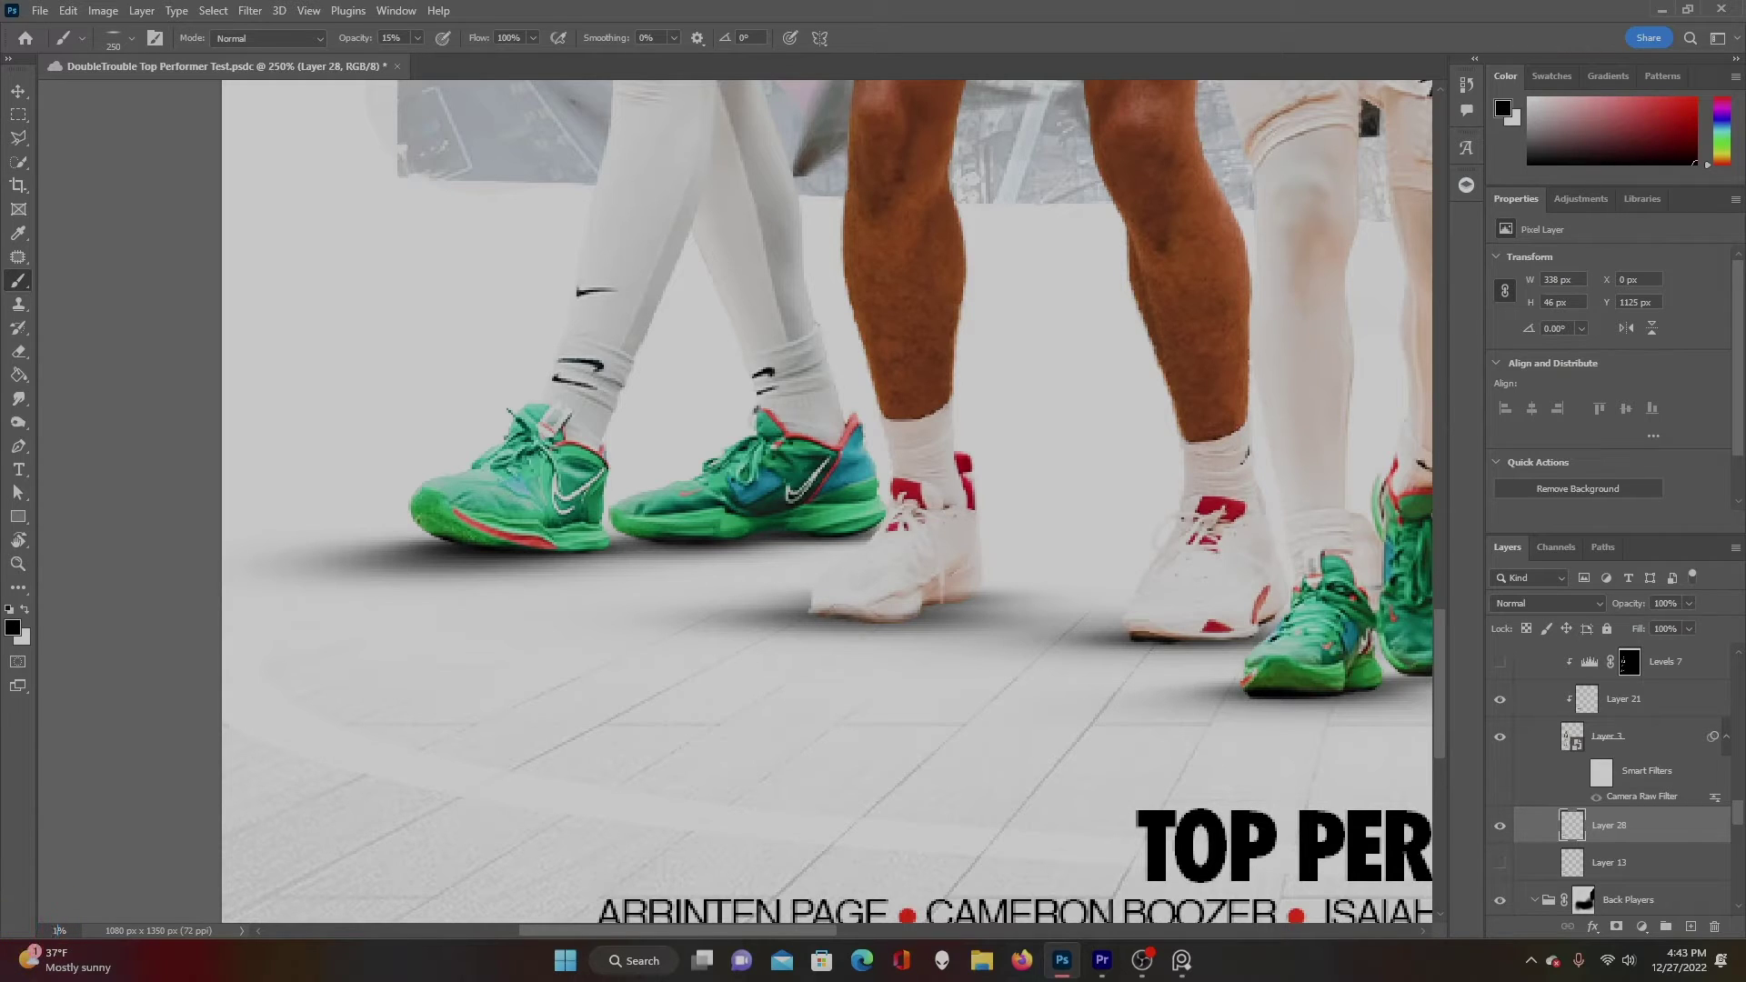
key(Return)
drag(727, 503, 527, 725)
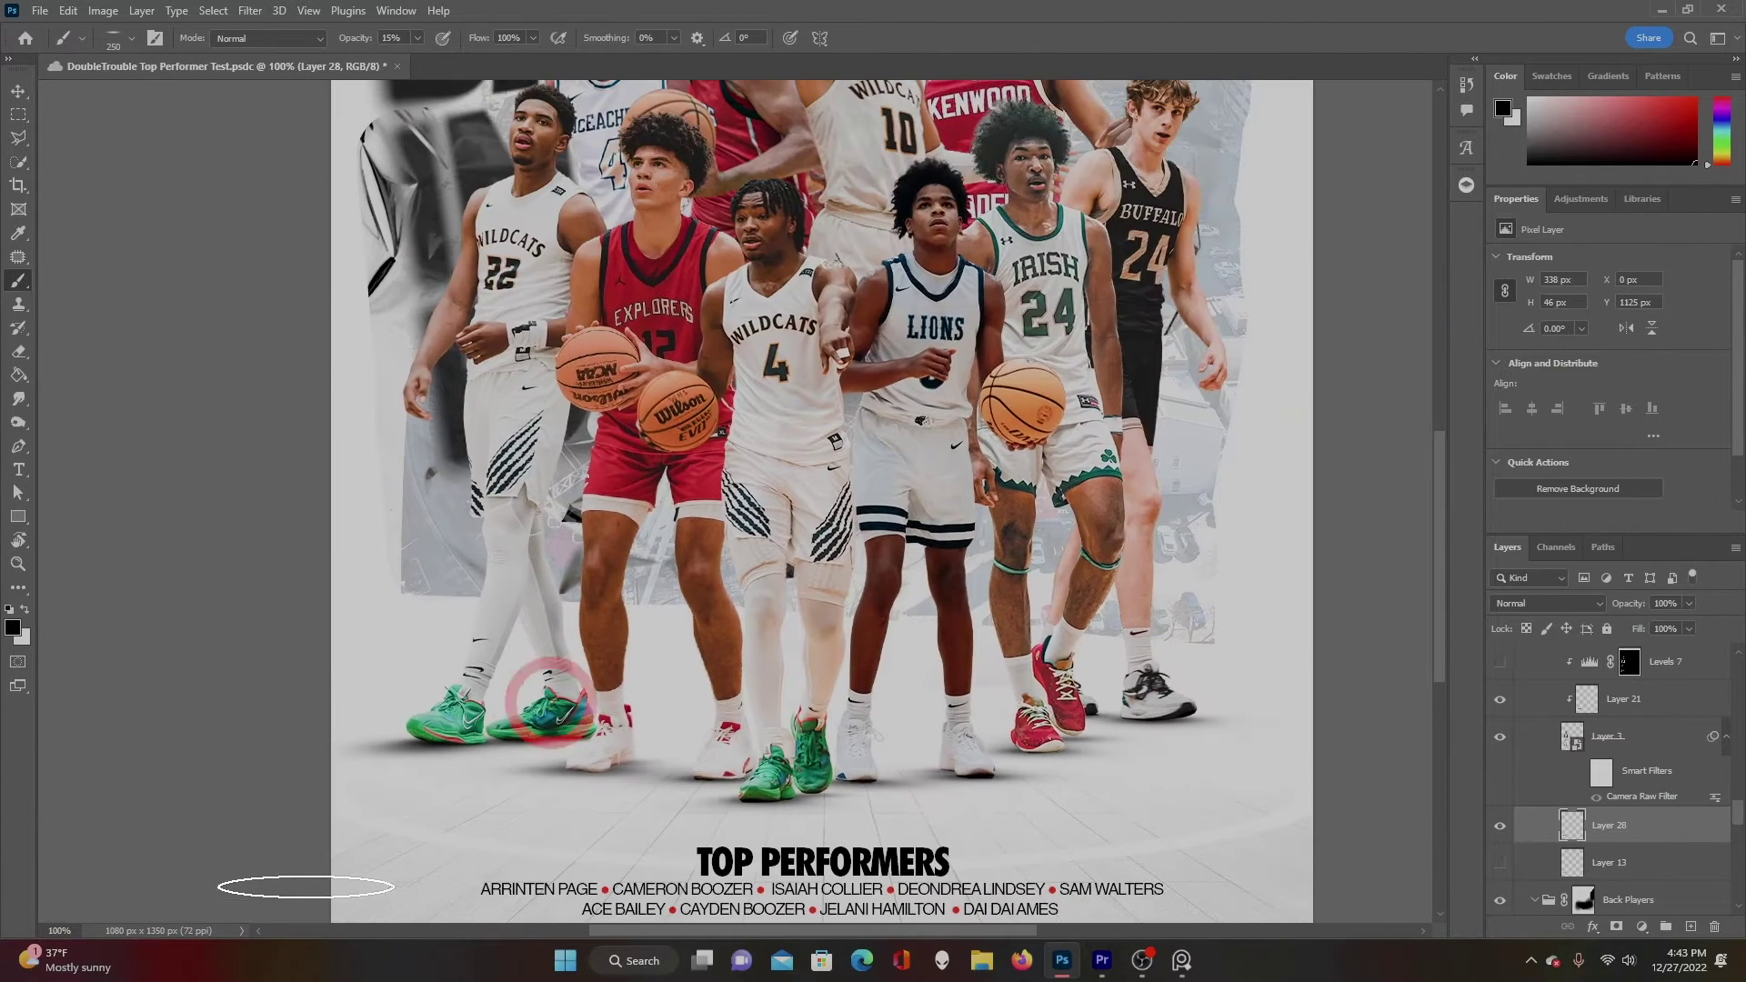
click(60, 930)
text(50)
key(Return)
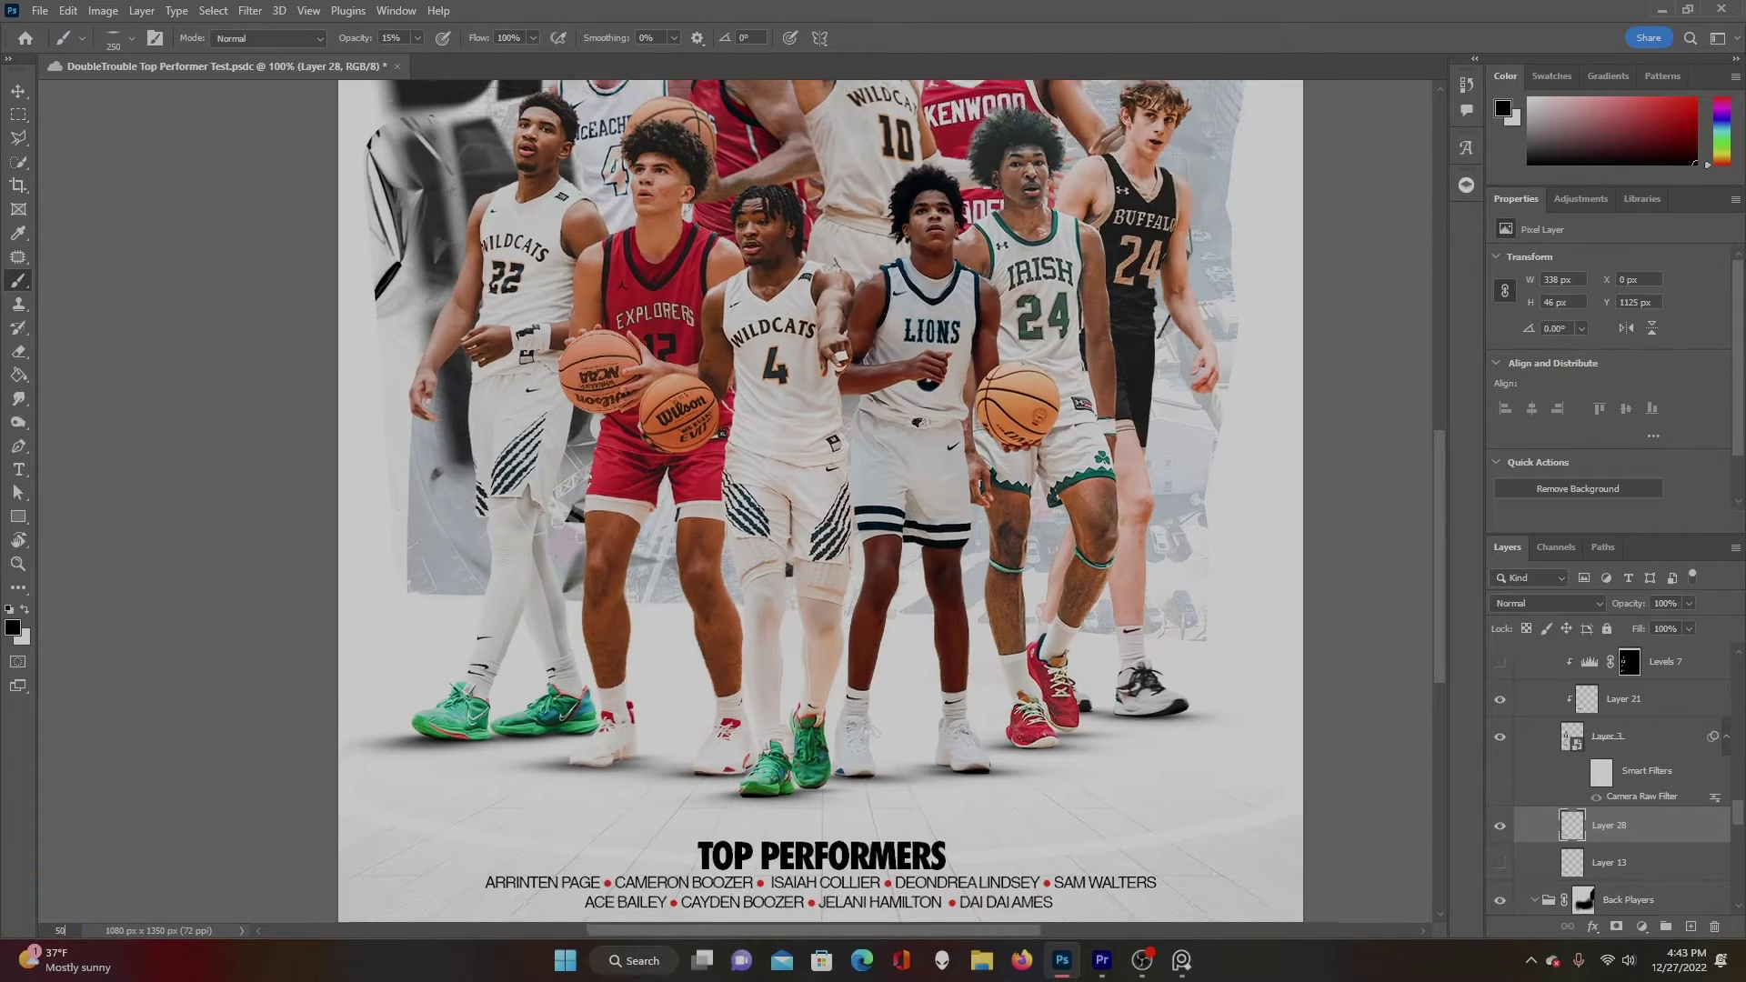
drag(716, 562, 656, 625)
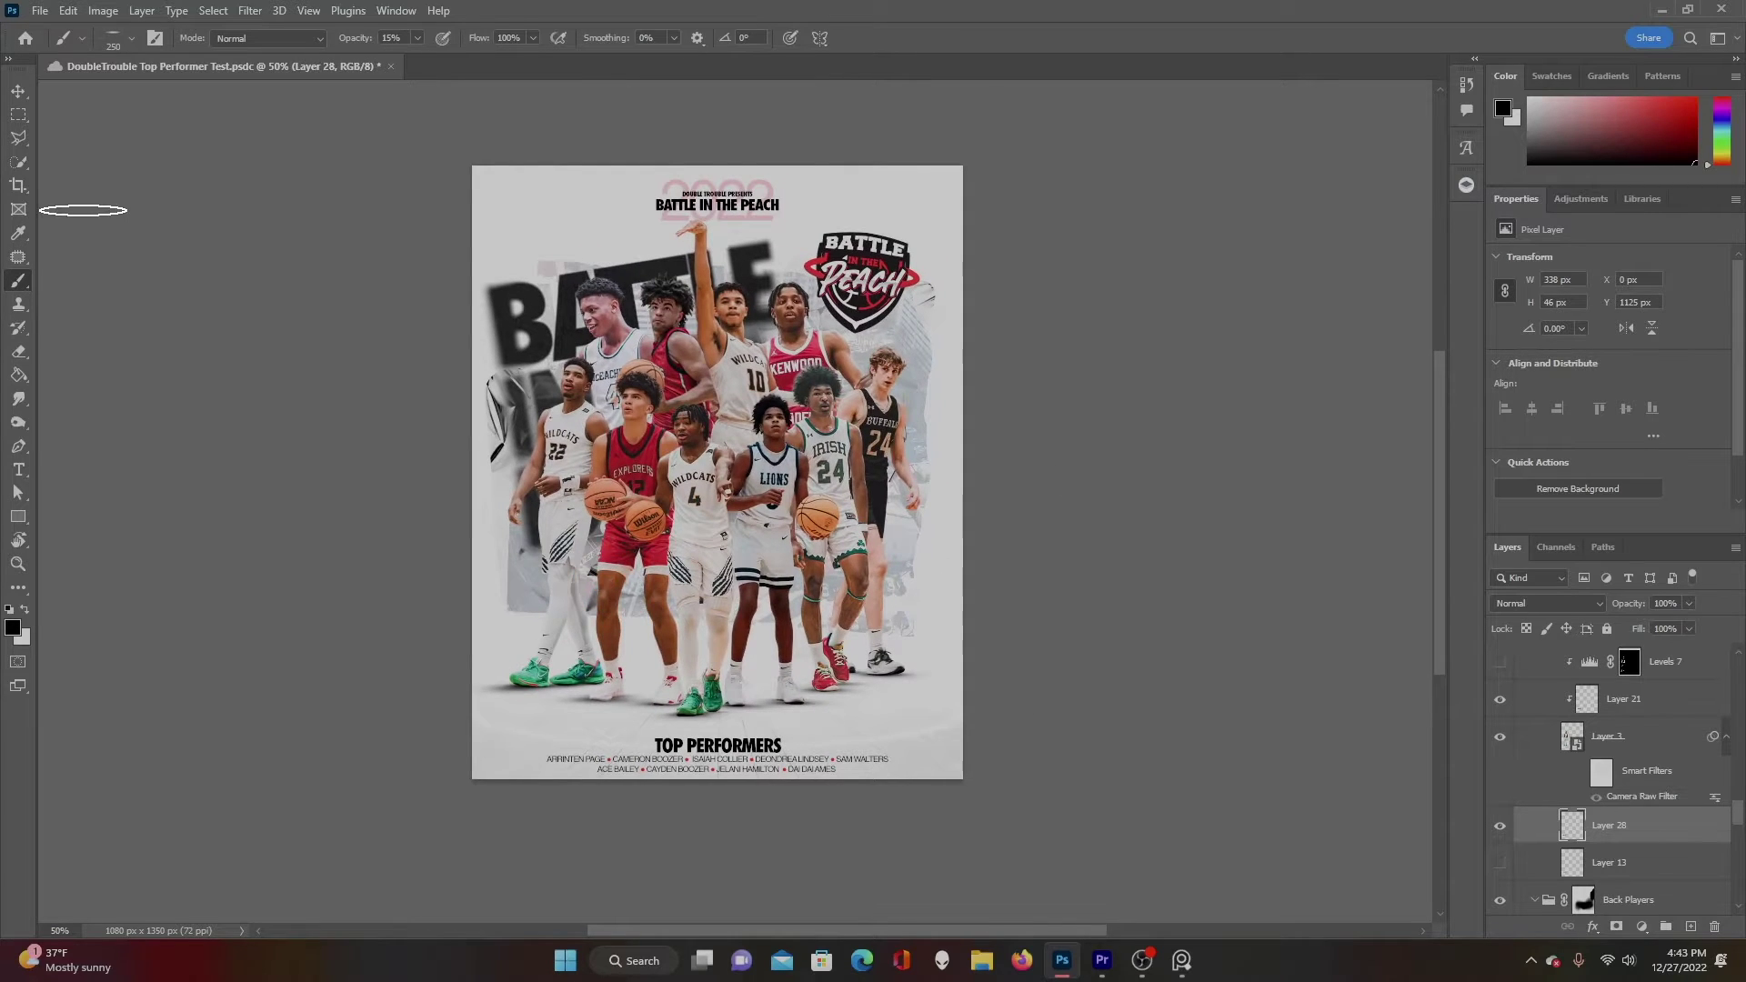
click(18, 91)
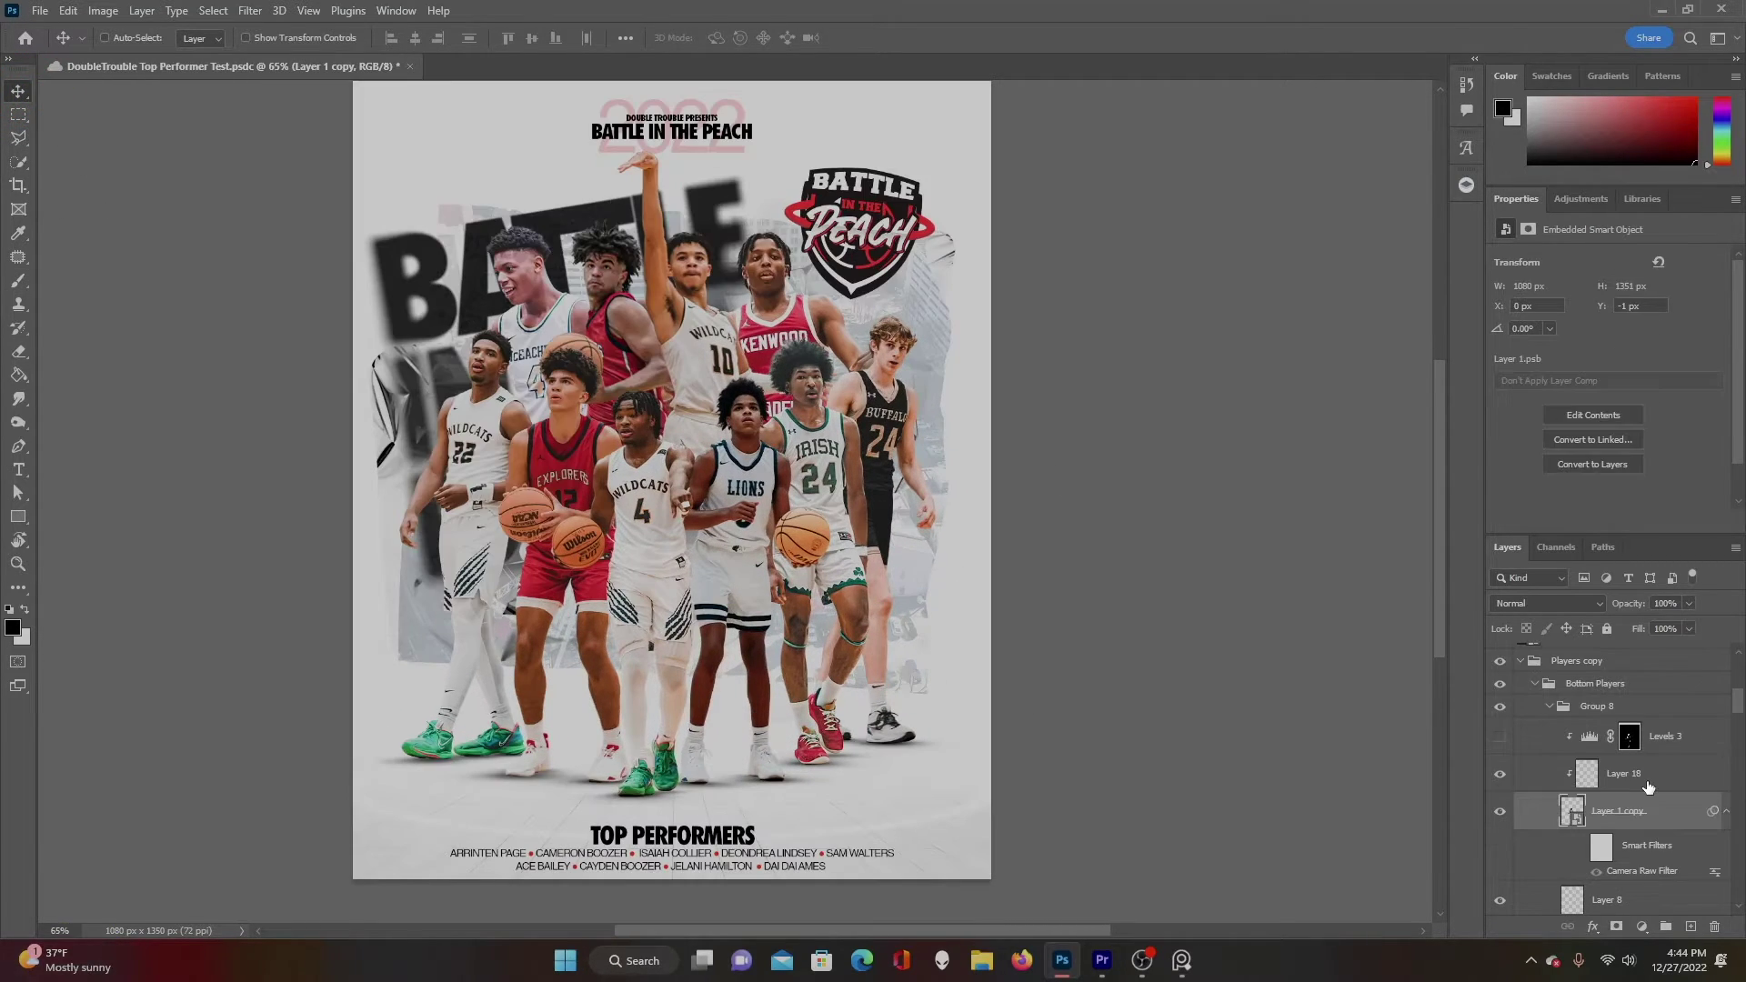
Open the Camera Raw Filter on Layer 1 copy in Group 8 and show its Basic adjustments.
click(1595, 875)
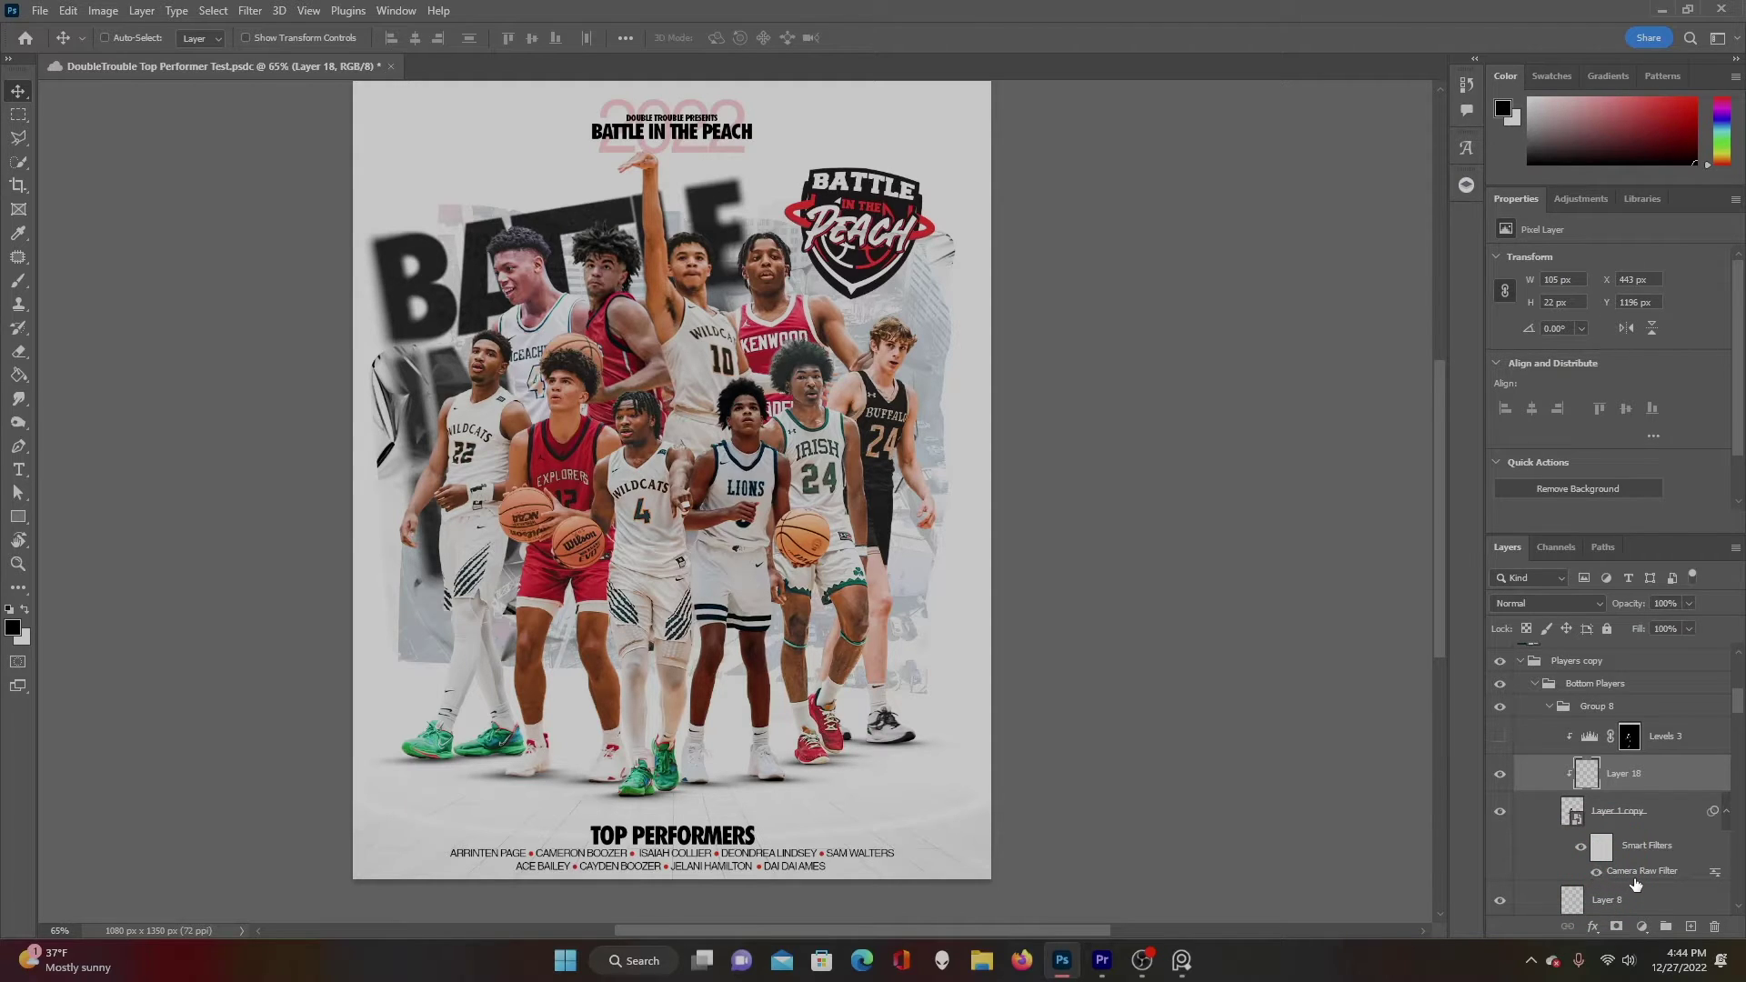
click(1642, 877)
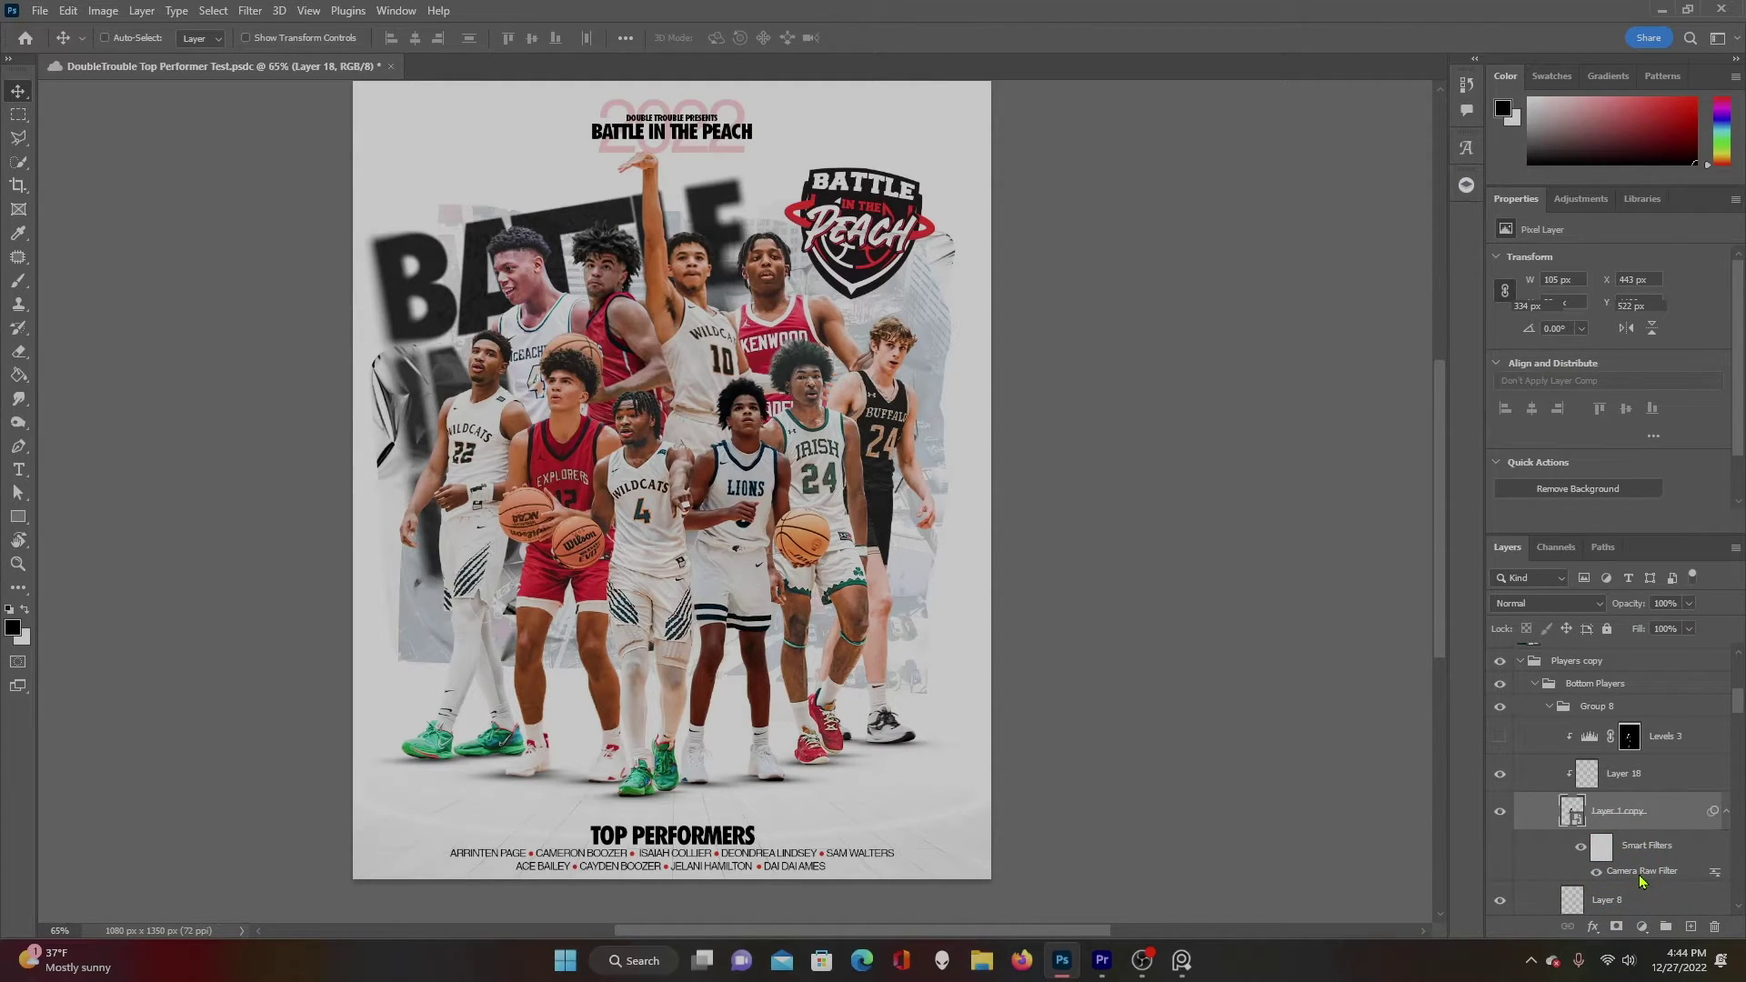
double_click(1639, 877)
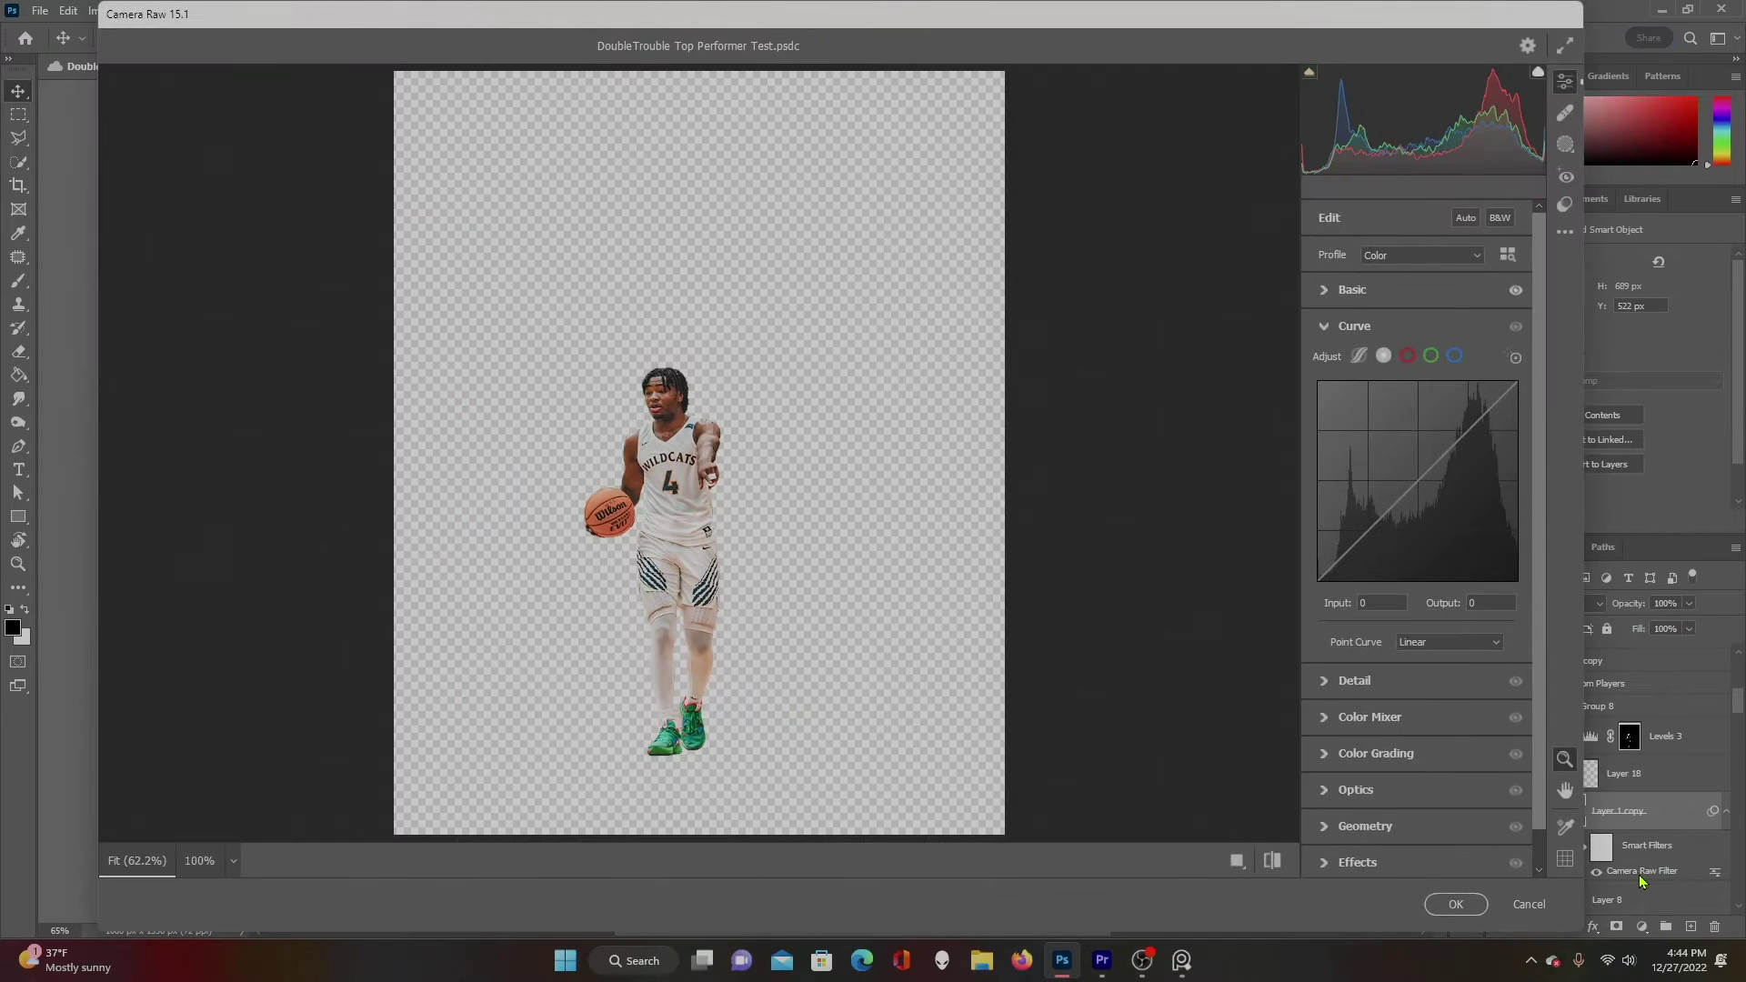
click(1333, 293)
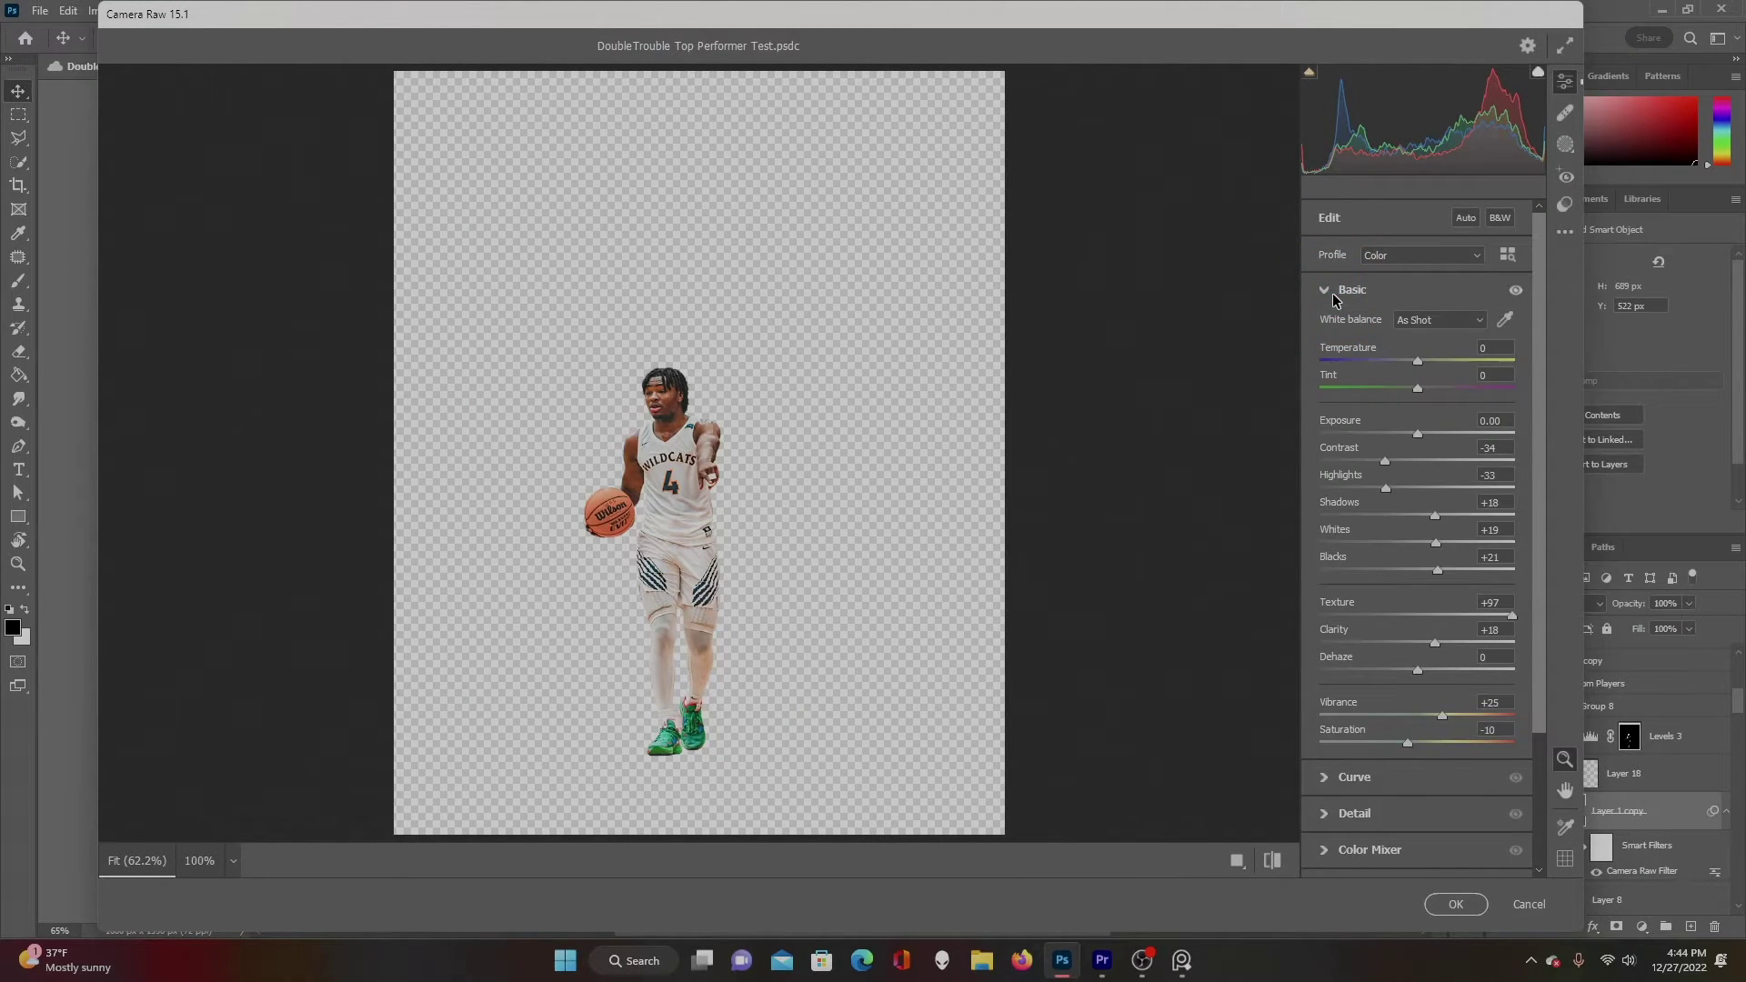
Inspect the player wearing 4 from head to shoes at 100%, and accept the Camera Raw settings without changes.
click(647, 448)
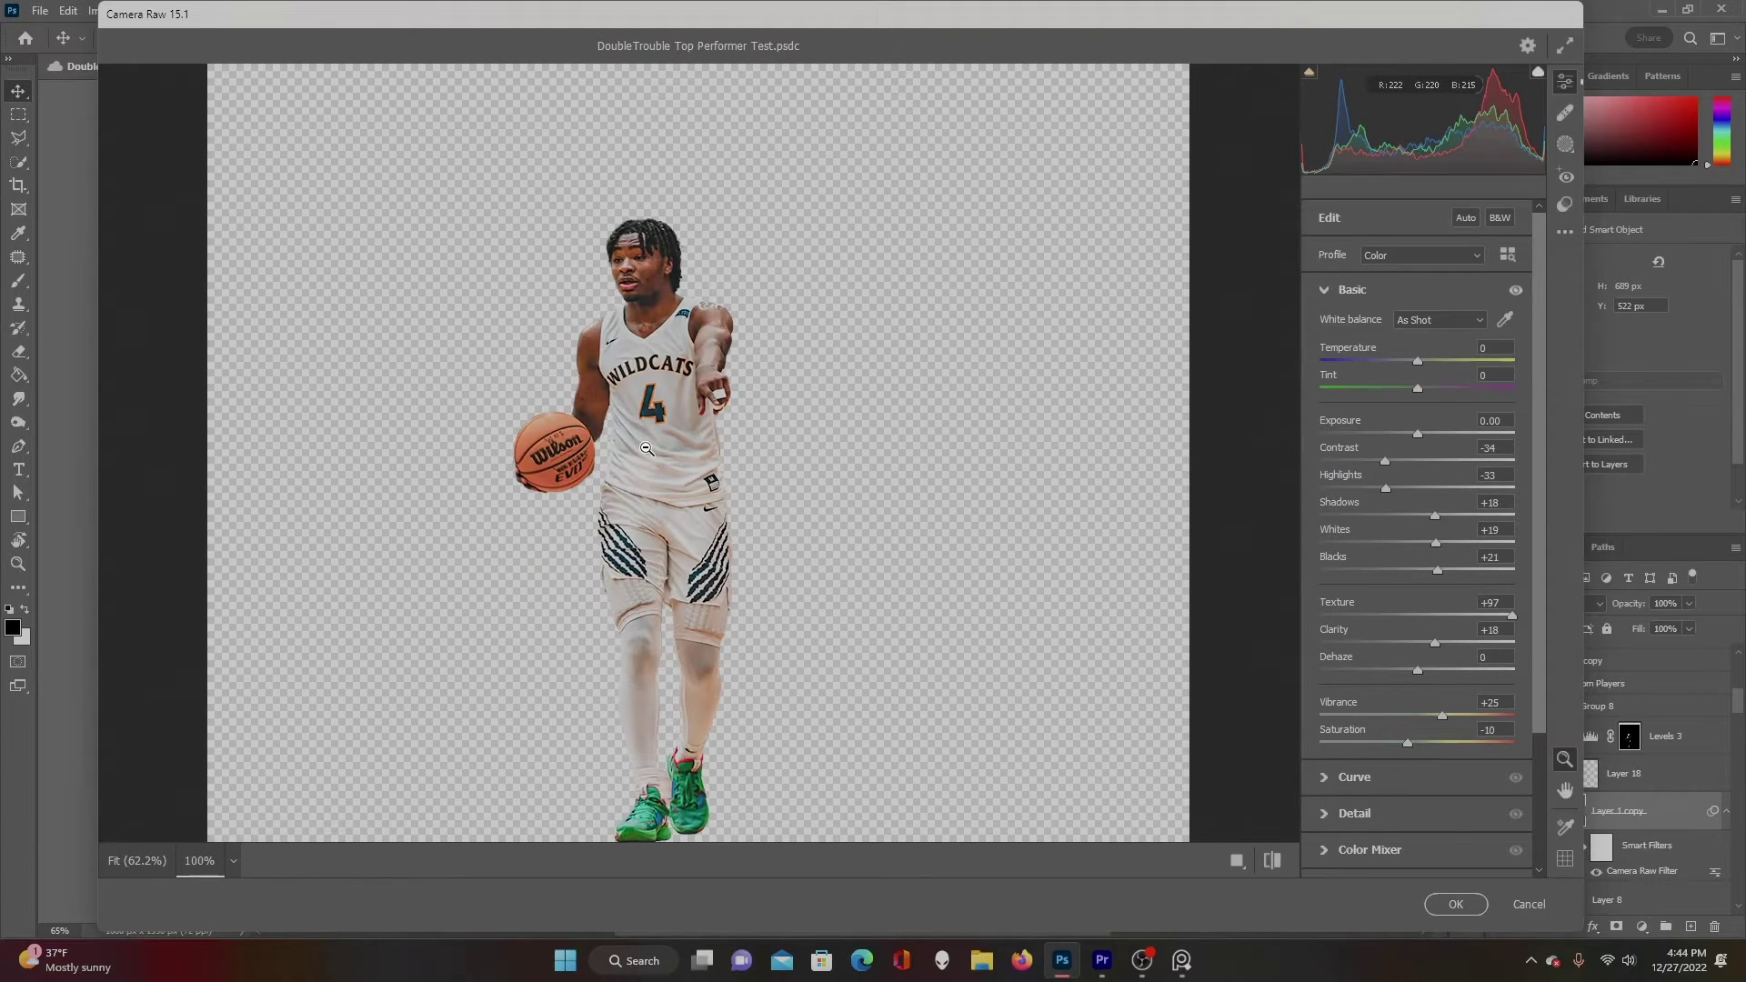
scroll(646, 448, down, 1)
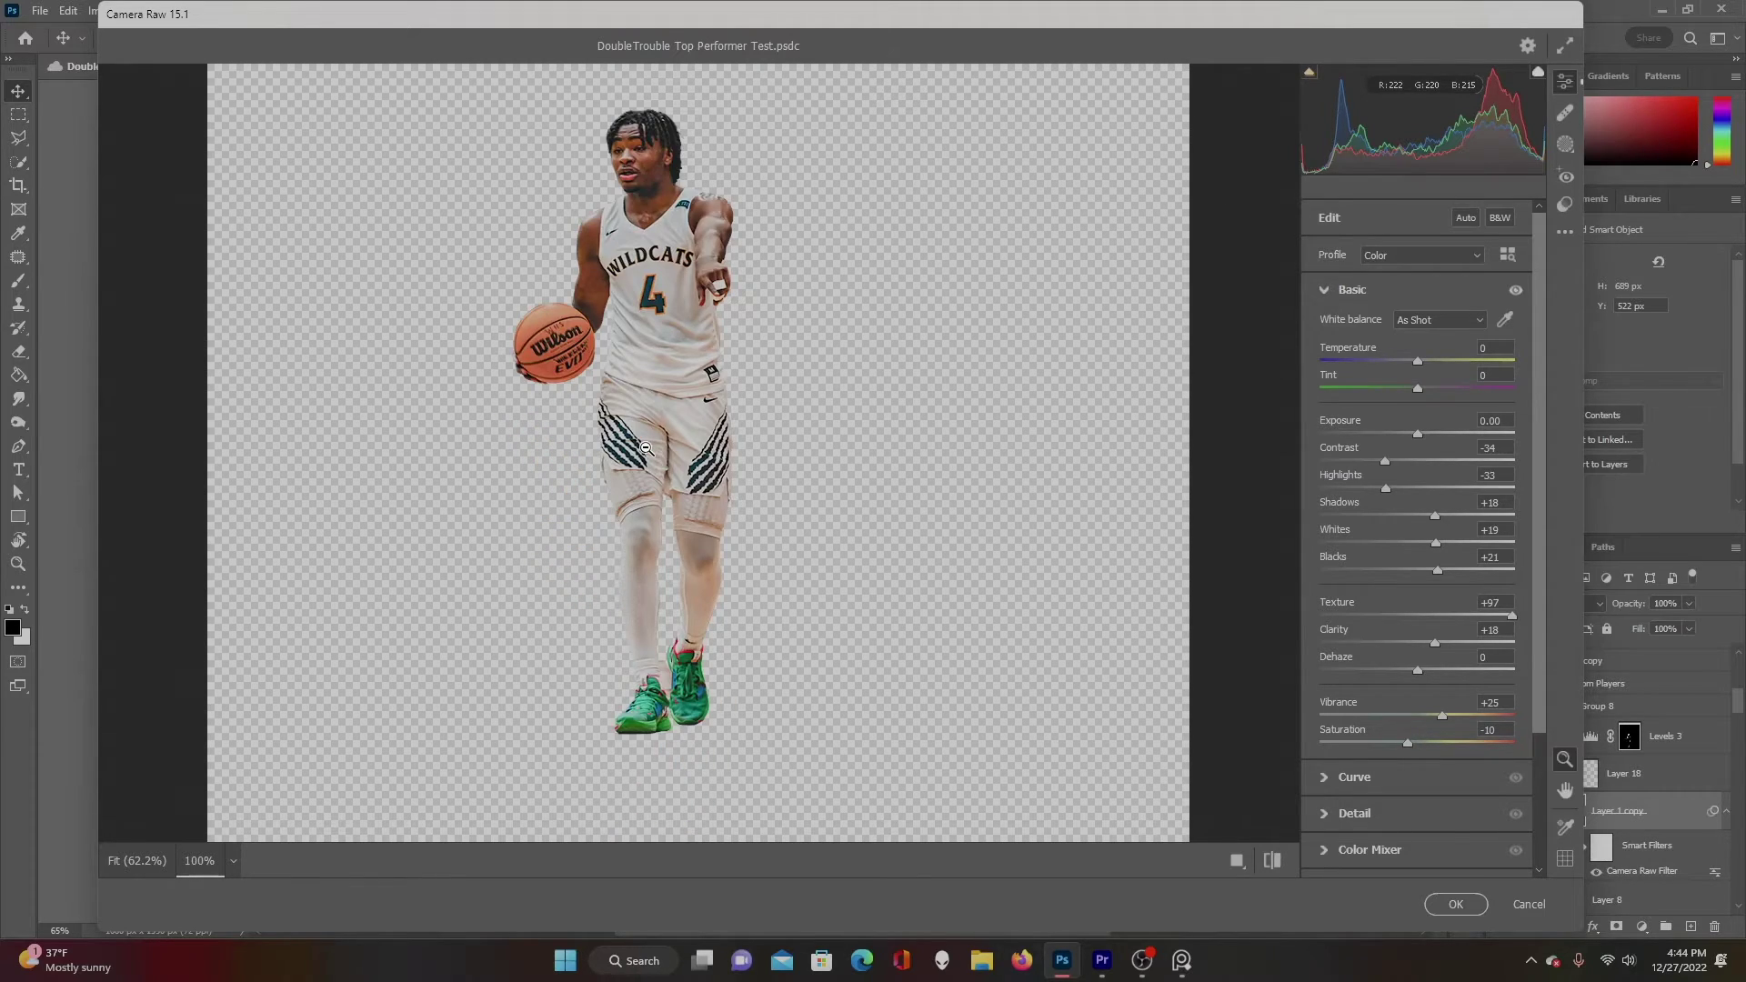
scroll(647, 449, up, 1)
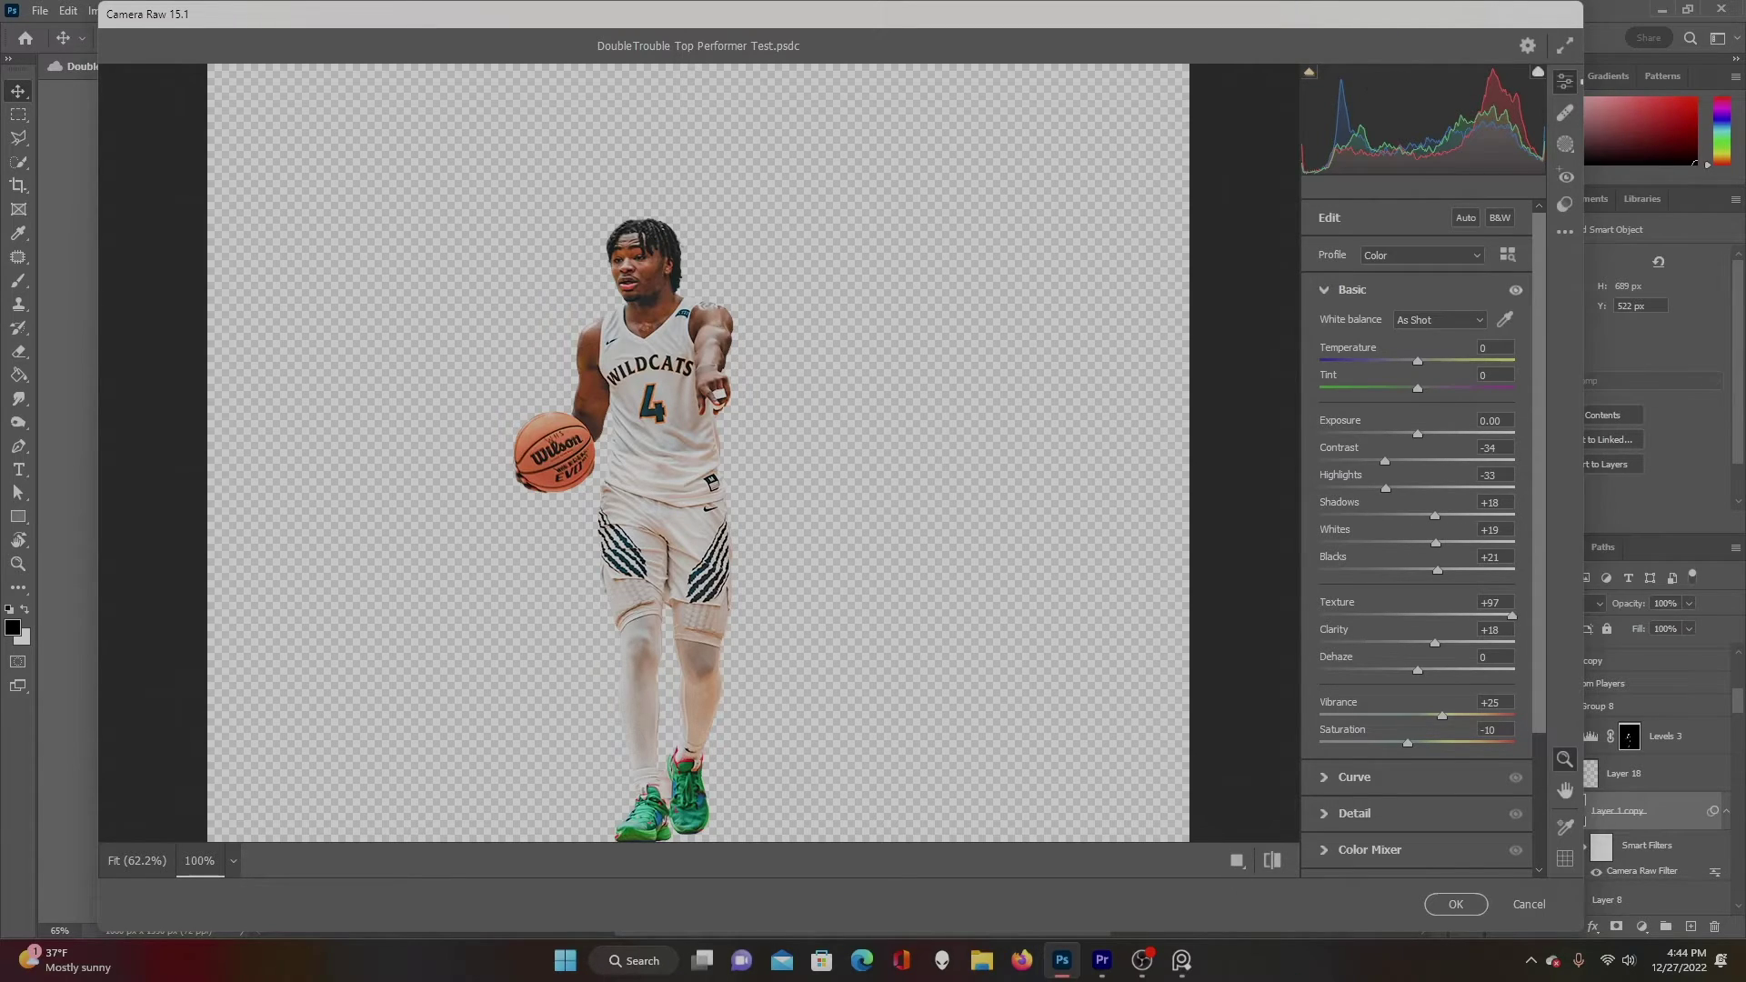
click(1455, 905)
click(1457, 906)
Toggle the Camera Raw Filter's visibility on the player layer above Layer 9 and on the player layer in Group 10.
scroll(1613, 773, down, 5)
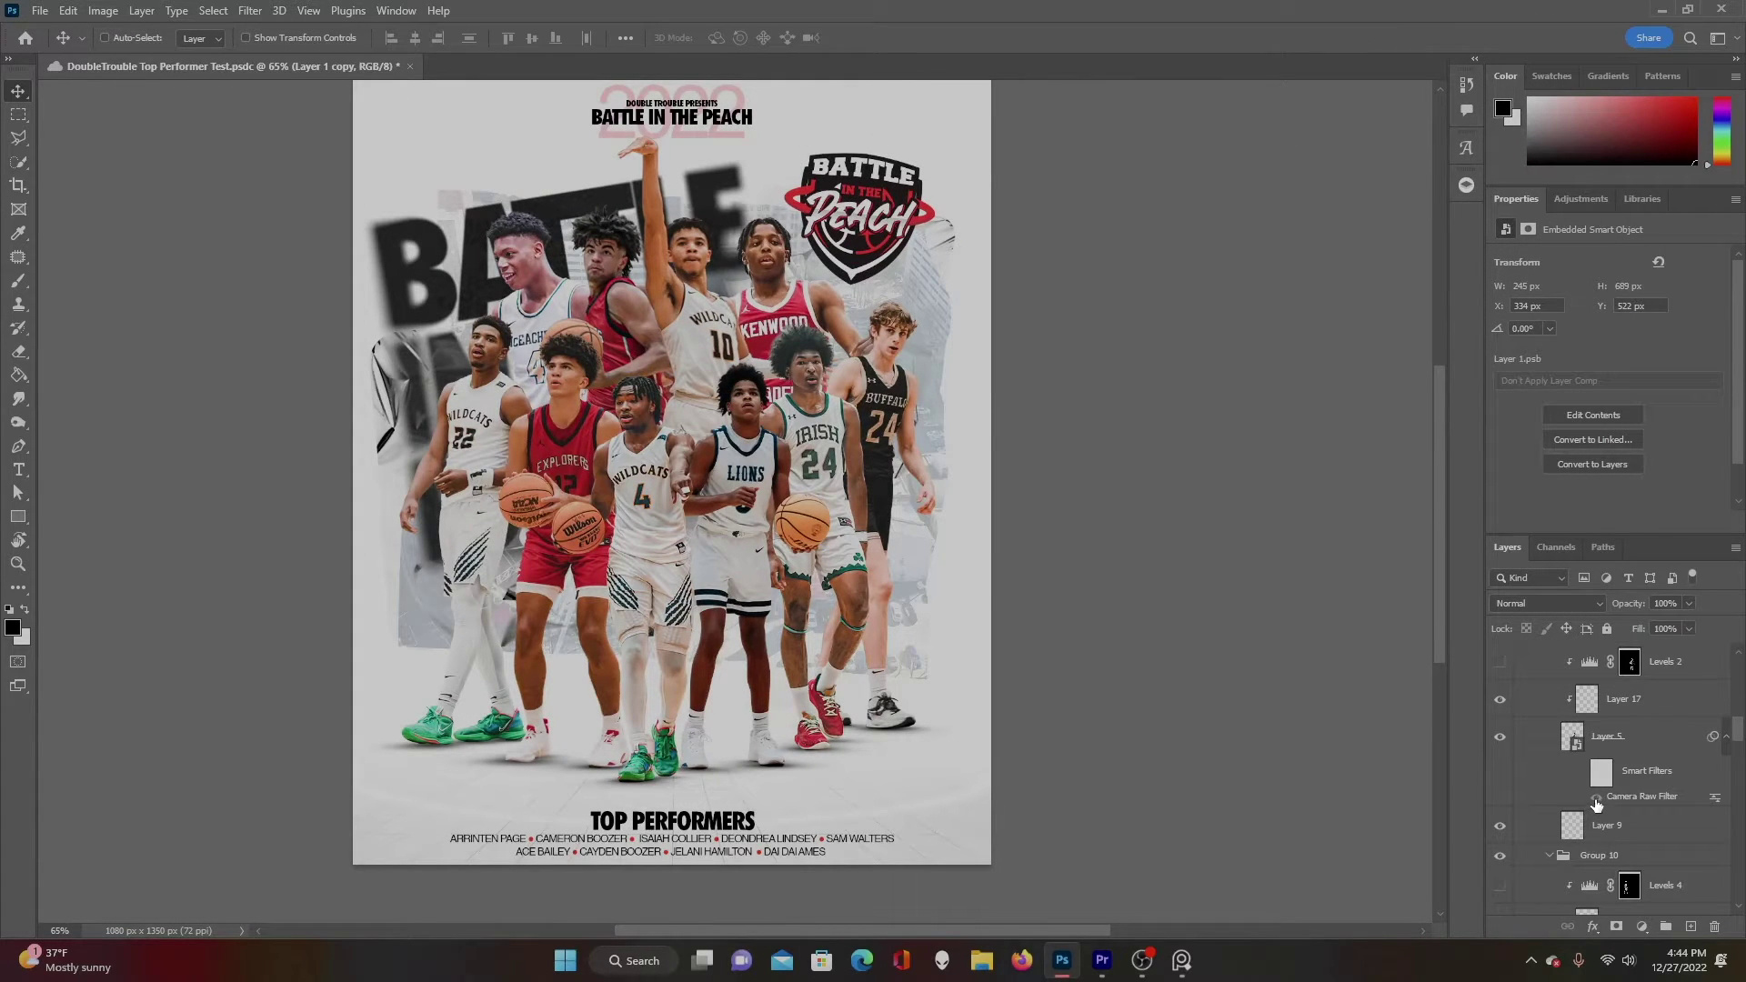
click(1595, 799)
scroll(1597, 800, down, 3)
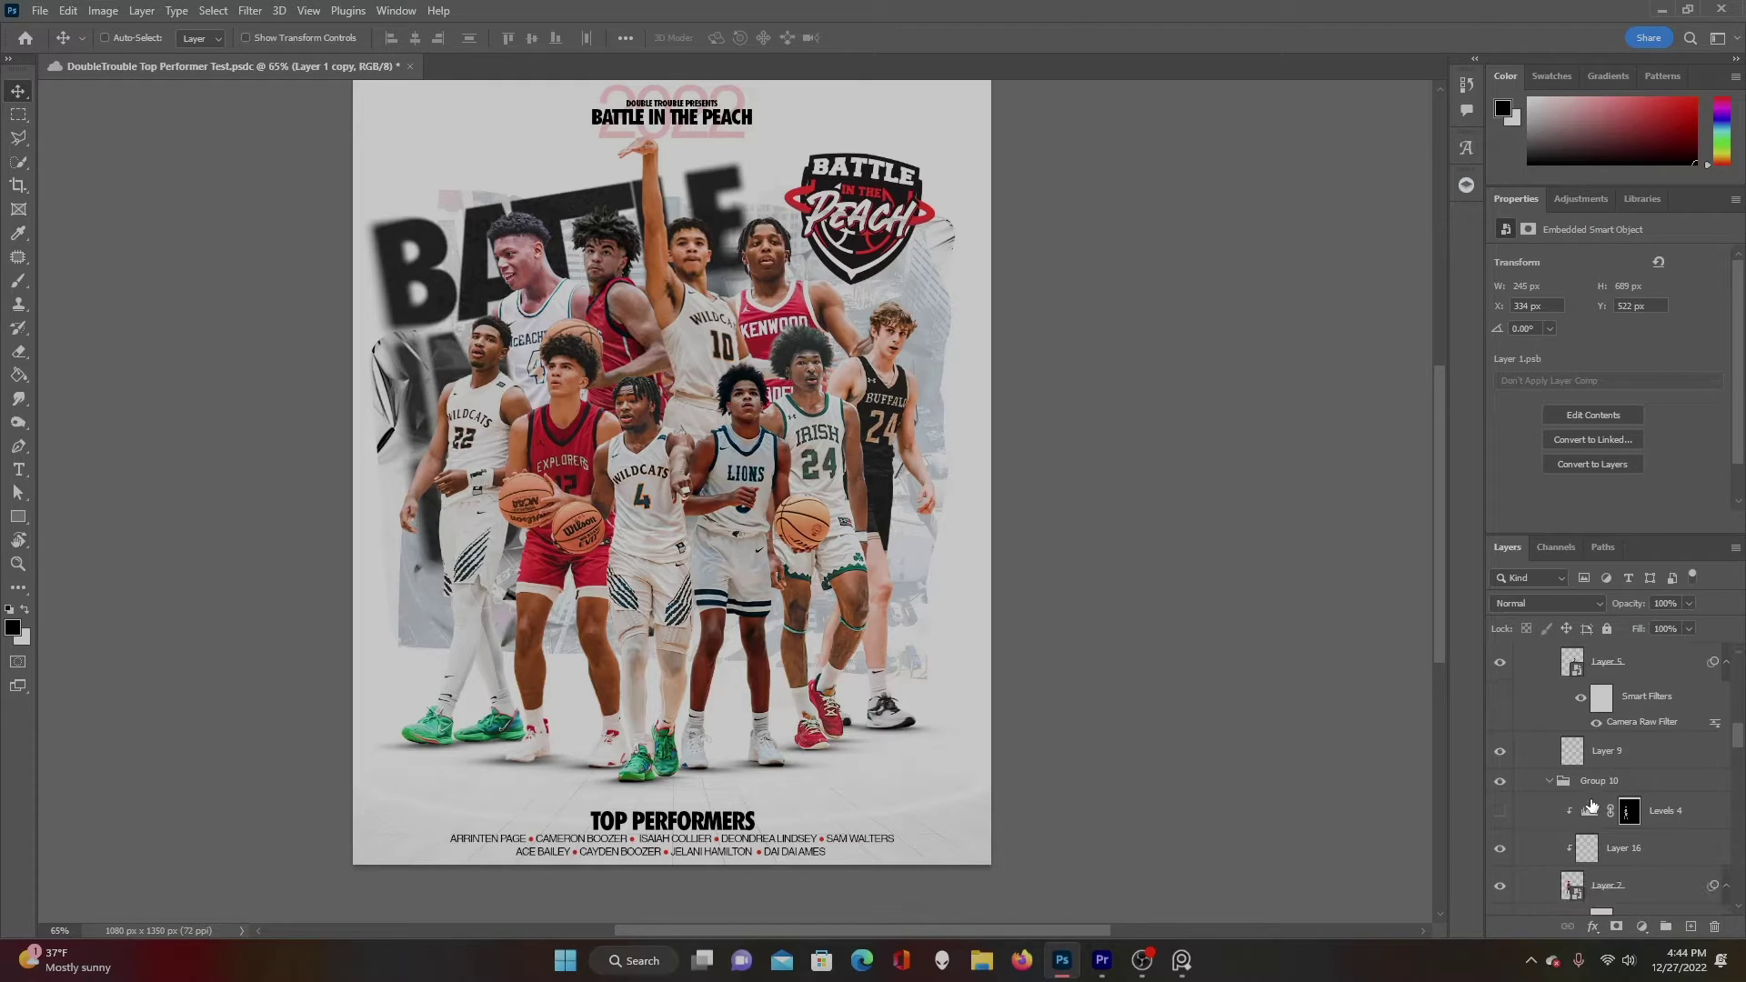
click(1594, 871)
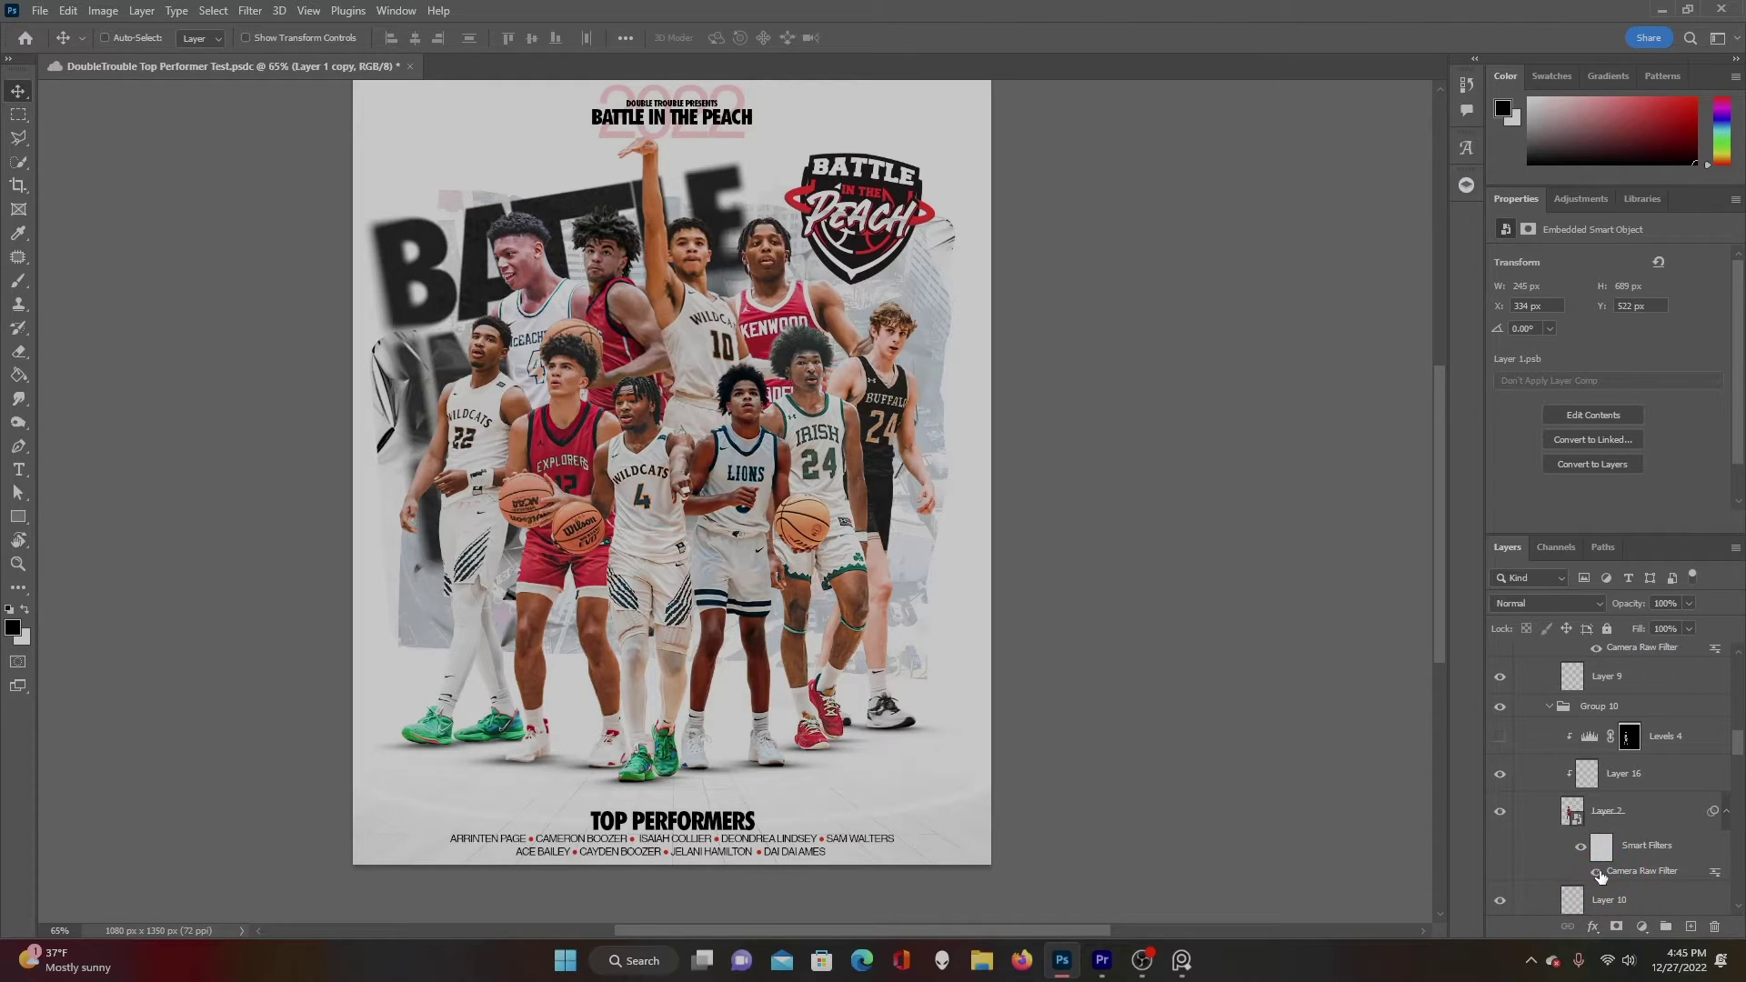
Compare the players in Group 11 and Group 12 with and without their Camera Raw Filter.
scroll(1597, 875, down, 3)
scroll(1600, 875, down, 3)
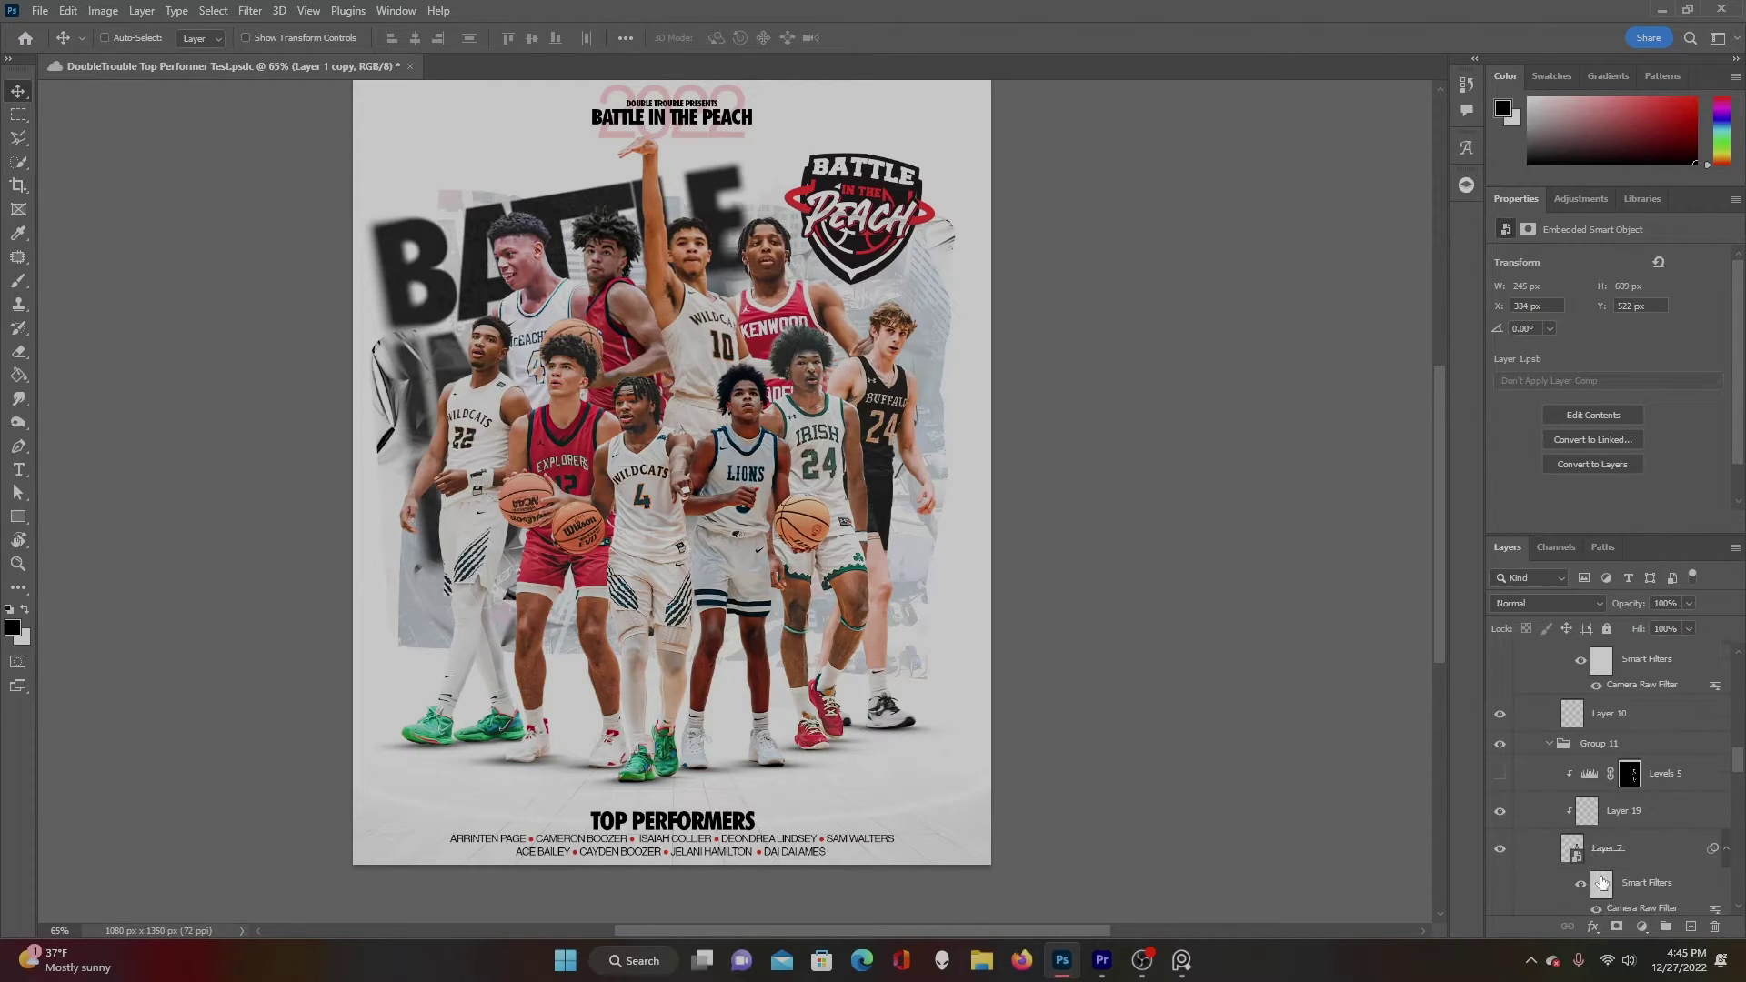
click(1598, 875)
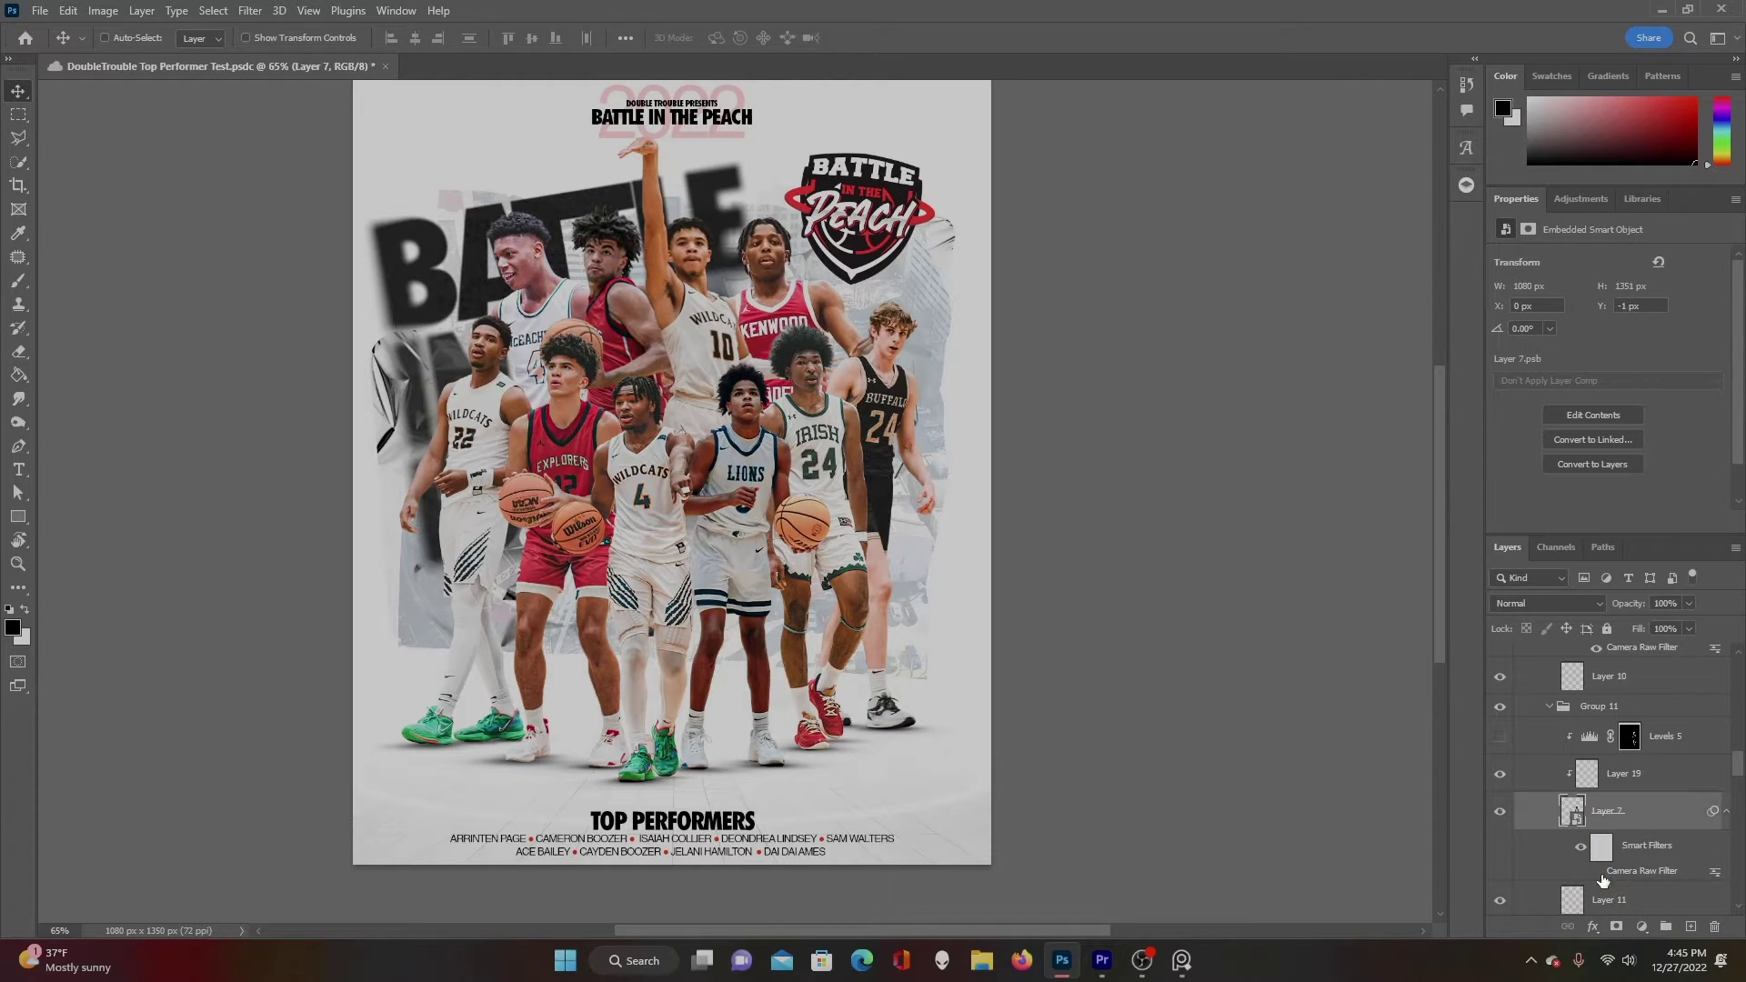
scroll(1600, 873, down, 6)
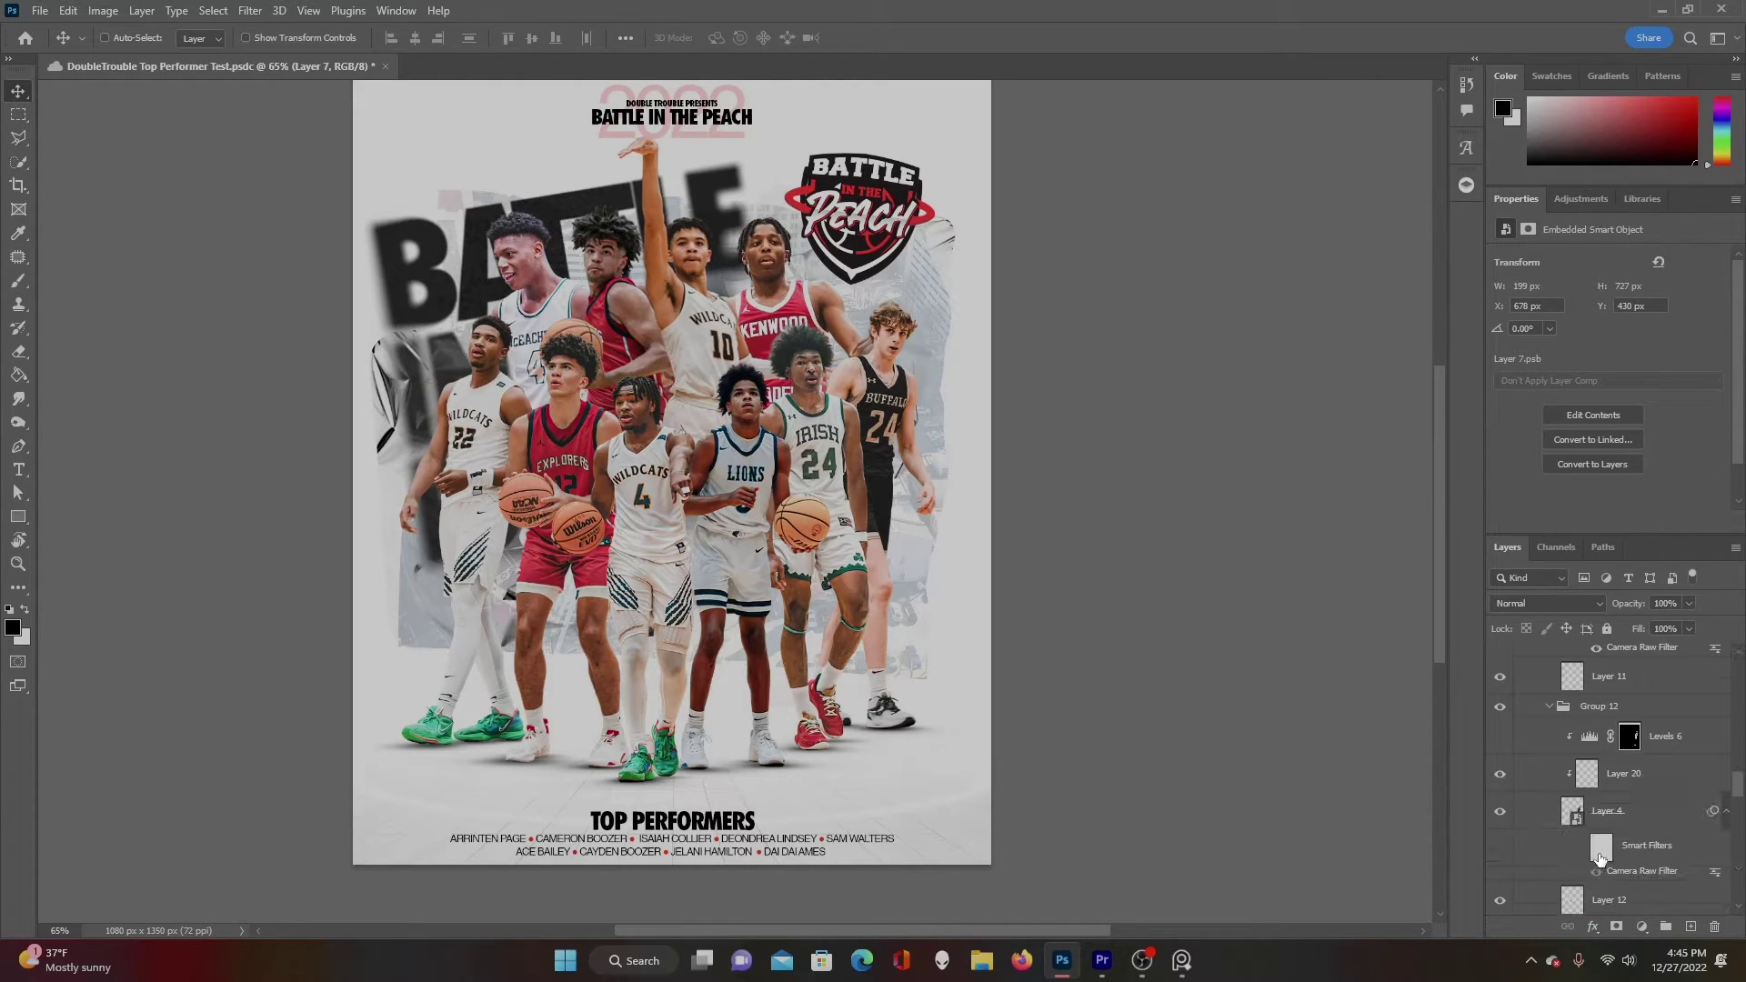
click(1597, 837)
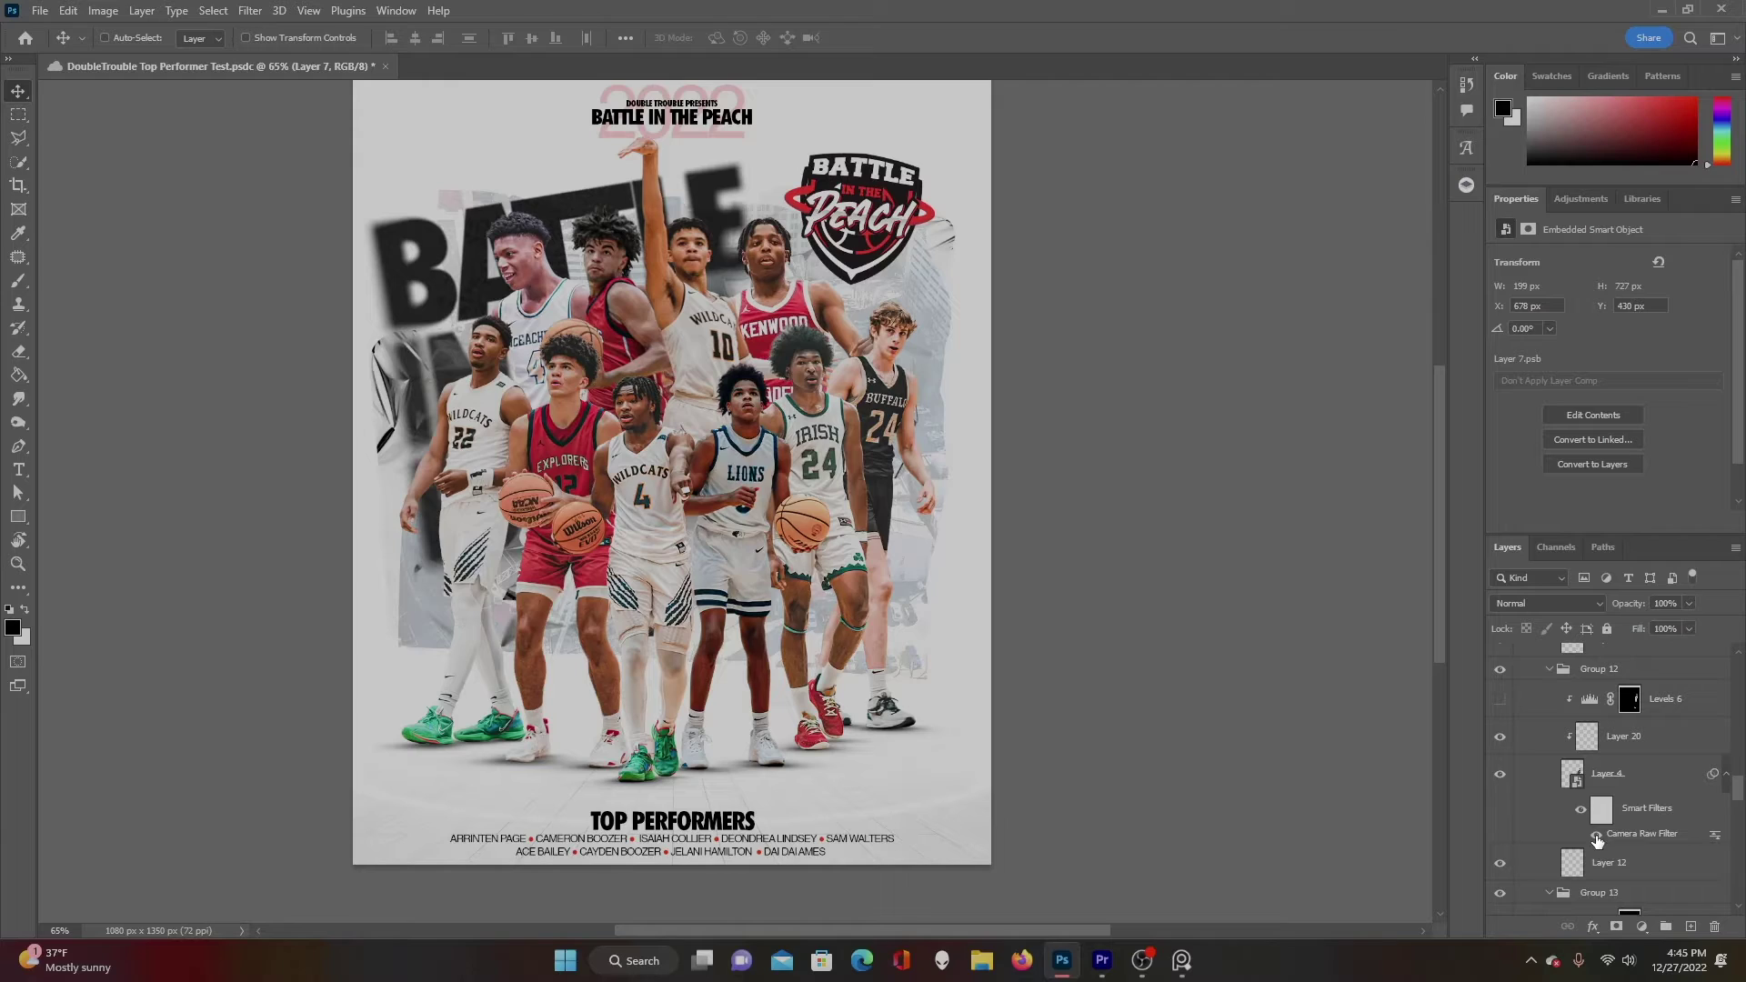
Compare the Camera Raw effect on the player in Group 13 and on the back player in Group 7.
scroll(1597, 838, down, 5)
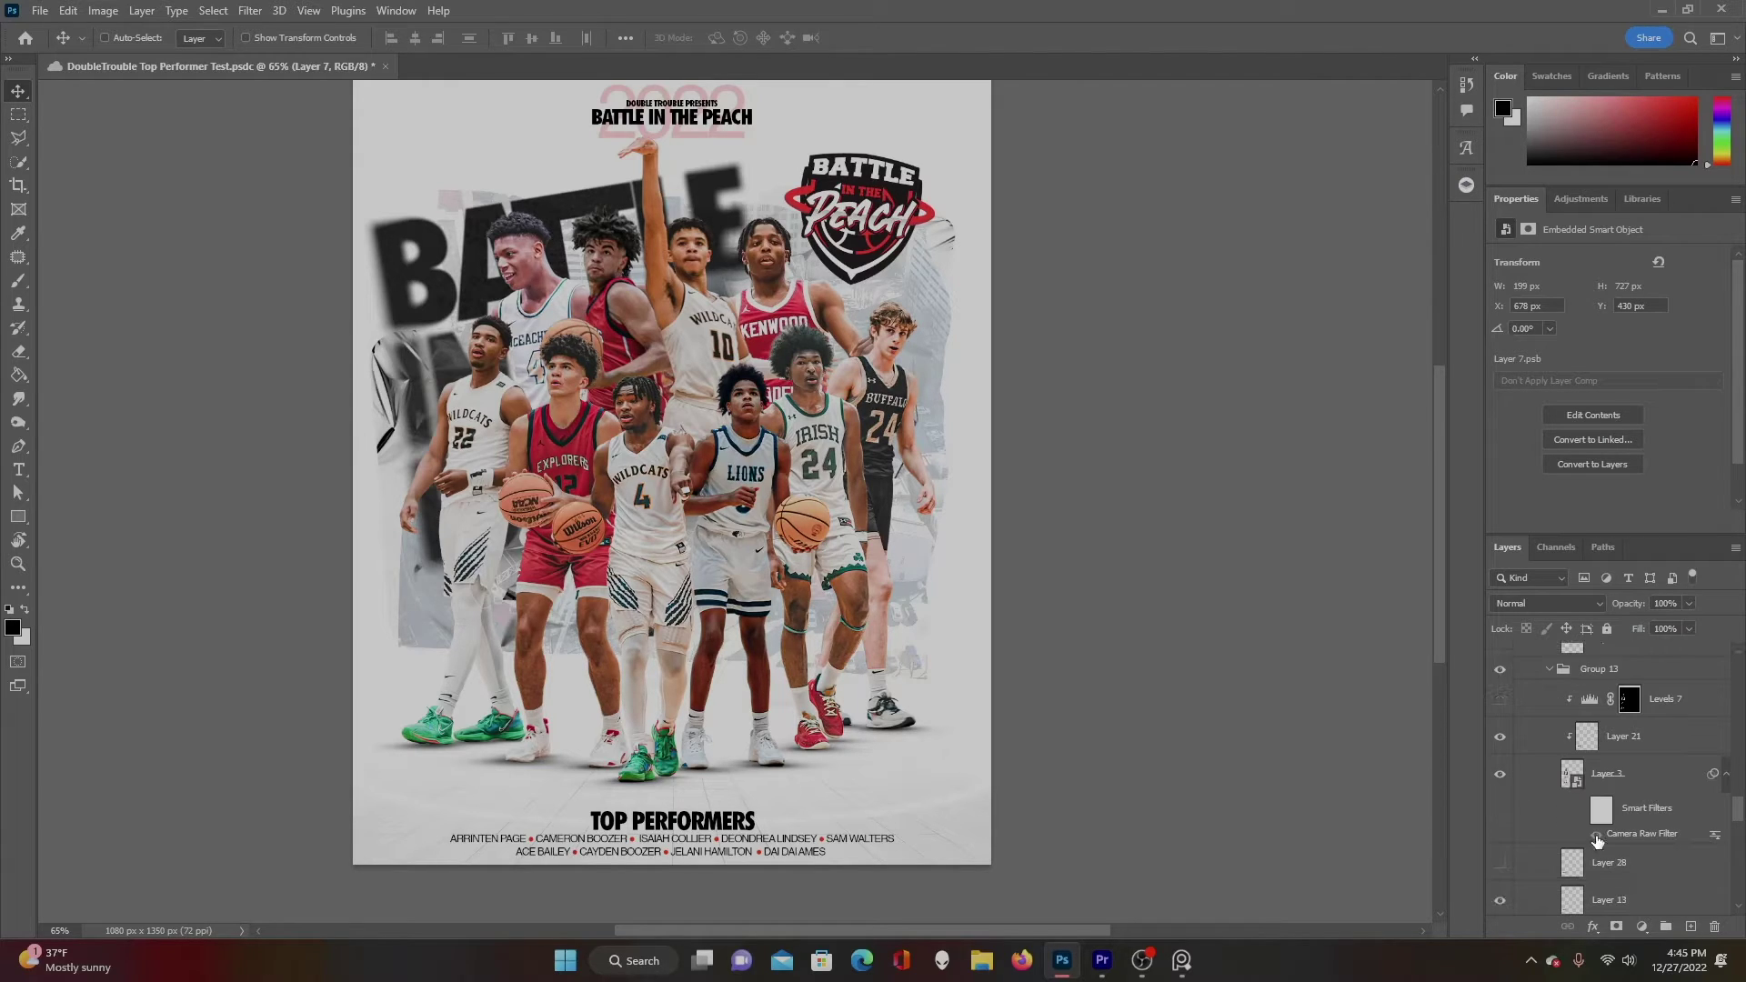
click(1580, 807)
scroll(1600, 832, down, 5)
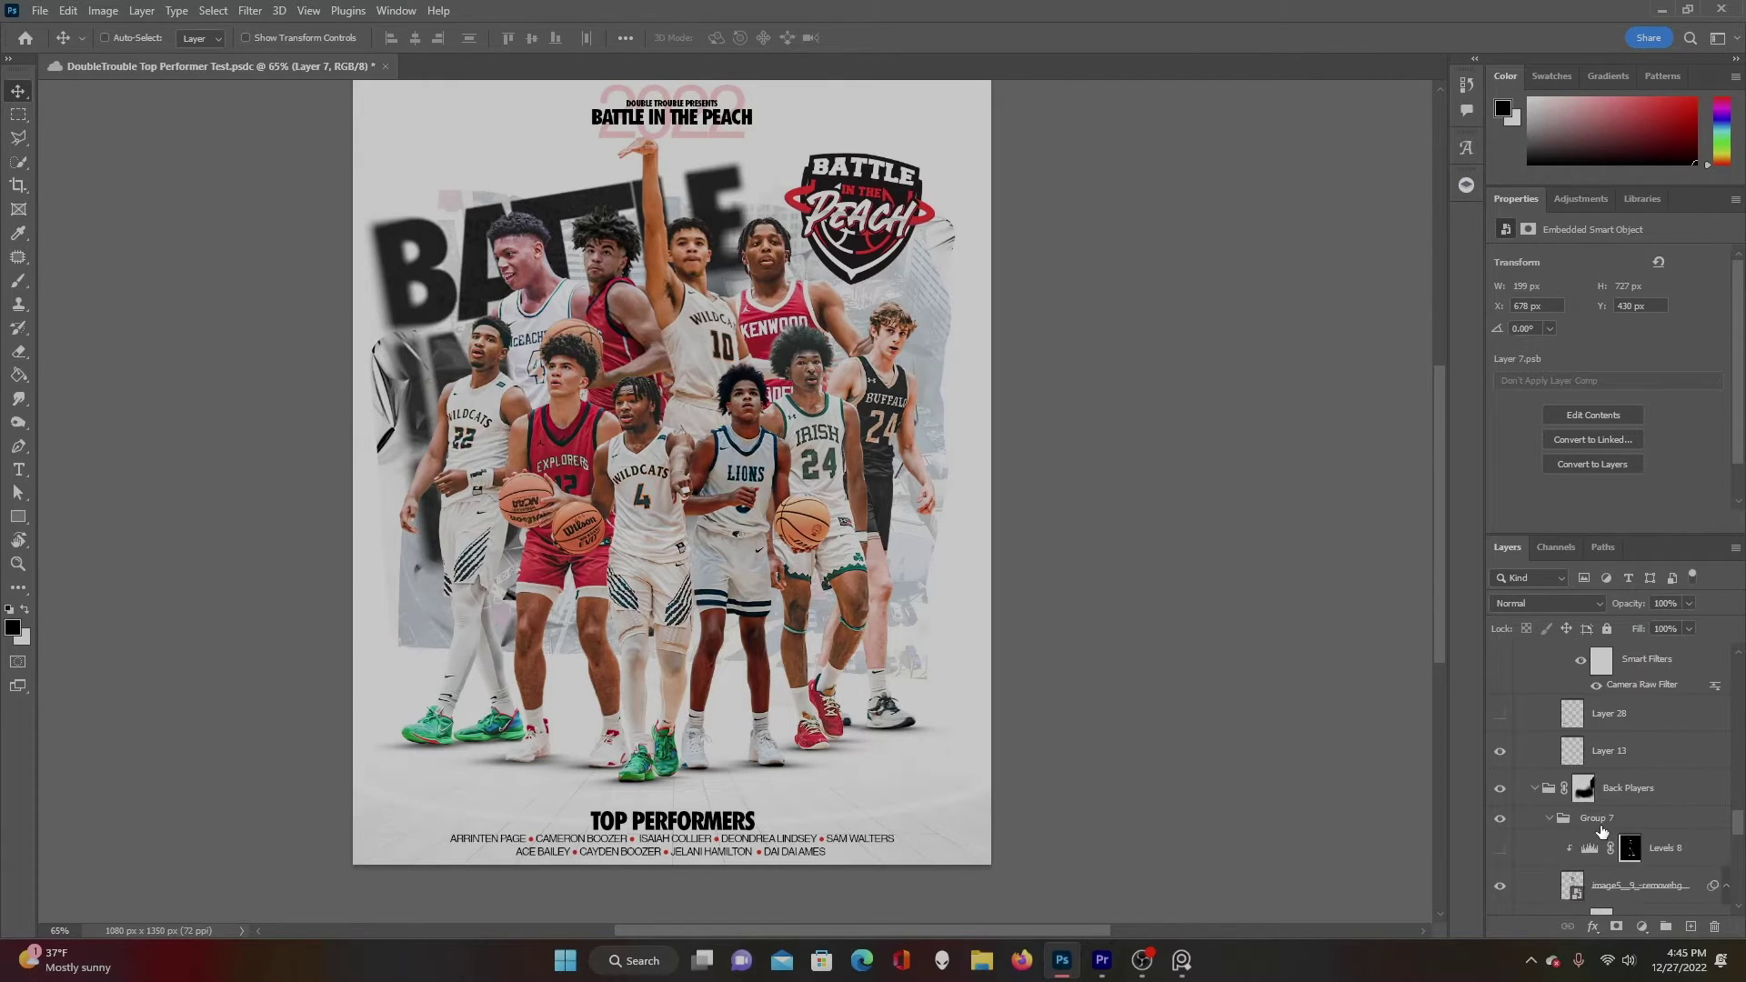
scroll(1602, 831, down, 3)
click(1599, 835)
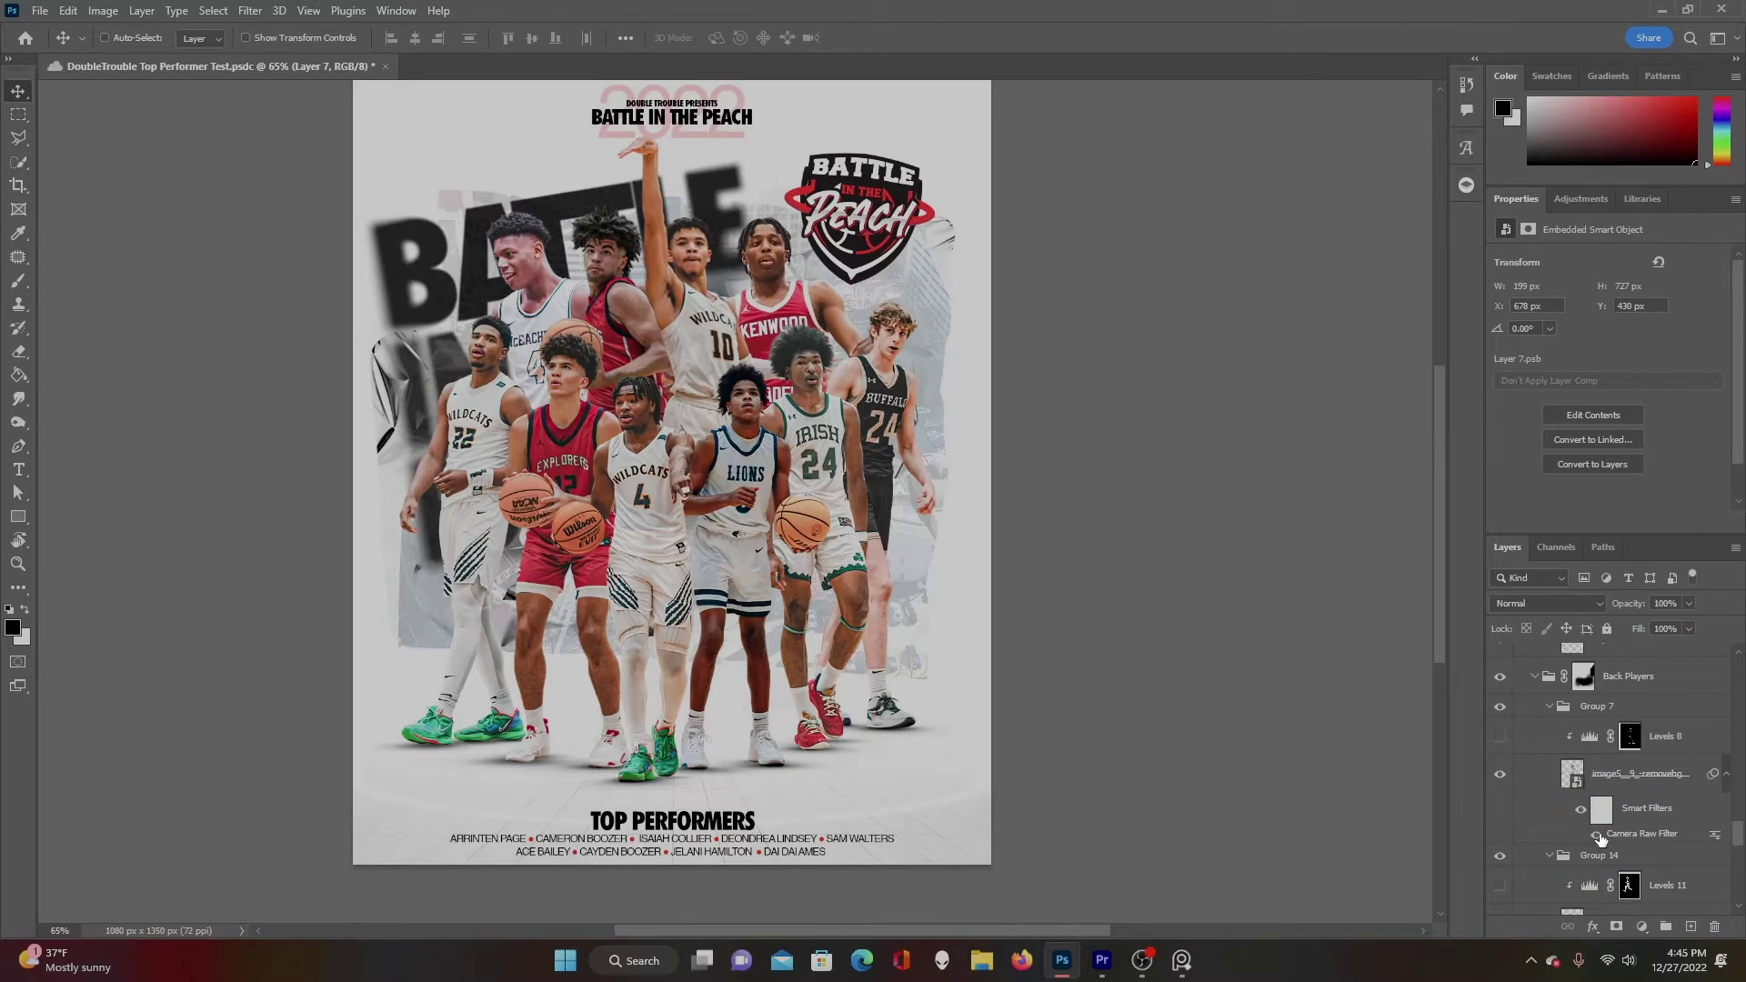
Turn on the Camera Raw Filter of the back player layer in Group 5.
scroll(1600, 836, down, 5)
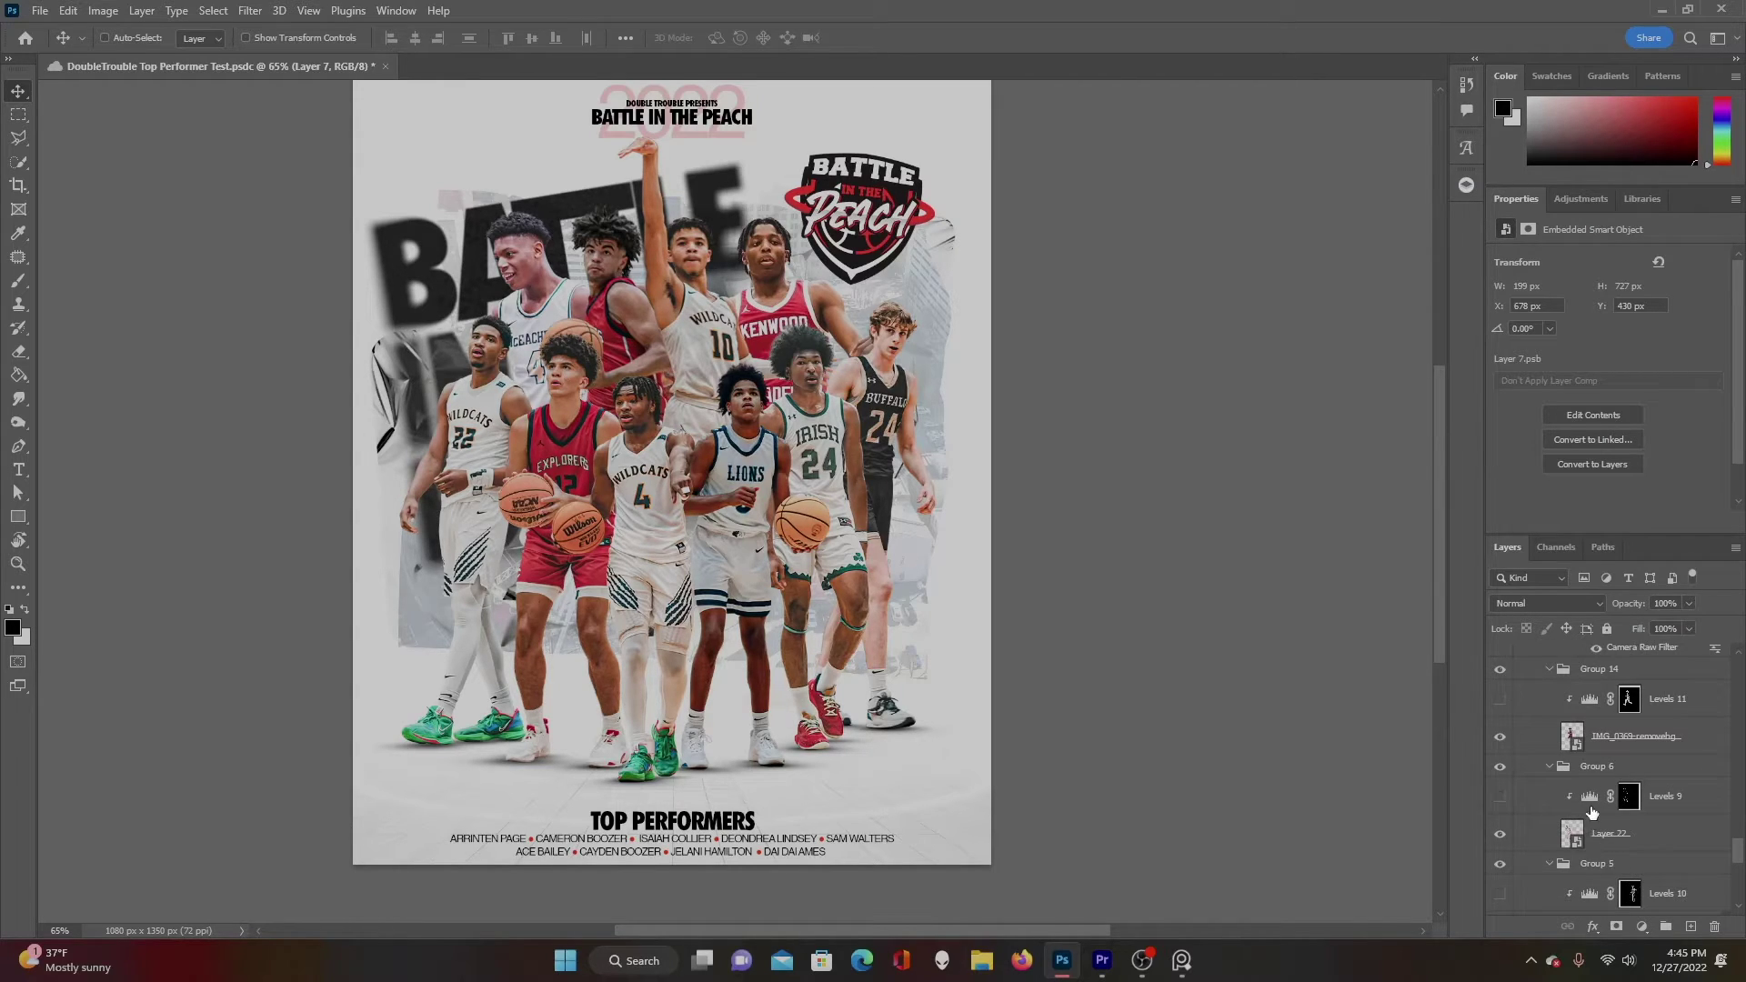
scroll(1621, 832, down, 4)
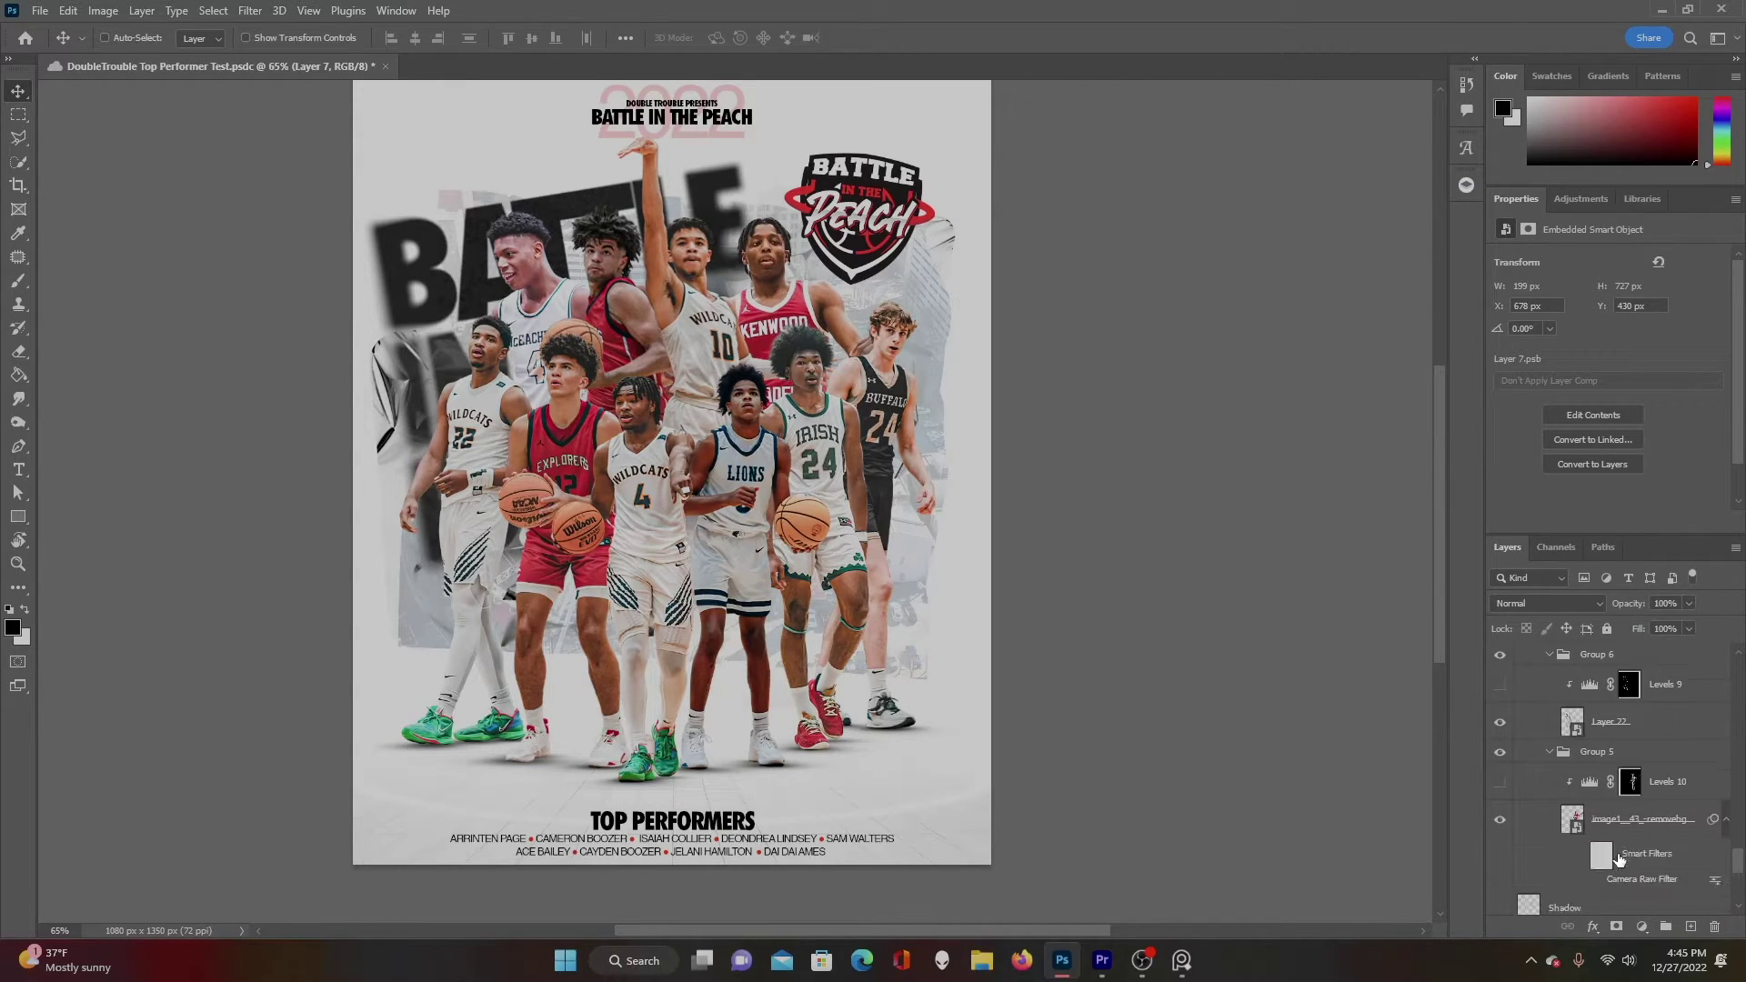
click(1605, 882)
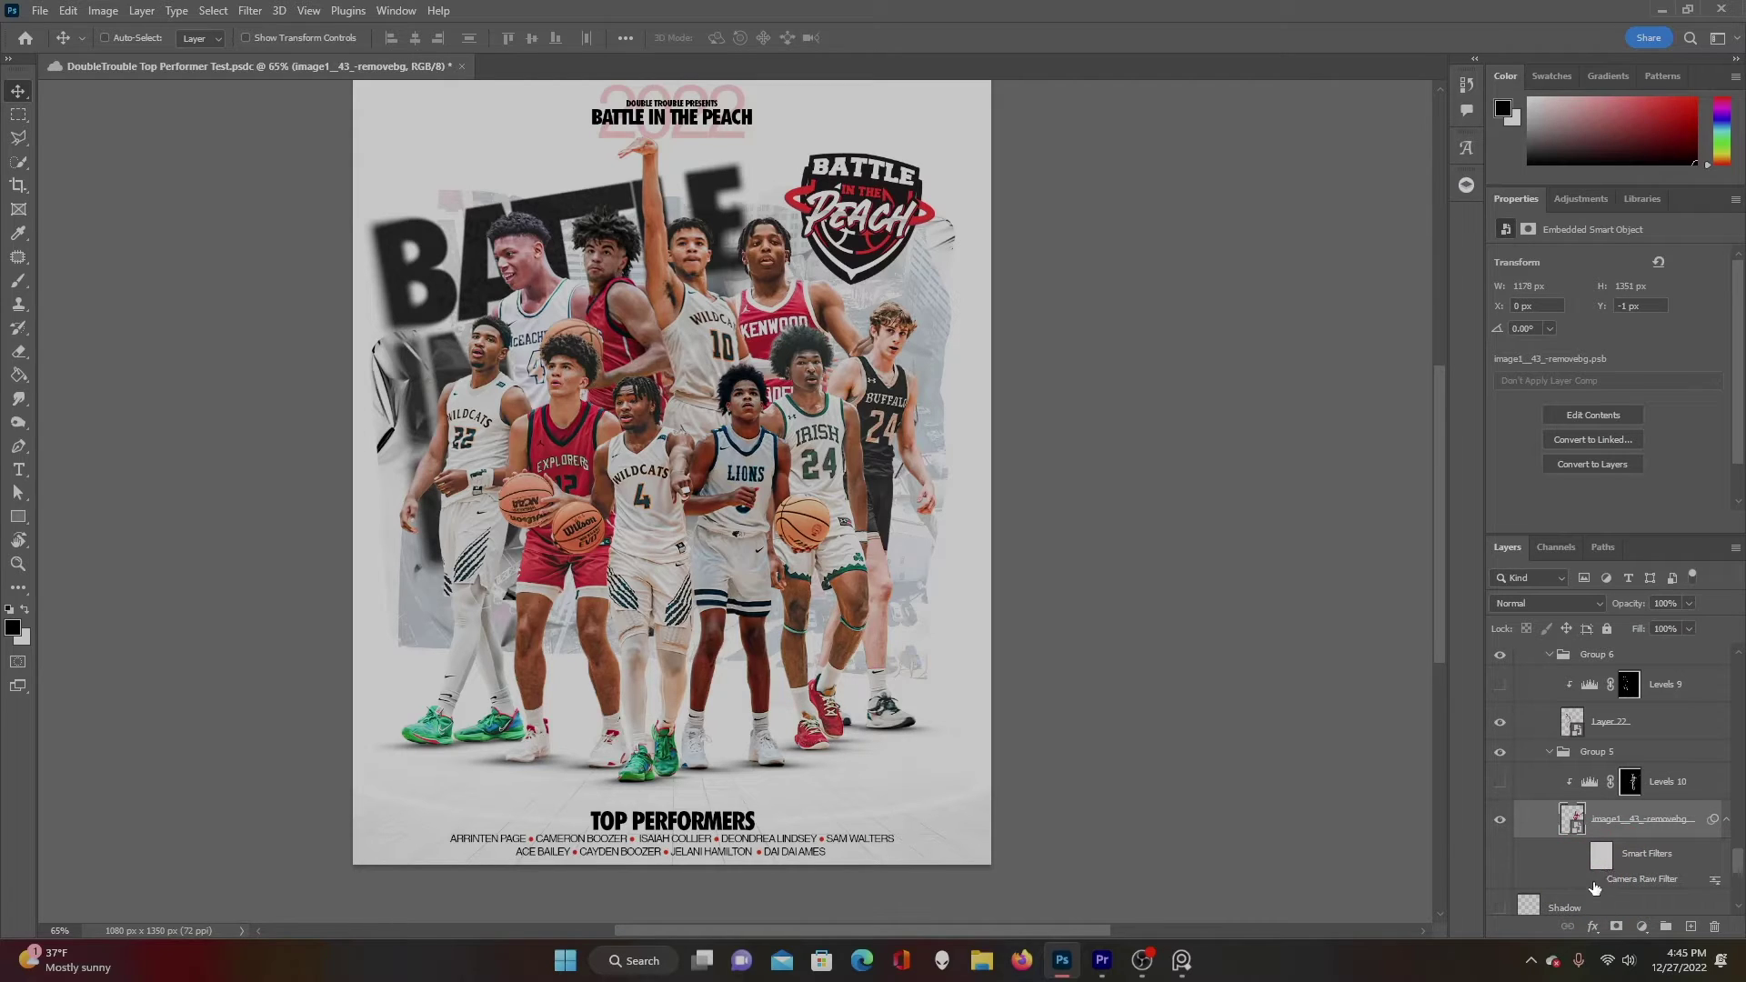
click(1598, 880)
scroll(1602, 874, up, 3)
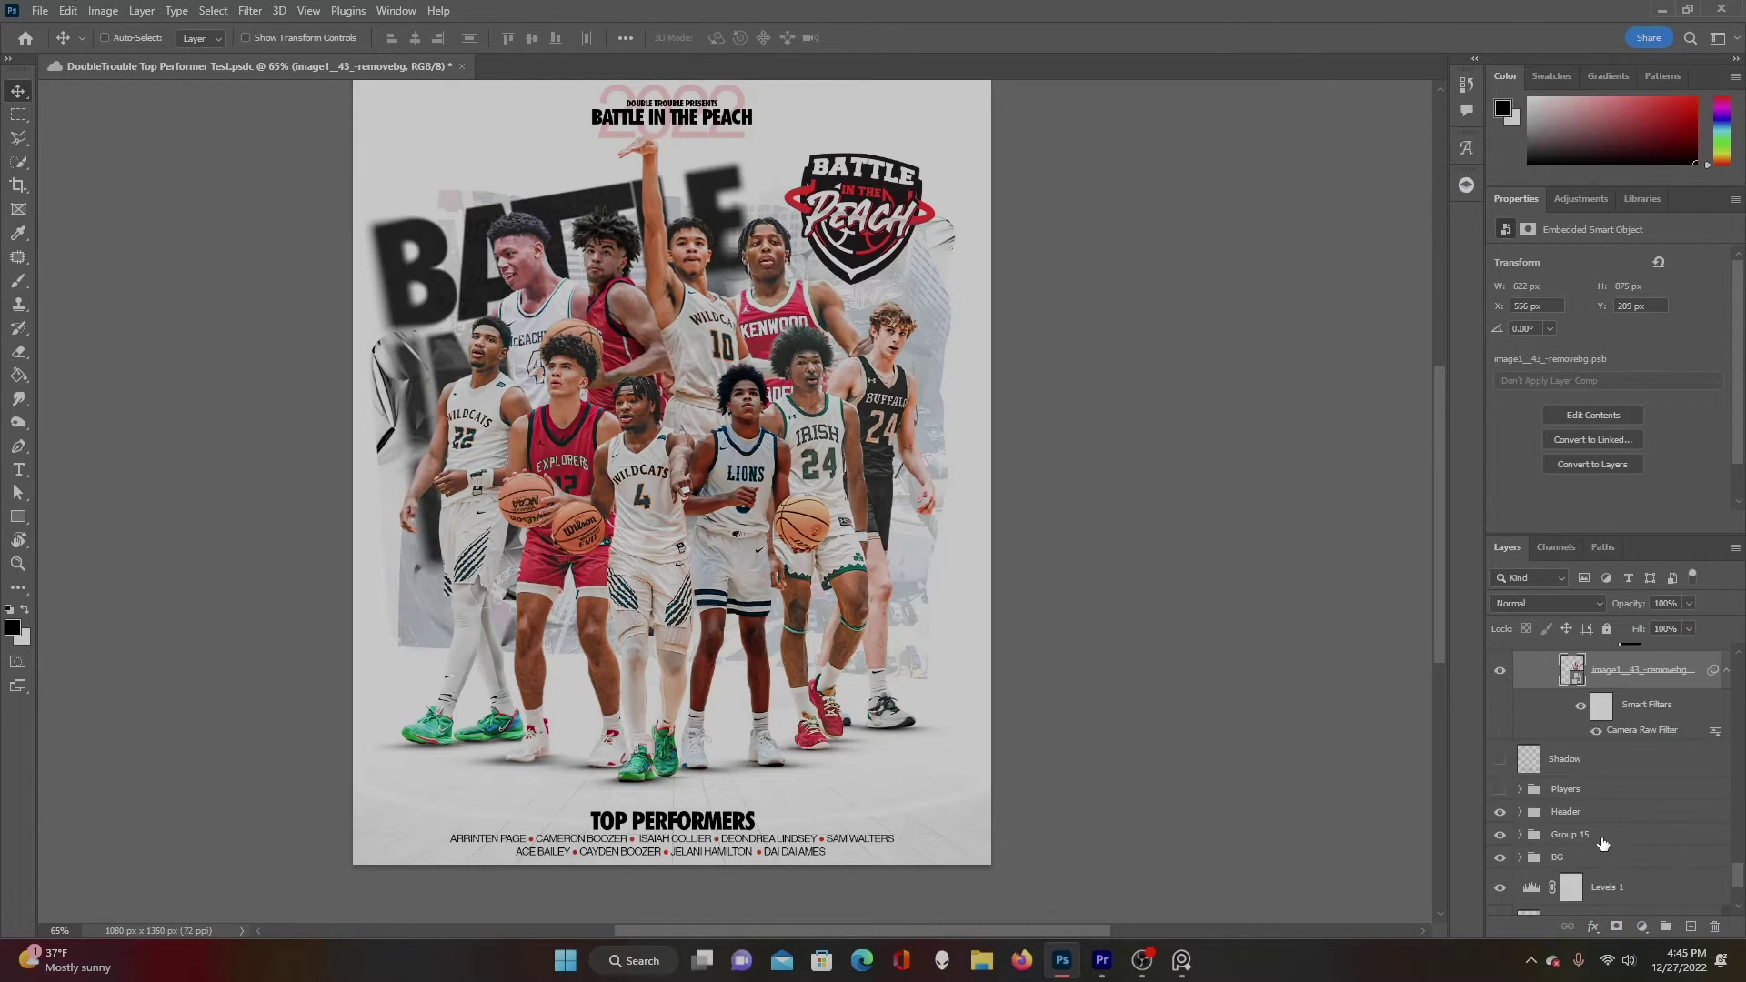
scroll(1669, 829, down, 3)
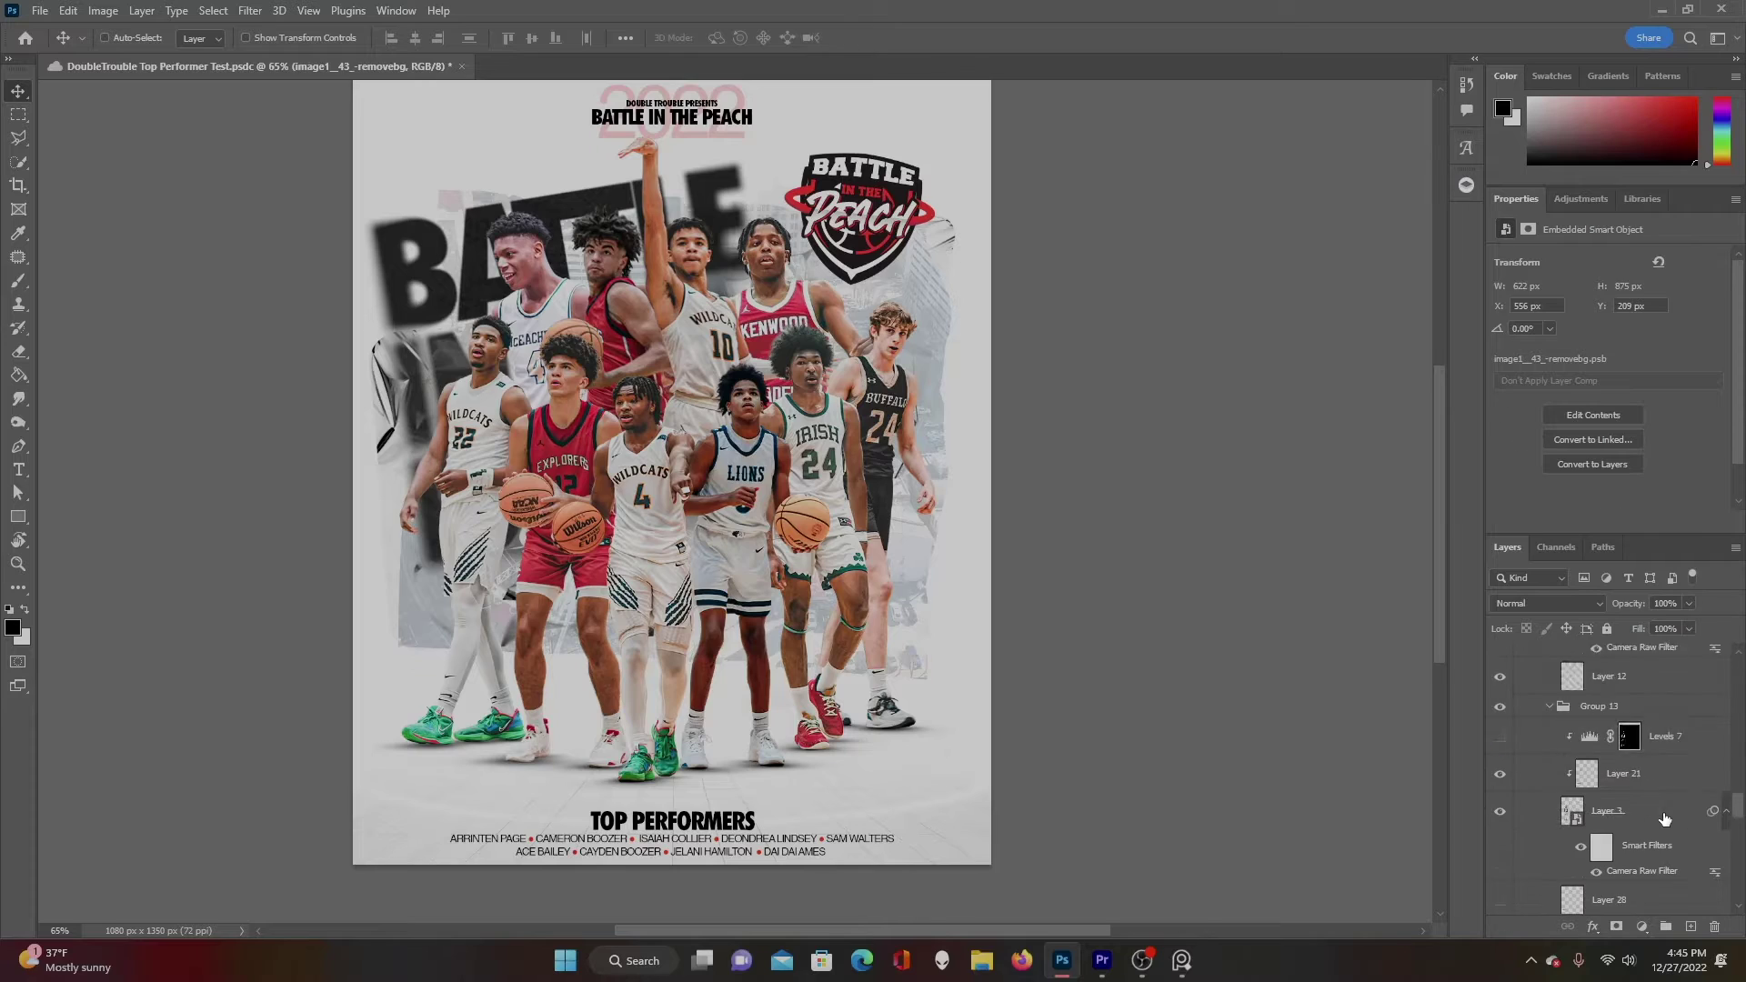
Show the clipped Levels adjustment layers of the players in the Bottom Players group, starting with Levels 3, Levels 2 and Levels 4.
click(1500, 736)
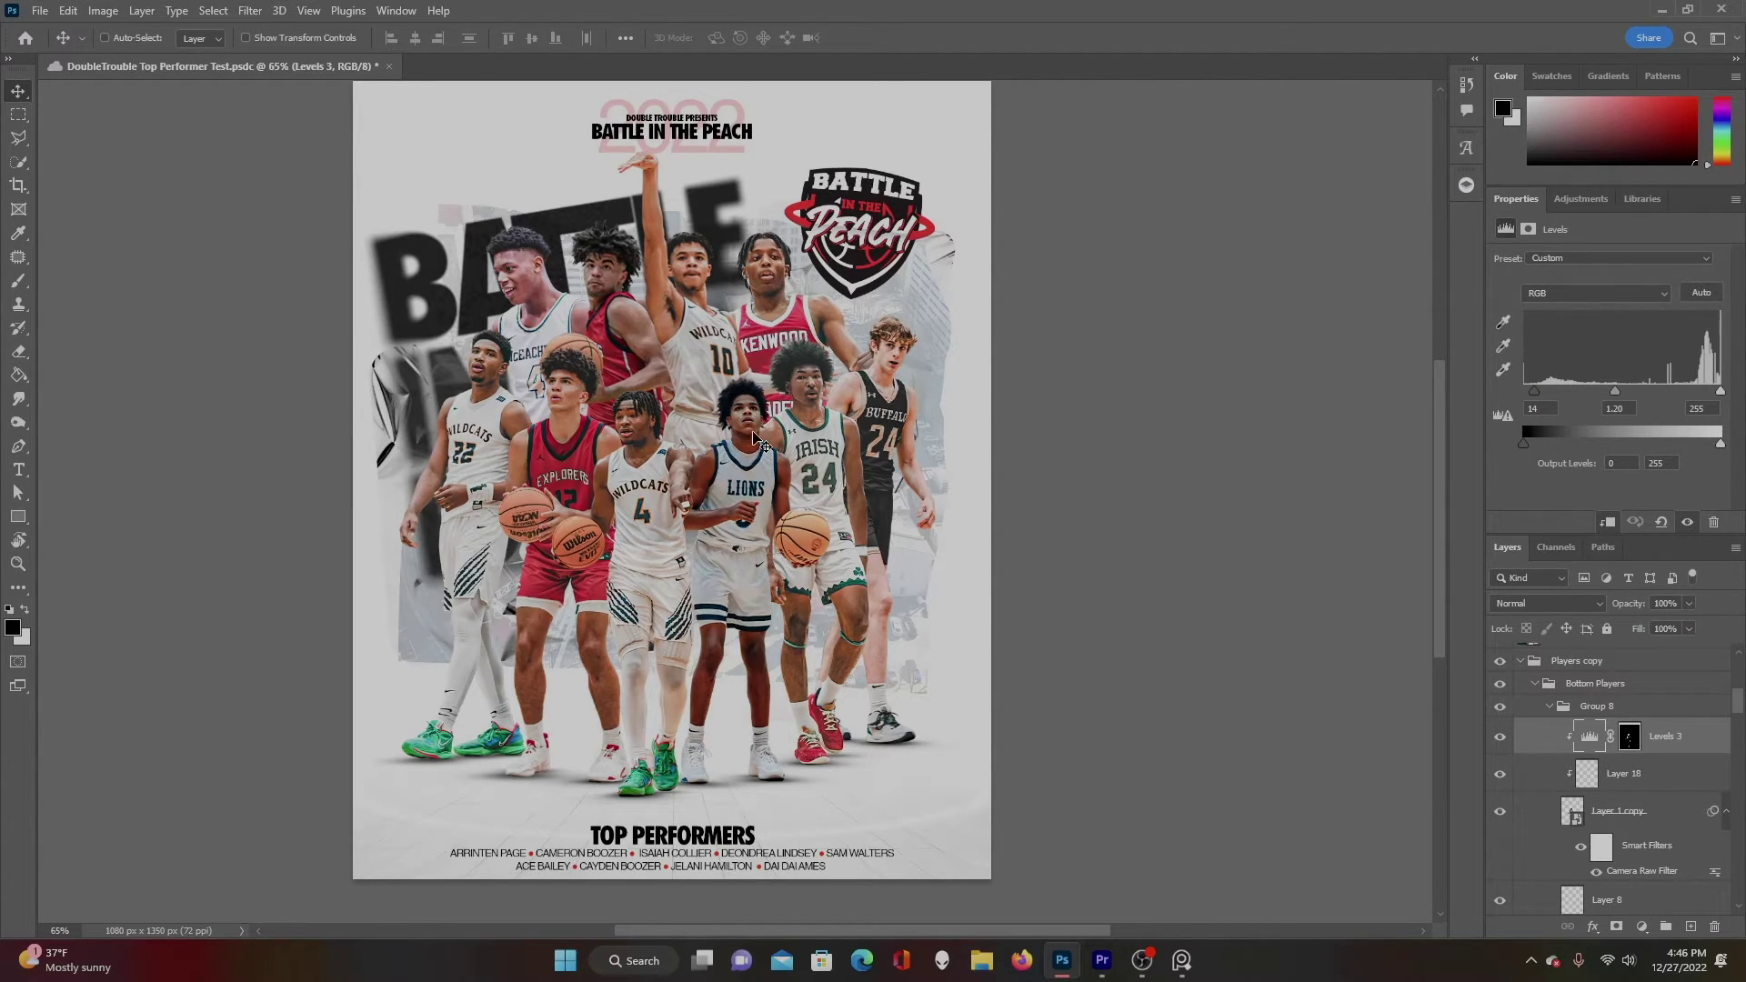
scroll(1559, 782, down, 5)
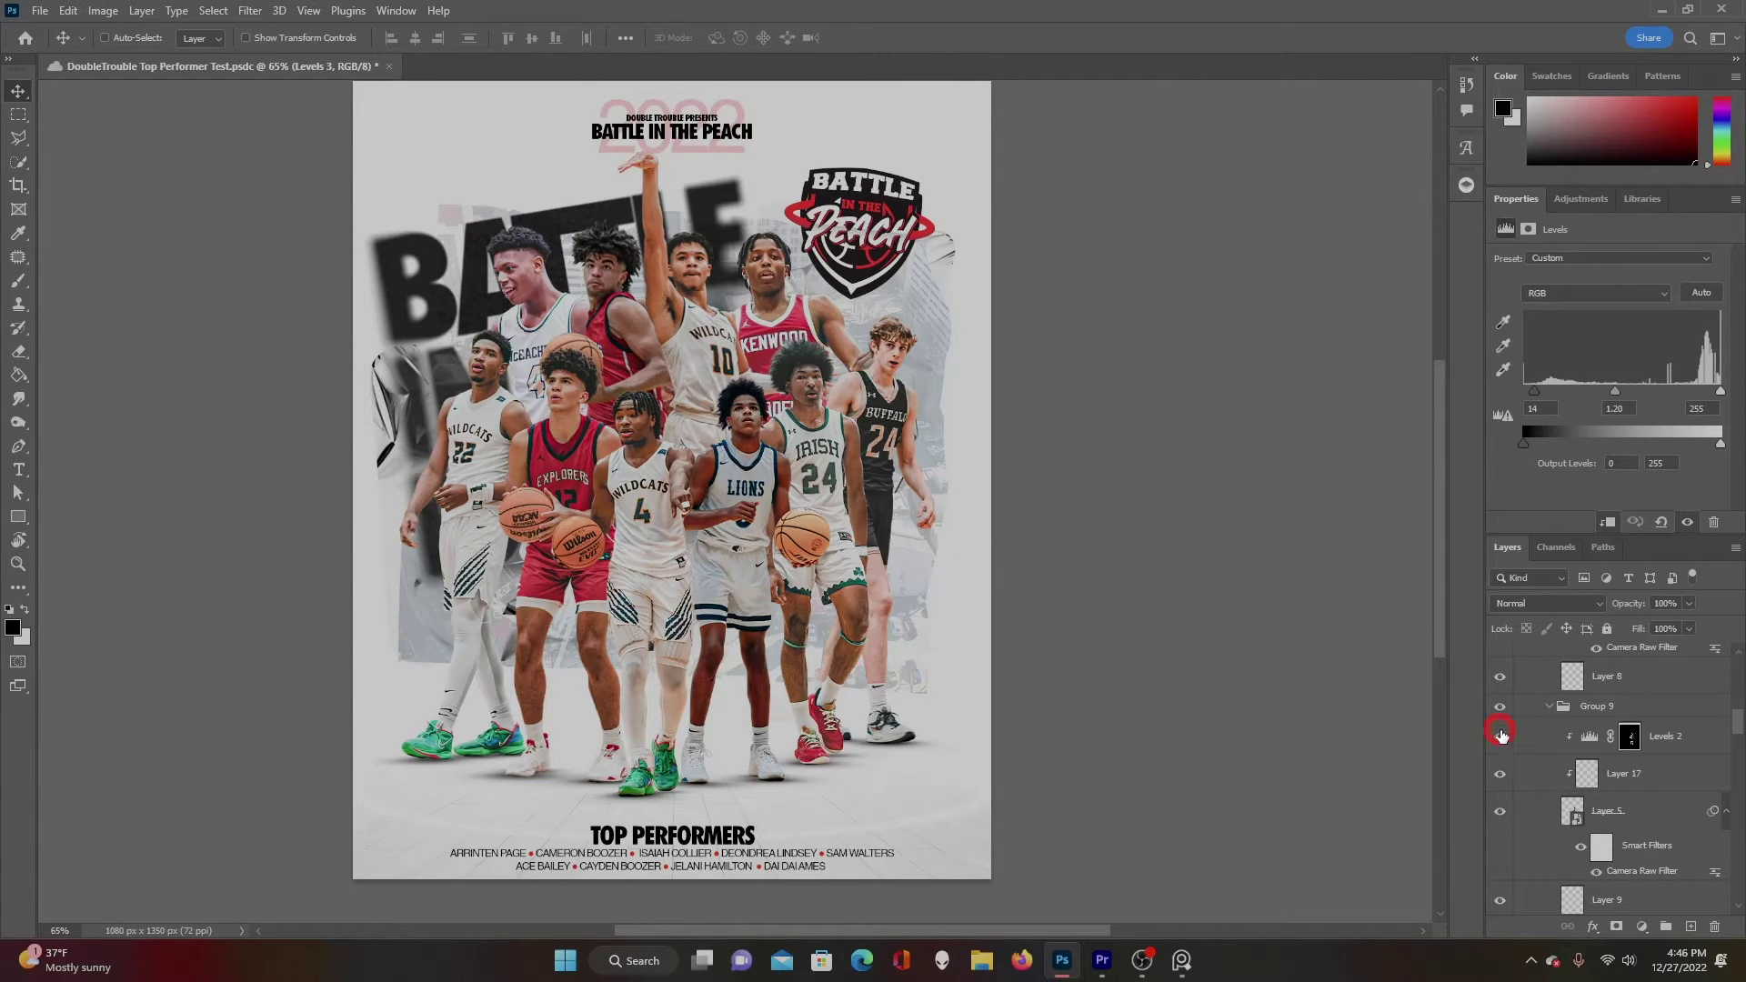
click(1500, 735)
scroll(1601, 773, down, 3)
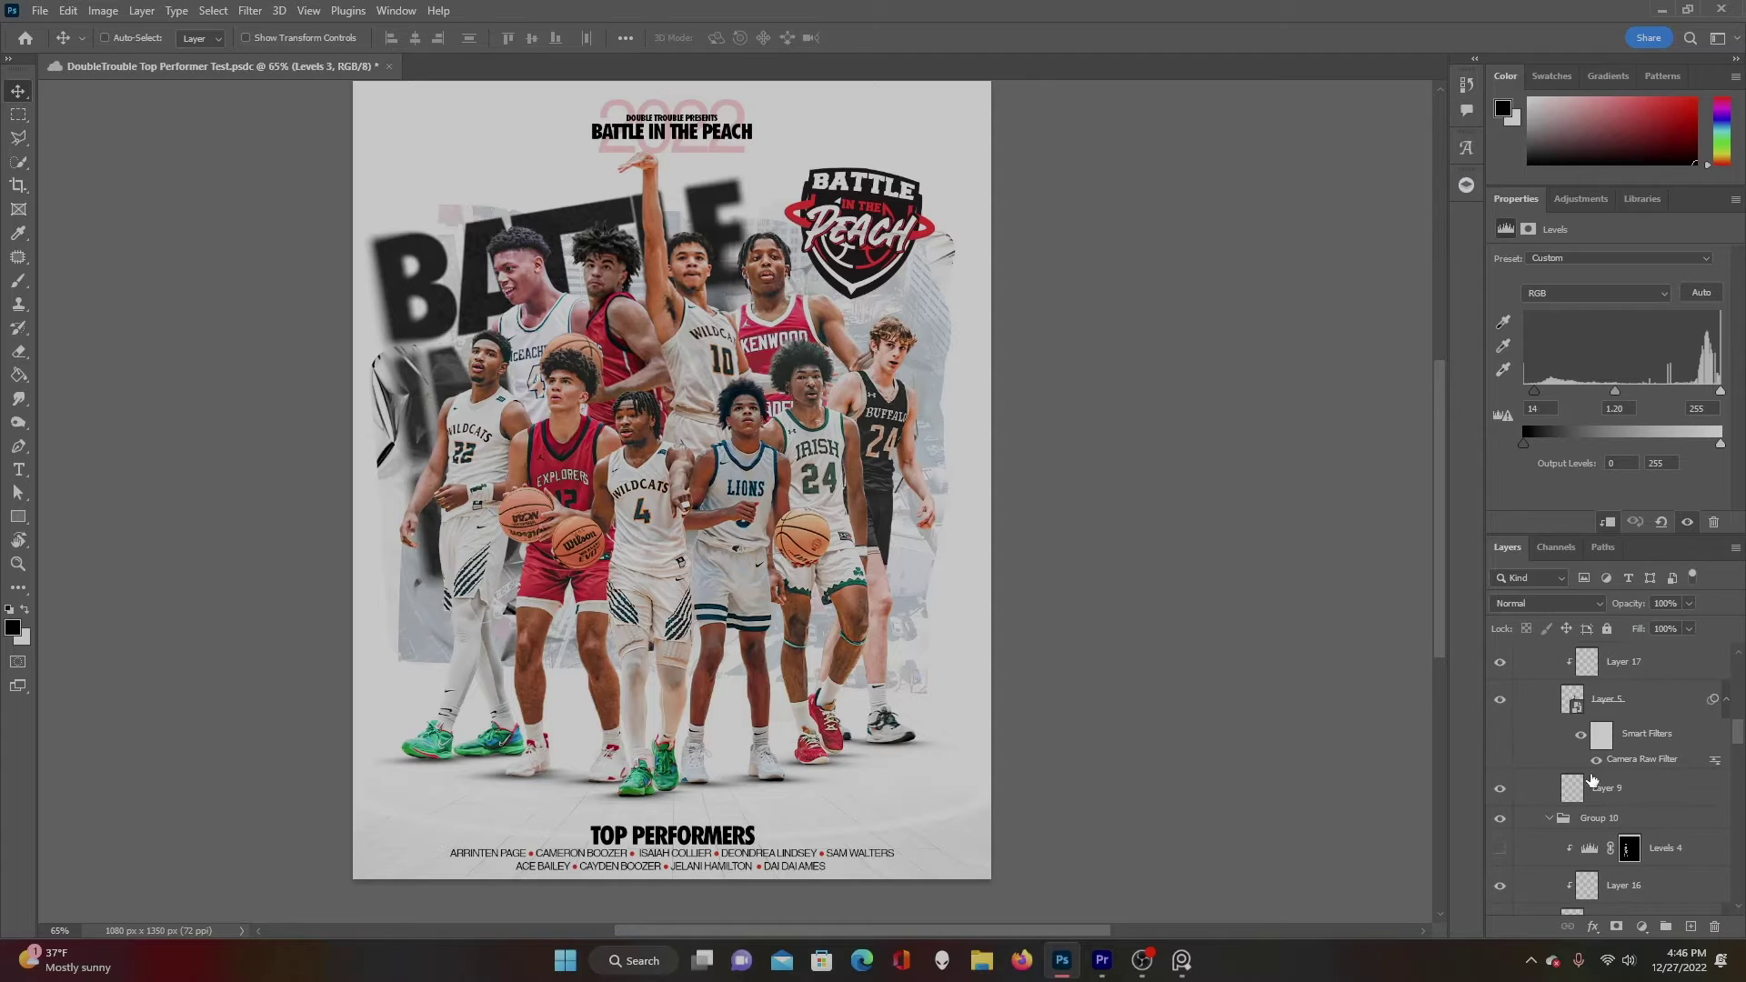
click(1501, 812)
scroll(1500, 805, down, 6)
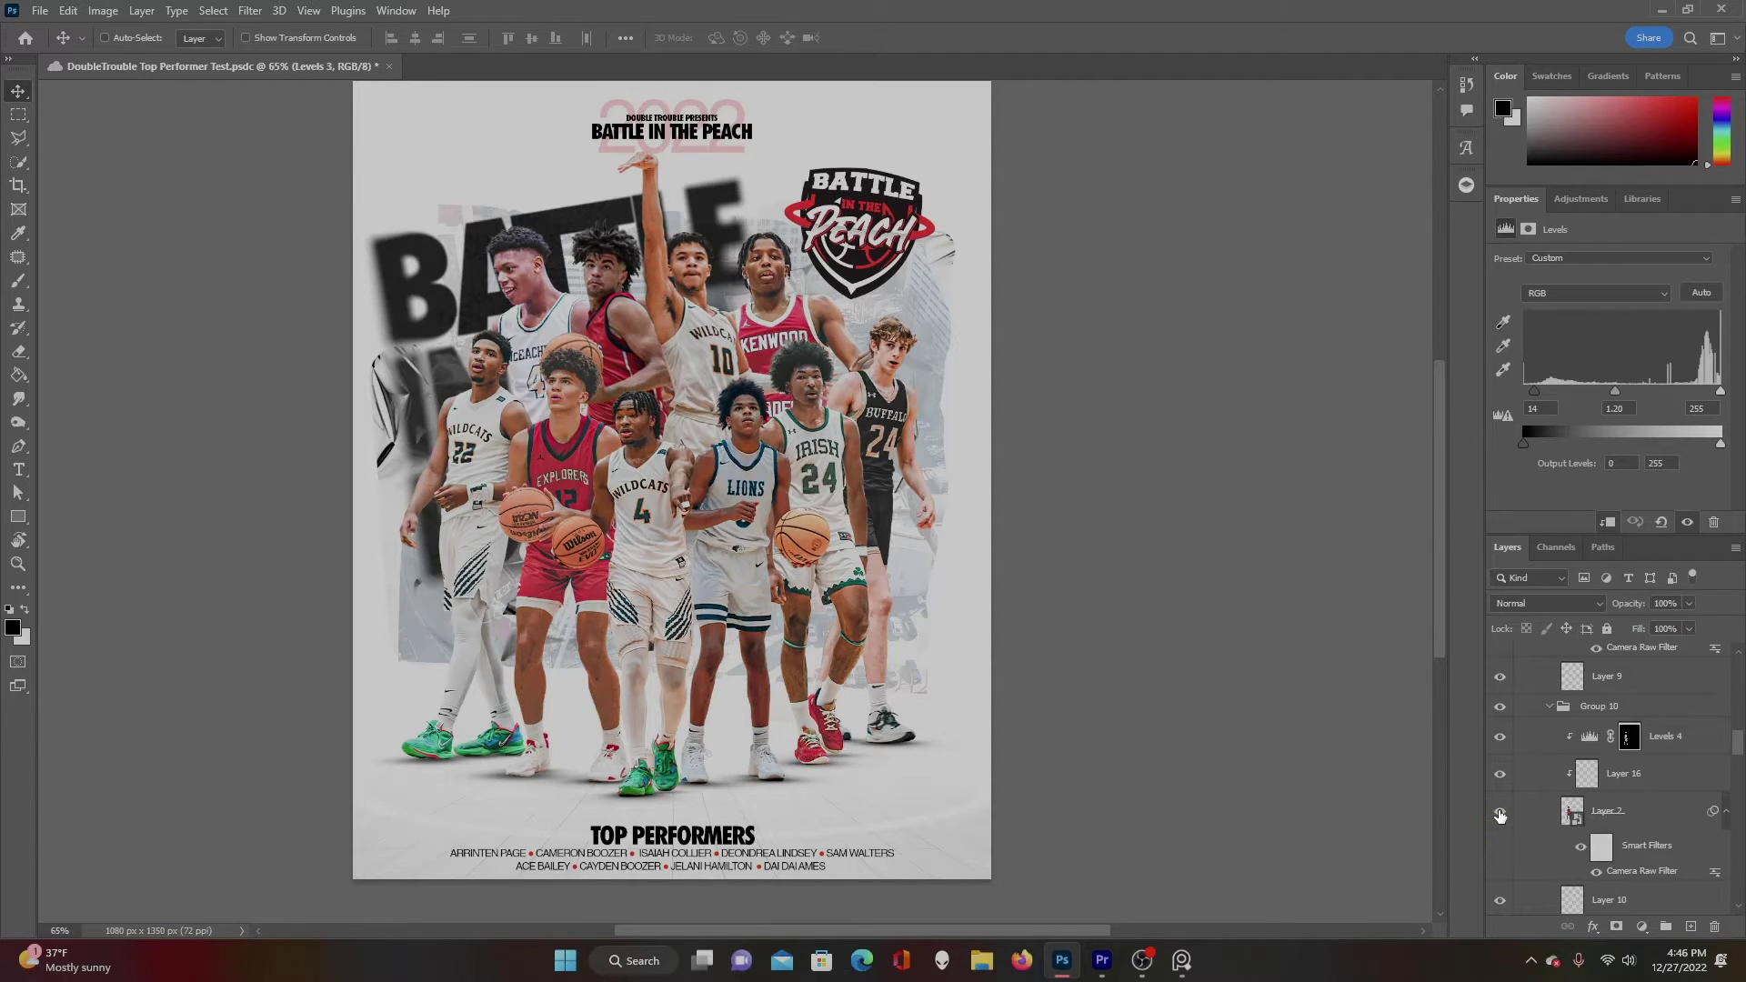
scroll(1504, 782, down, 3)
scroll(1509, 763, down, 3)
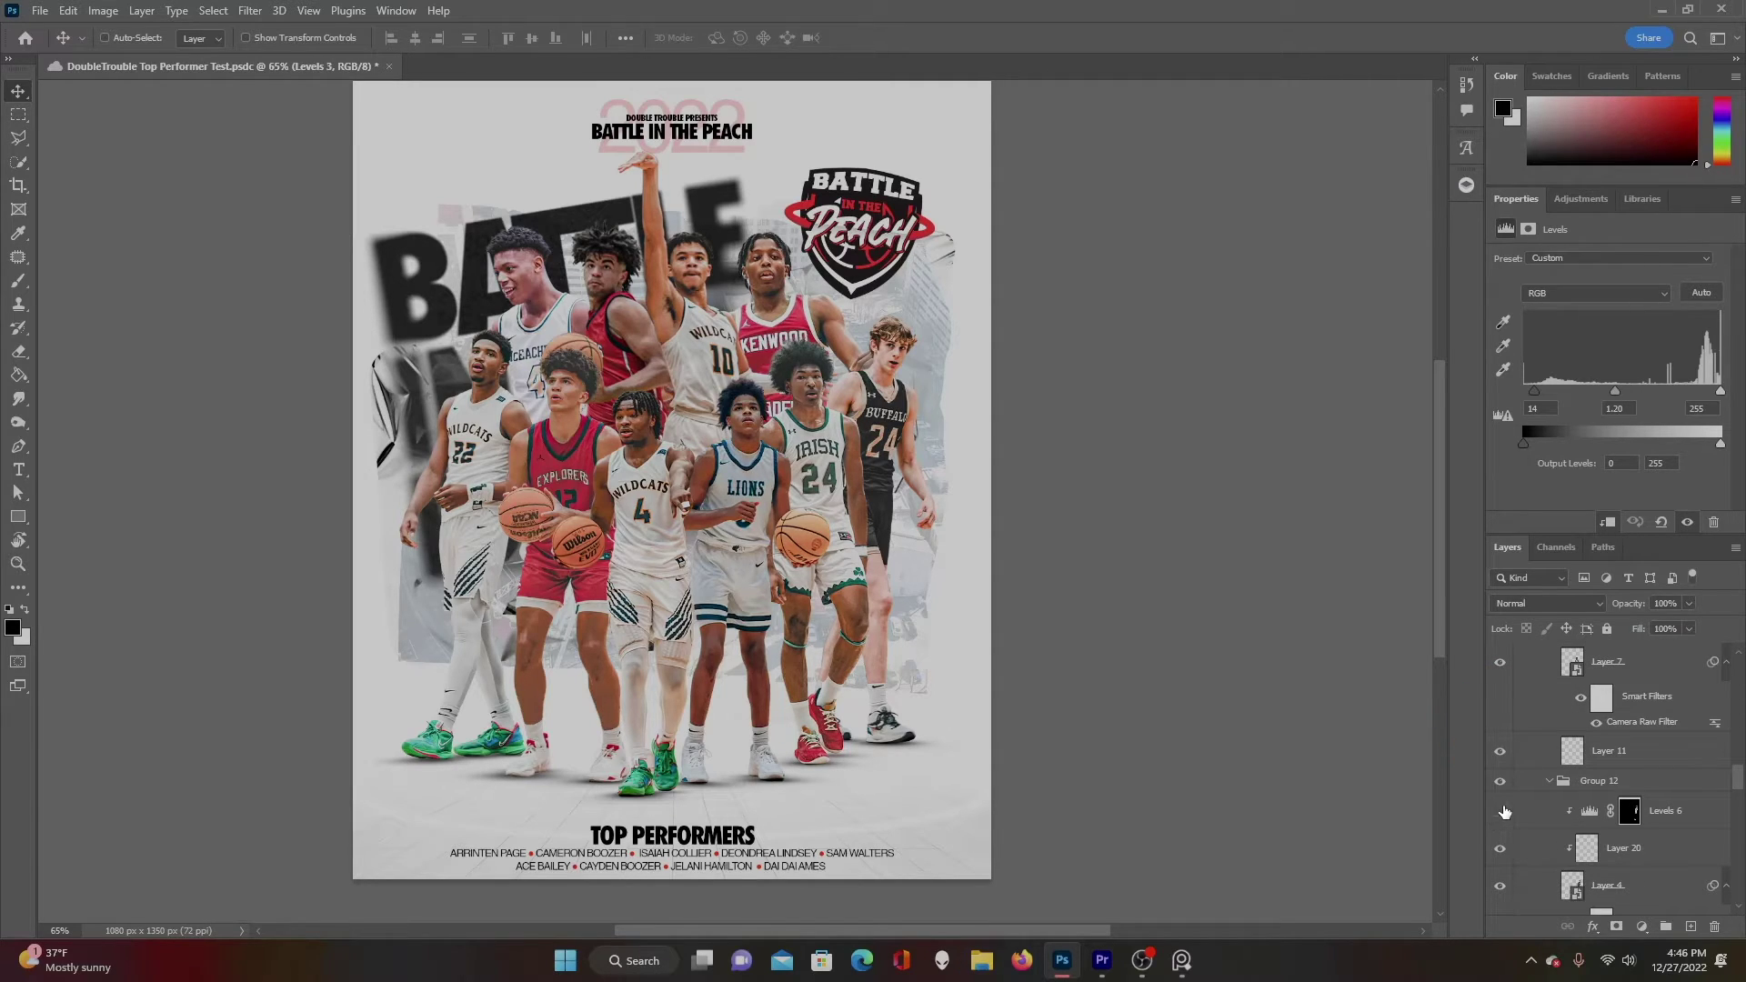
scroll(1502, 810, down, 5)
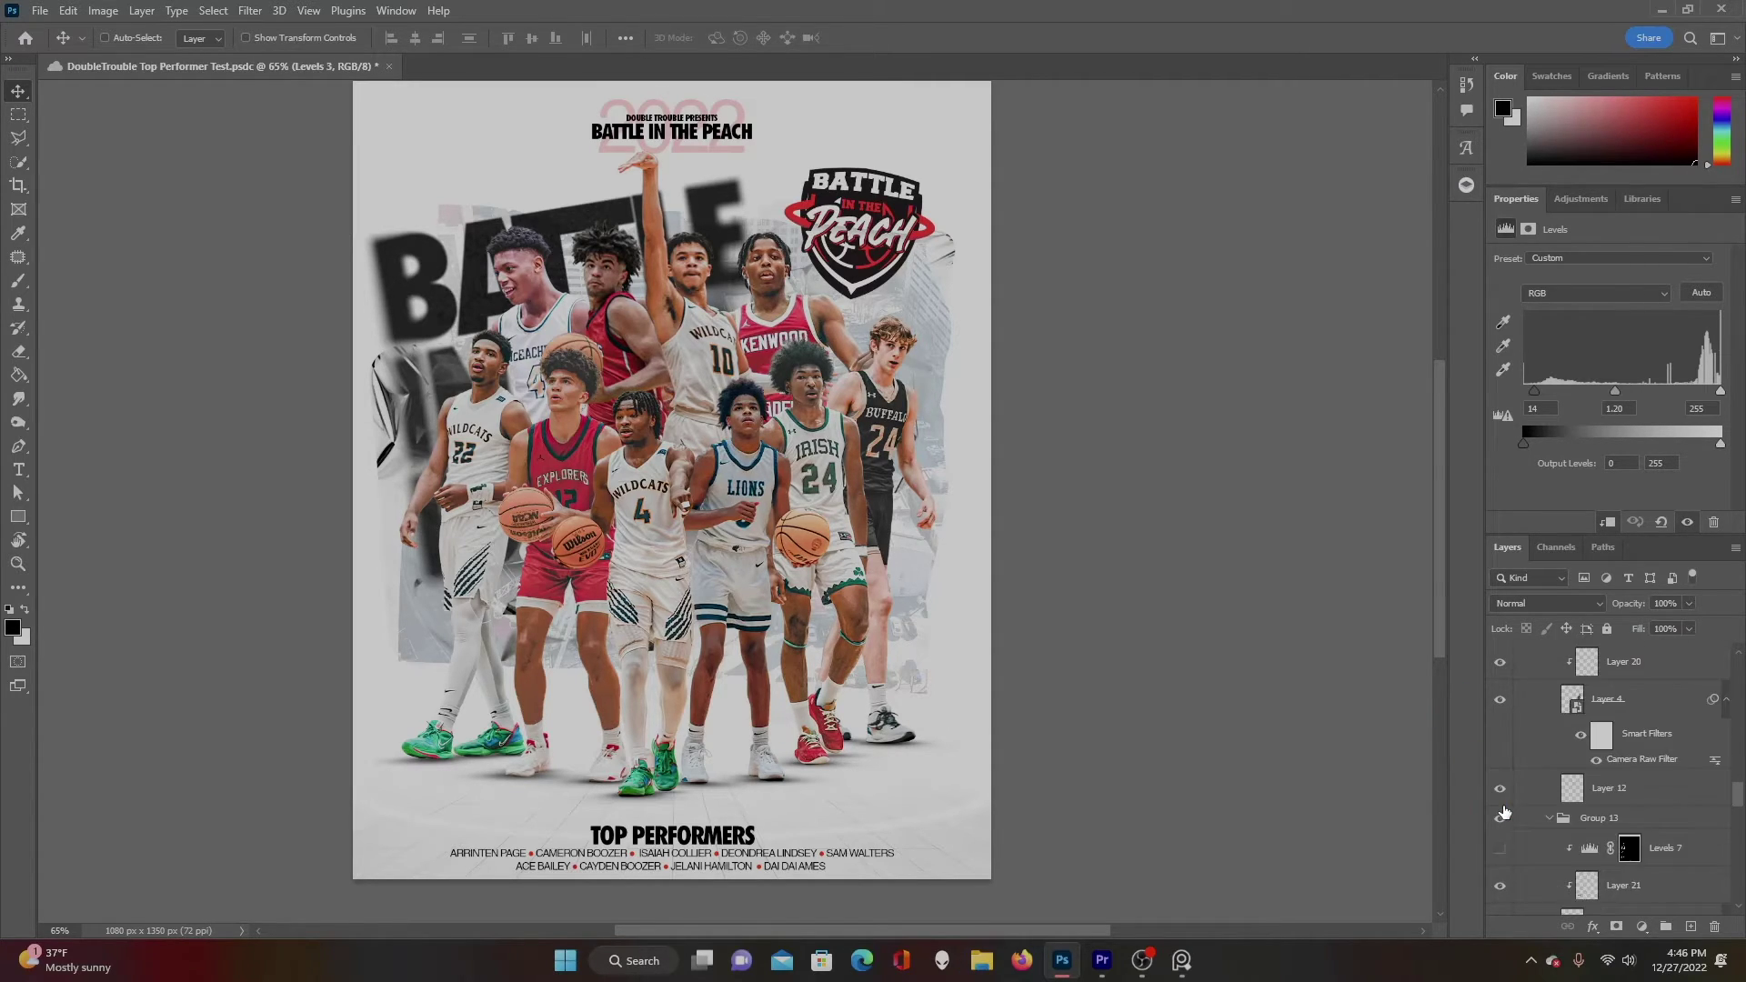
Check the effect of Layer 28 in Group 13 by toggling its visibility, and delete that layer.
scroll(1500, 779, down, 4)
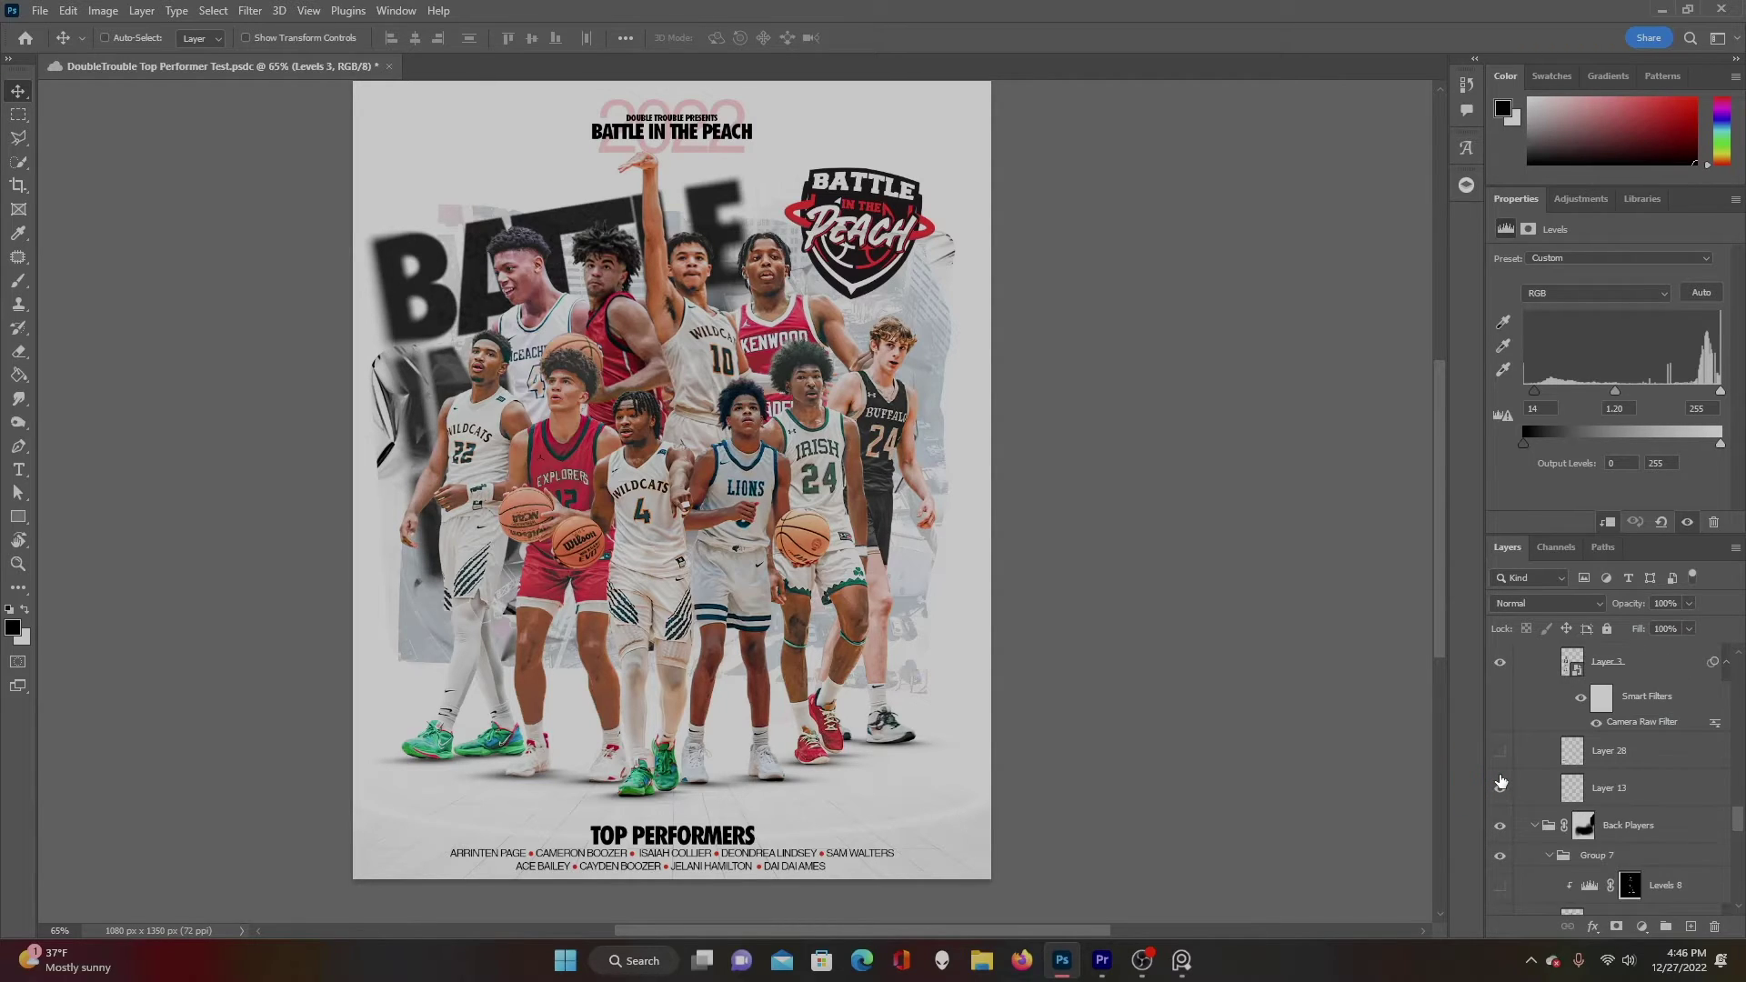
click(1499, 767)
click(1500, 766)
click(1610, 767)
click(1609, 788)
Show the Levels 8, Levels 11, Levels 9 and Levels 10 adjustments on the players in the Back Players group.
scroll(1587, 714, down, 3)
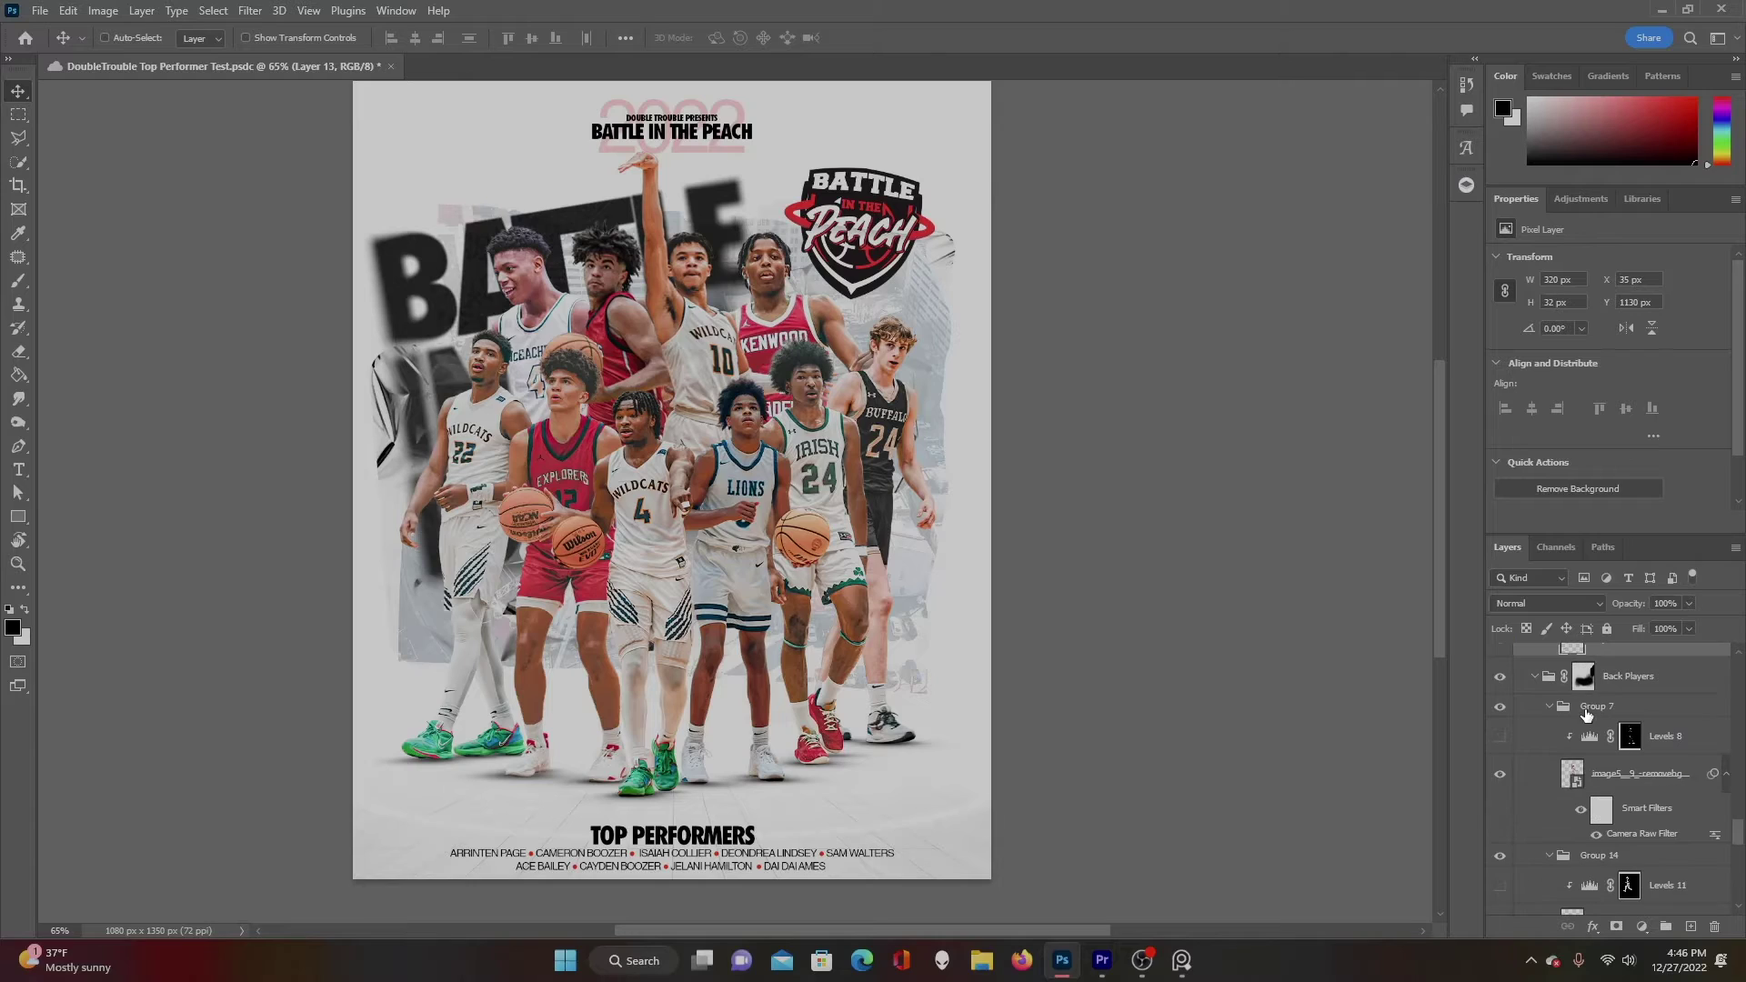
click(1499, 736)
scroll(1500, 736, down, 3)
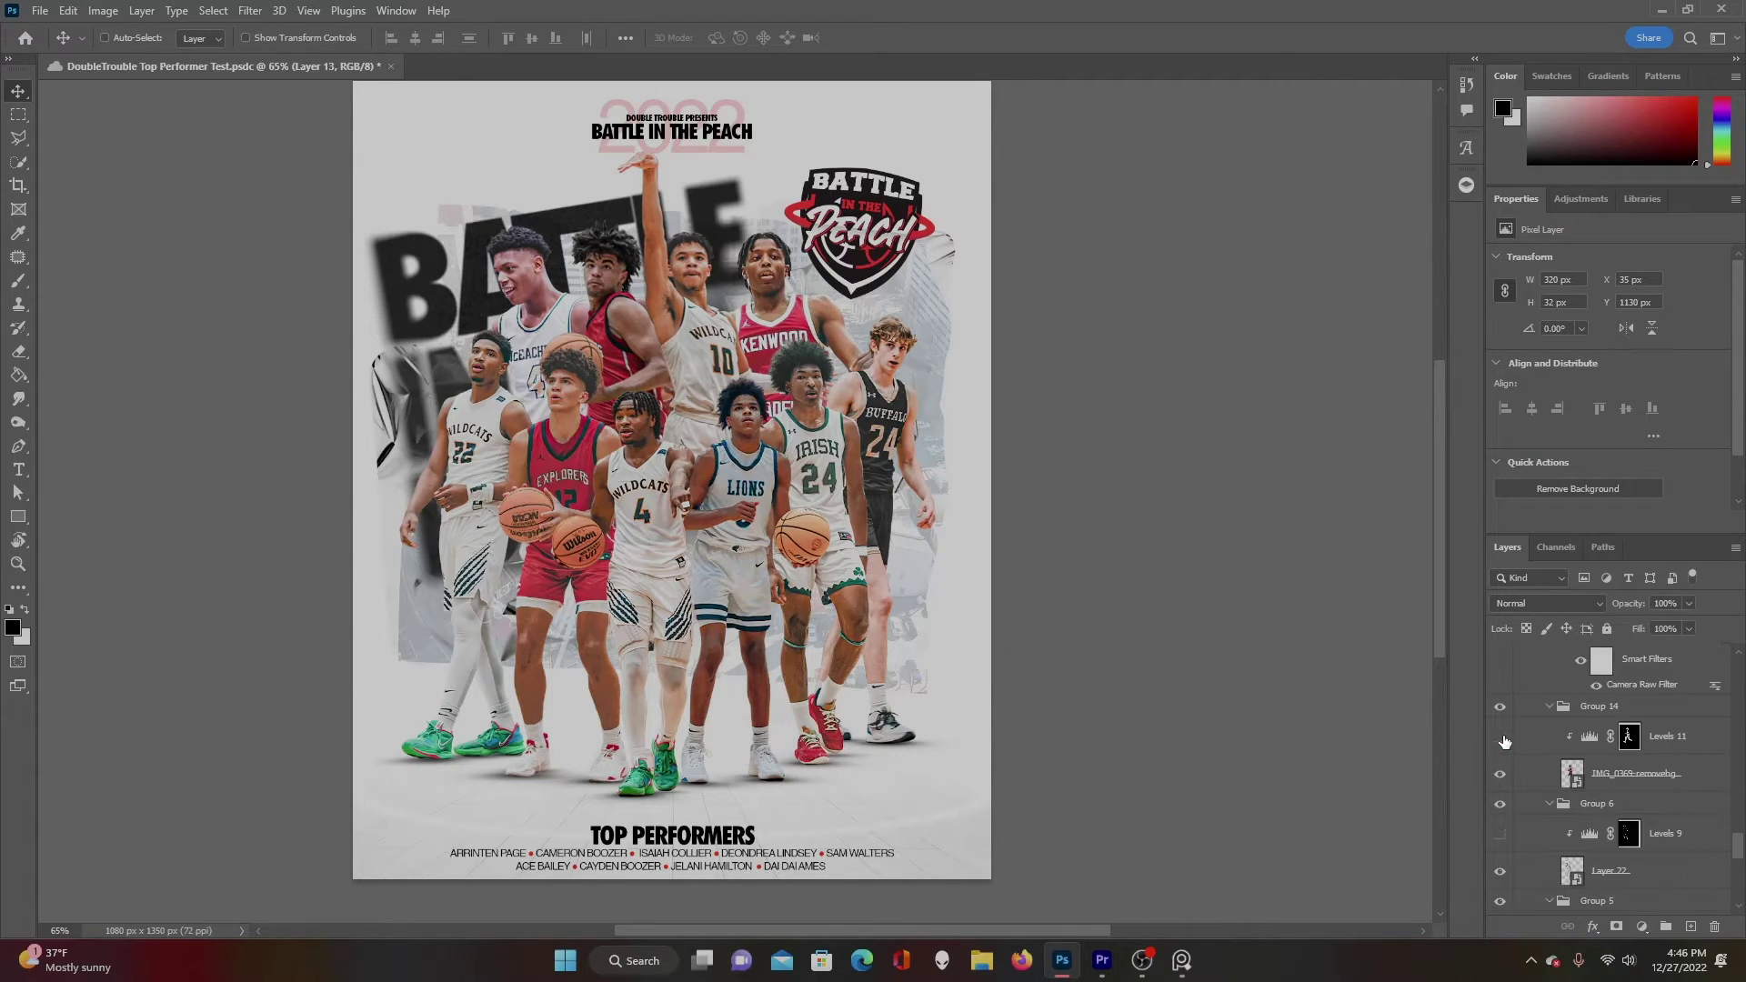
click(1500, 736)
scroll(1503, 741, down, 2)
click(1500, 736)
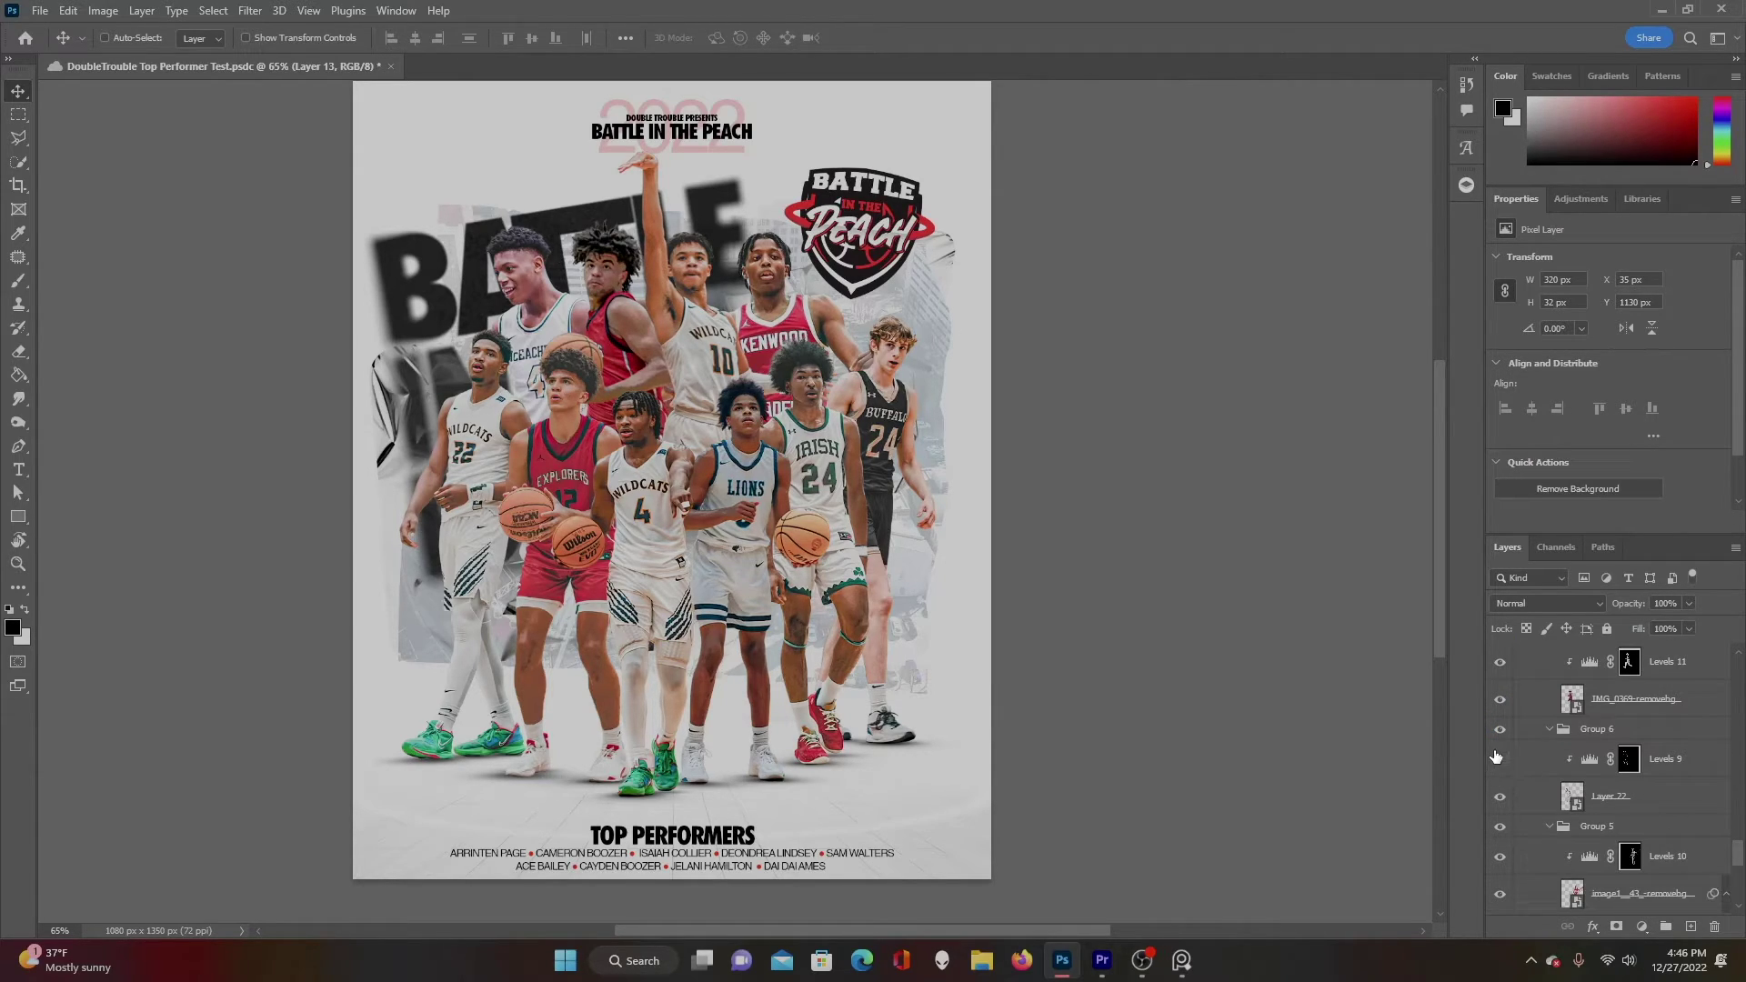
scroll(1498, 762, down, 1)
scroll(1509, 768, down, 3)
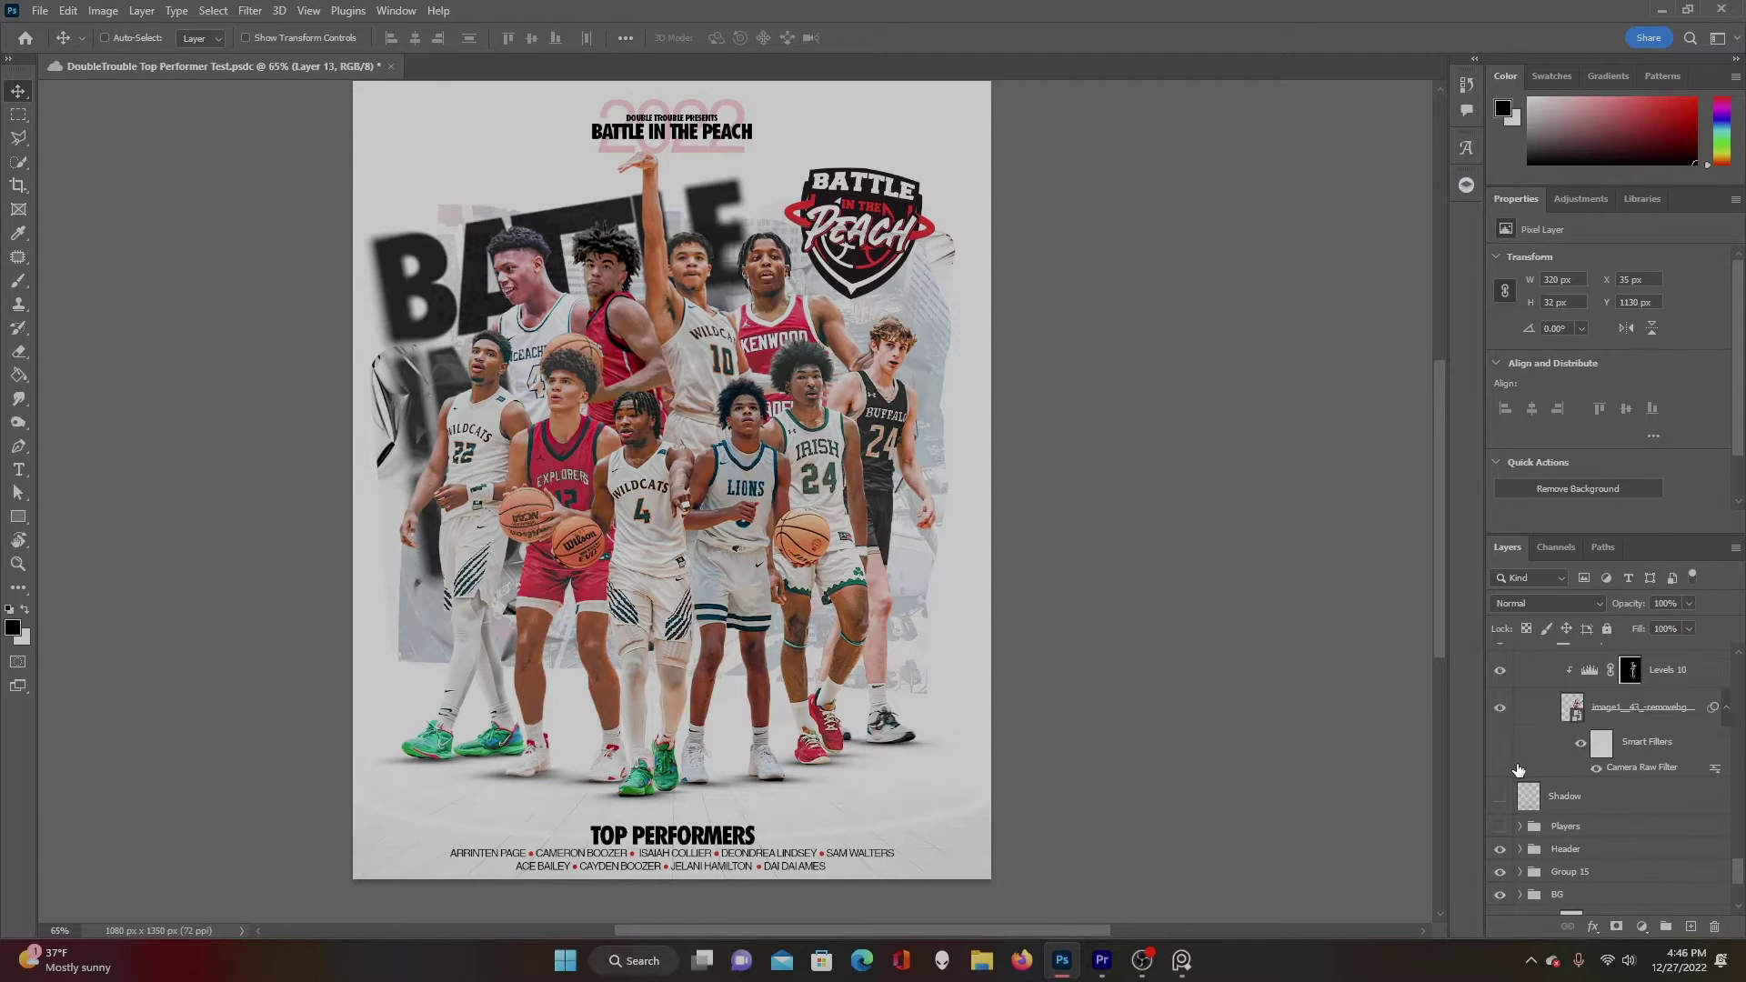
Show the Shadow layer beneath the players and collapse the Players copy group.
click(1498, 797)
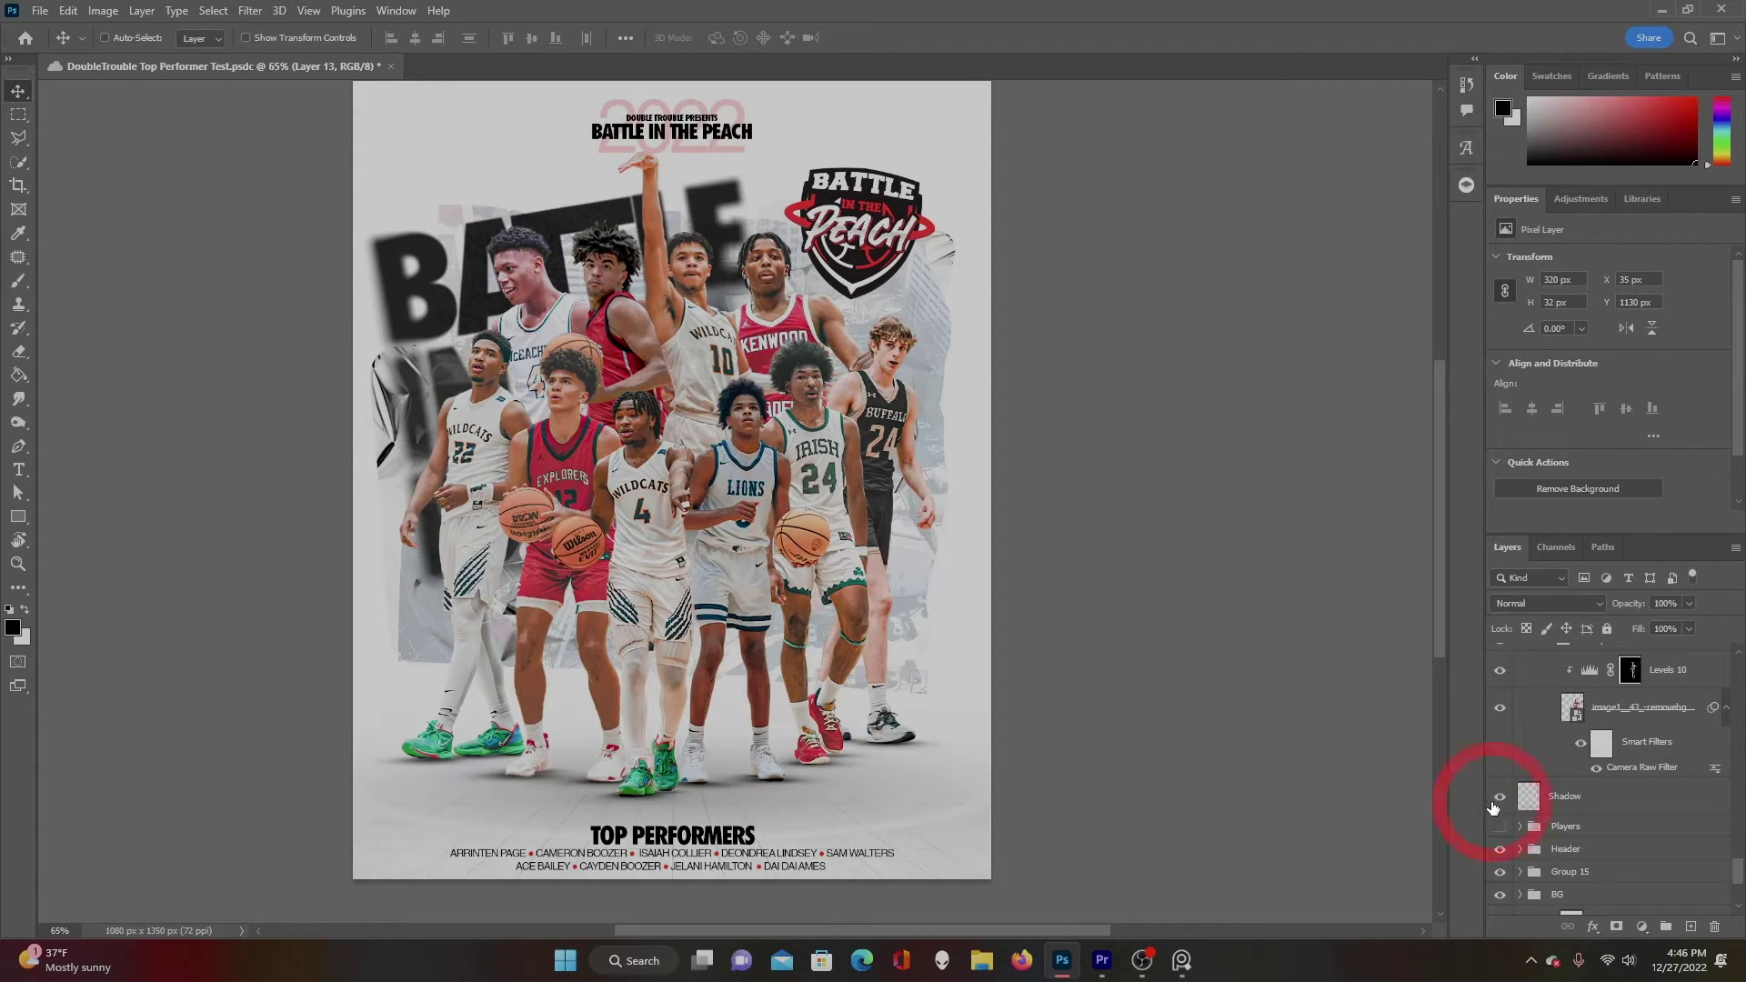
click(1569, 804)
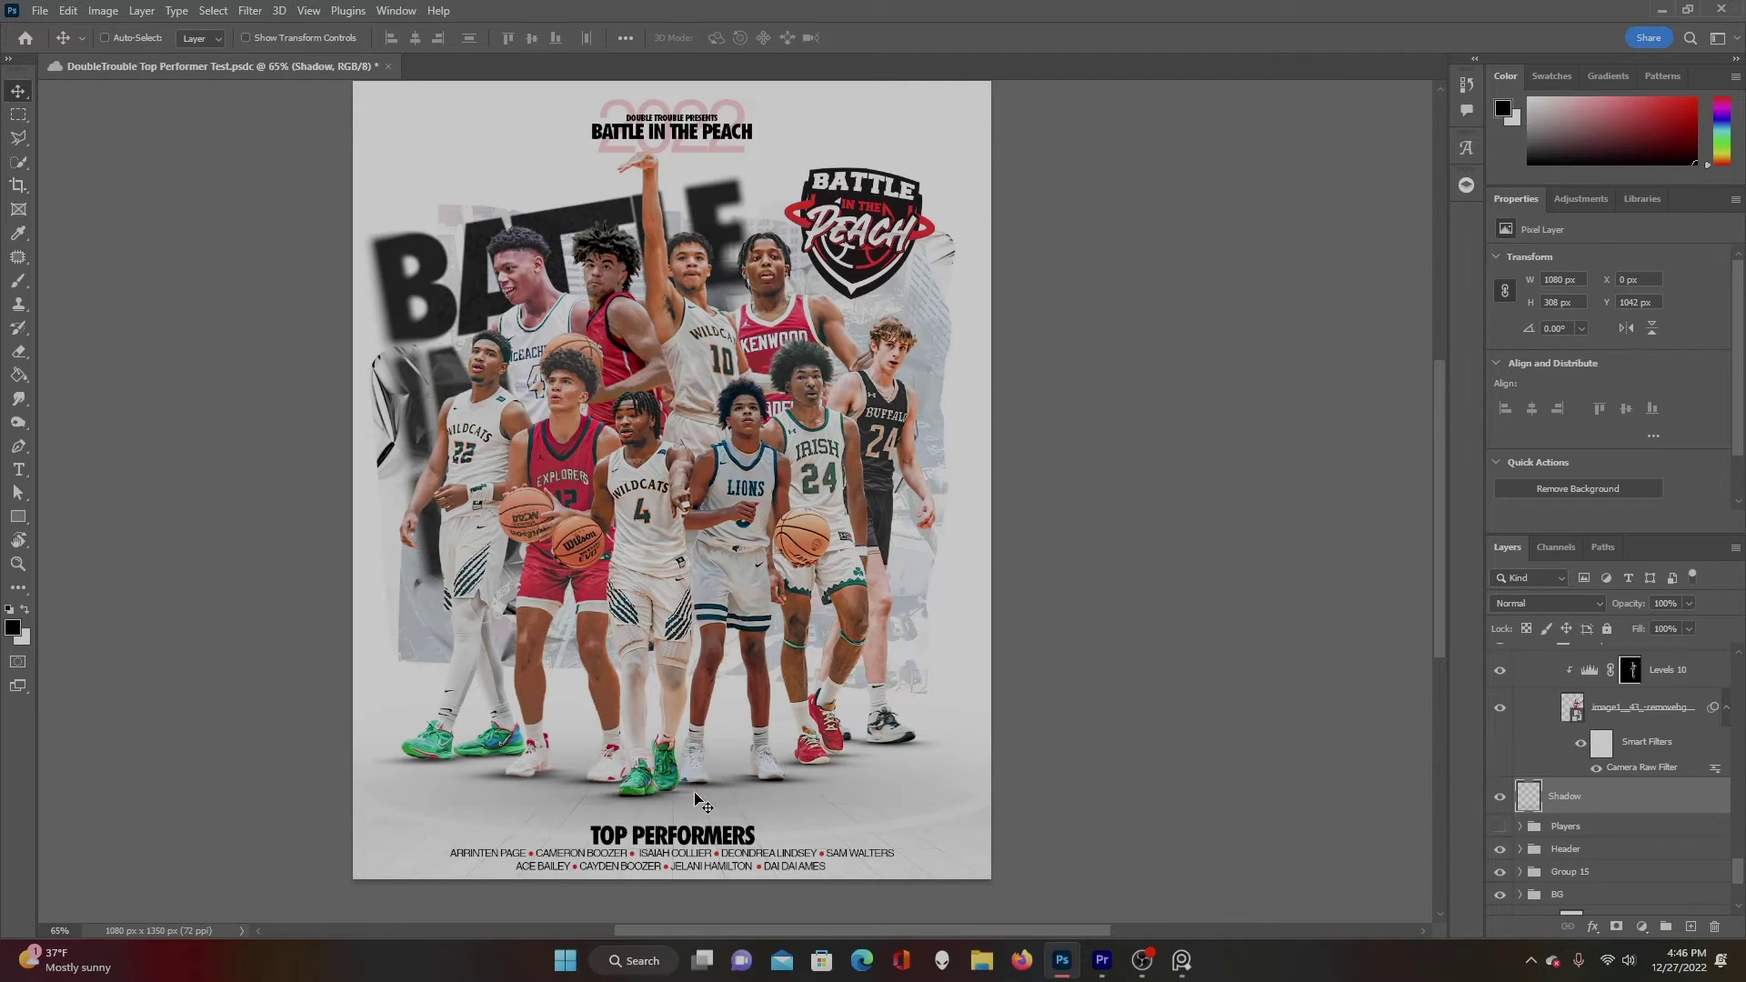
scroll(1650, 795, up, 5)
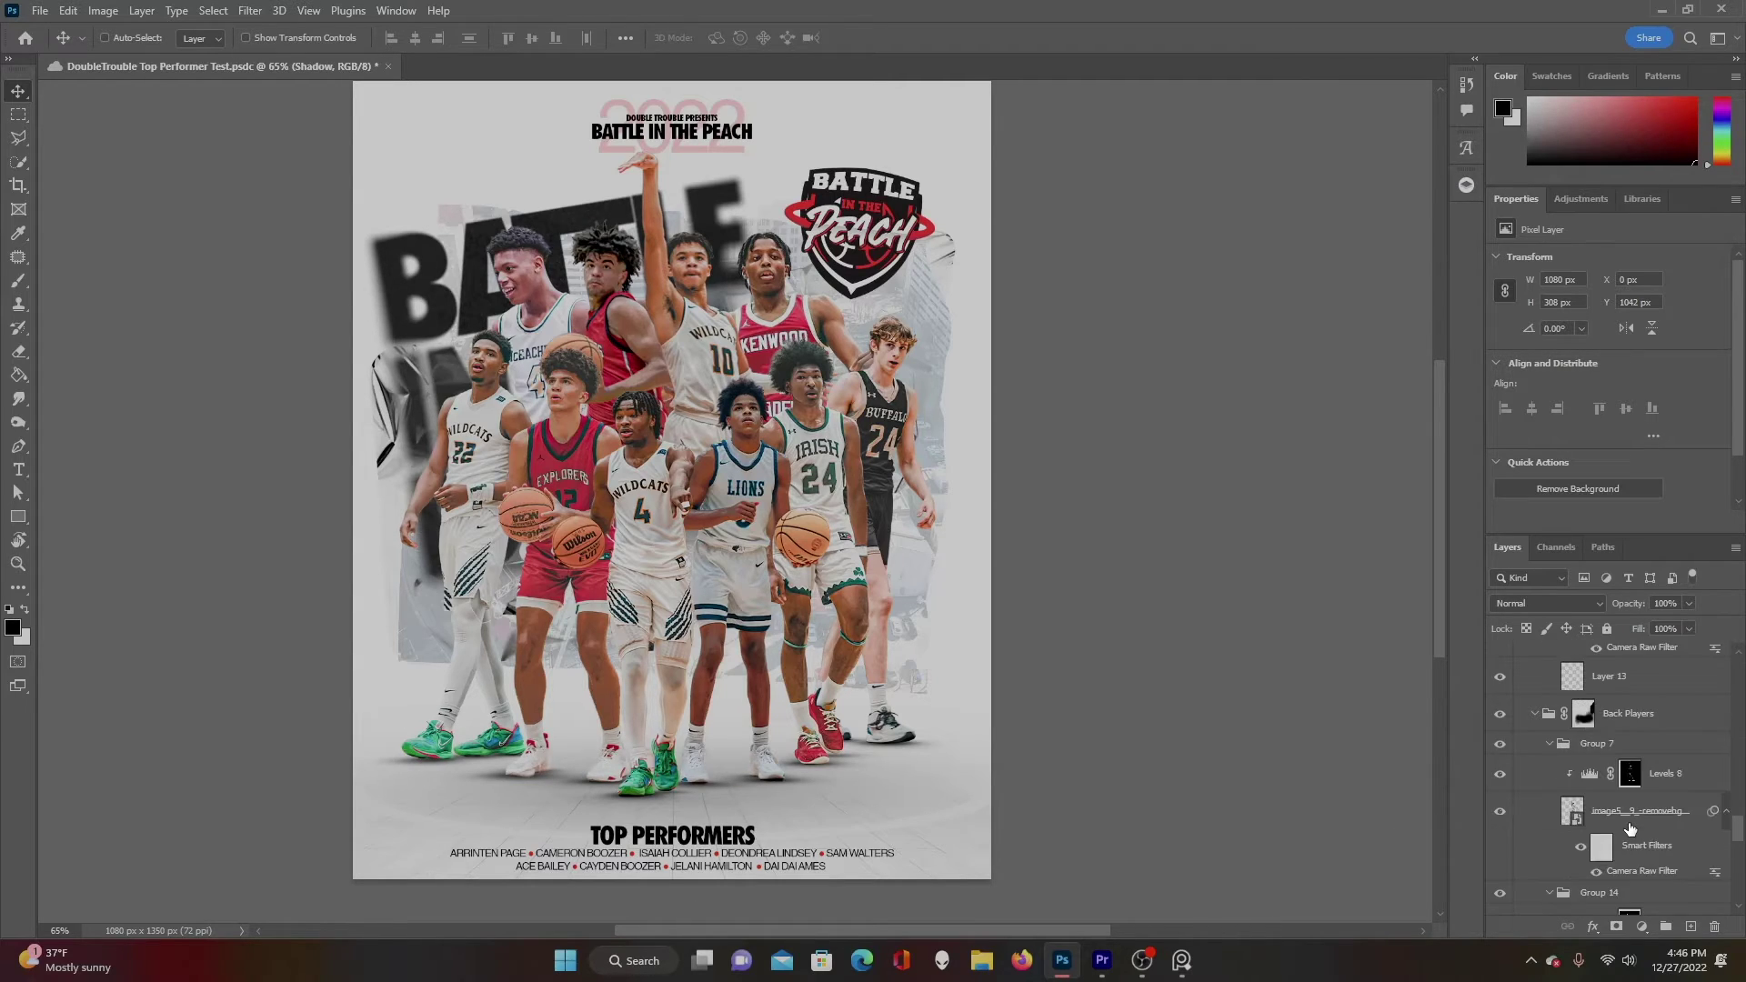
scroll(1629, 828, up, 8)
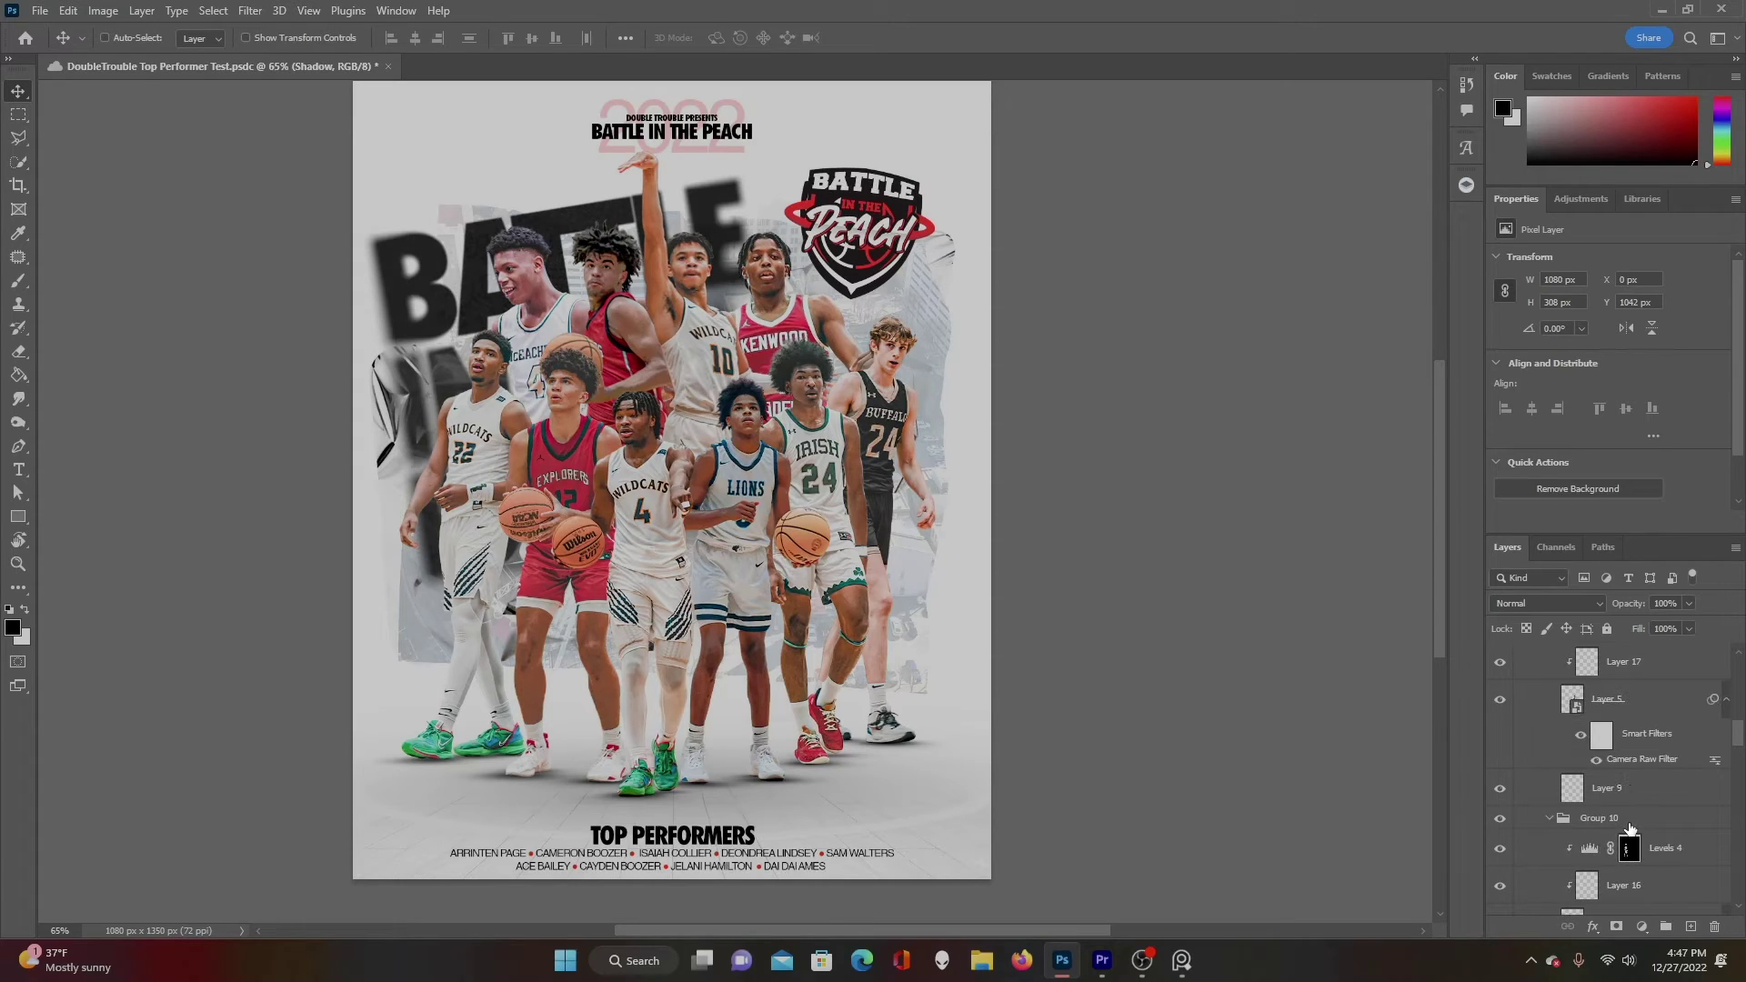
scroll(1629, 828, up, 6)
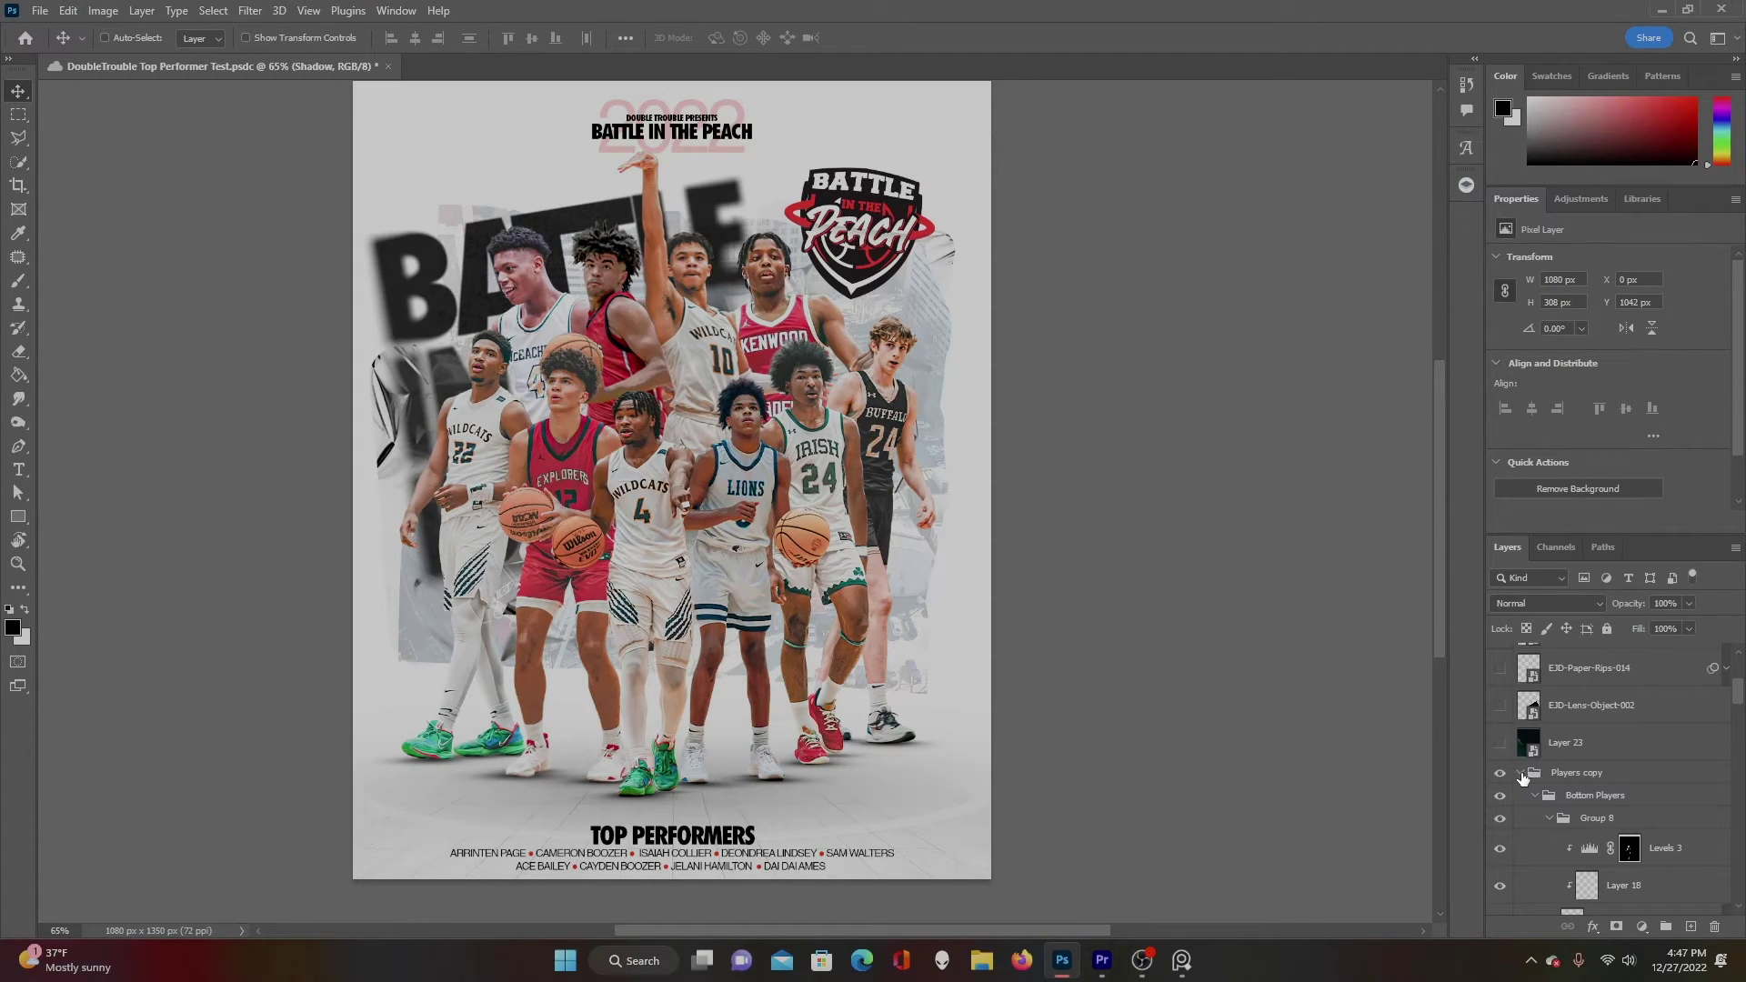
click(1520, 773)
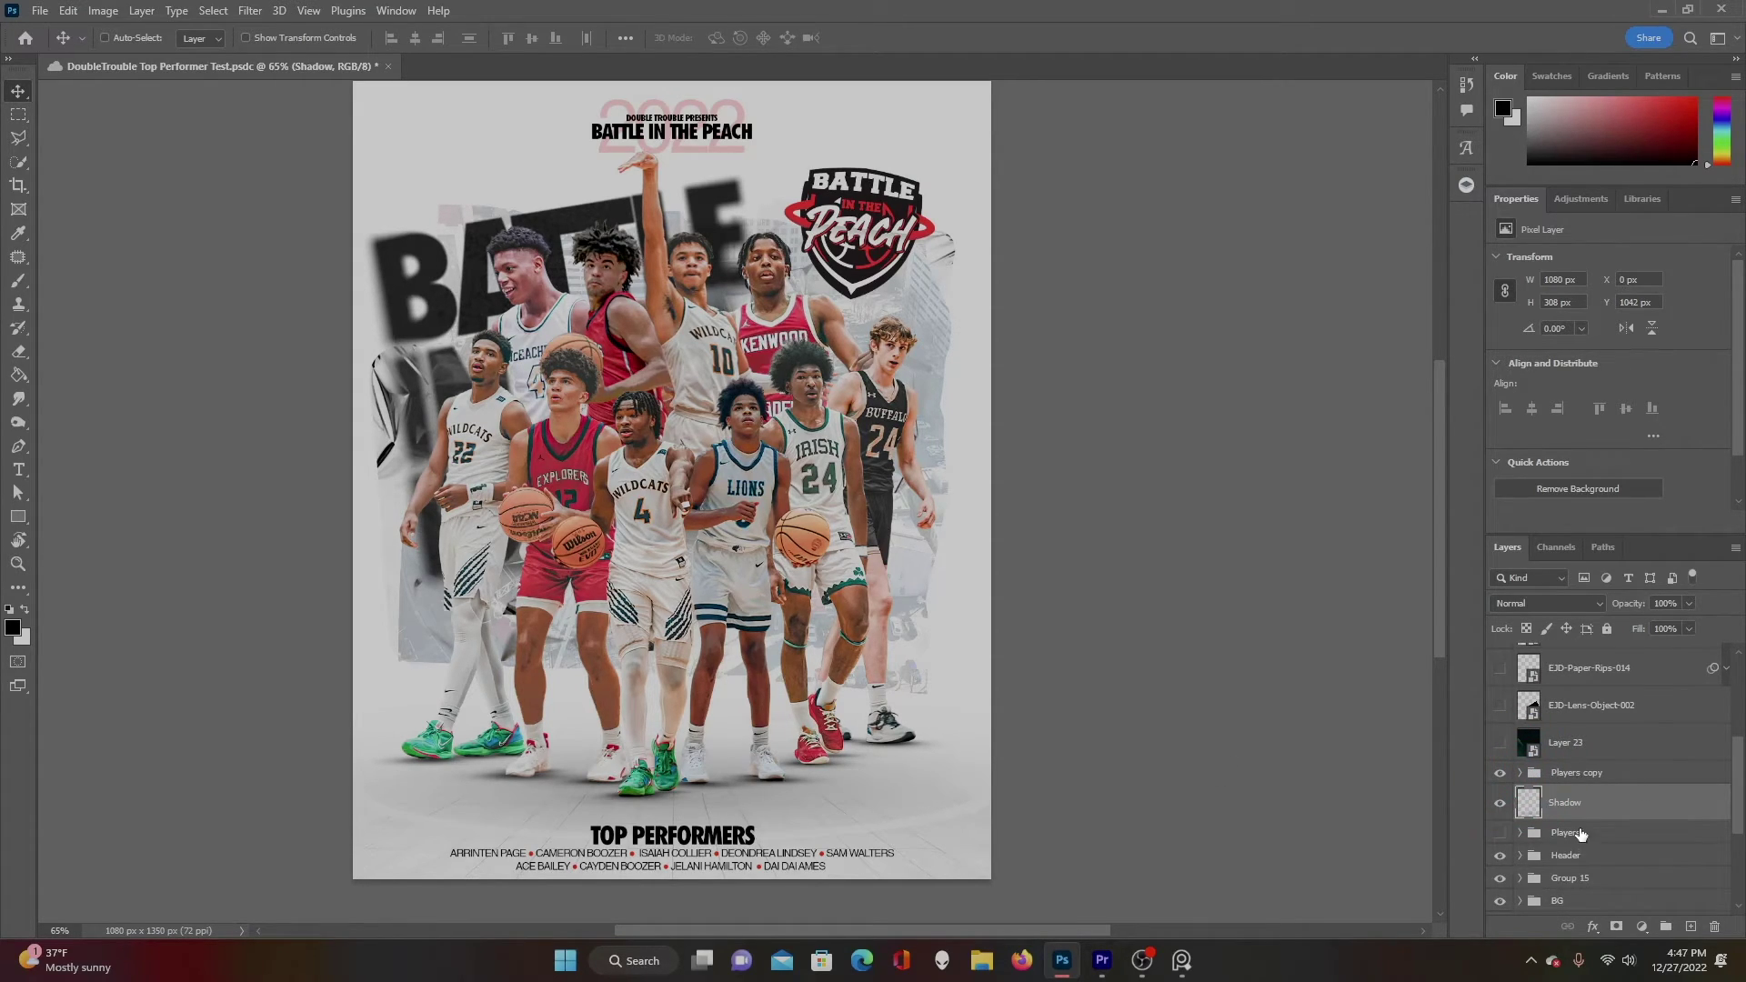
Show the Layer 23 light overlay above the Players copy group, comparing the poster with and without it.
scroll(1510, 818, up, 3)
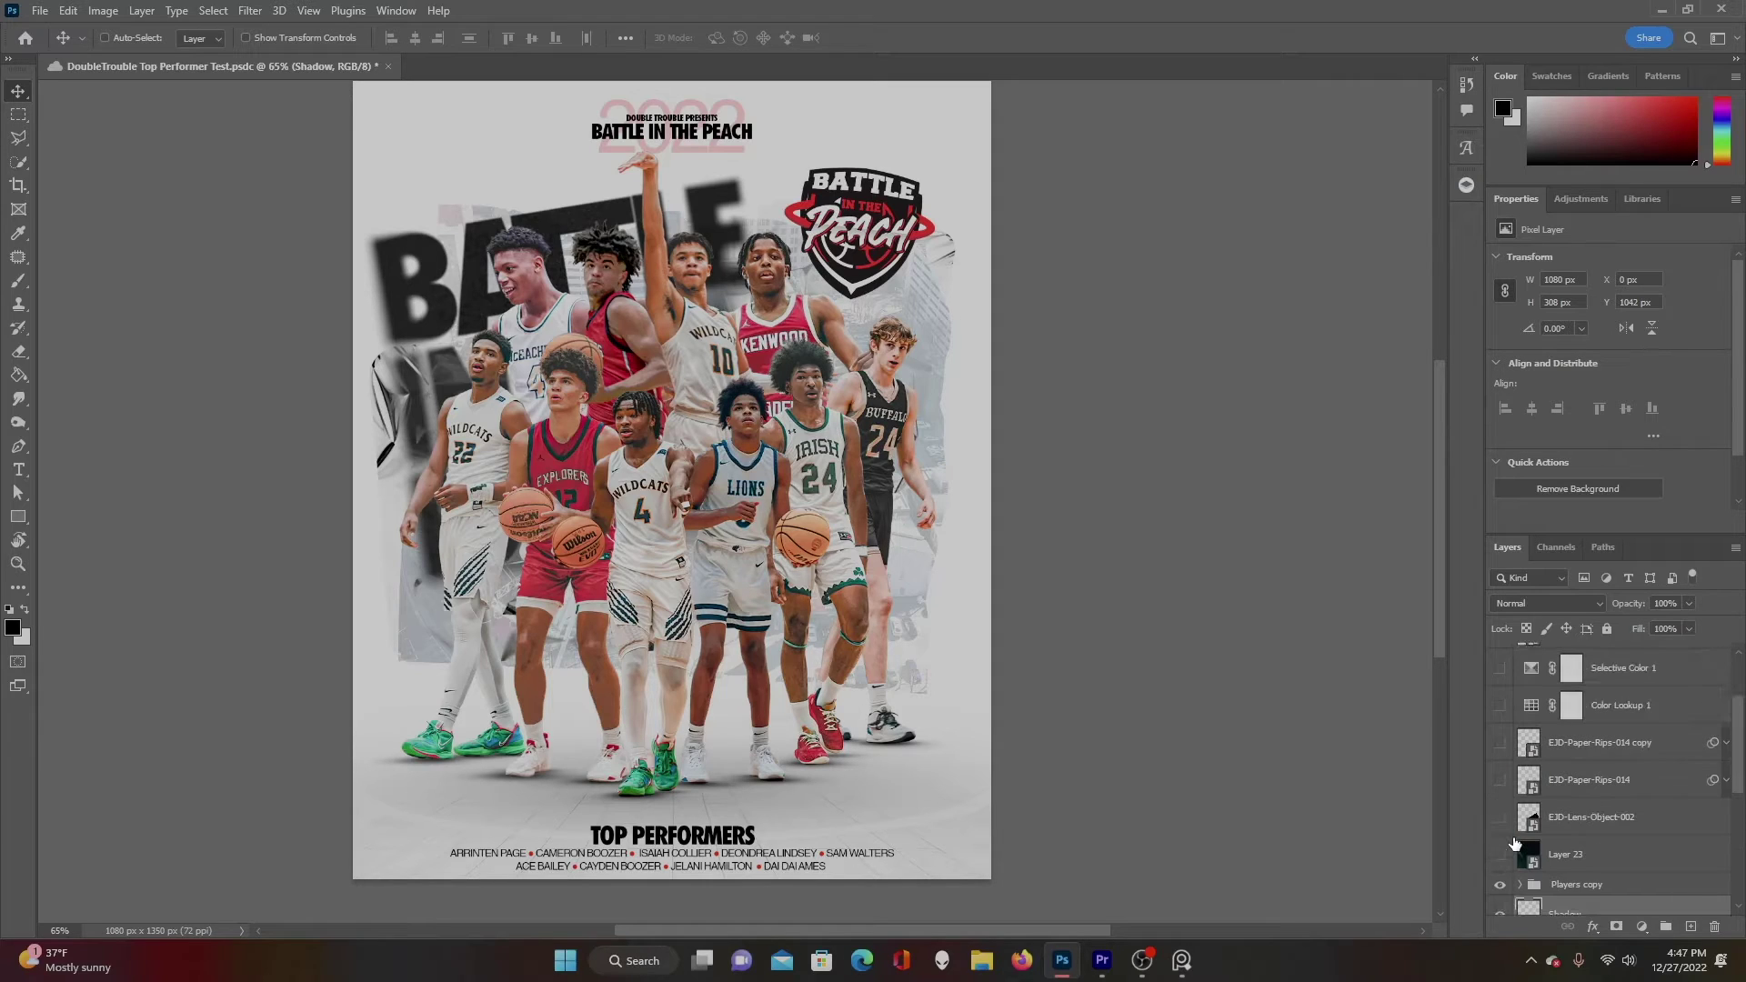
click(1500, 821)
click(1500, 821)
click(1498, 859)
click(1499, 858)
click(1498, 858)
click(1556, 859)
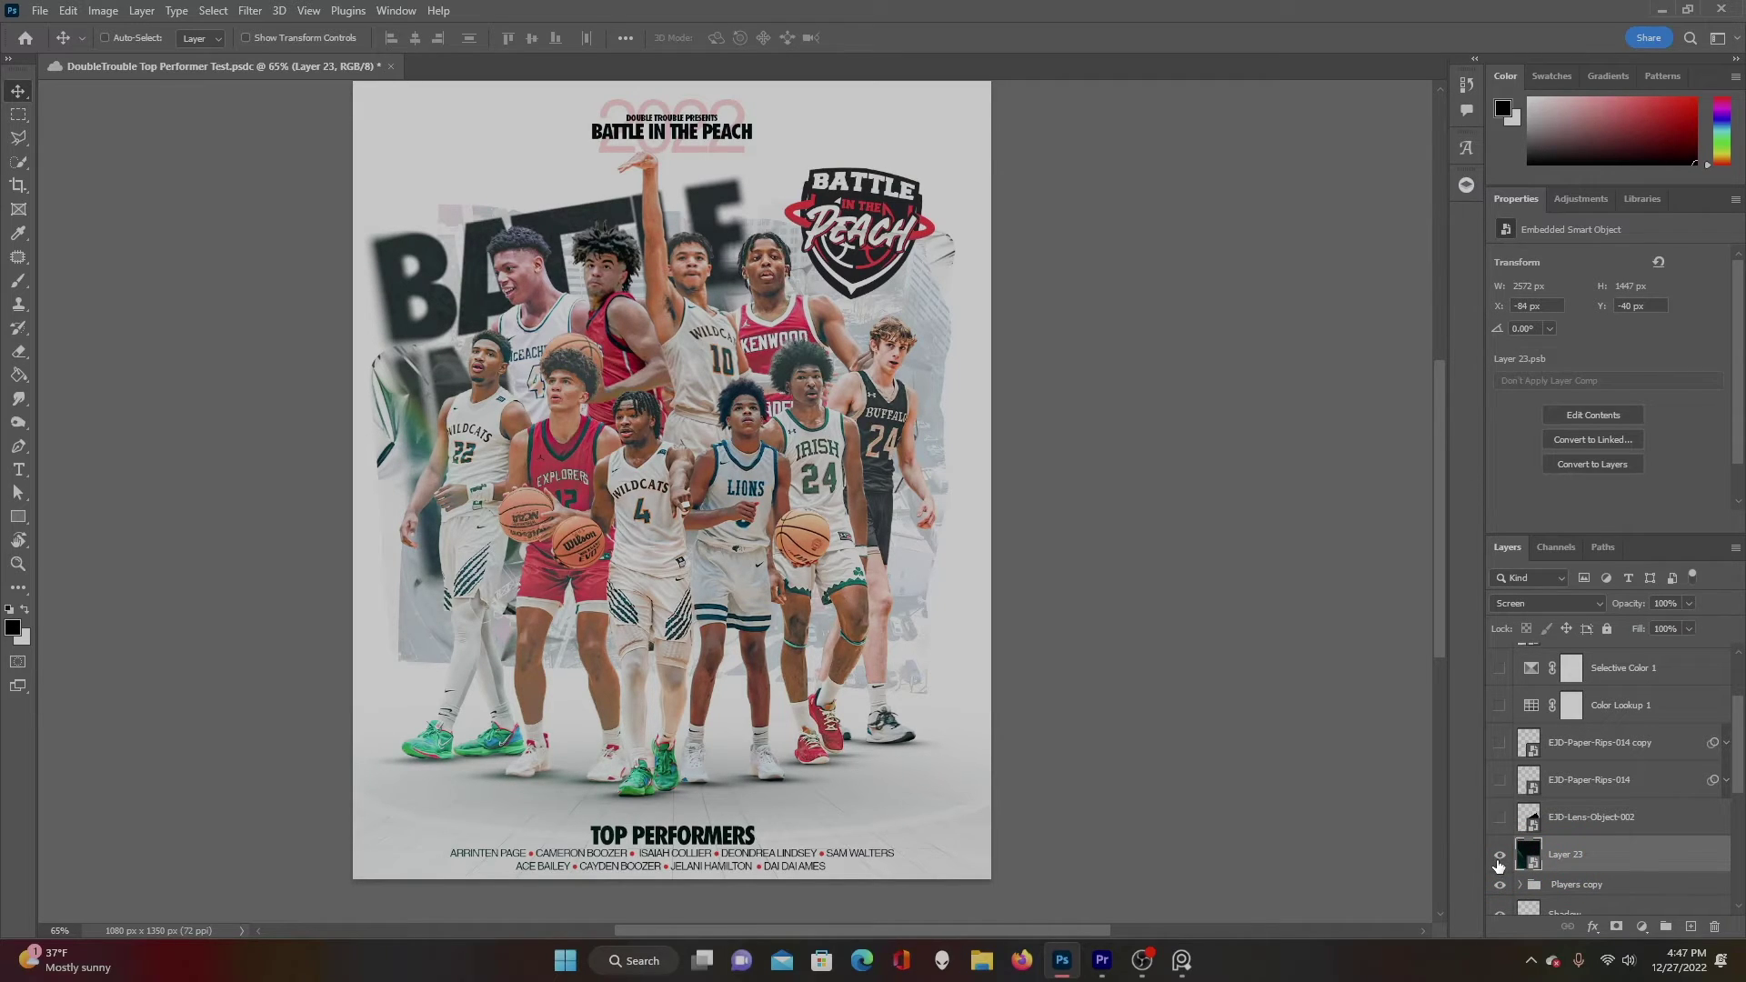
click(1499, 858)
click(1500, 858)
Inspect the source image inside the Layer 23 smart object, close it, and compare the overlay's effect on the poster.
double_click(1532, 855)
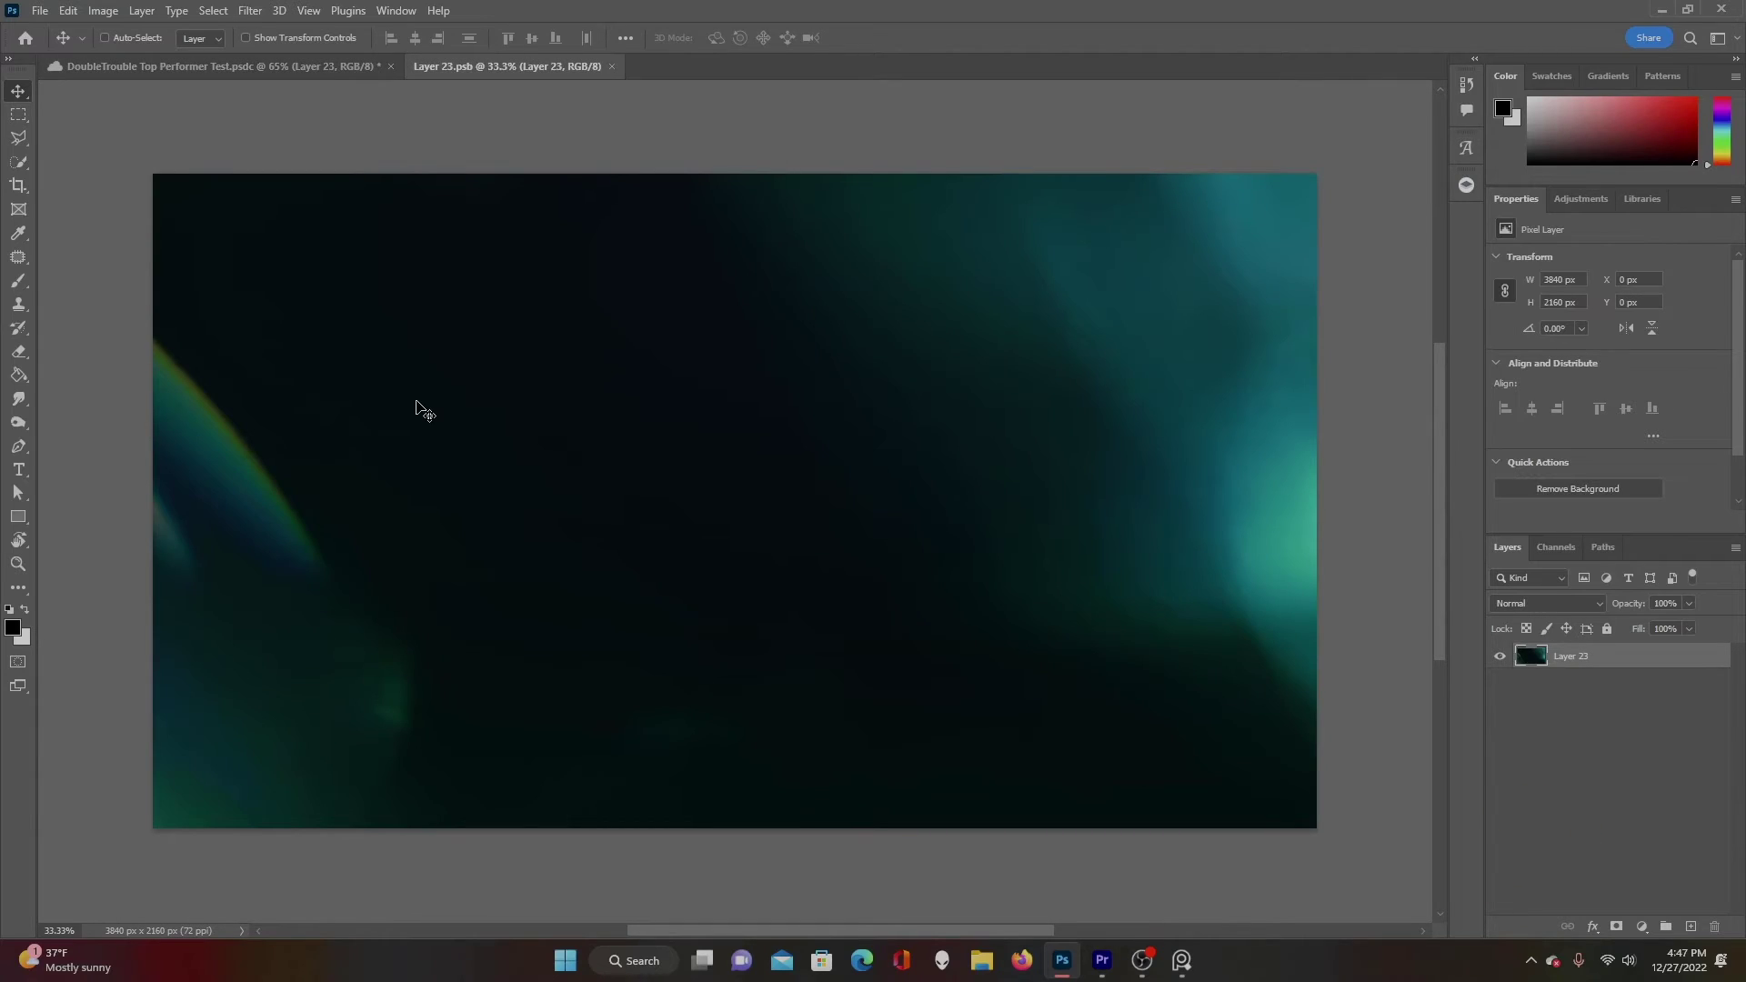
click(611, 67)
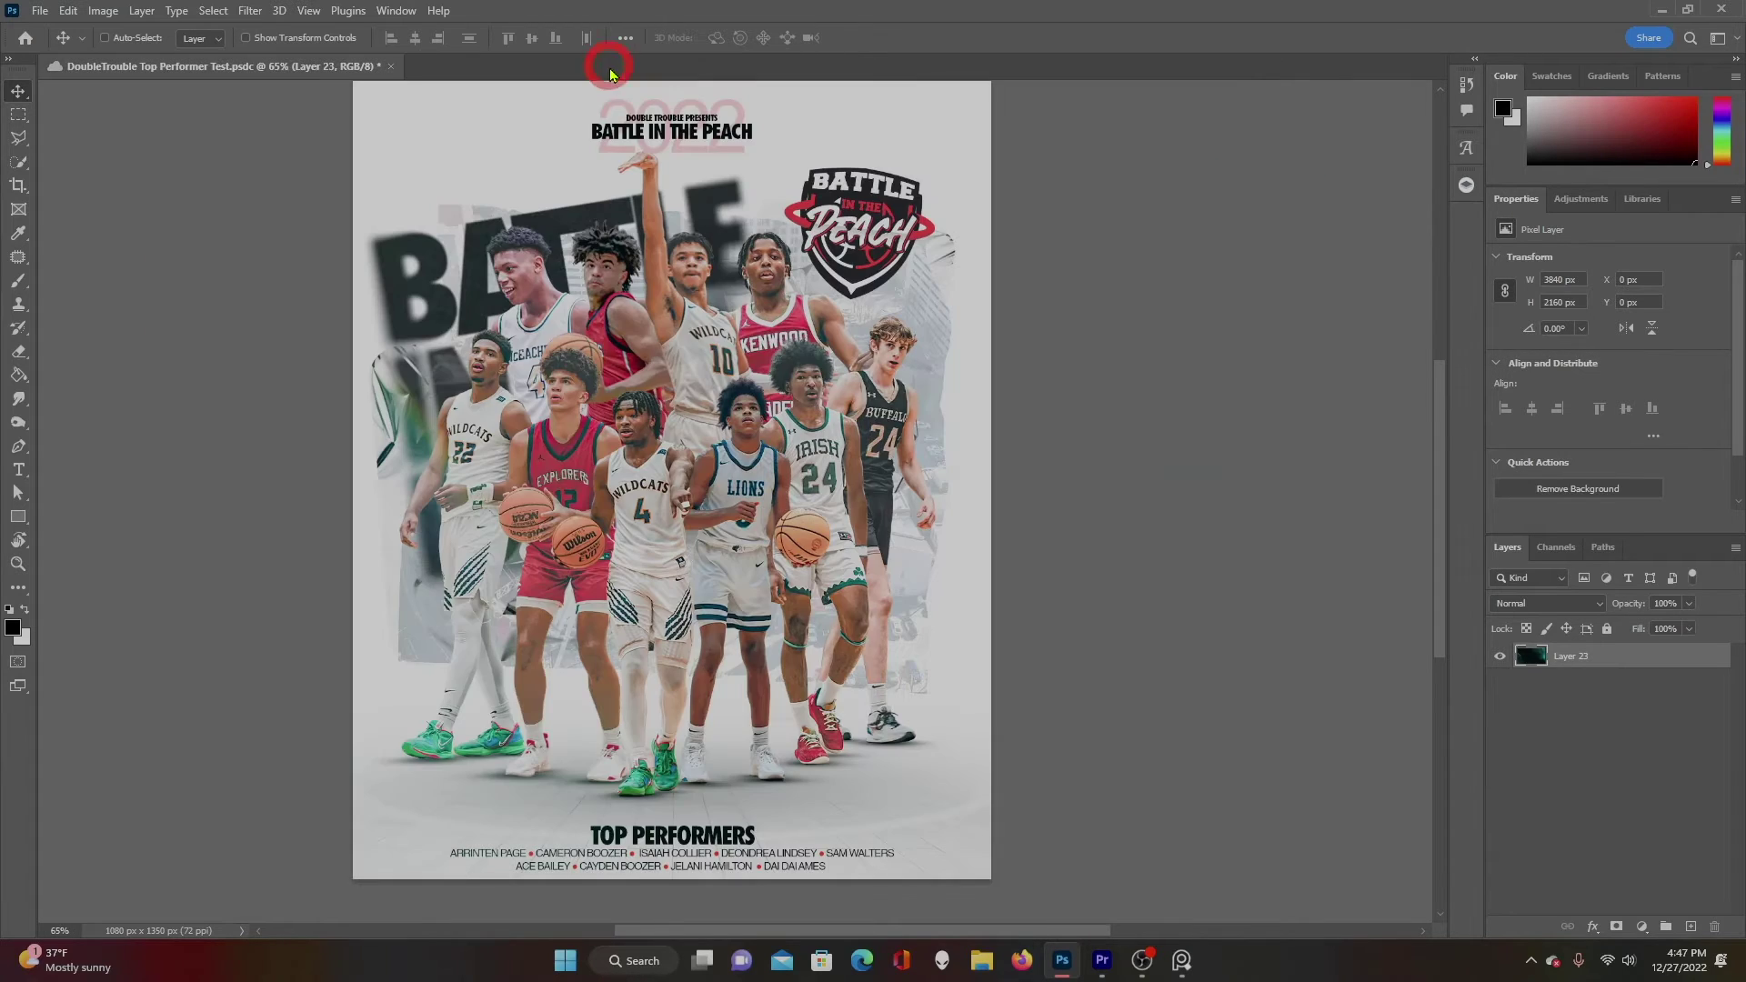
click(1499, 896)
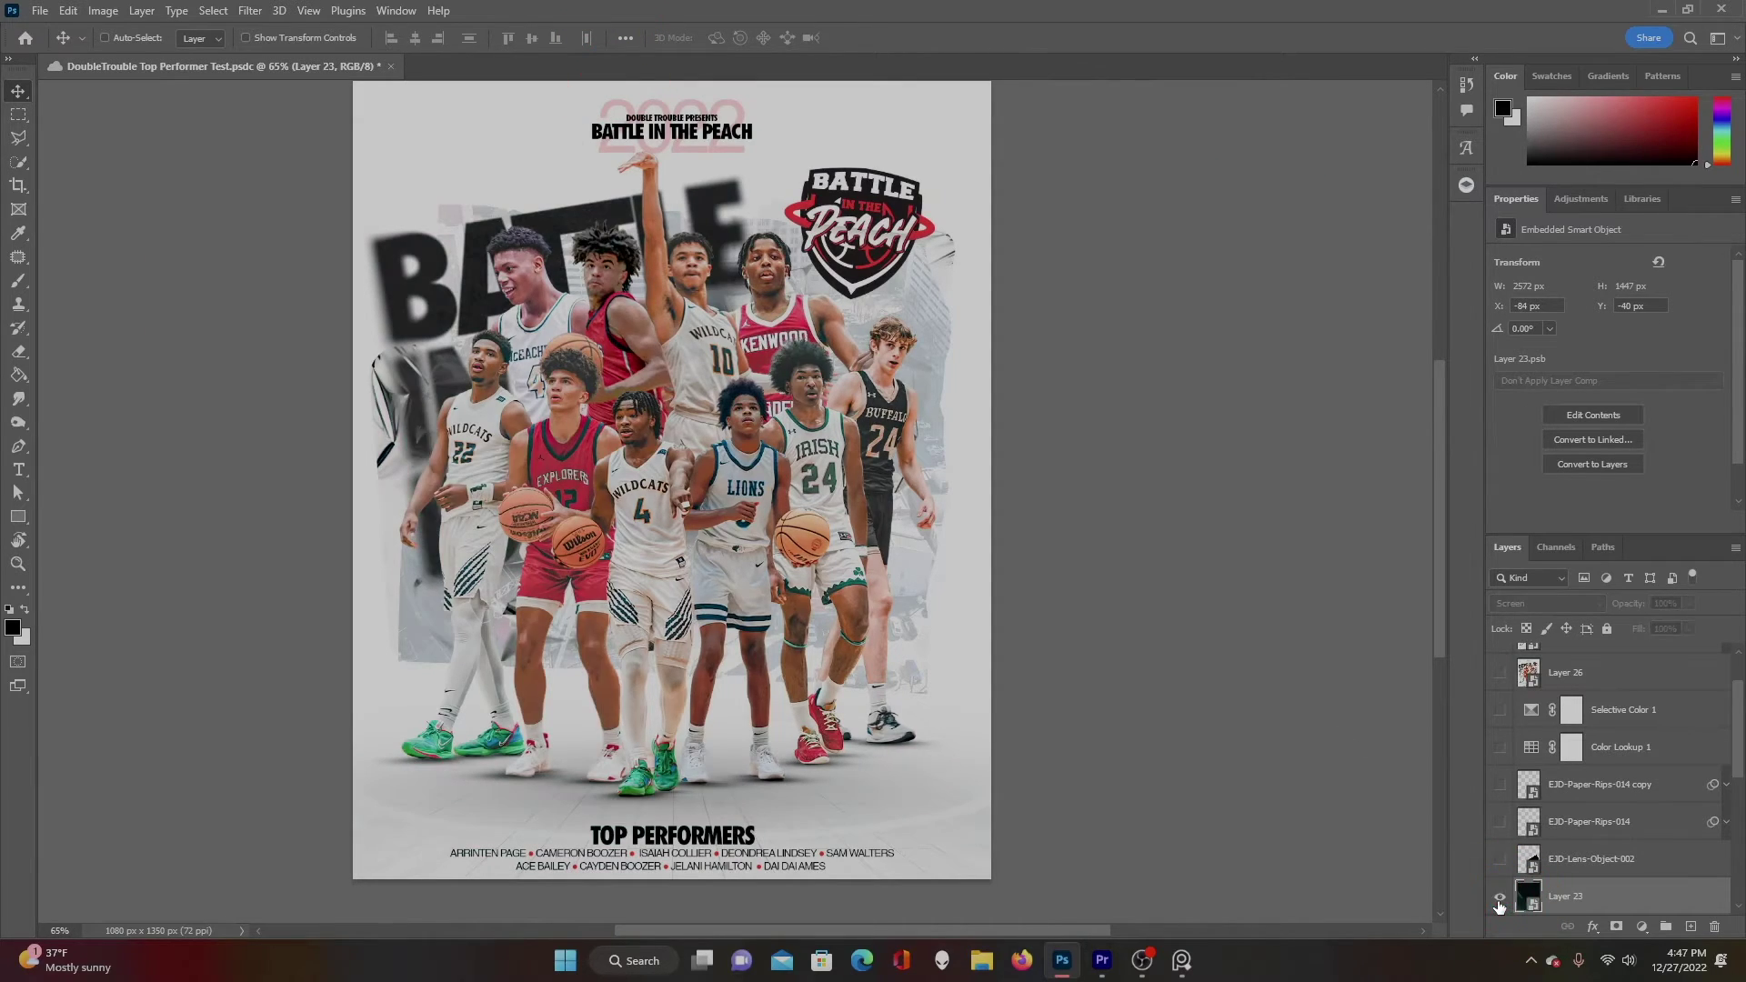
click(1500, 896)
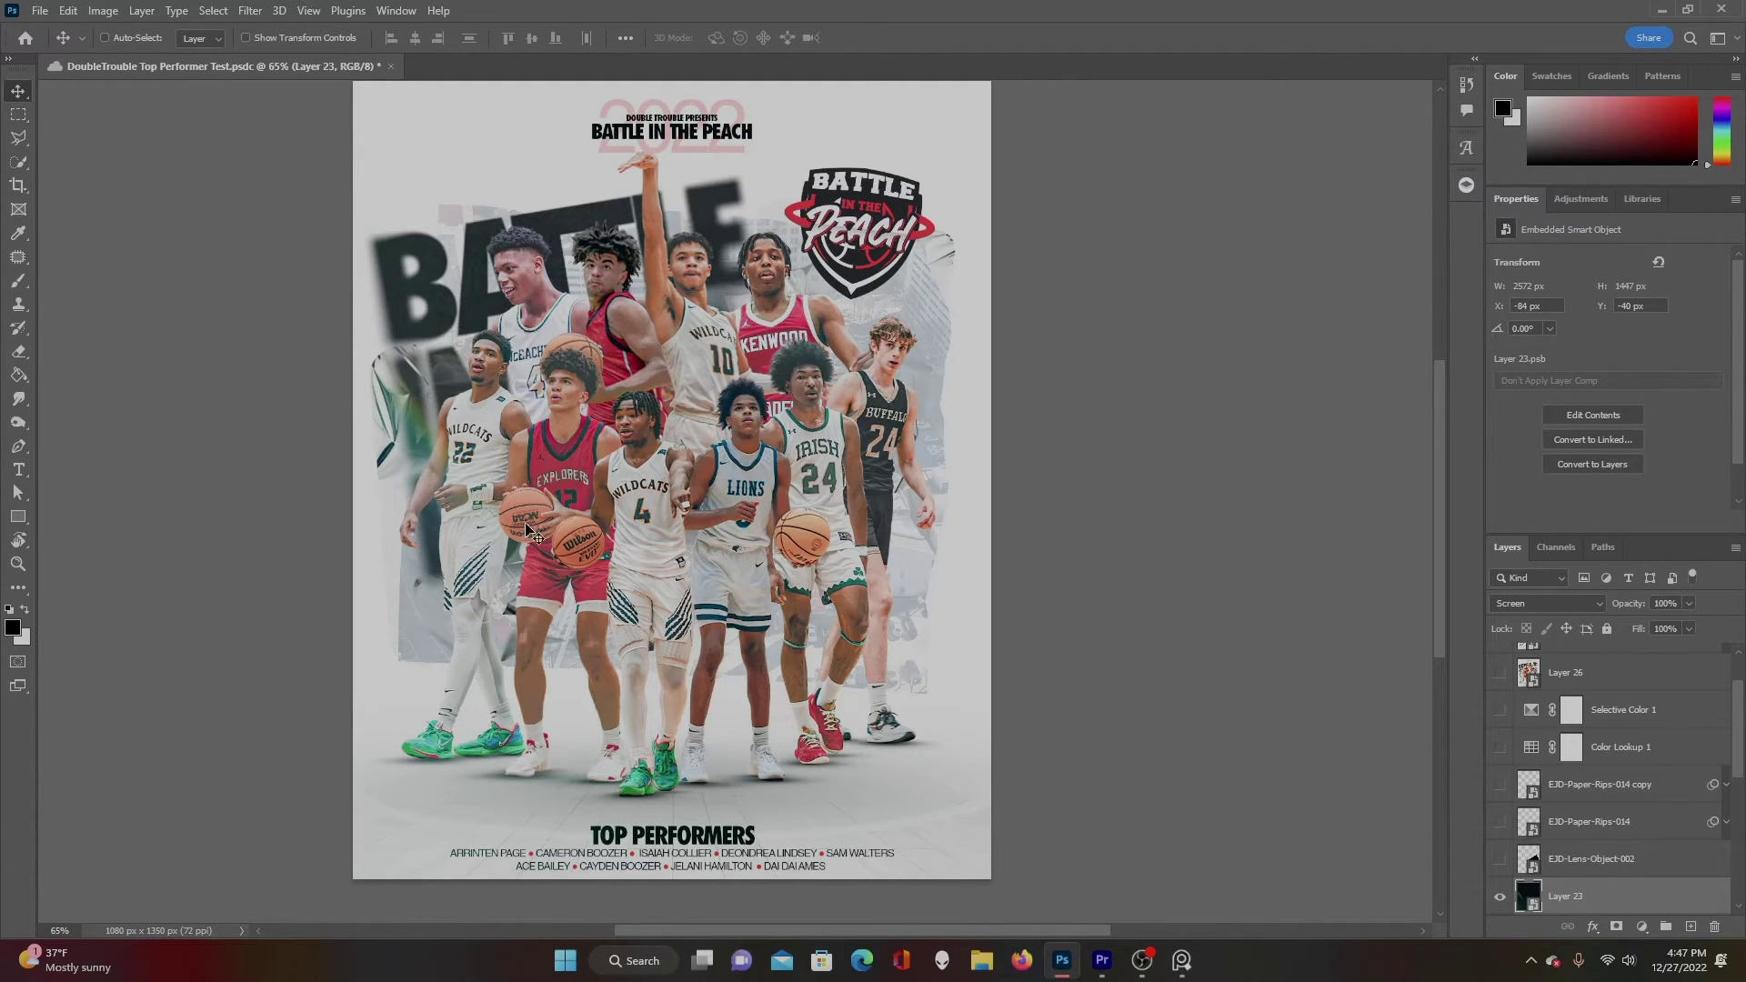
Show the EJD-Lens-Object-002 overlay and both EJD-Paper-Rips-014 texture layers.
click(1500, 861)
click(1638, 871)
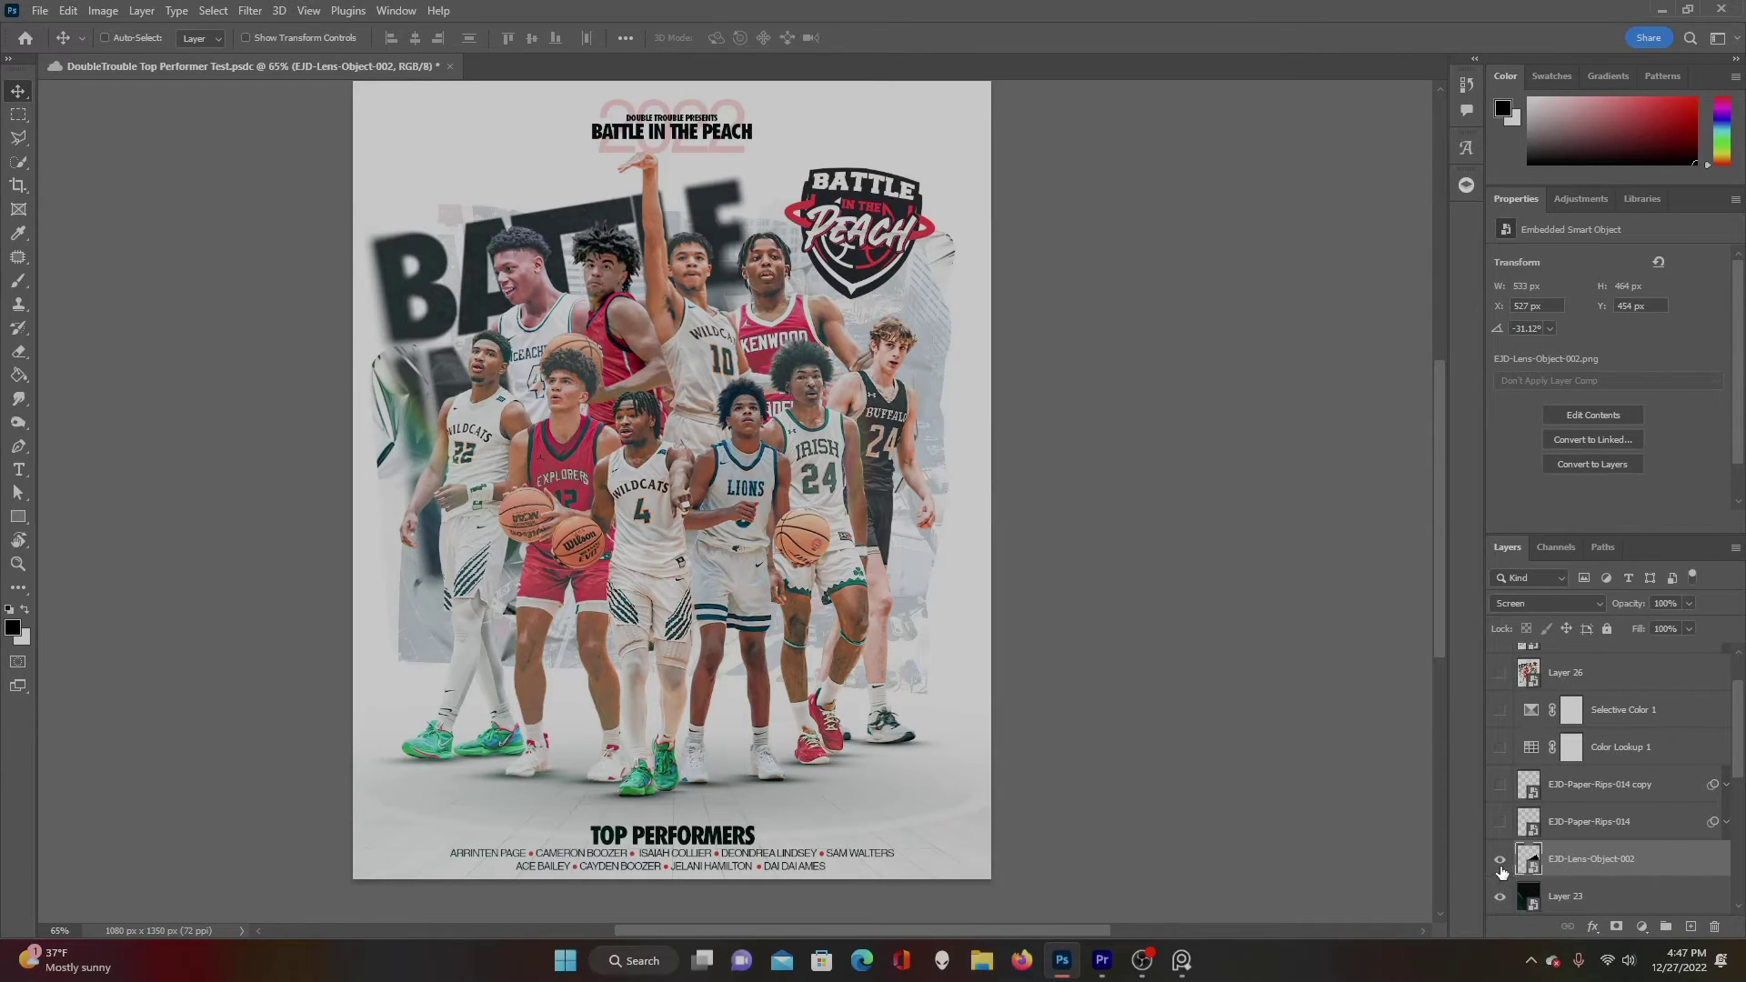
click(1494, 819)
click(1500, 784)
click(1559, 824)
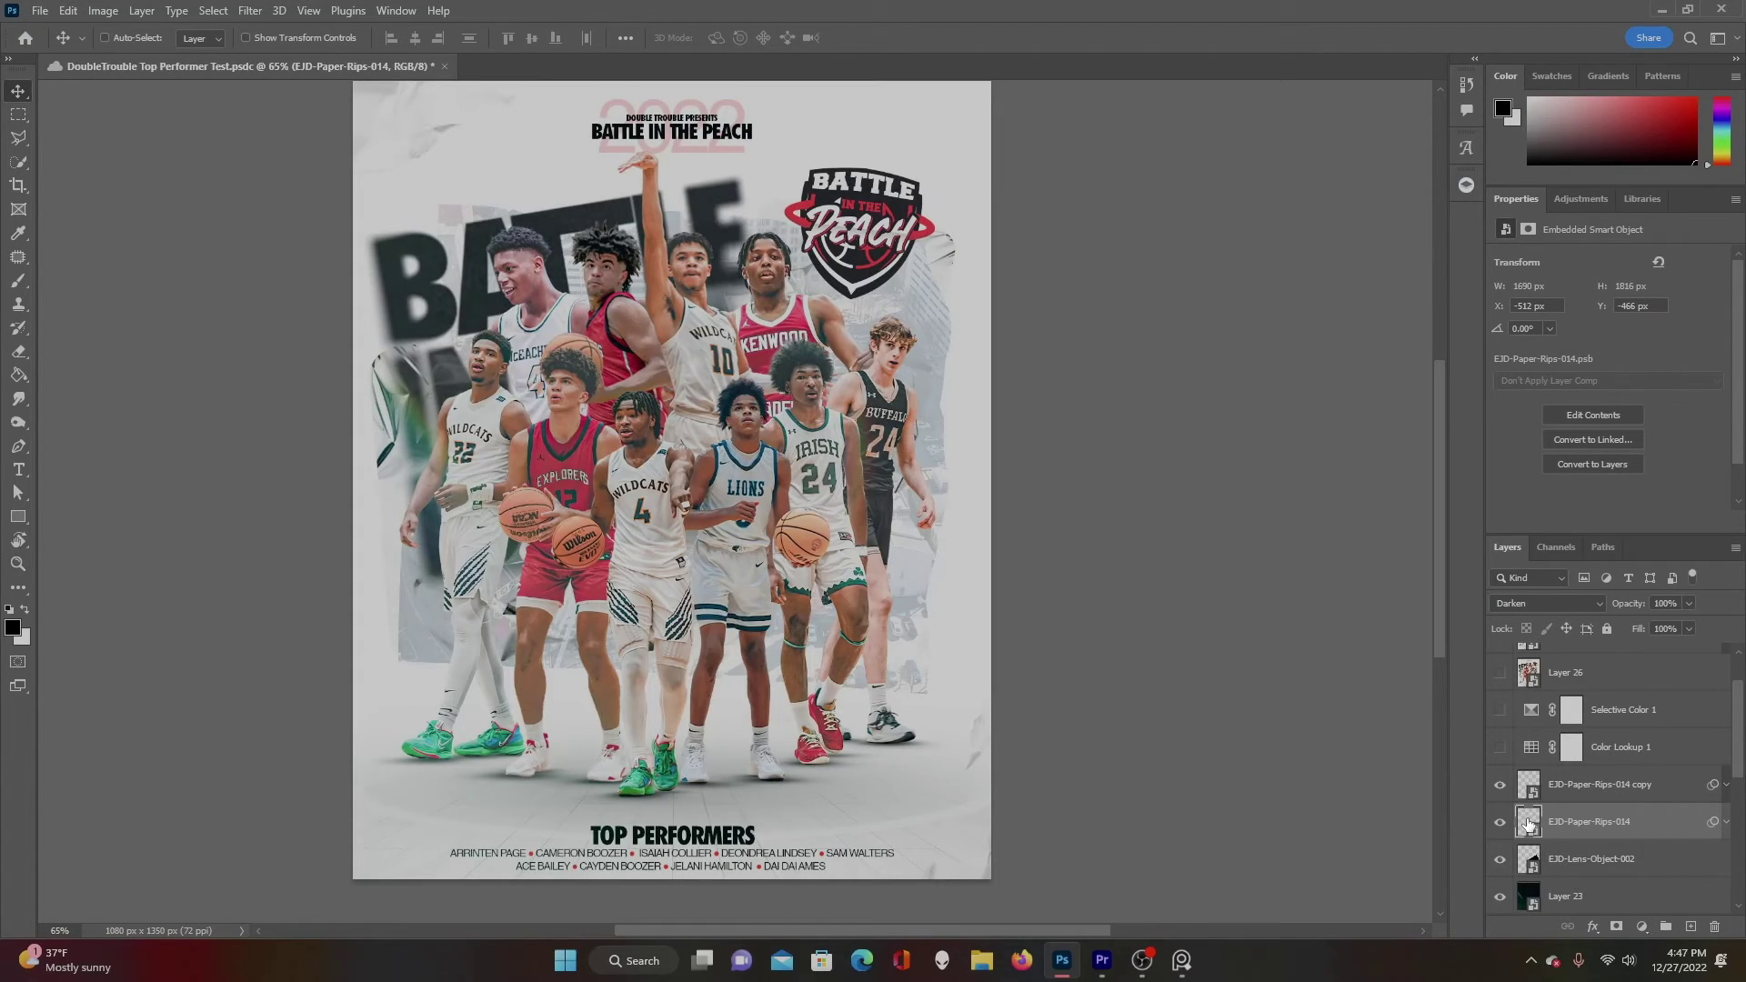
double_click(1527, 824)
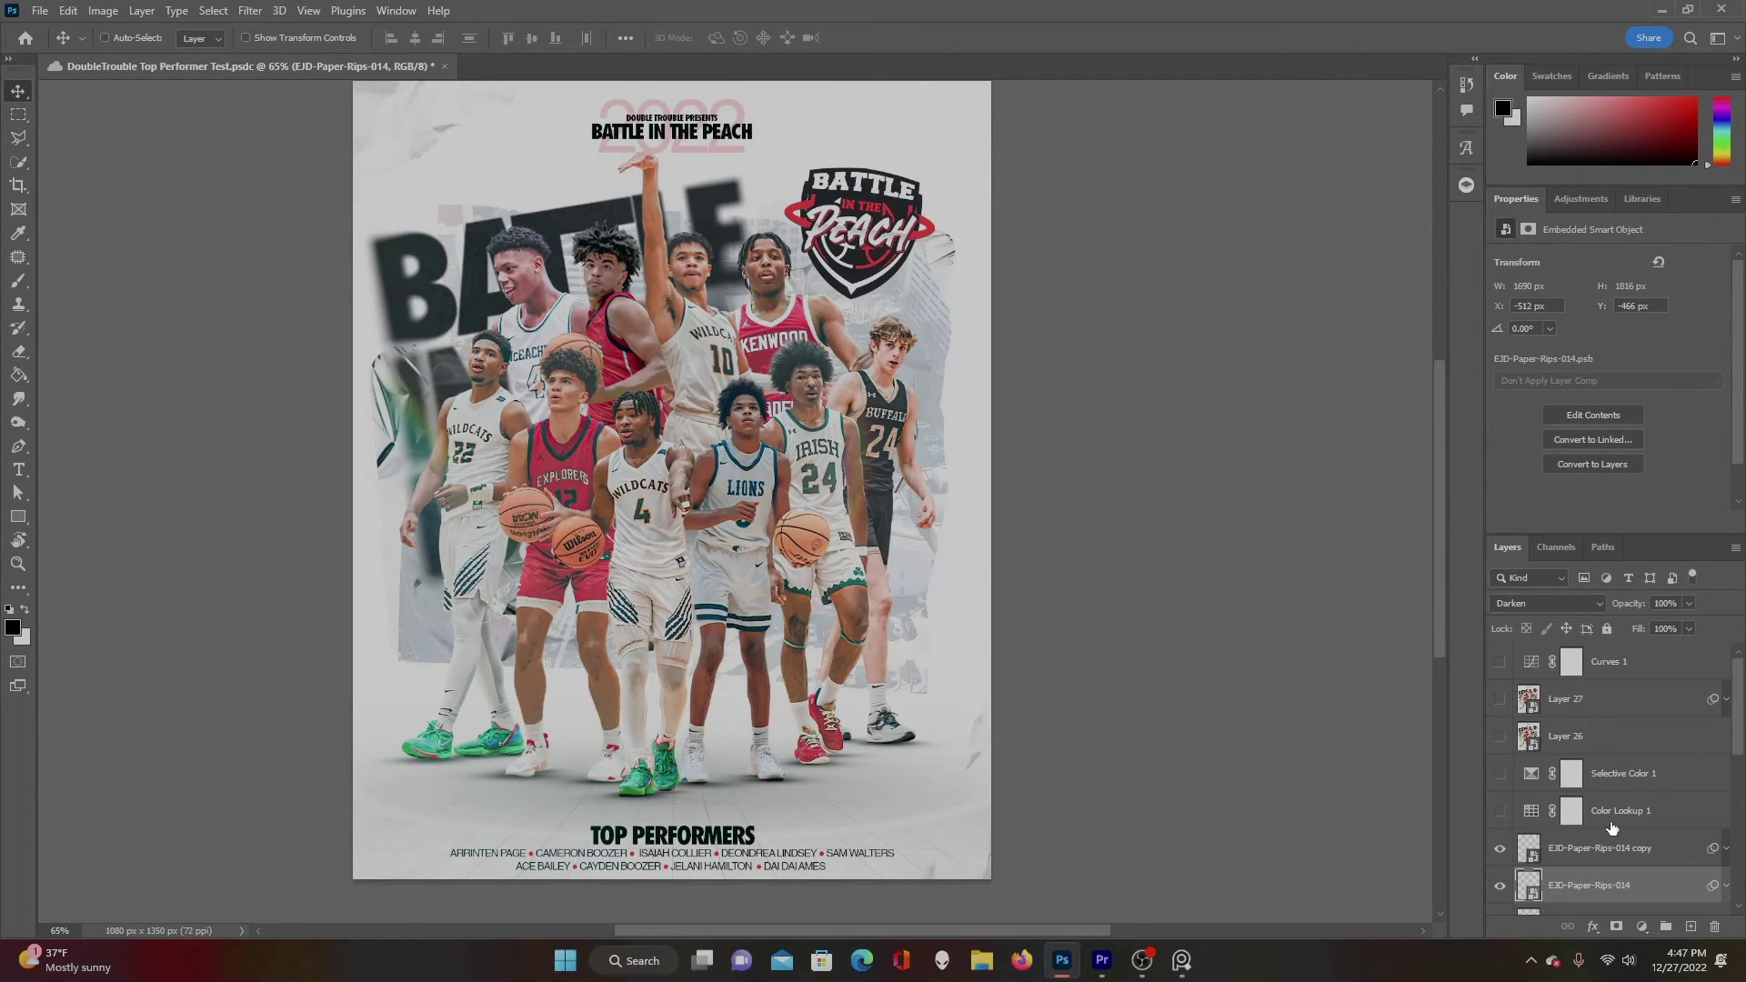
Show the Color Lookup 1 adjustment layer over the whole poster.
click(1571, 811)
click(1500, 811)
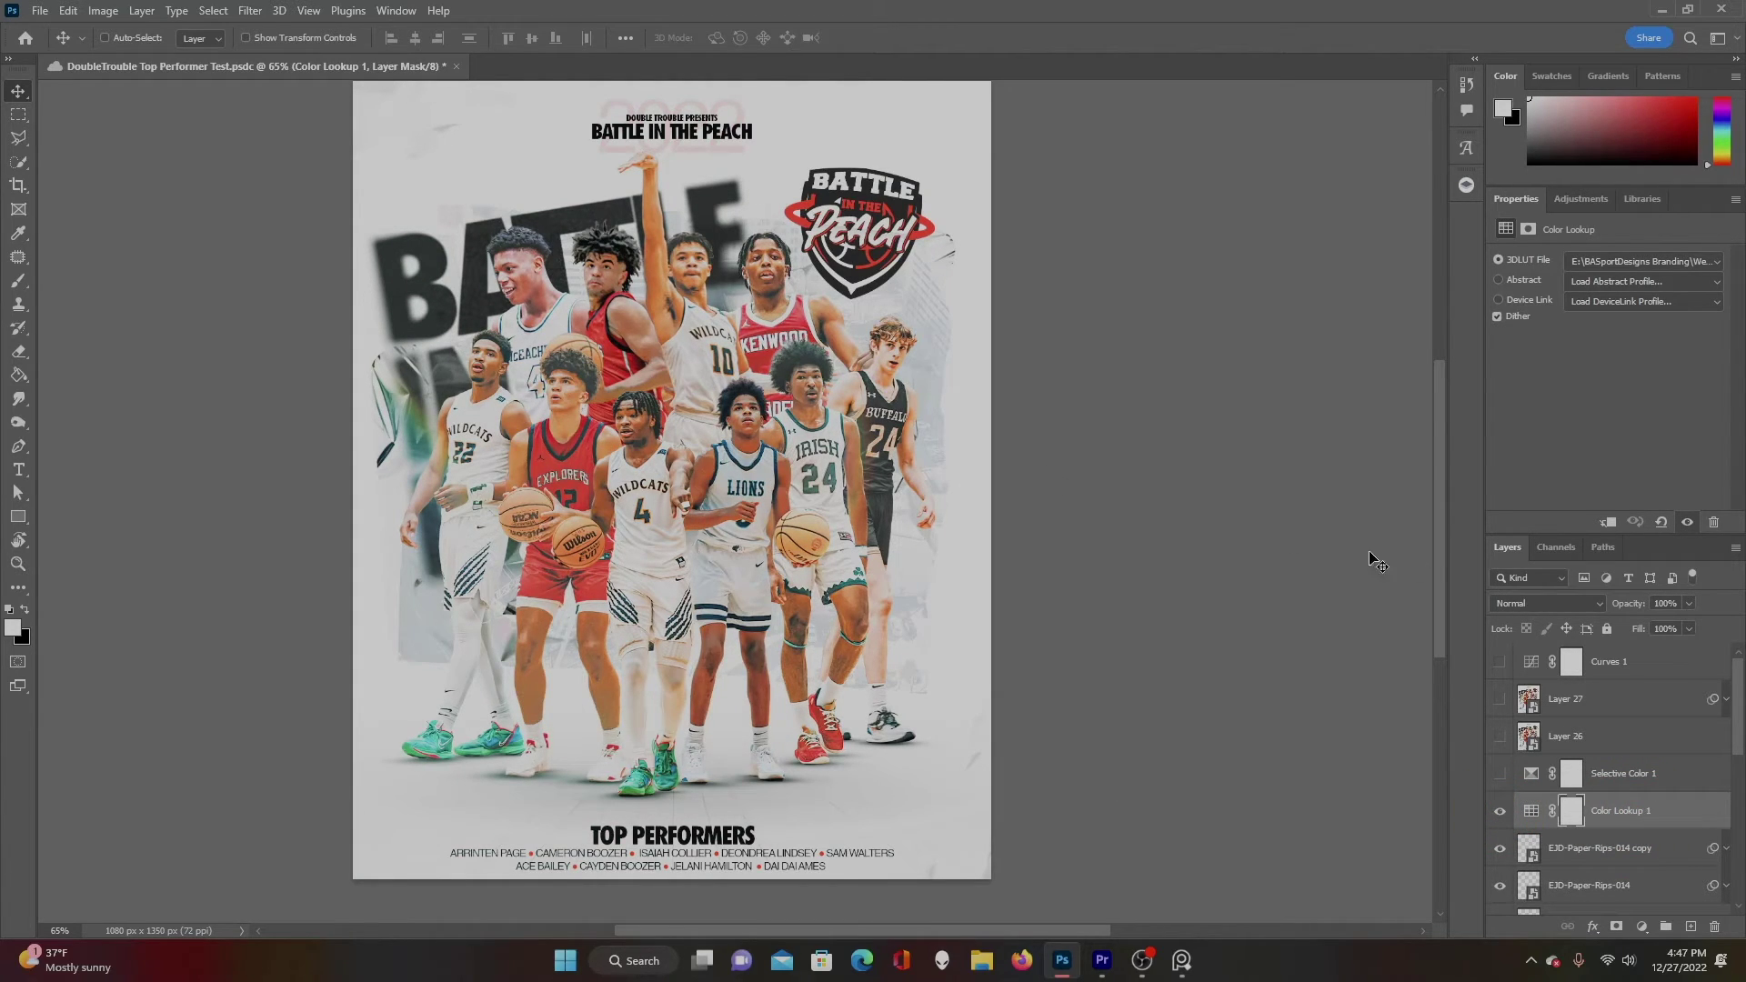
Add another Color Lookup adjustment layer, look through its 3DLUT presets without choosing one, and hide the layer.
click(1581, 200)
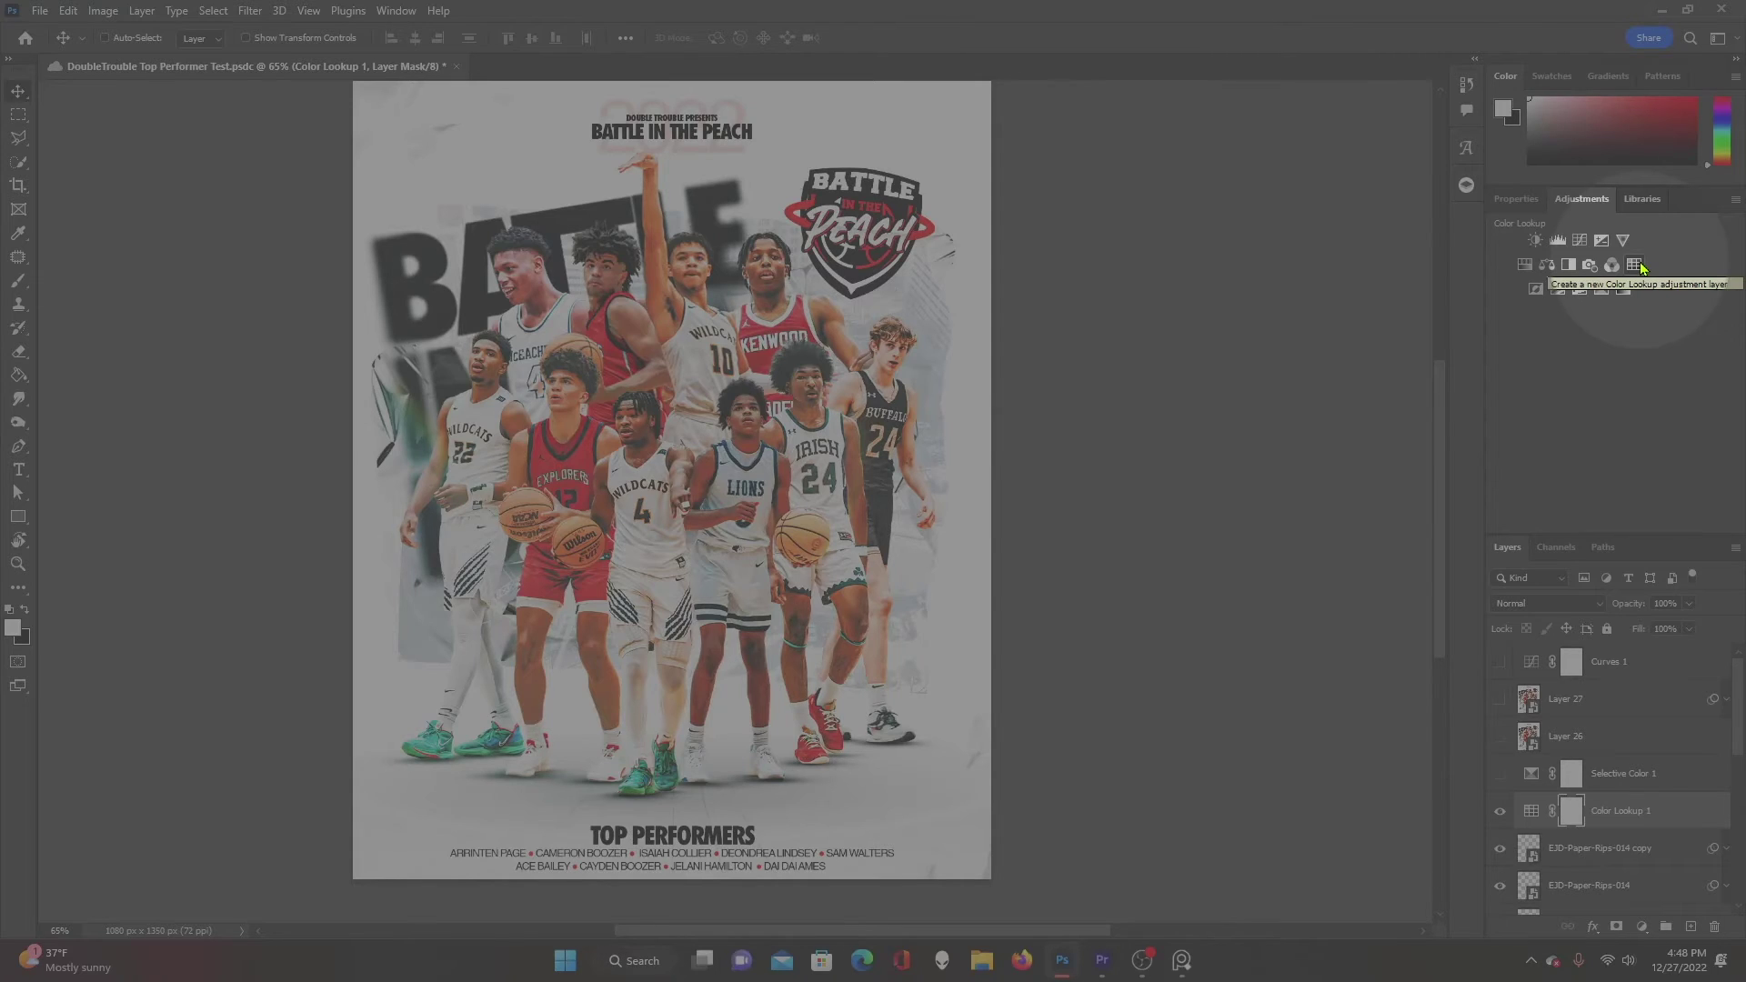
click(1641, 266)
click(1641, 262)
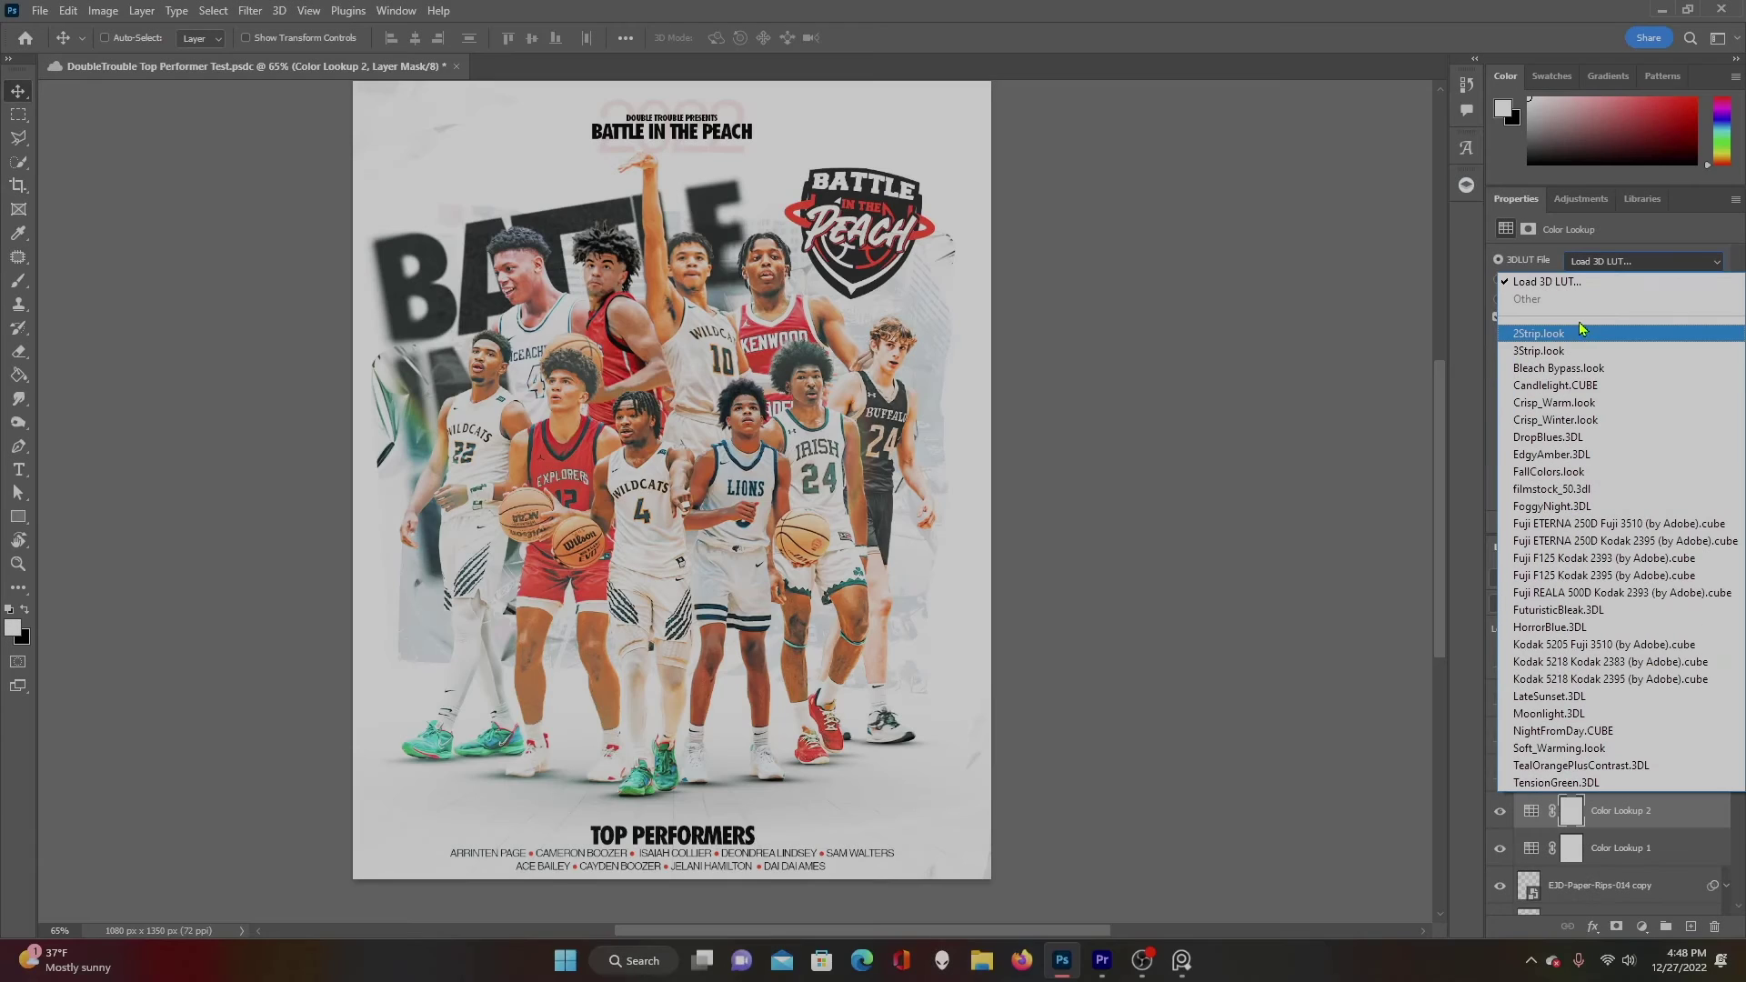
click(1458, 313)
click(1501, 813)
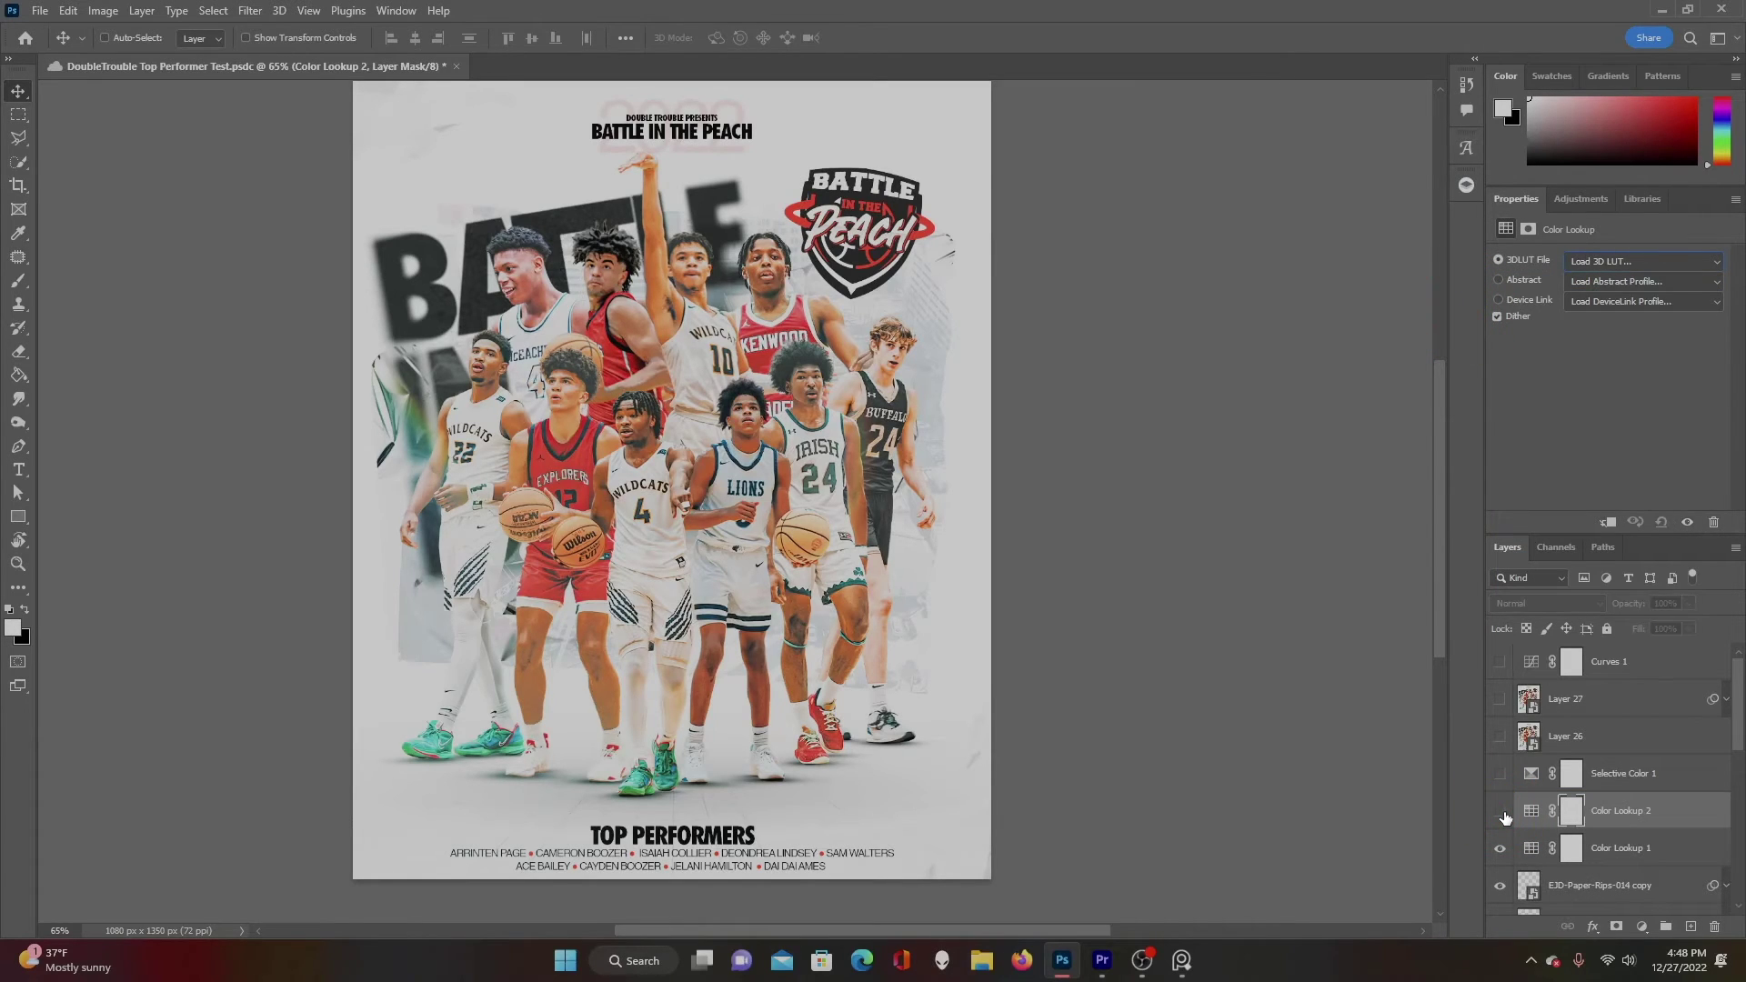
Compare the poster with the Color Lookup 2 and Color Lookup 1 adjustment layers shown and hidden.
click(1500, 811)
click(1531, 810)
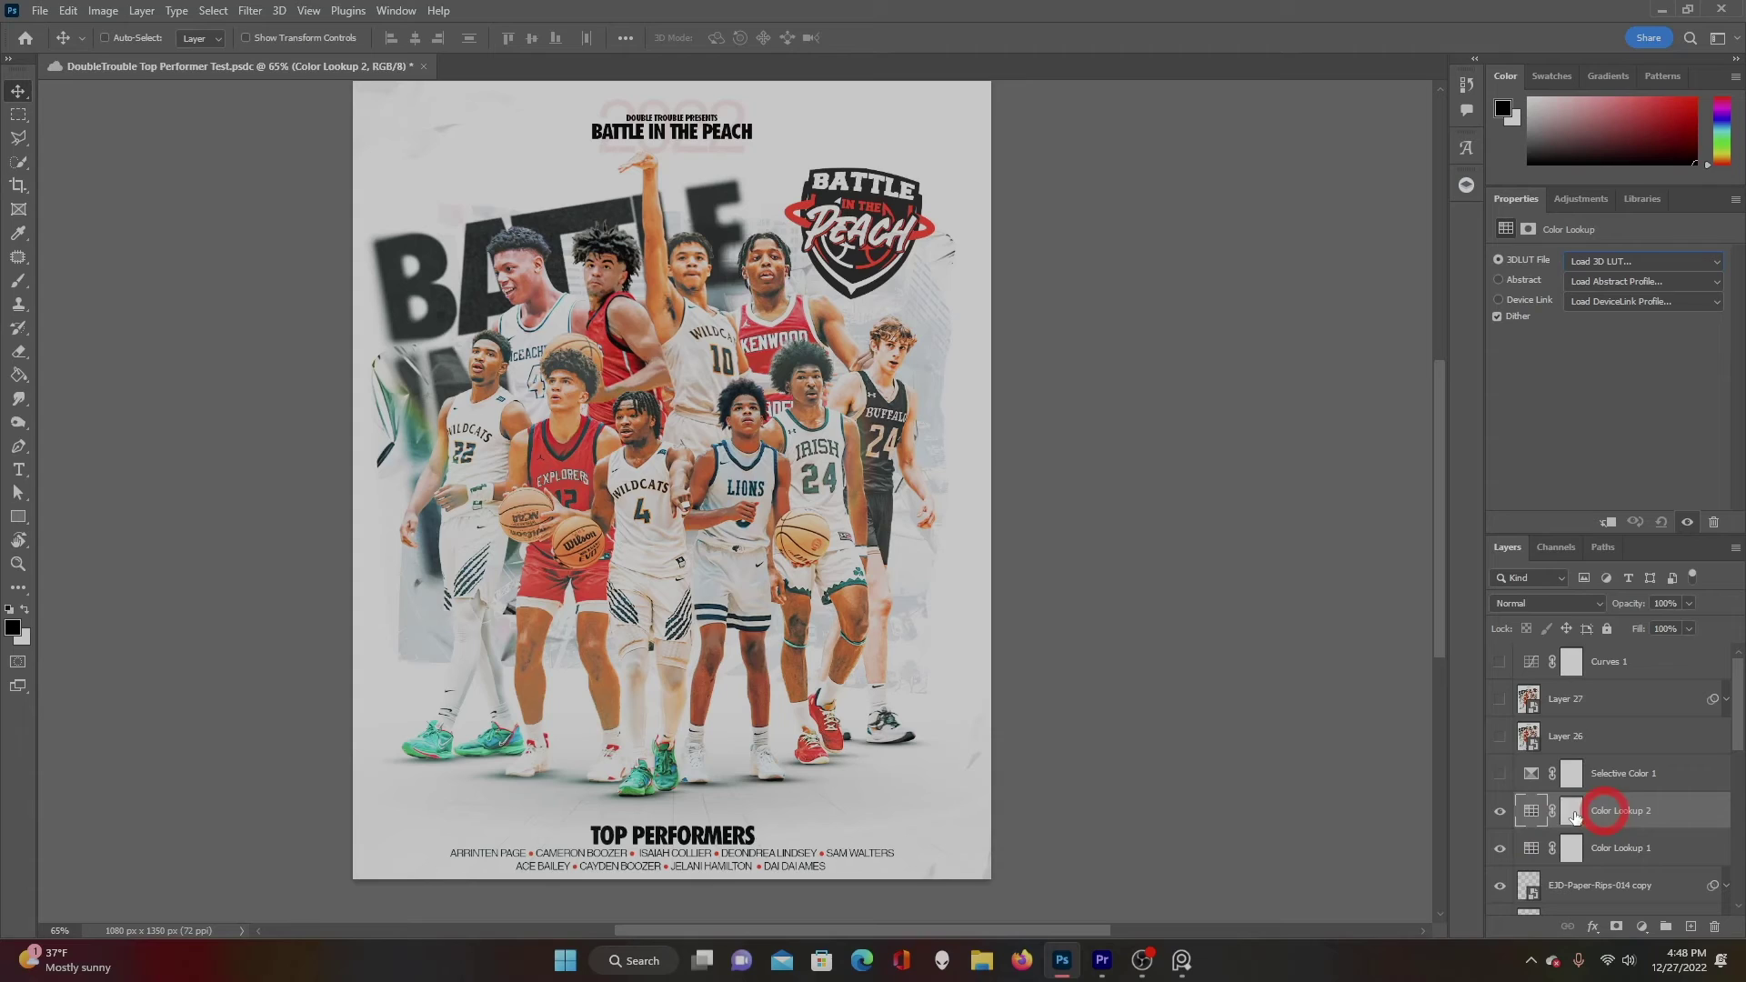
click(1500, 814)
click(1500, 814)
click(1500, 814)
click(1500, 849)
click(1500, 850)
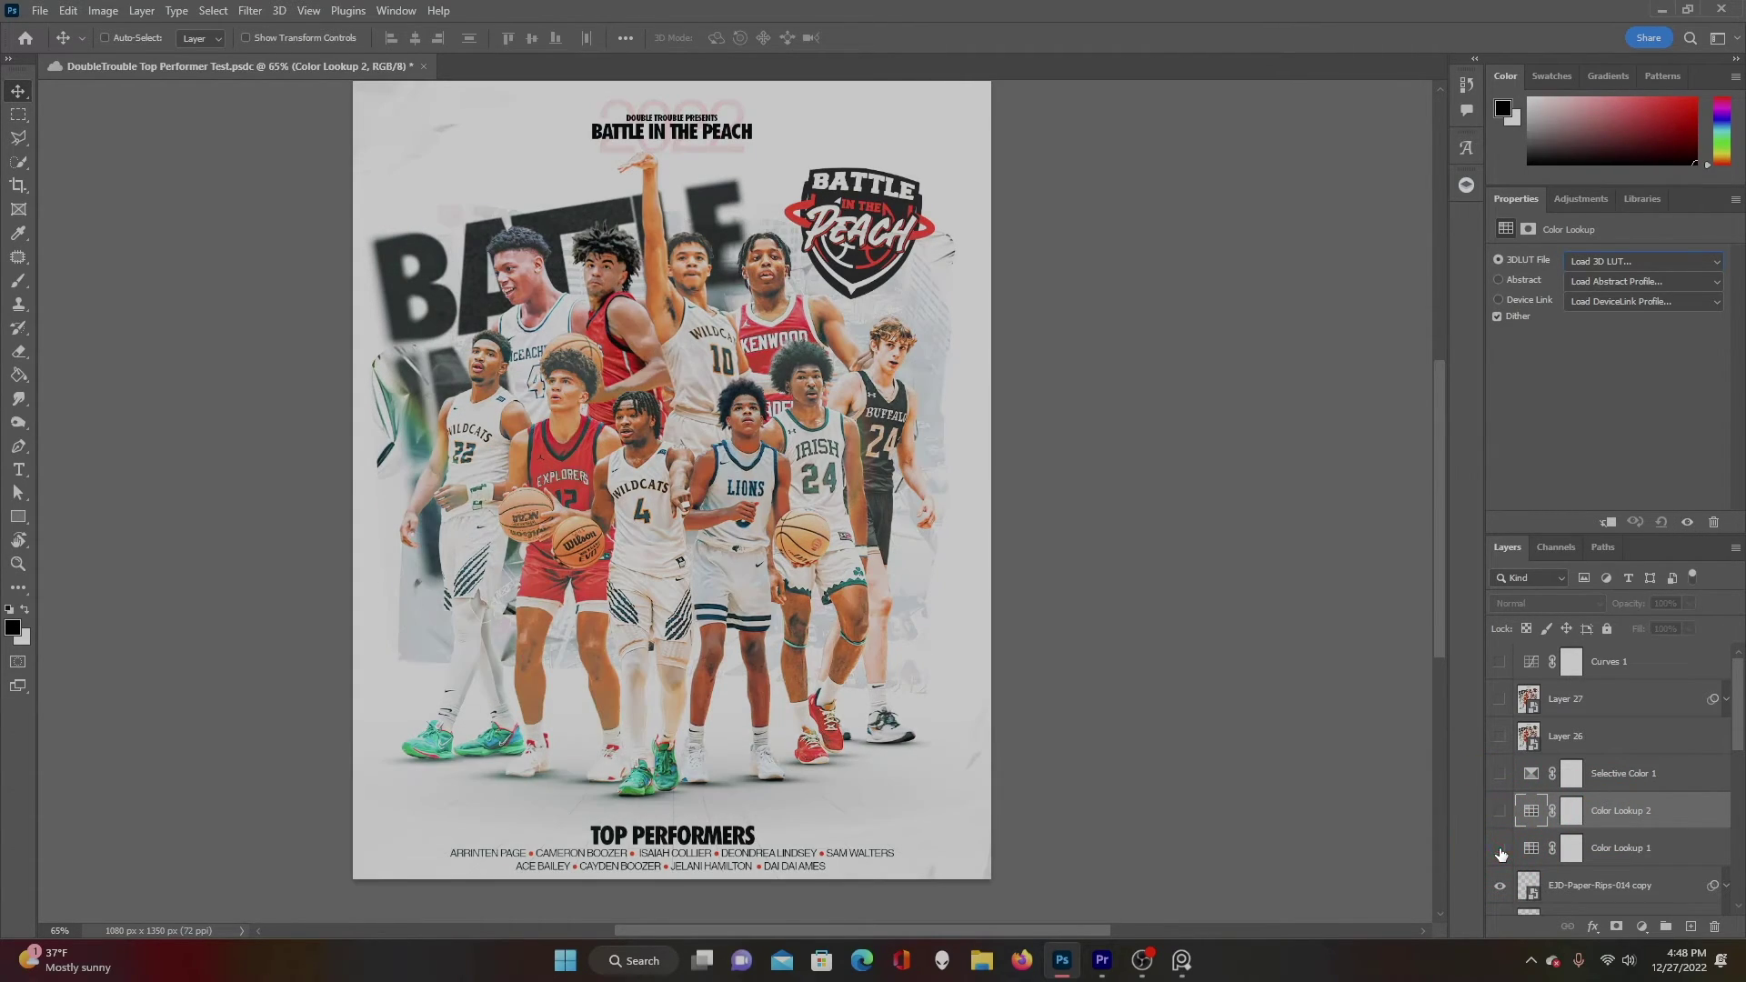
click(1501, 849)
Delete the empty Color Lookup 2 adjustment layer.
click(1633, 815)
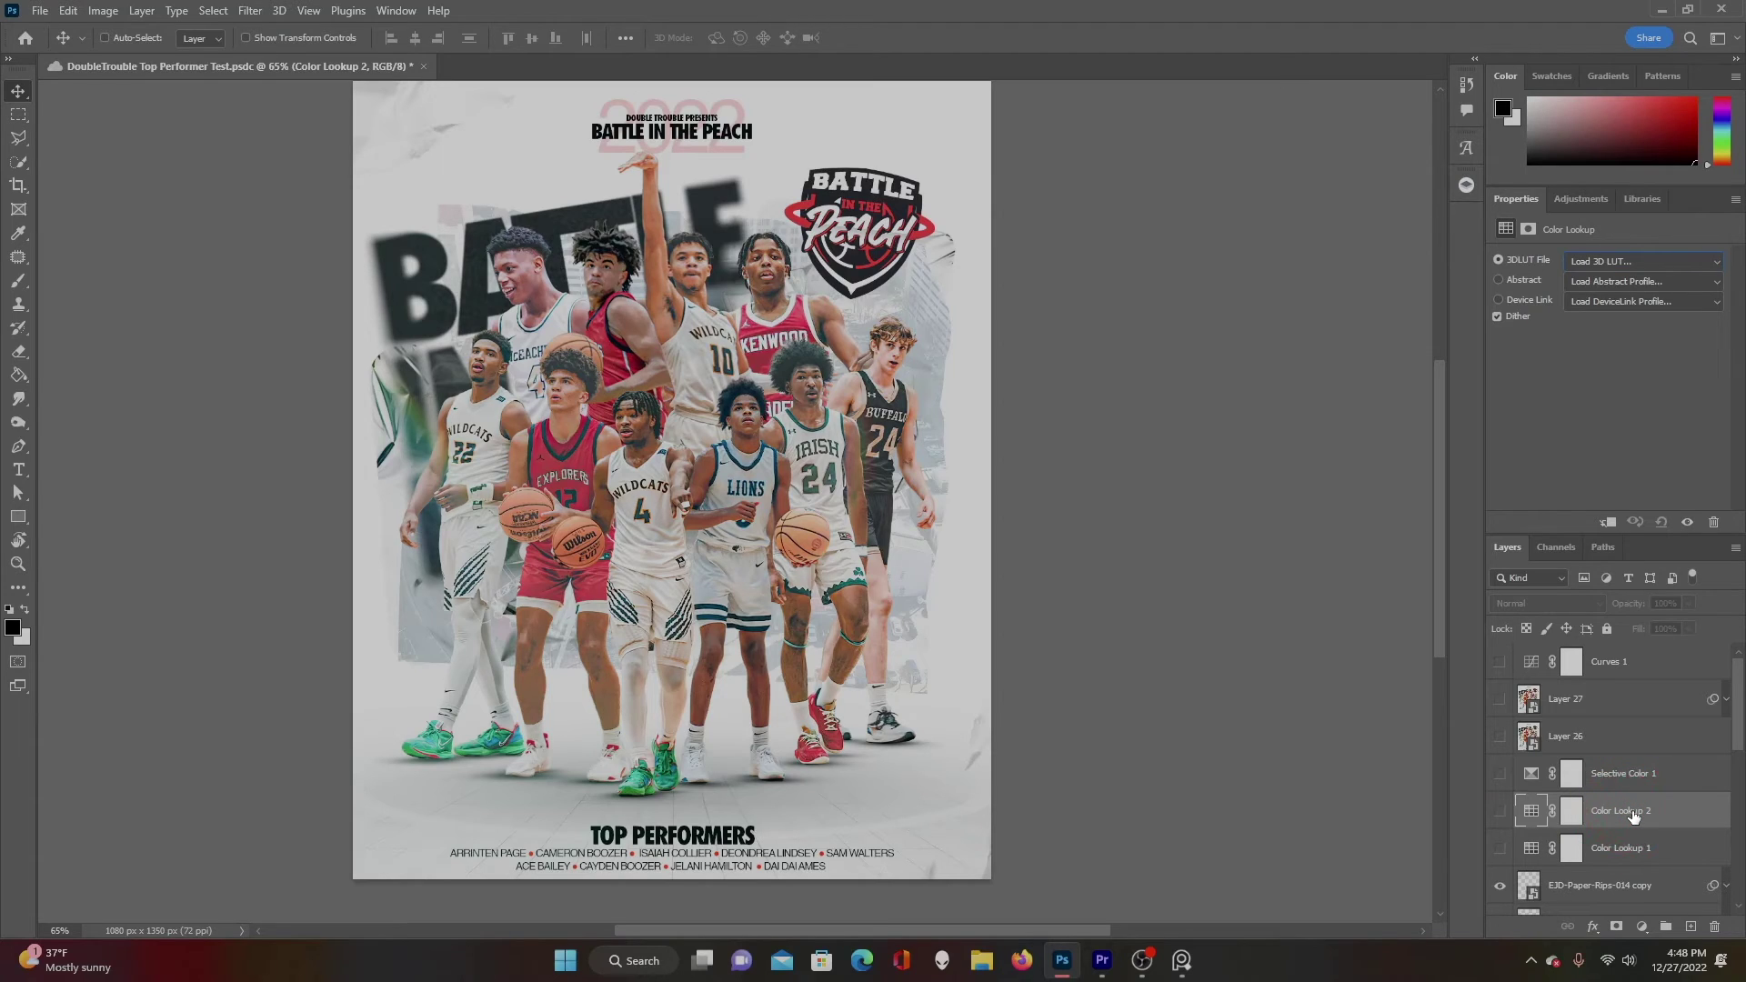
click(1713, 927)
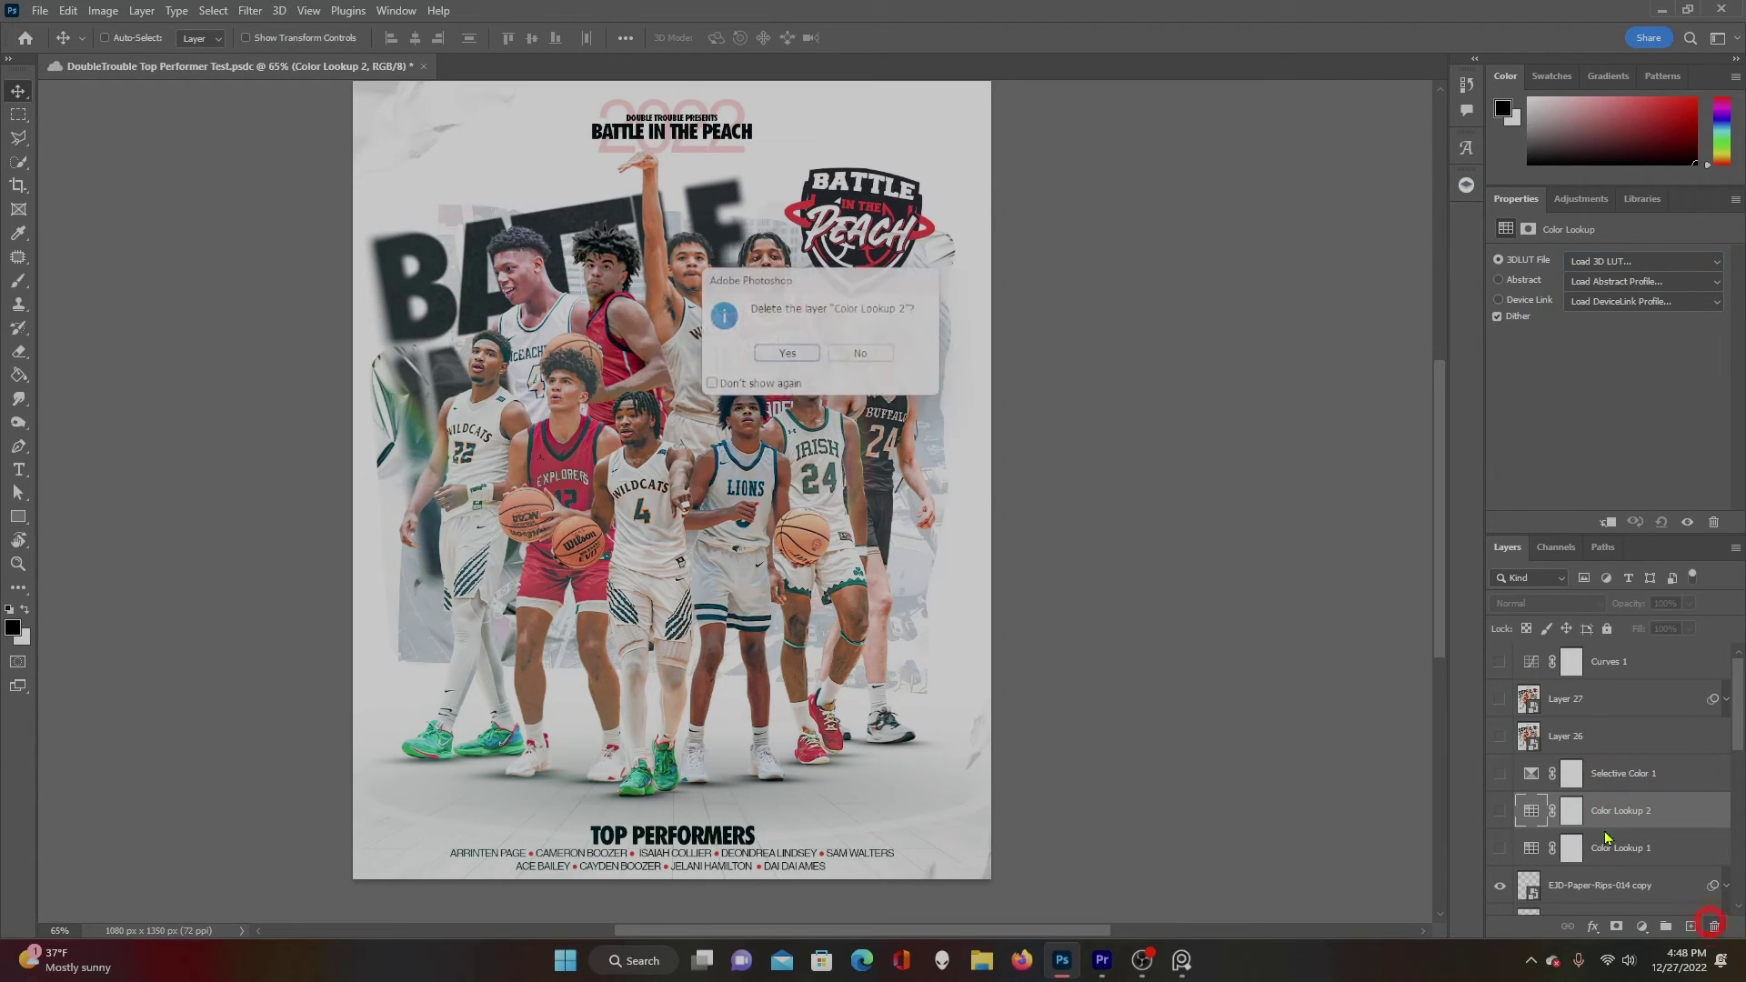
click(780, 353)
Show the Color Lookup 1 layer again and compare the poster with and without its color grade.
click(1497, 811)
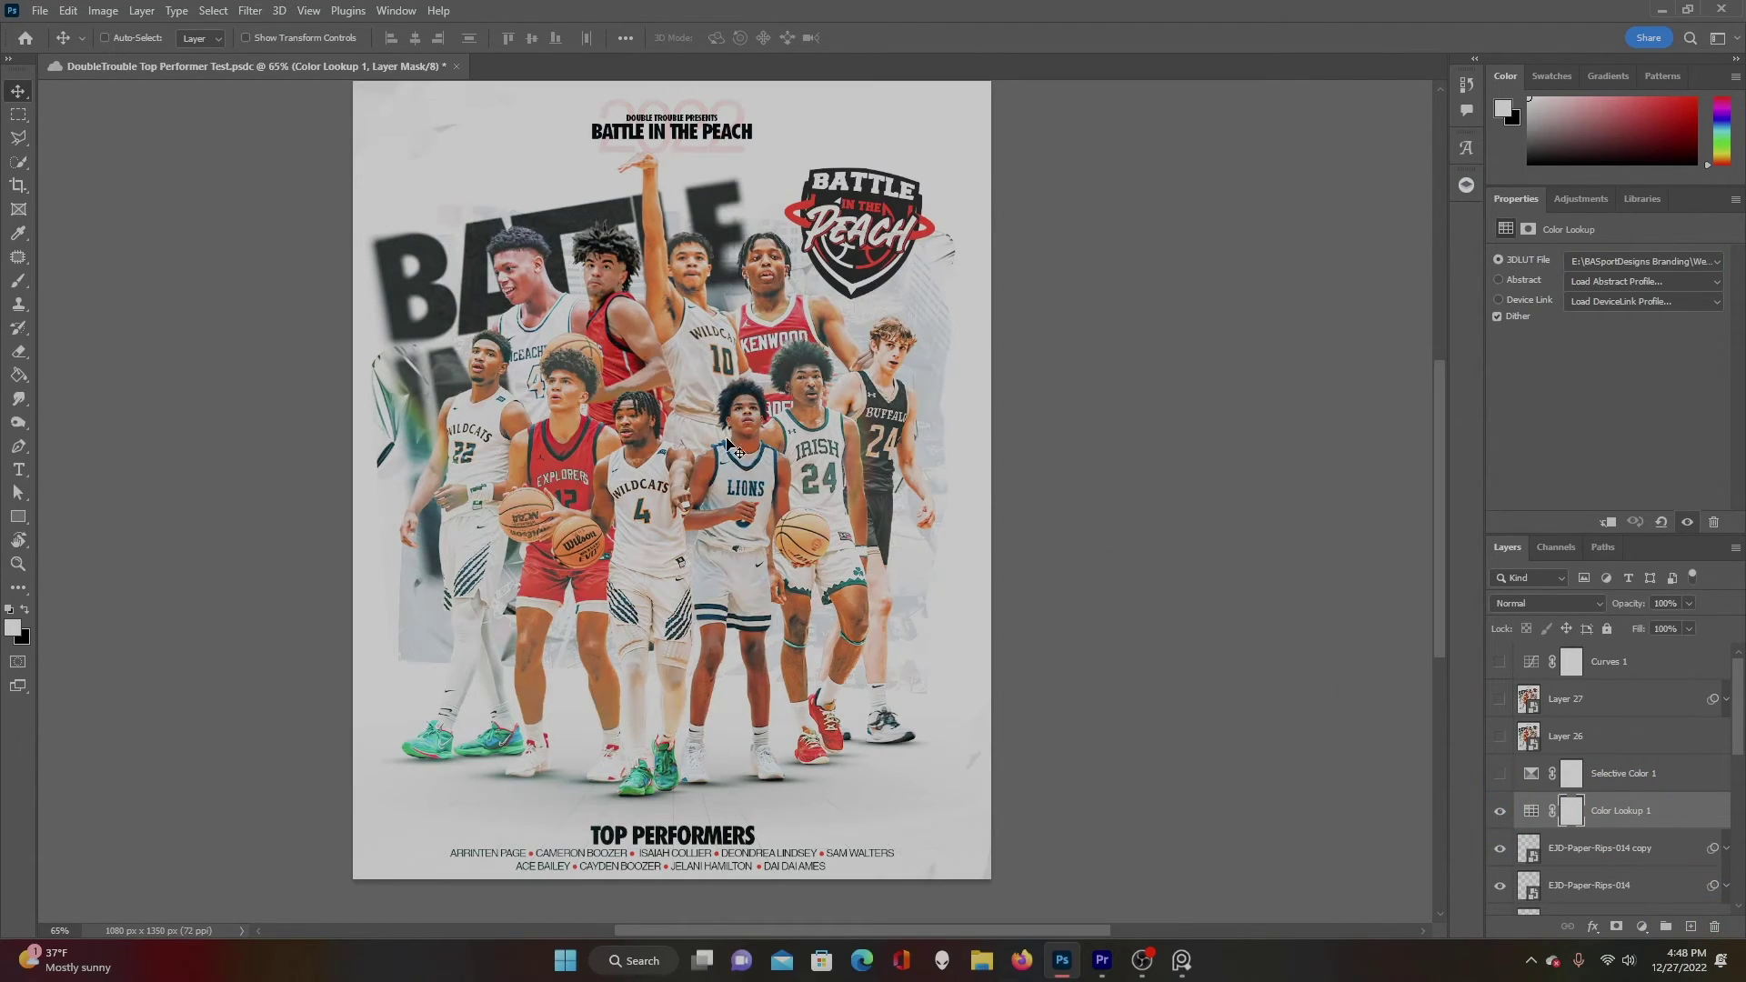
click(1499, 812)
click(1500, 812)
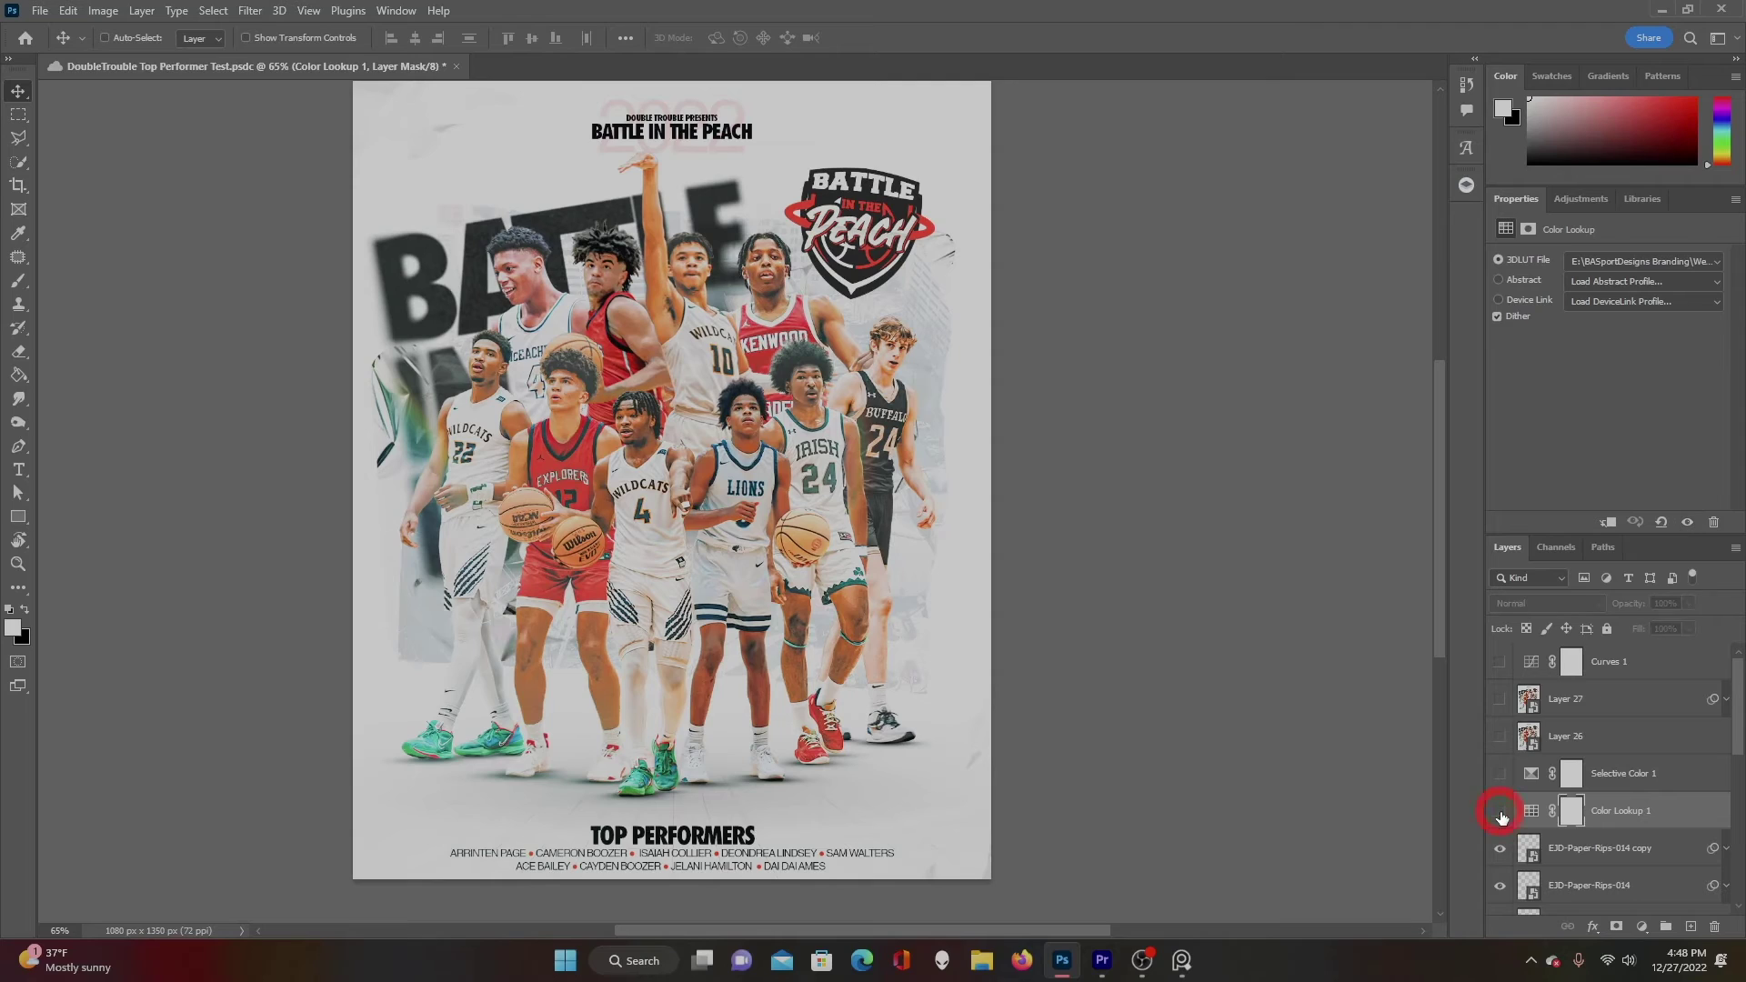
click(1499, 812)
click(1499, 812)
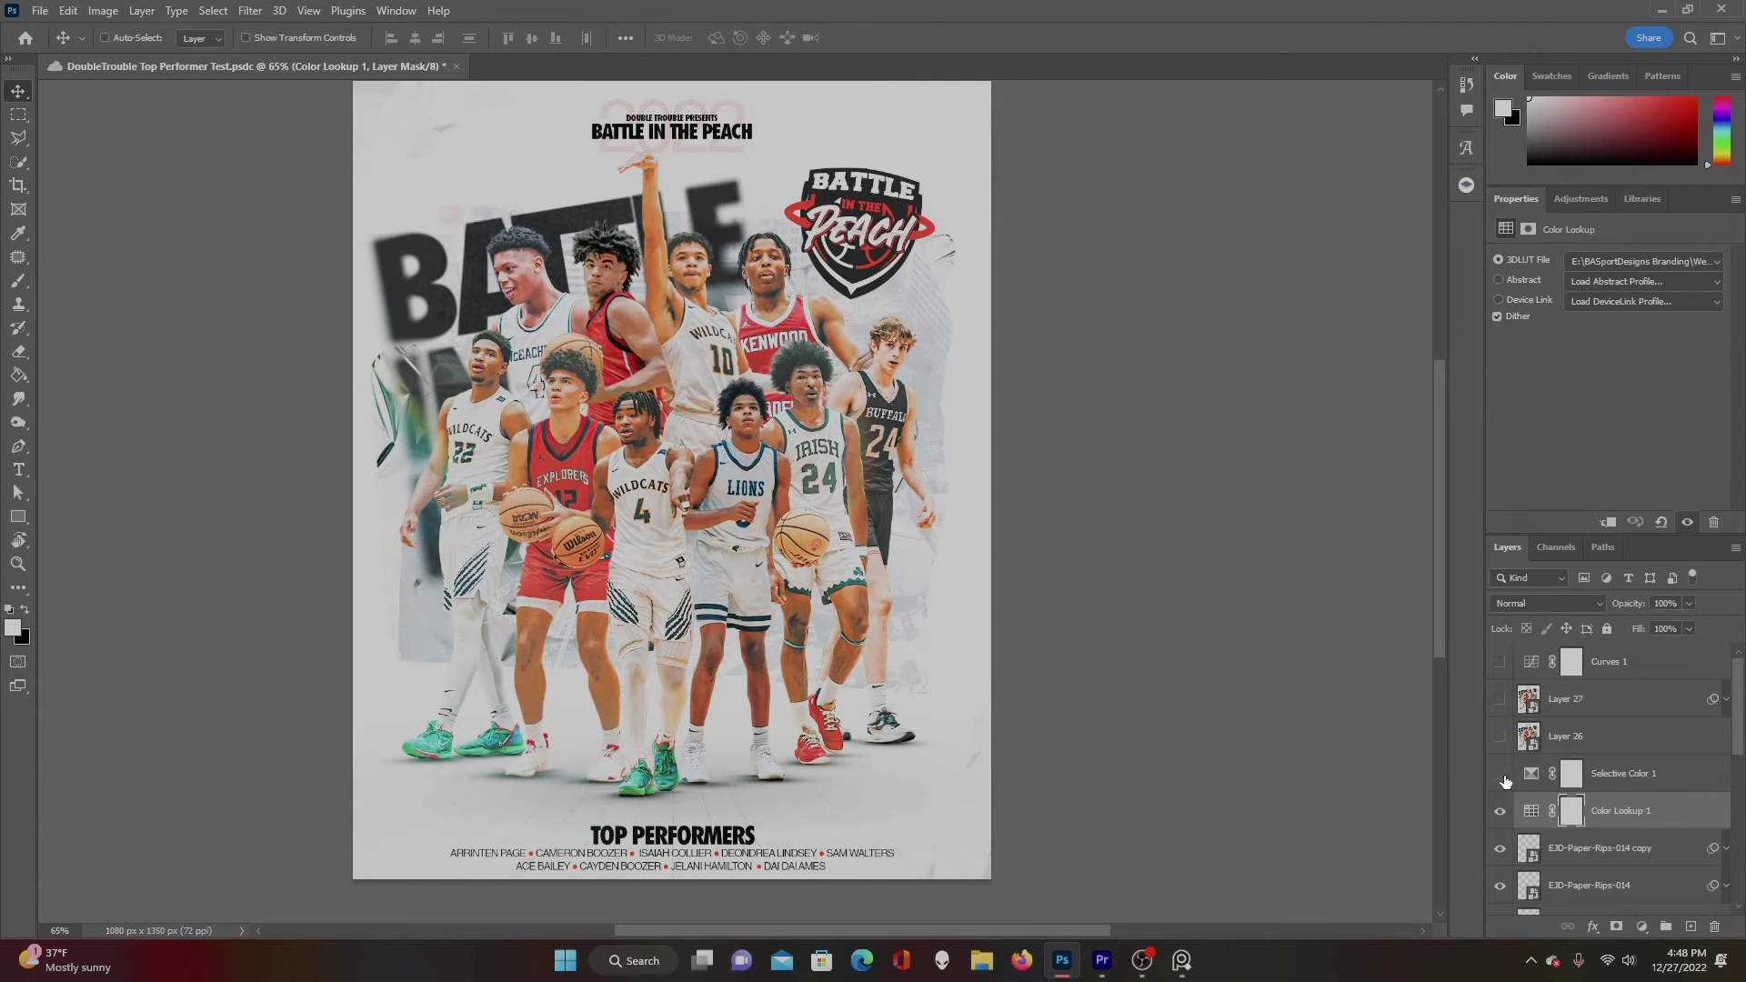
Show the Selective Color 1 adjustment layer and compare the poster with and without it.
click(1500, 775)
click(1500, 774)
click(1500, 775)
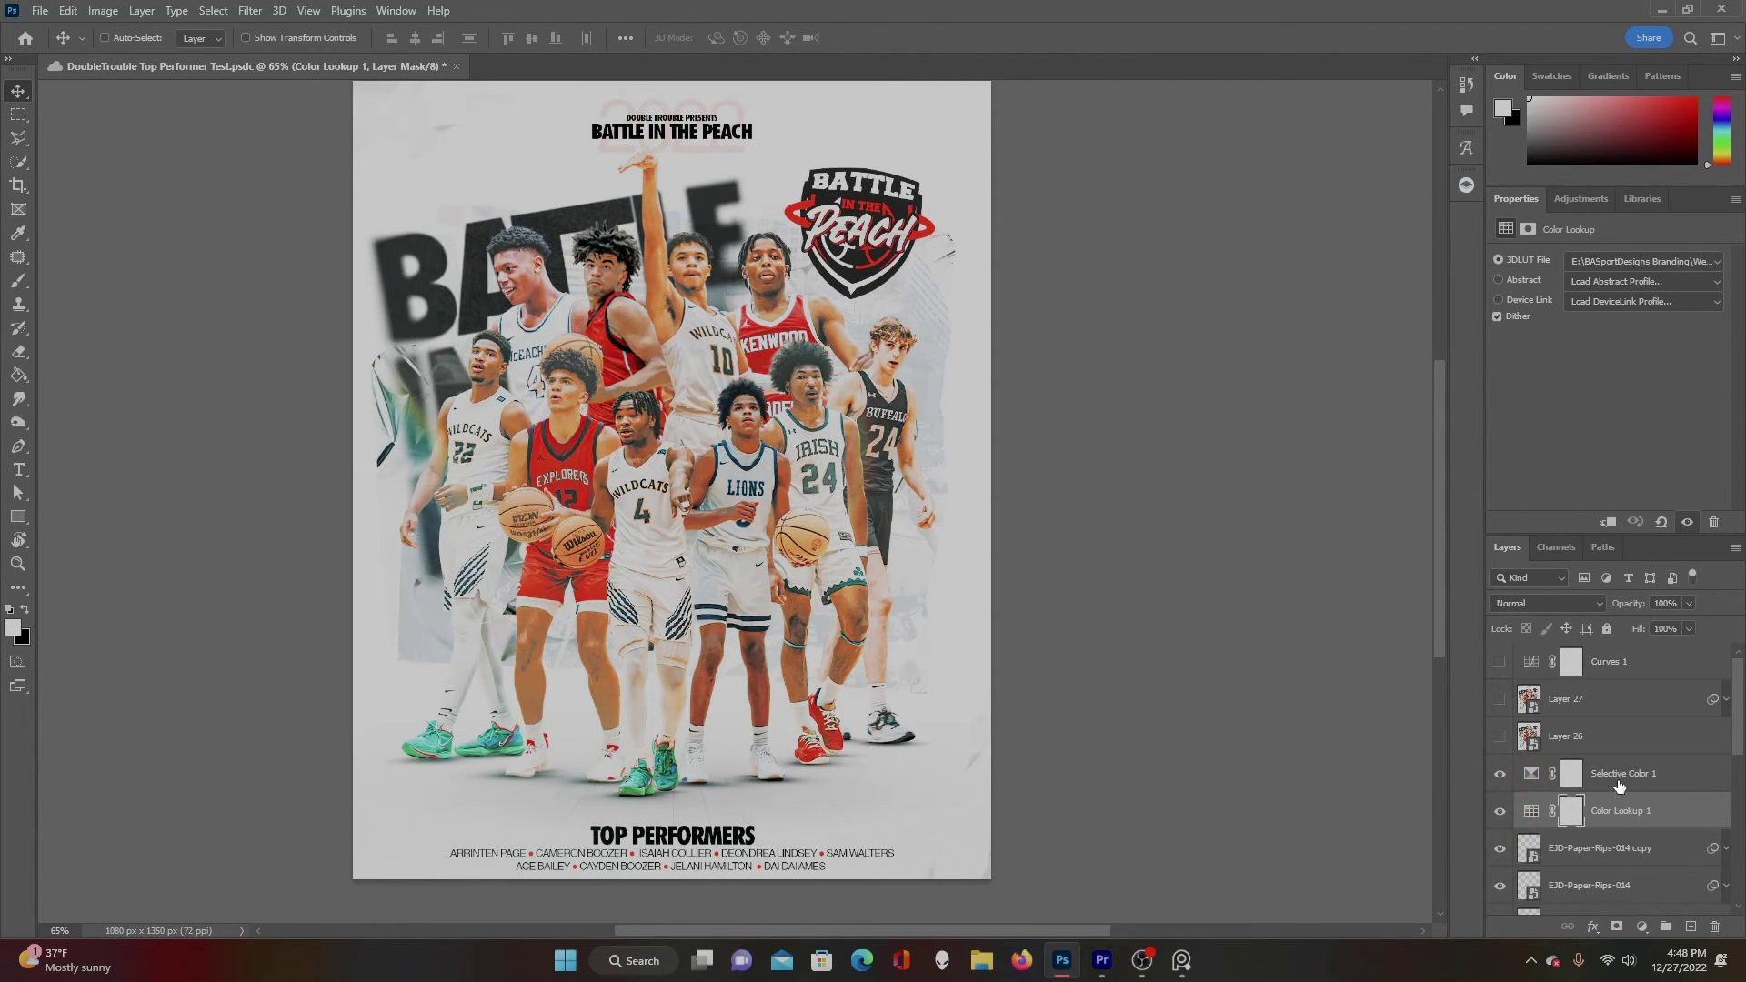
click(1550, 787)
click(1500, 782)
click(1500, 782)
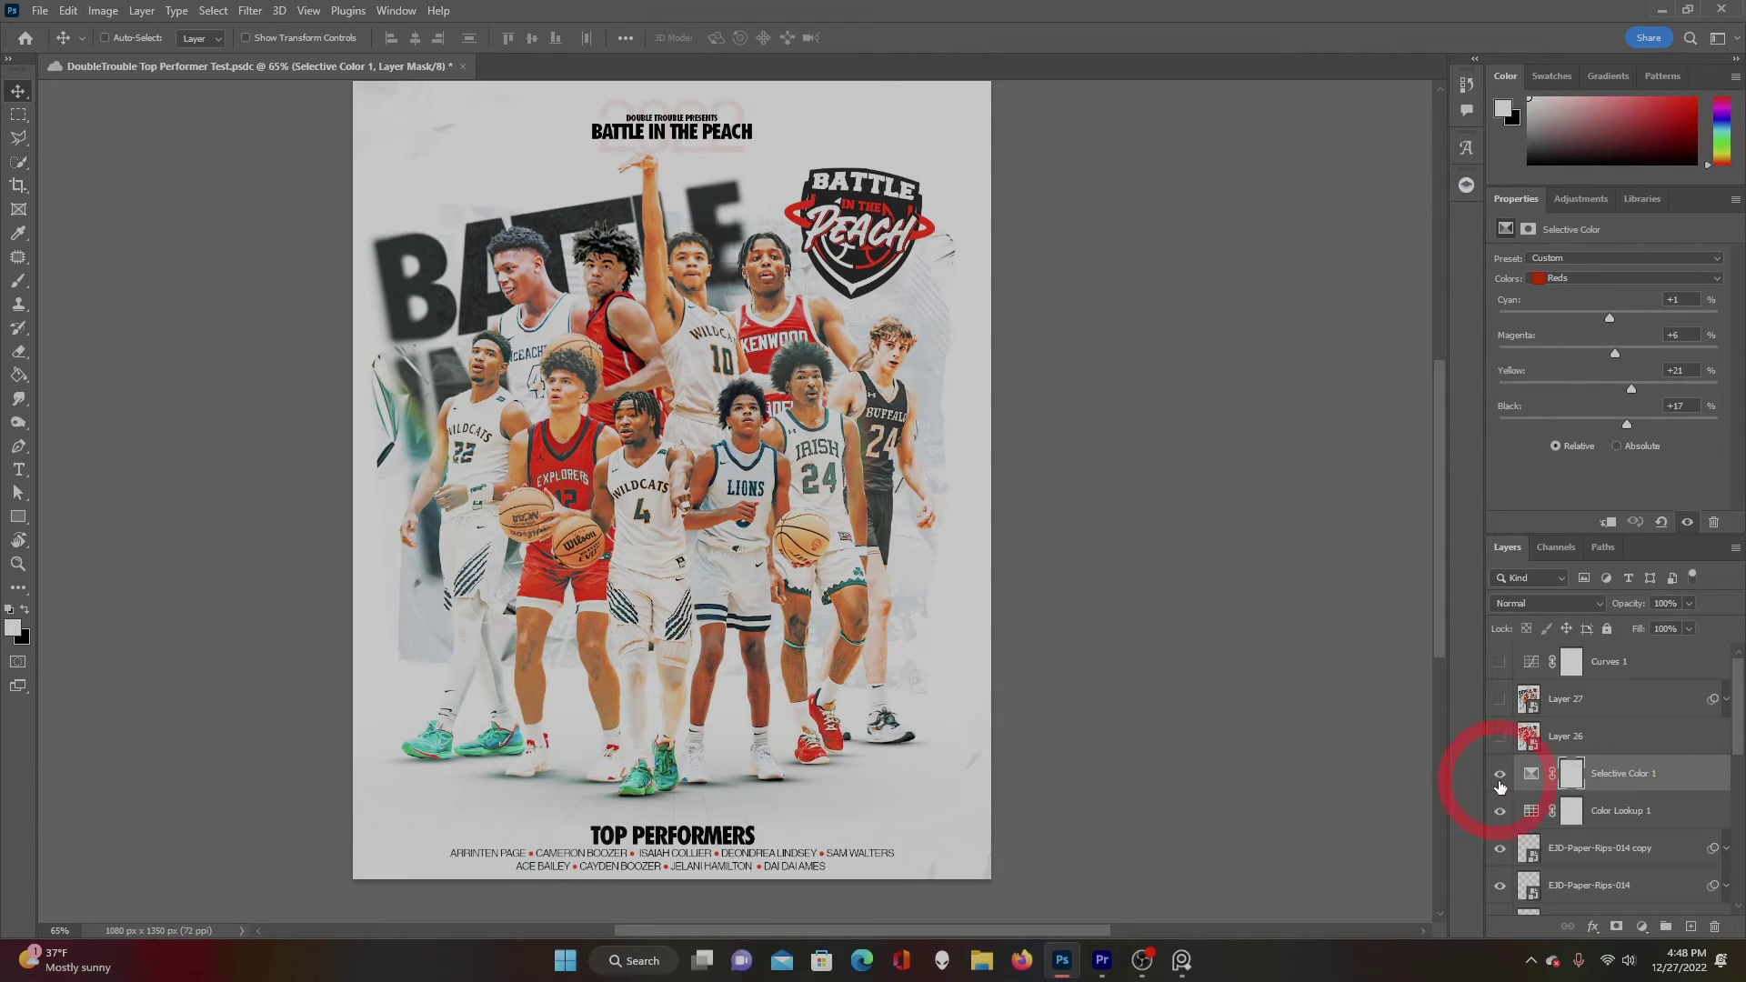
click(1501, 782)
click(1500, 782)
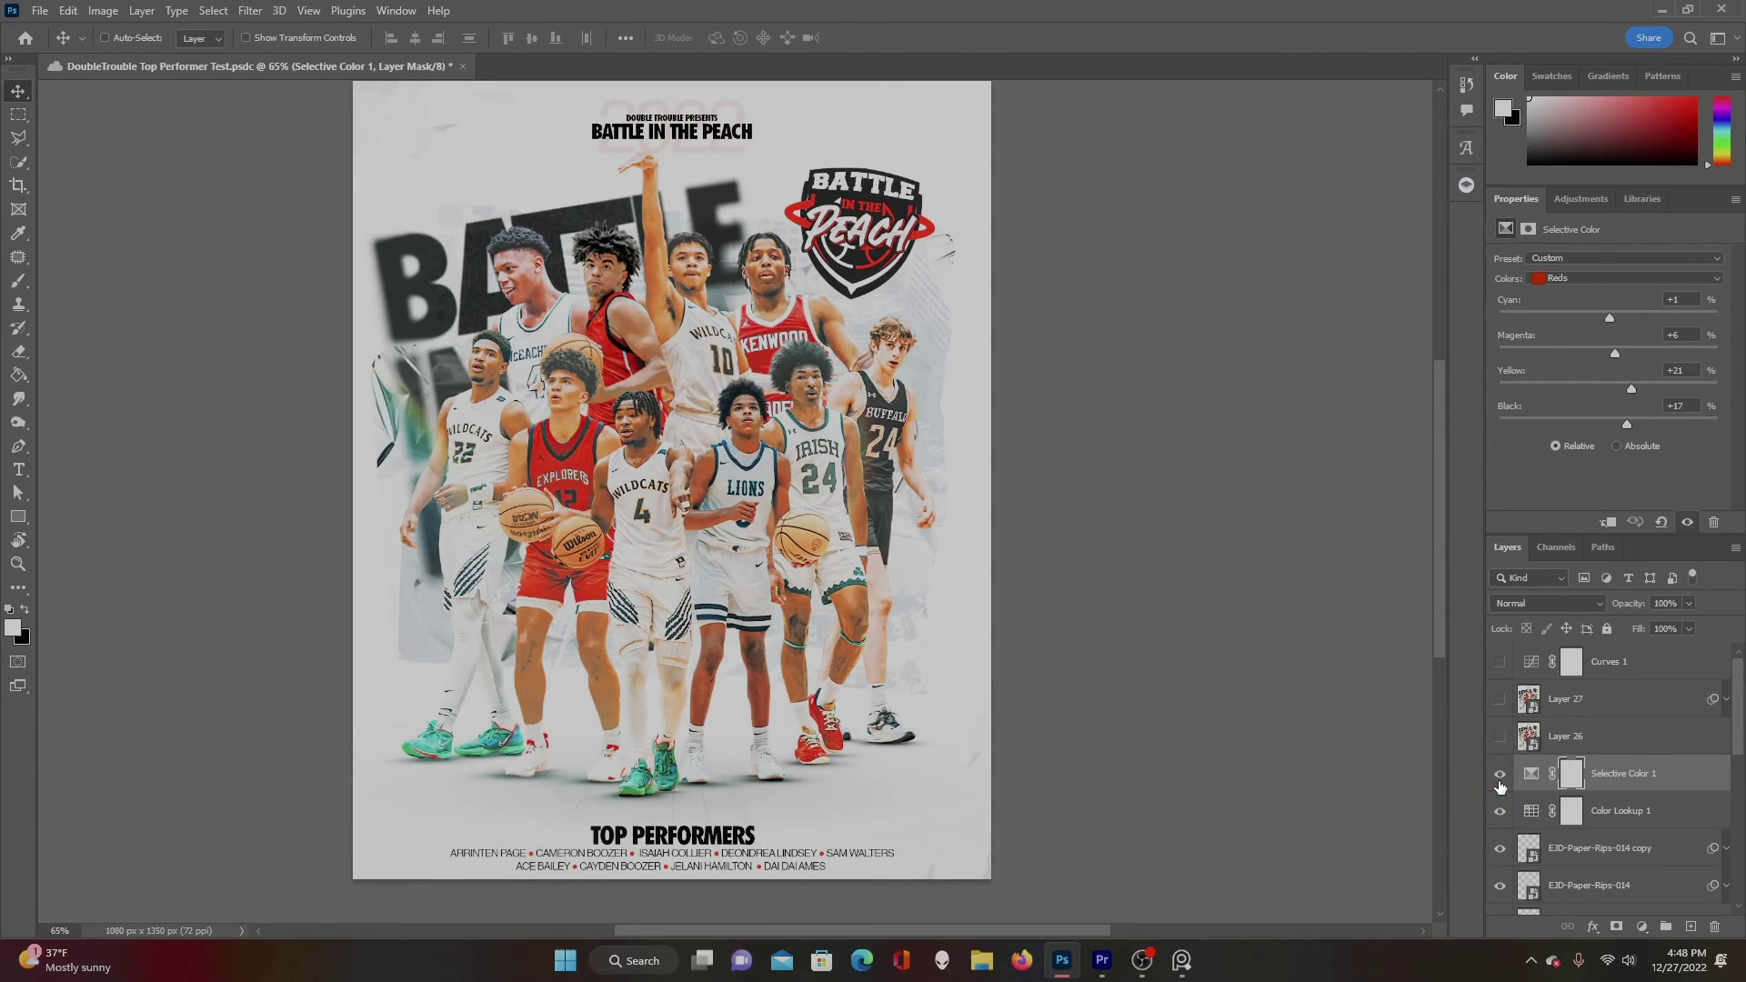
Inspect the Blacks settings of the Selective Color 1 layer and check the adjustment's effect on the poster.
click(1617, 784)
click(1590, 290)
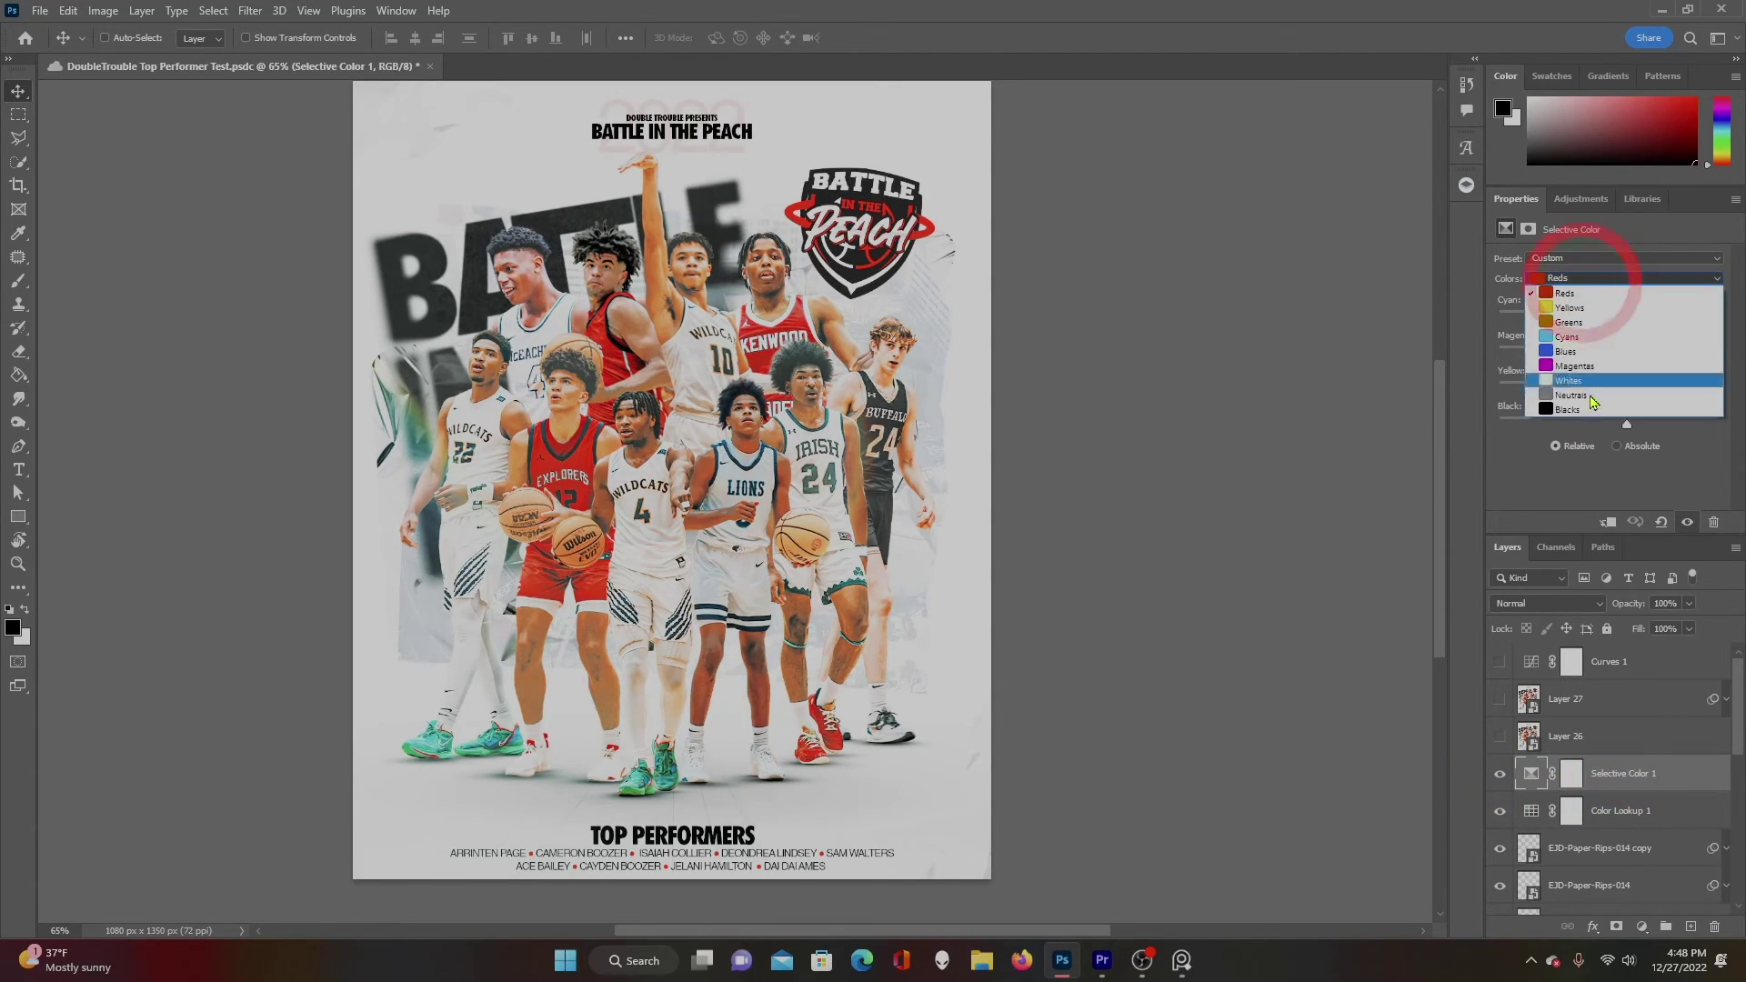
click(1591, 393)
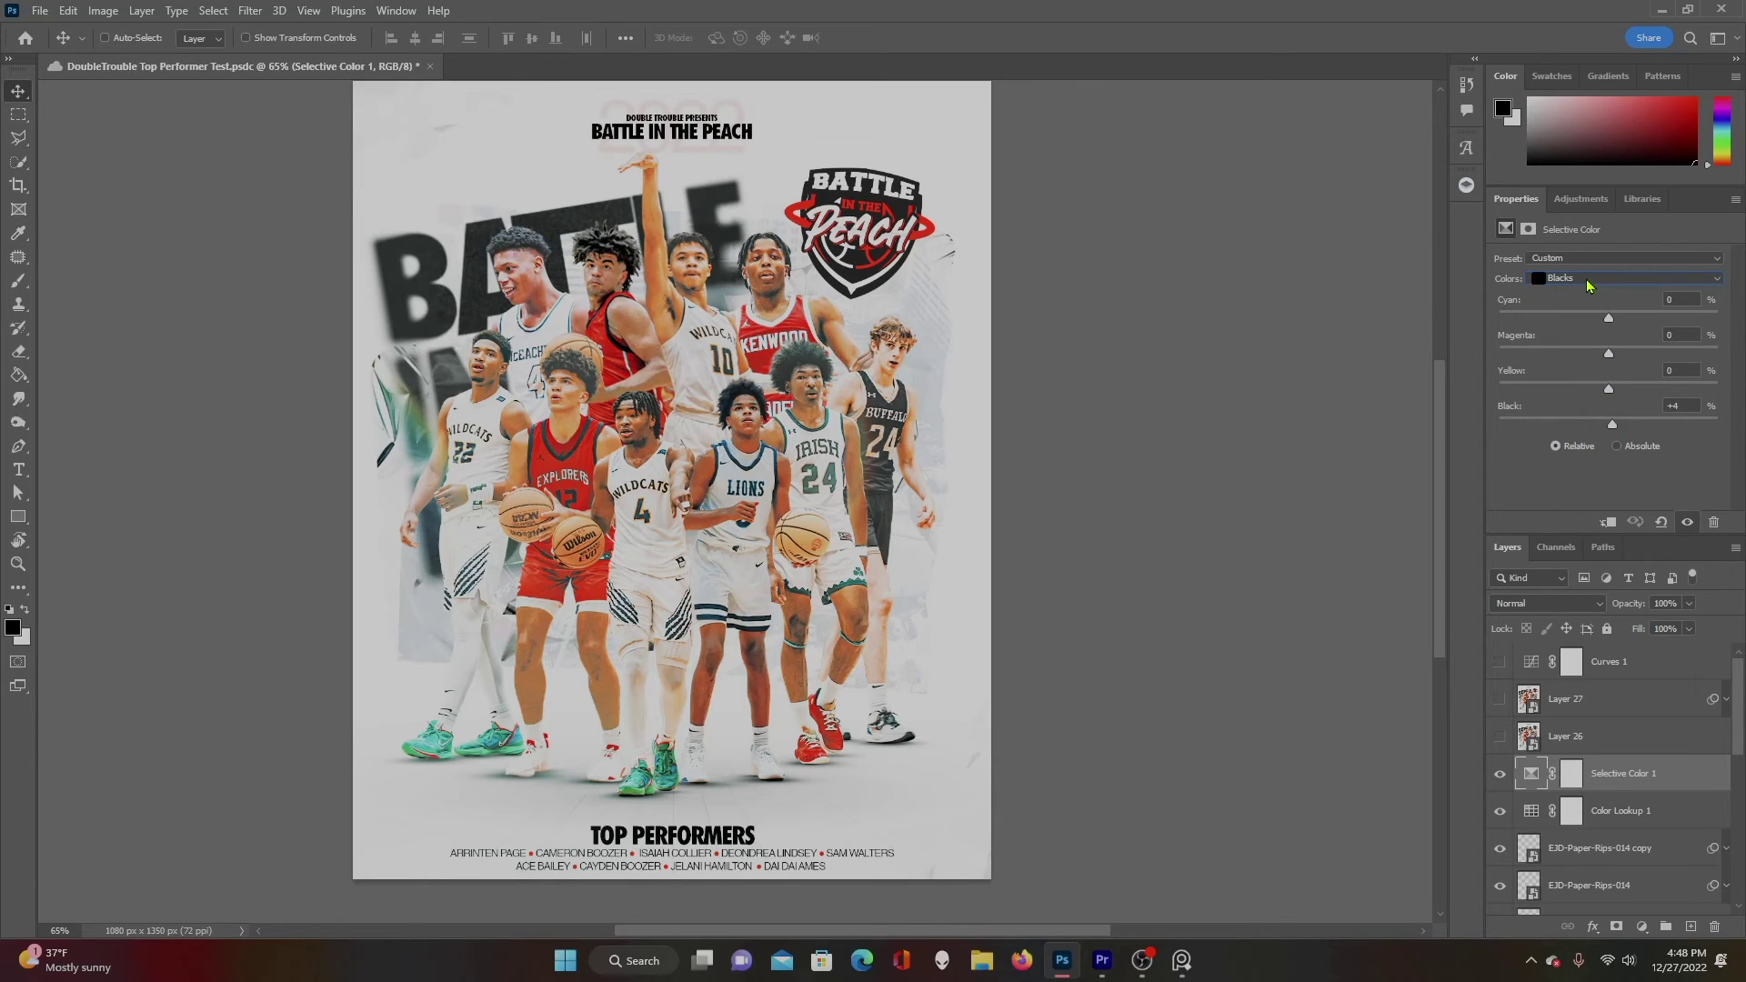
click(1501, 774)
click(1501, 774)
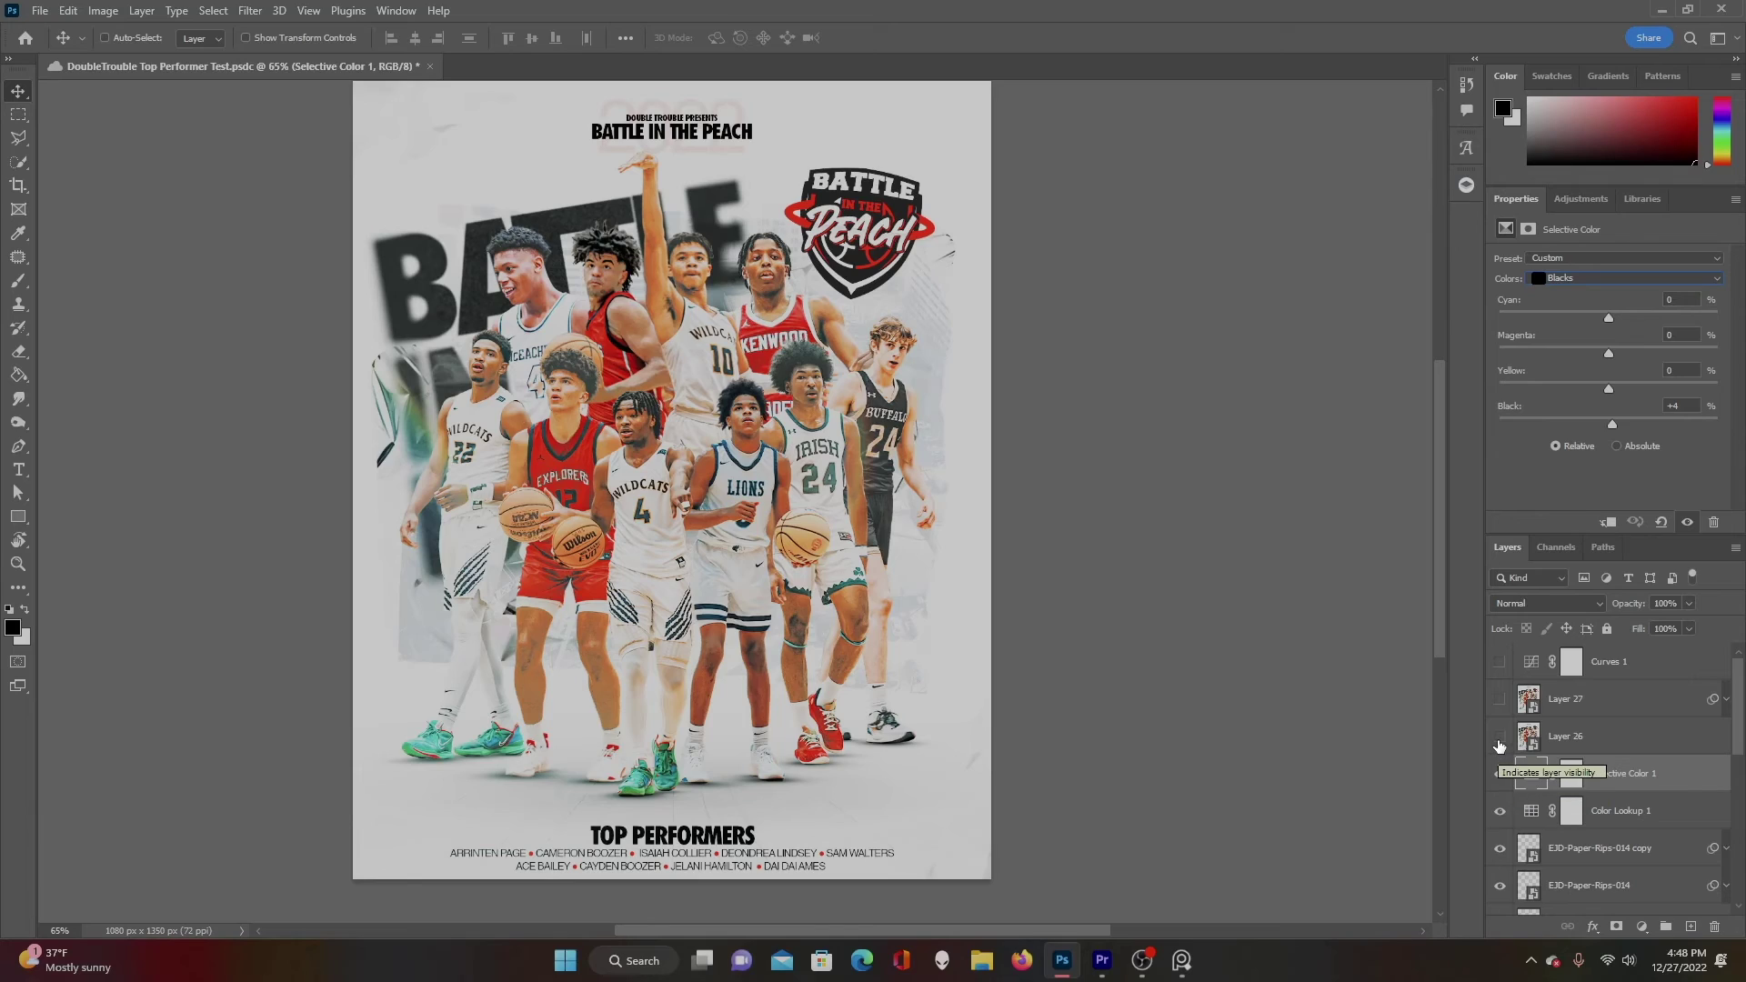
Preview the Layer 26 and Layer 27 smart objects one after the other, hiding each again.
click(1500, 737)
click(1501, 745)
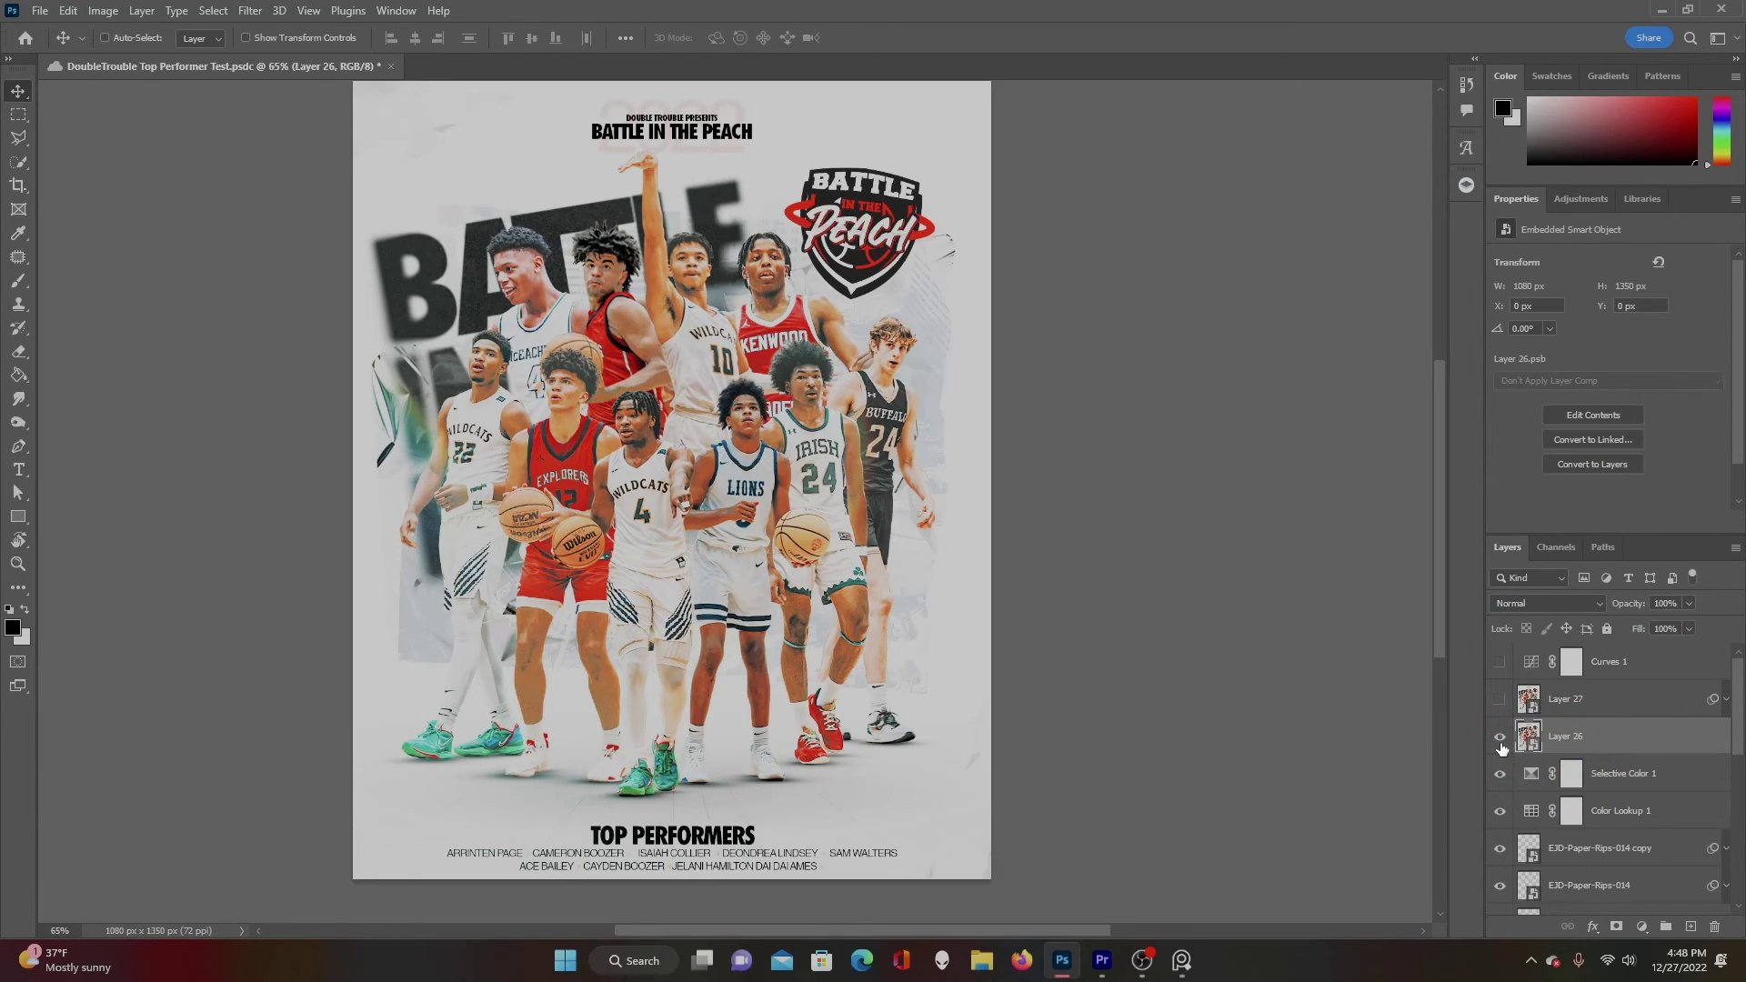
click(1501, 738)
click(1516, 700)
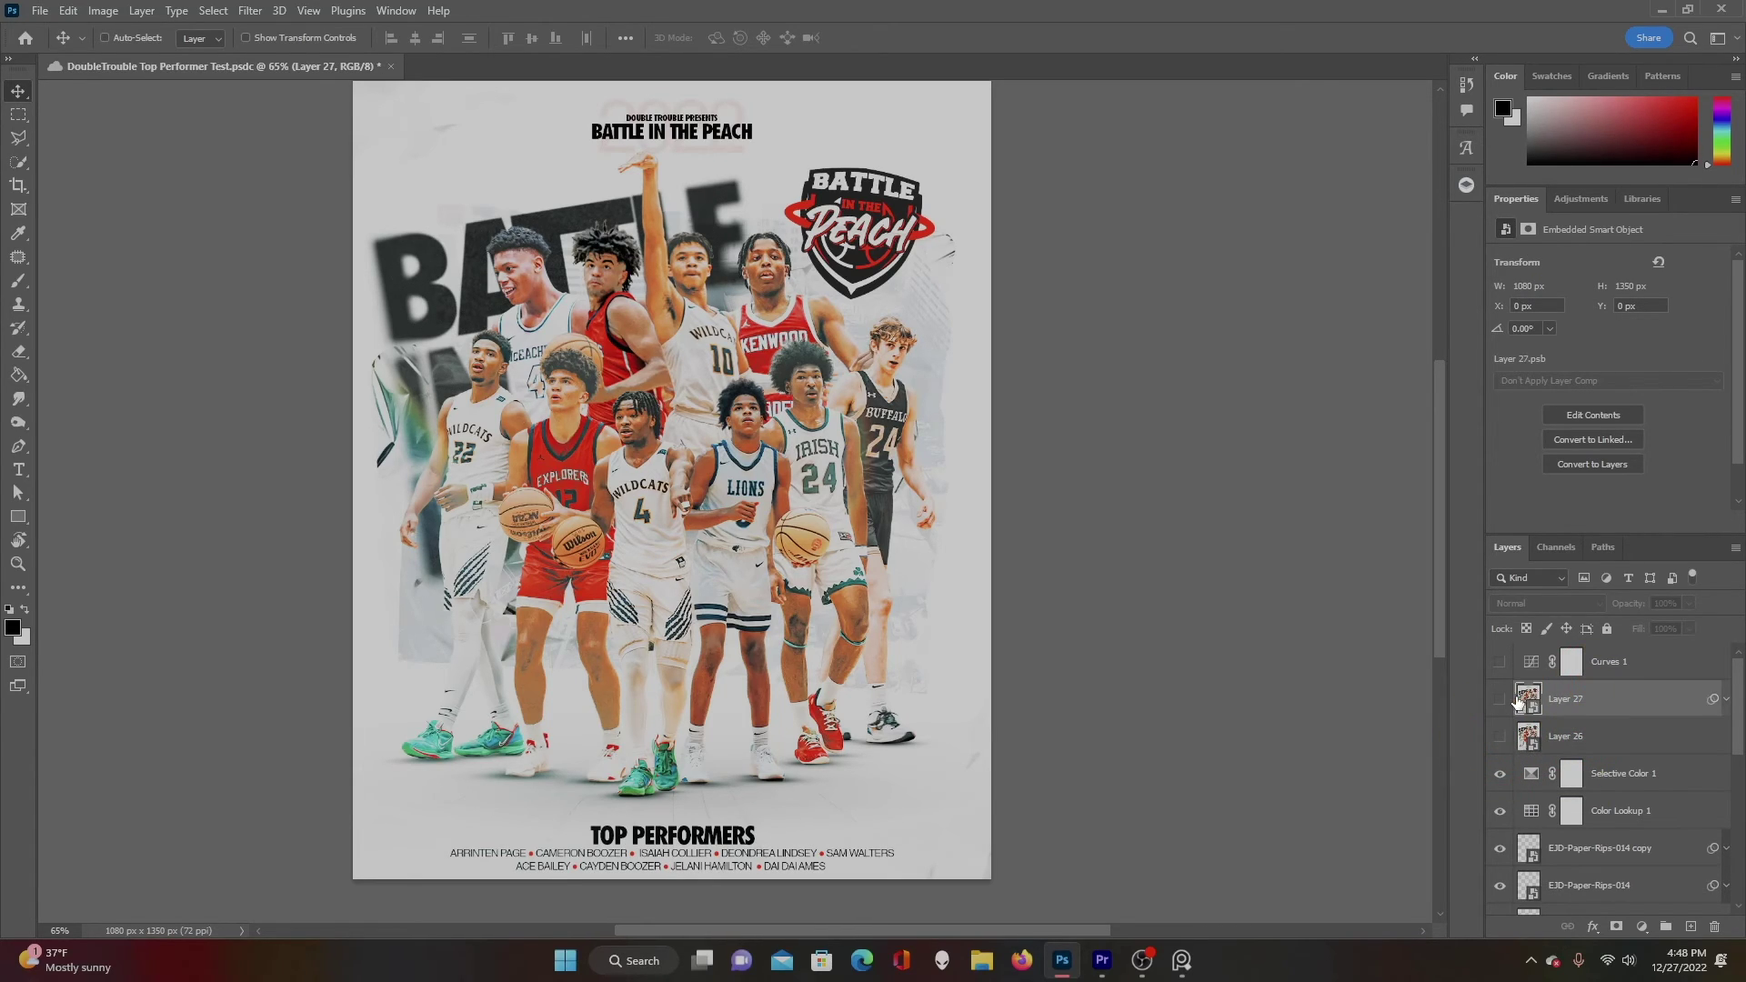
click(1500, 700)
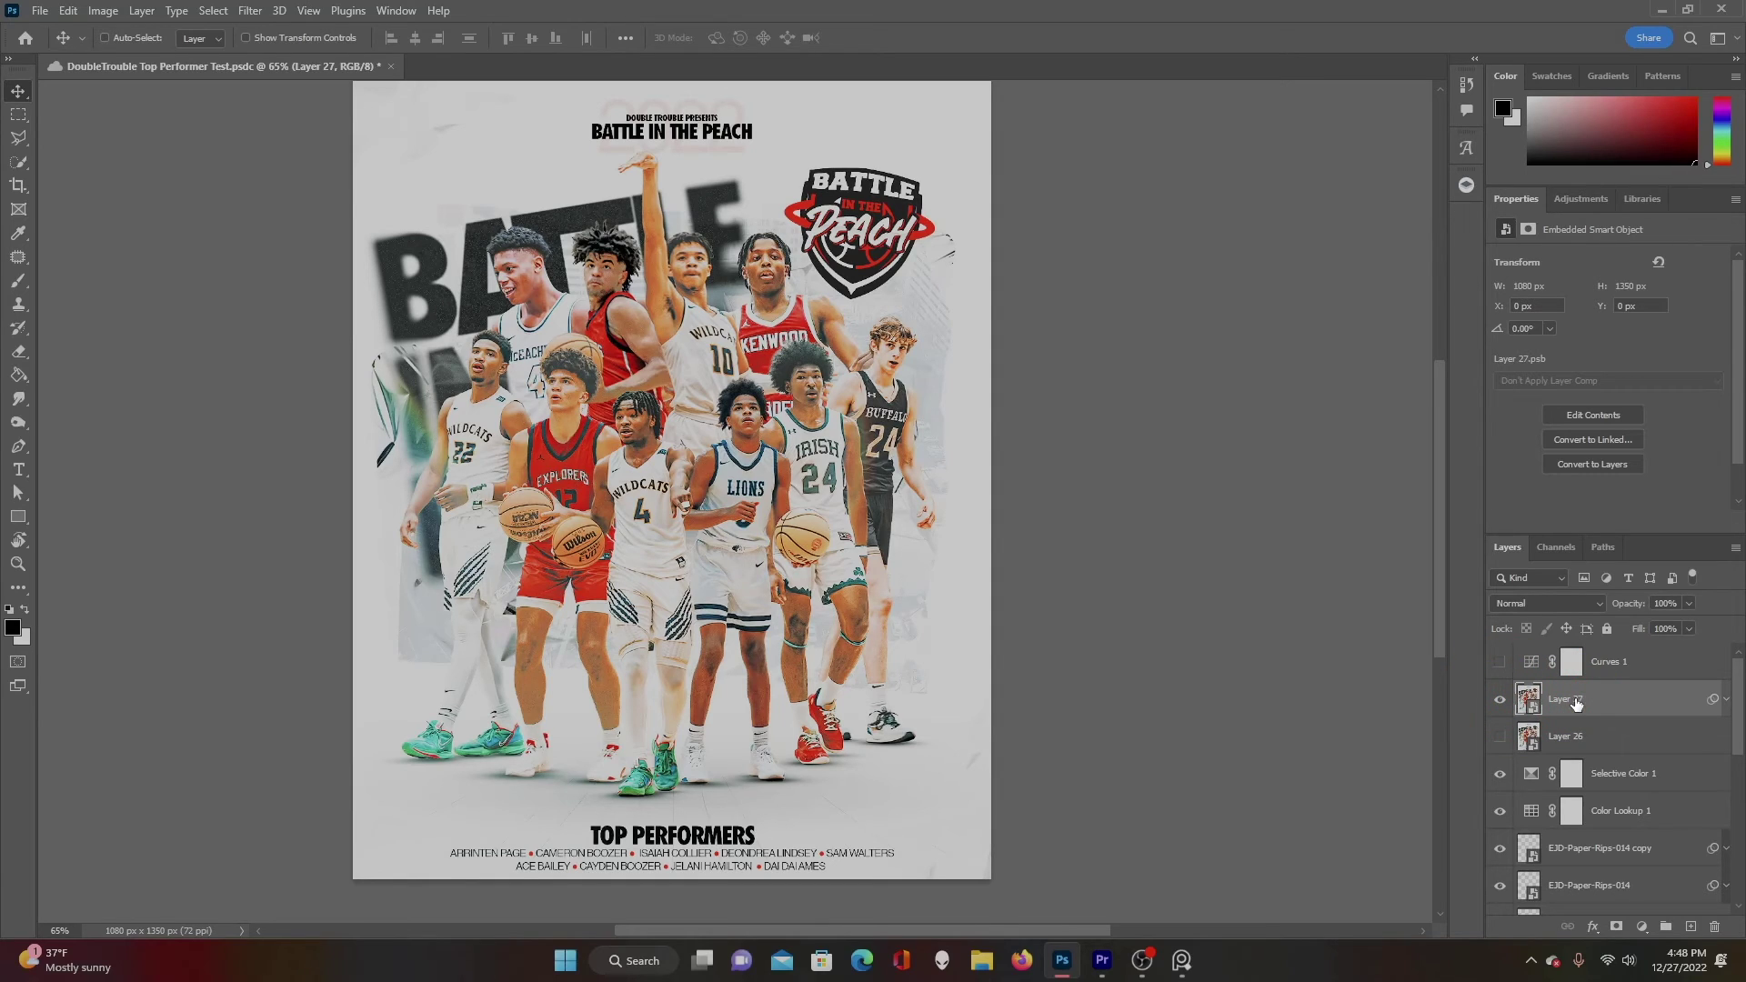
click(1501, 700)
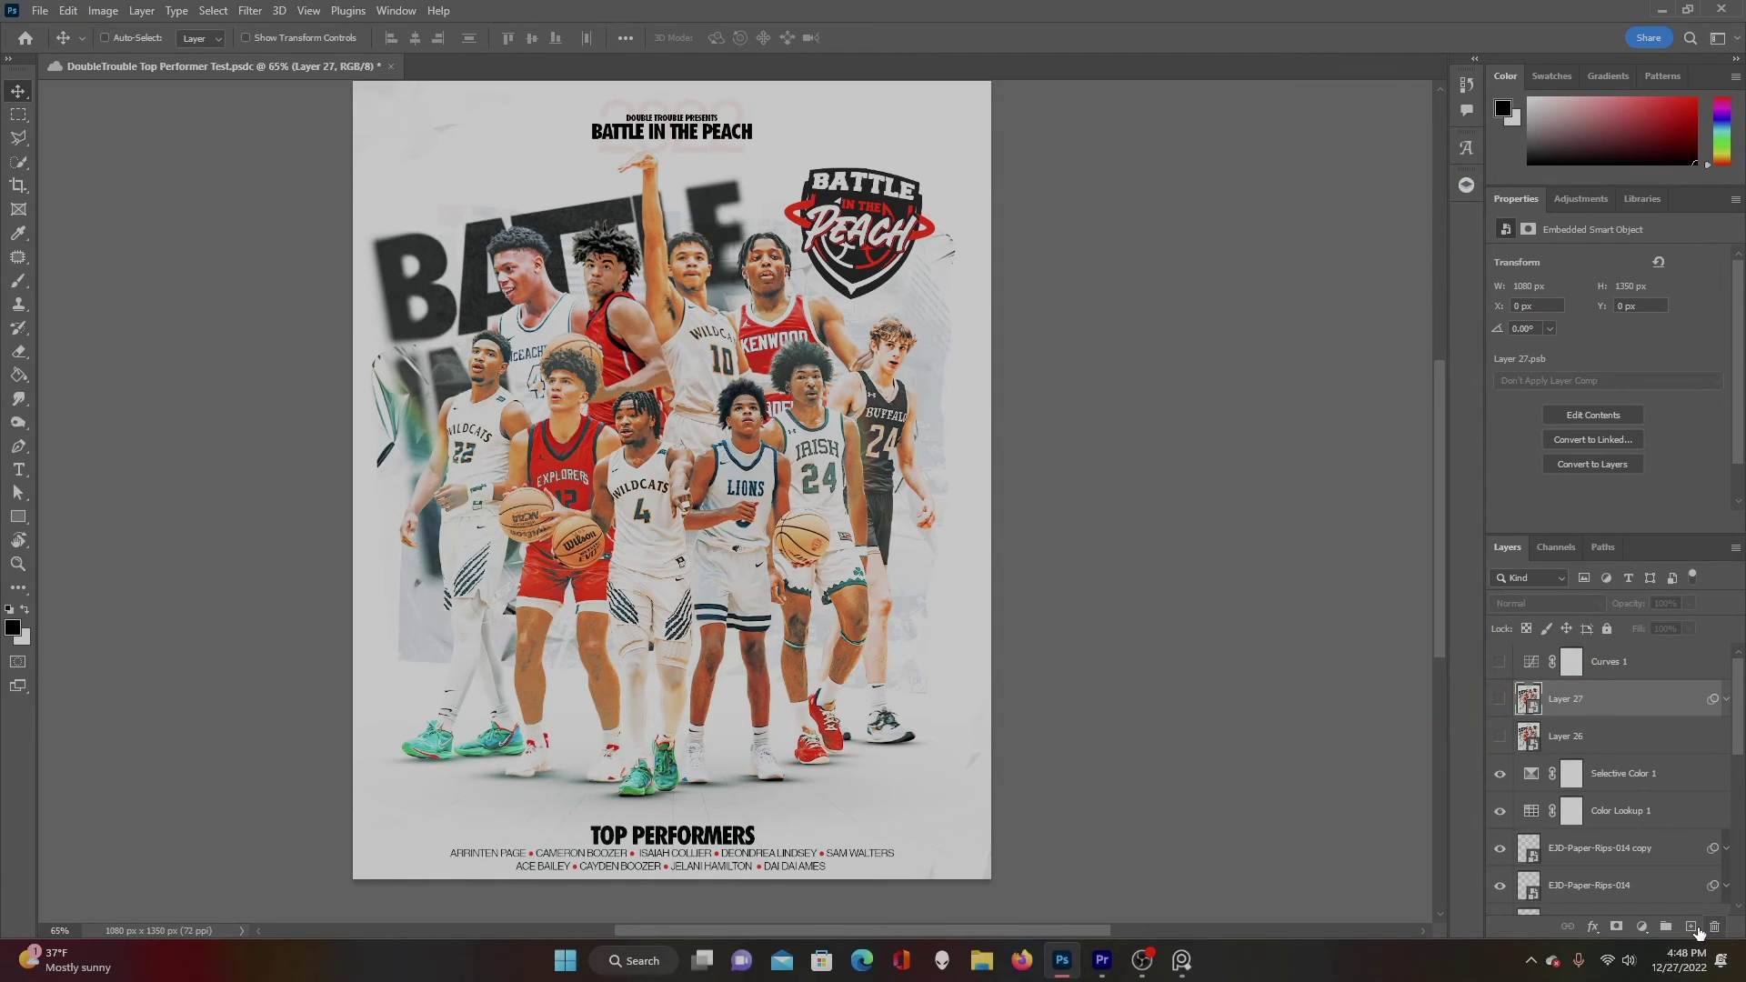
Add a new layer above Layer 27 and fill it with the merged poster using Apply Image.
click(1689, 926)
click(103, 10)
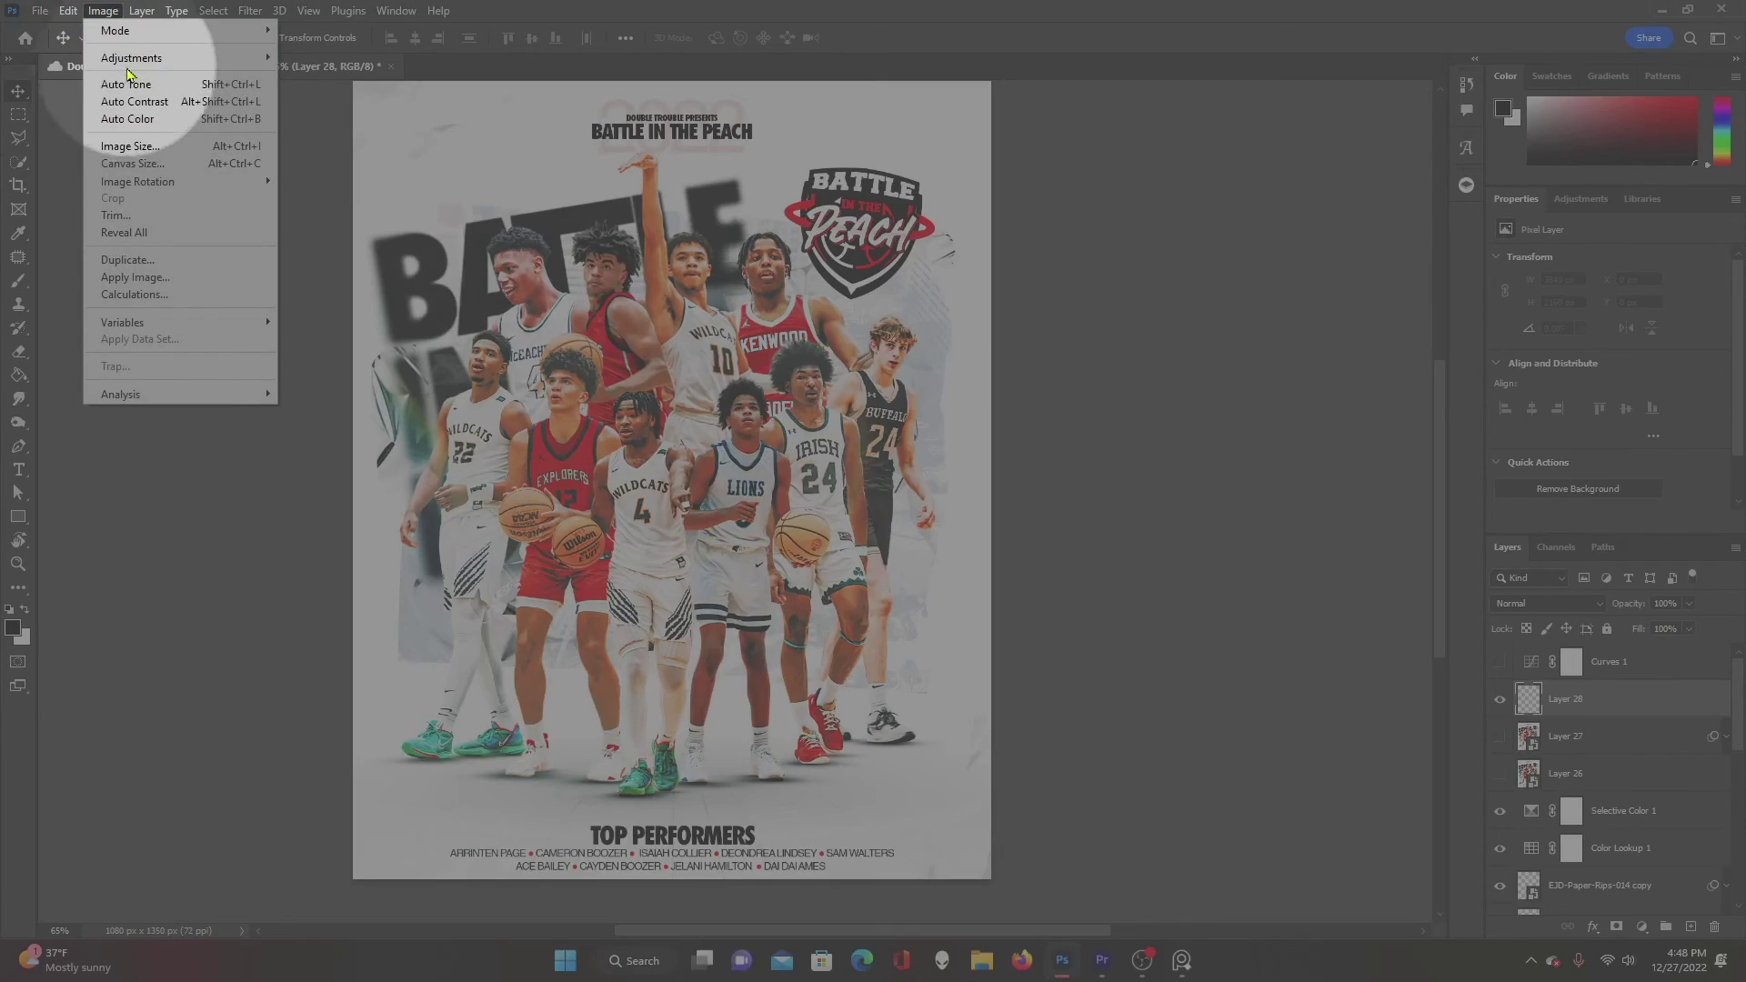
click(136, 278)
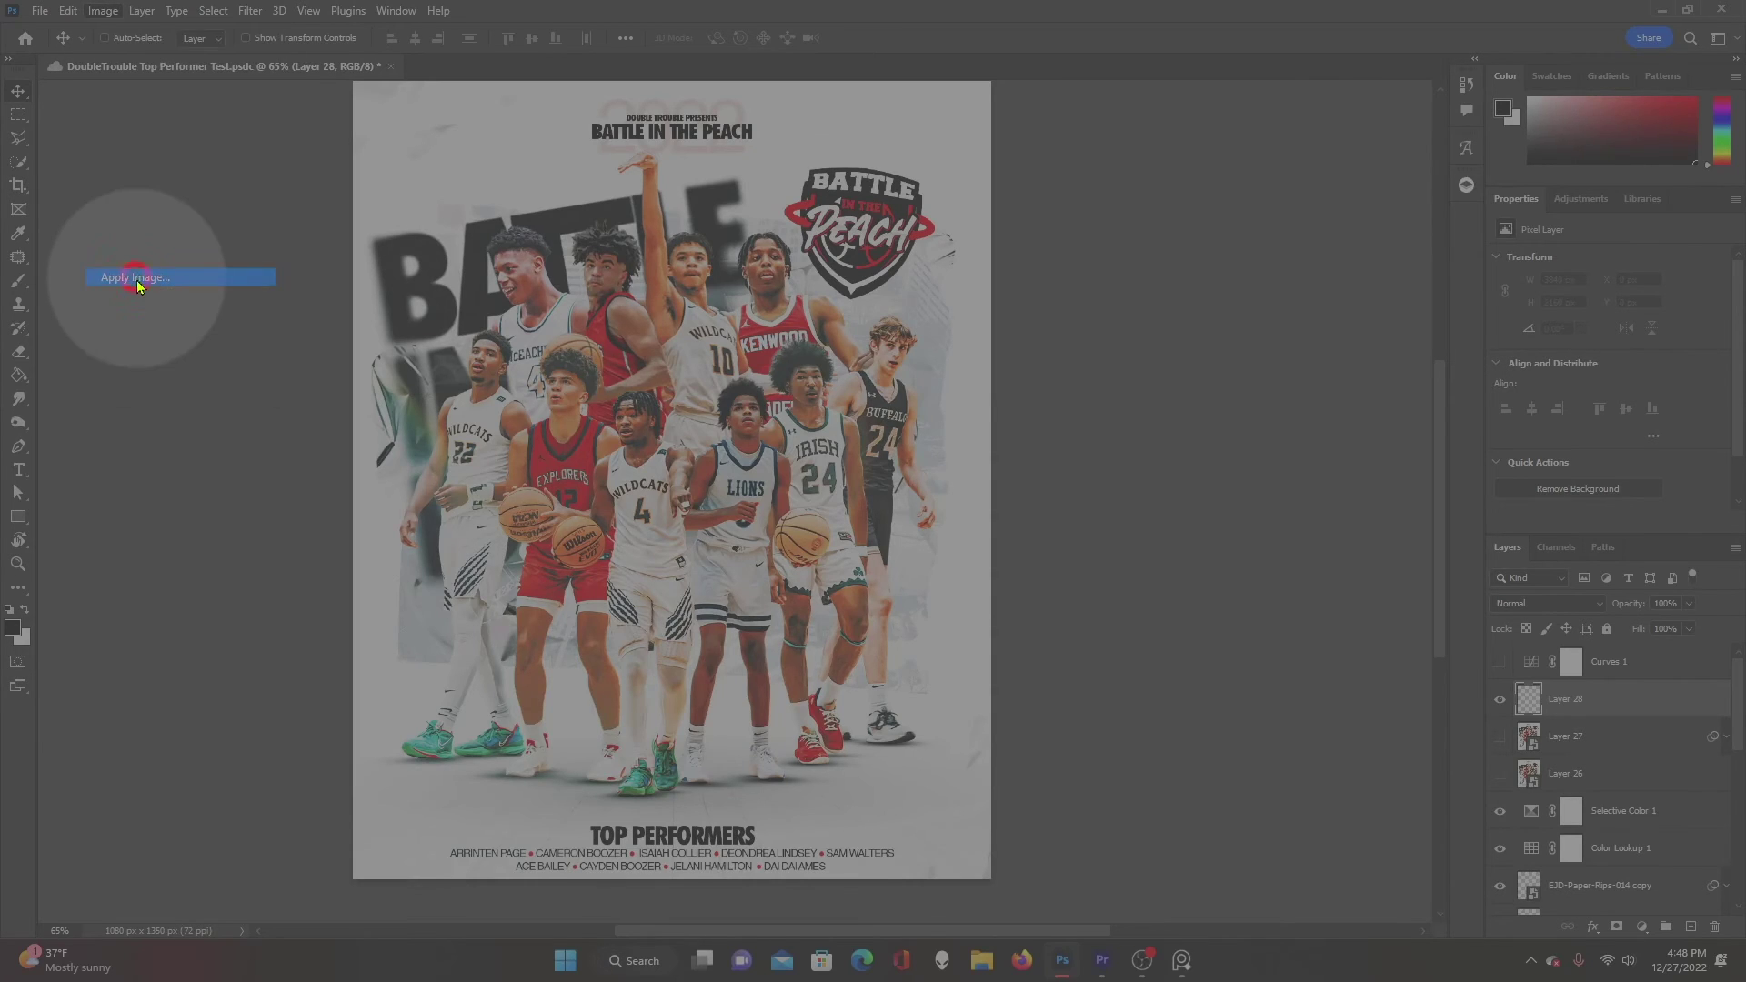
click(1313, 438)
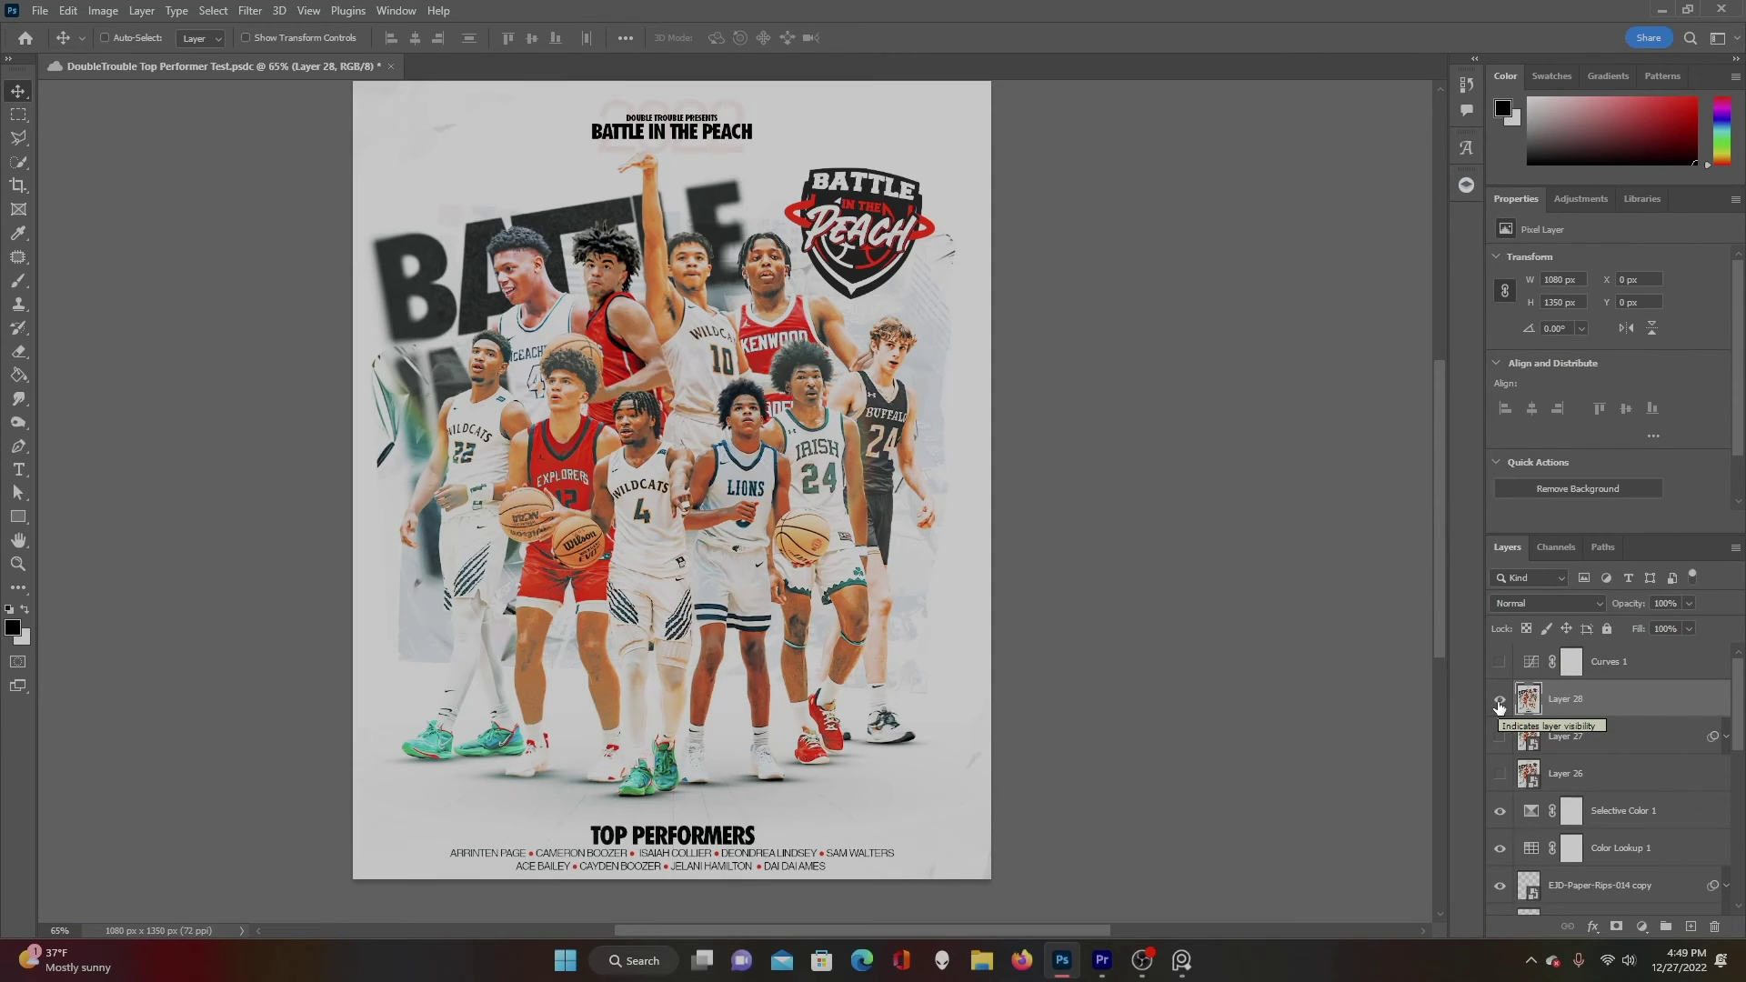
Hide the new merged layer, show Layer 27, and expand its smart filters to reveal the Sharpen filter.
click(1499, 702)
click(1499, 736)
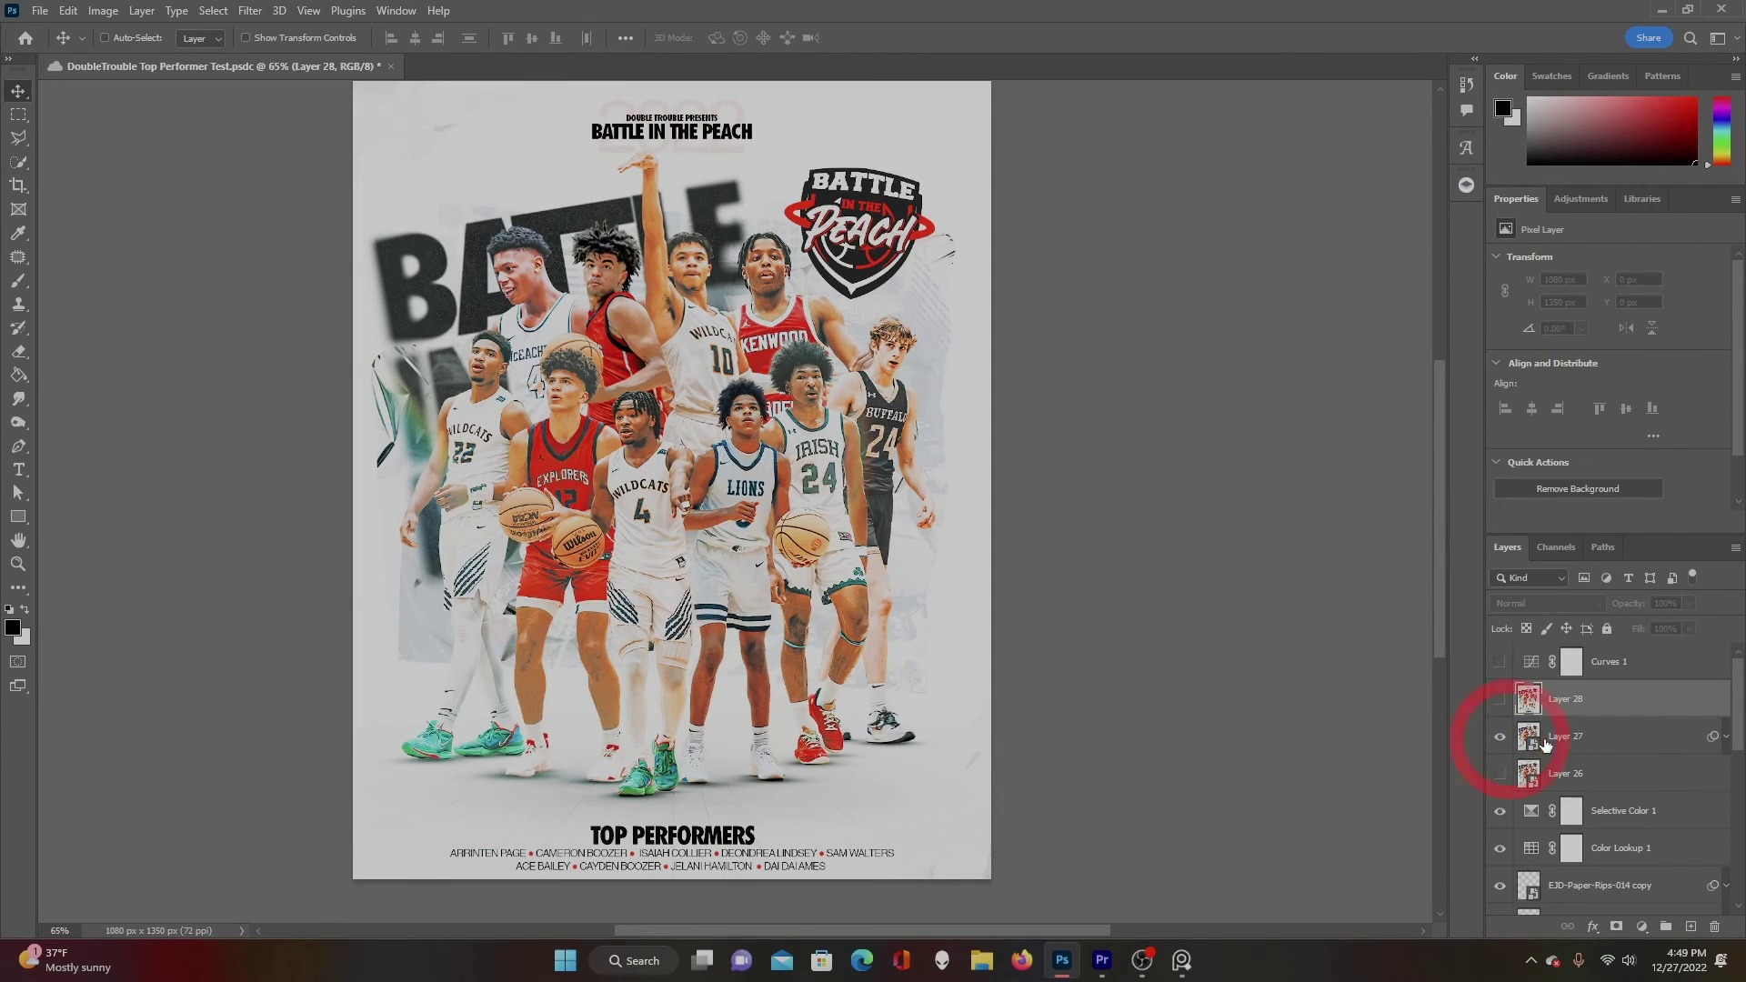
click(1725, 738)
click(1727, 737)
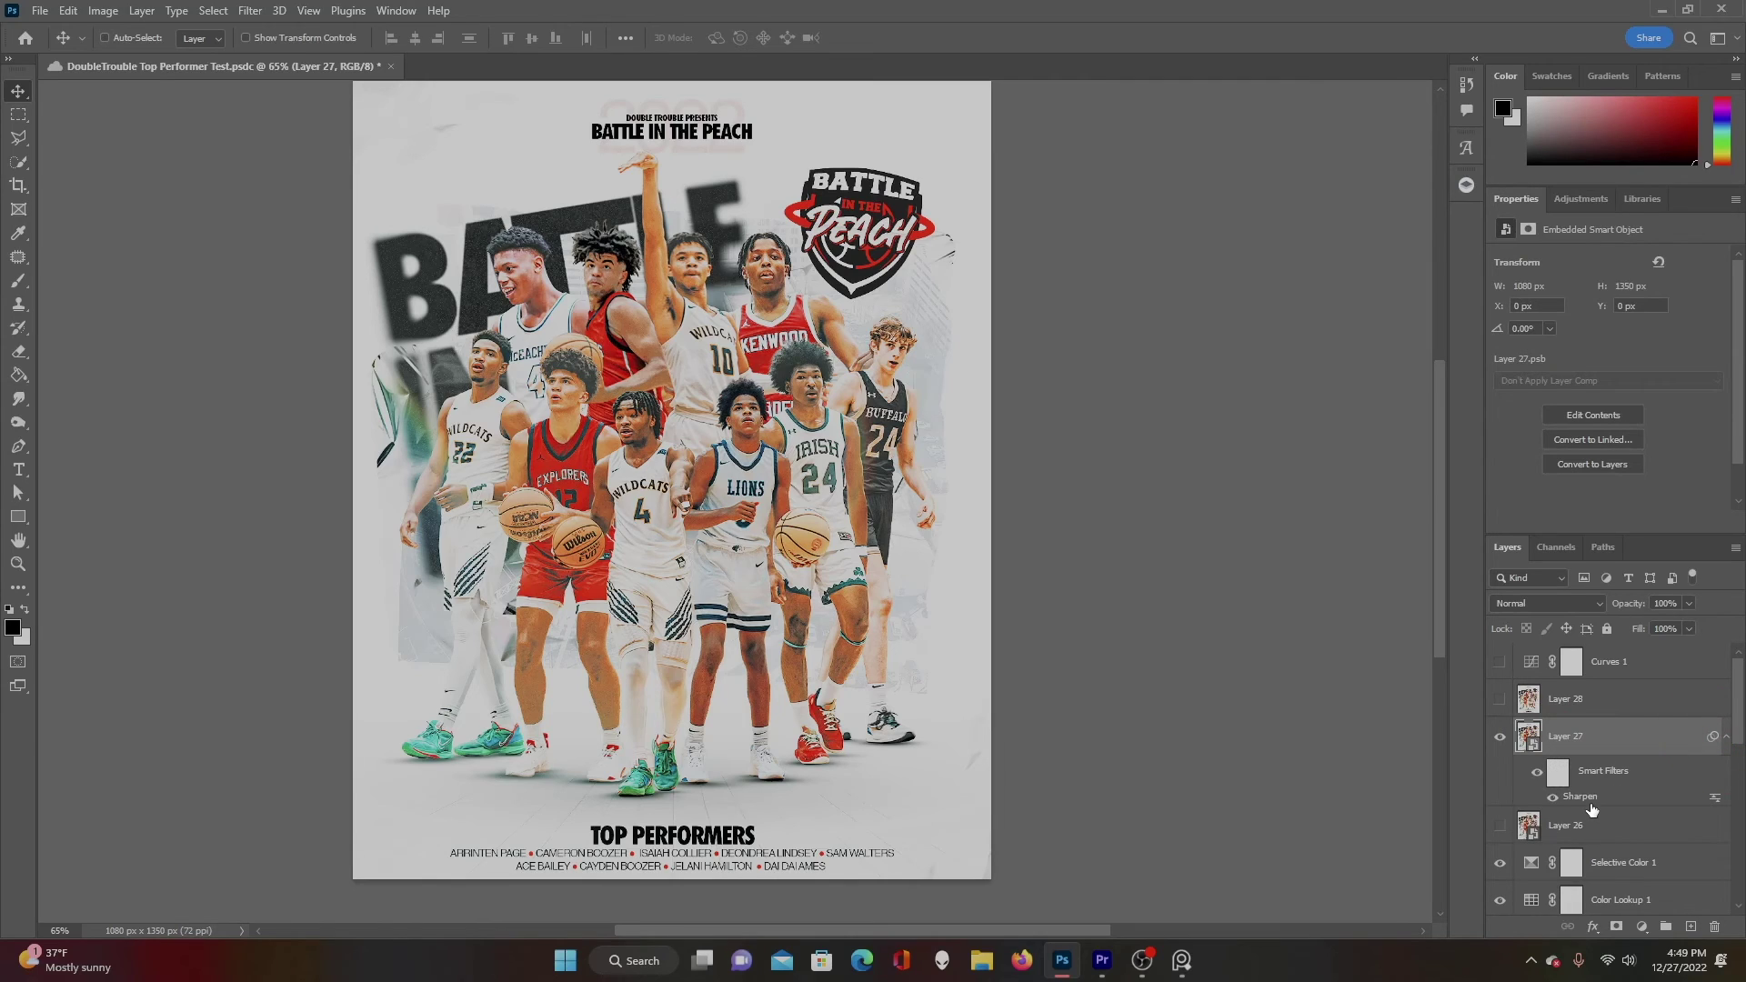
click(1584, 807)
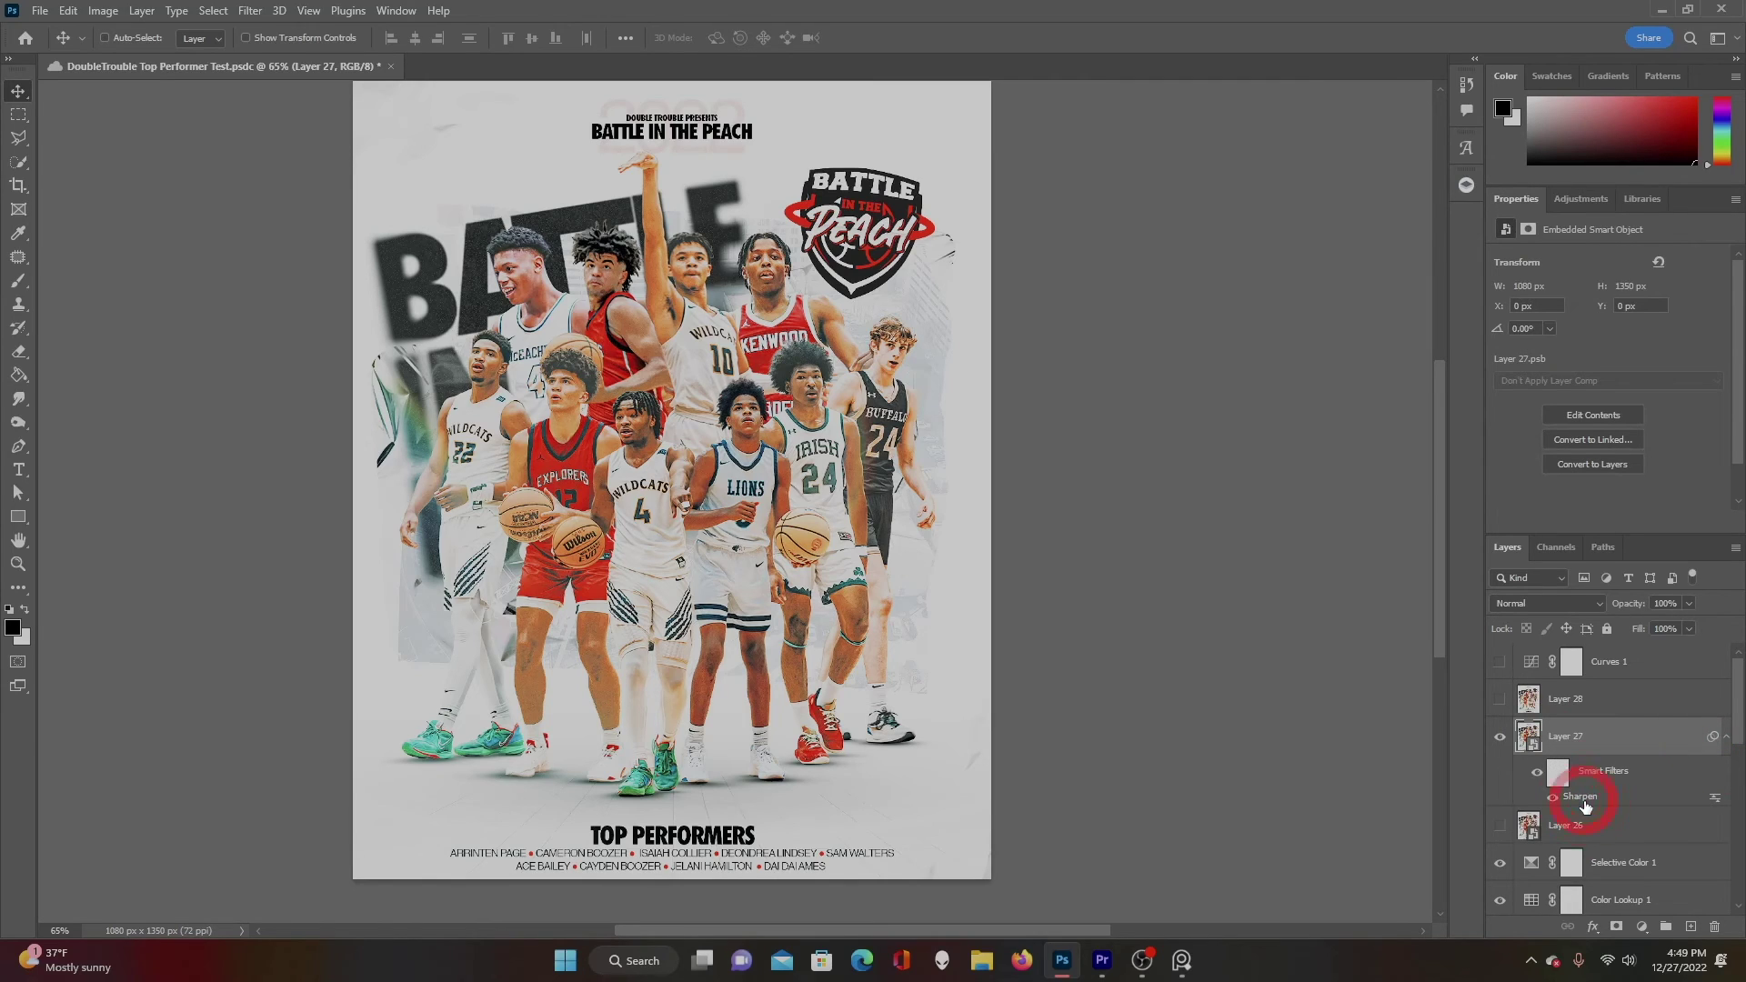
click(1537, 772)
Show the Curves 1 adjustment layer, inspect its RGB curve, and compare the poster with and without it.
click(1501, 671)
click(1603, 668)
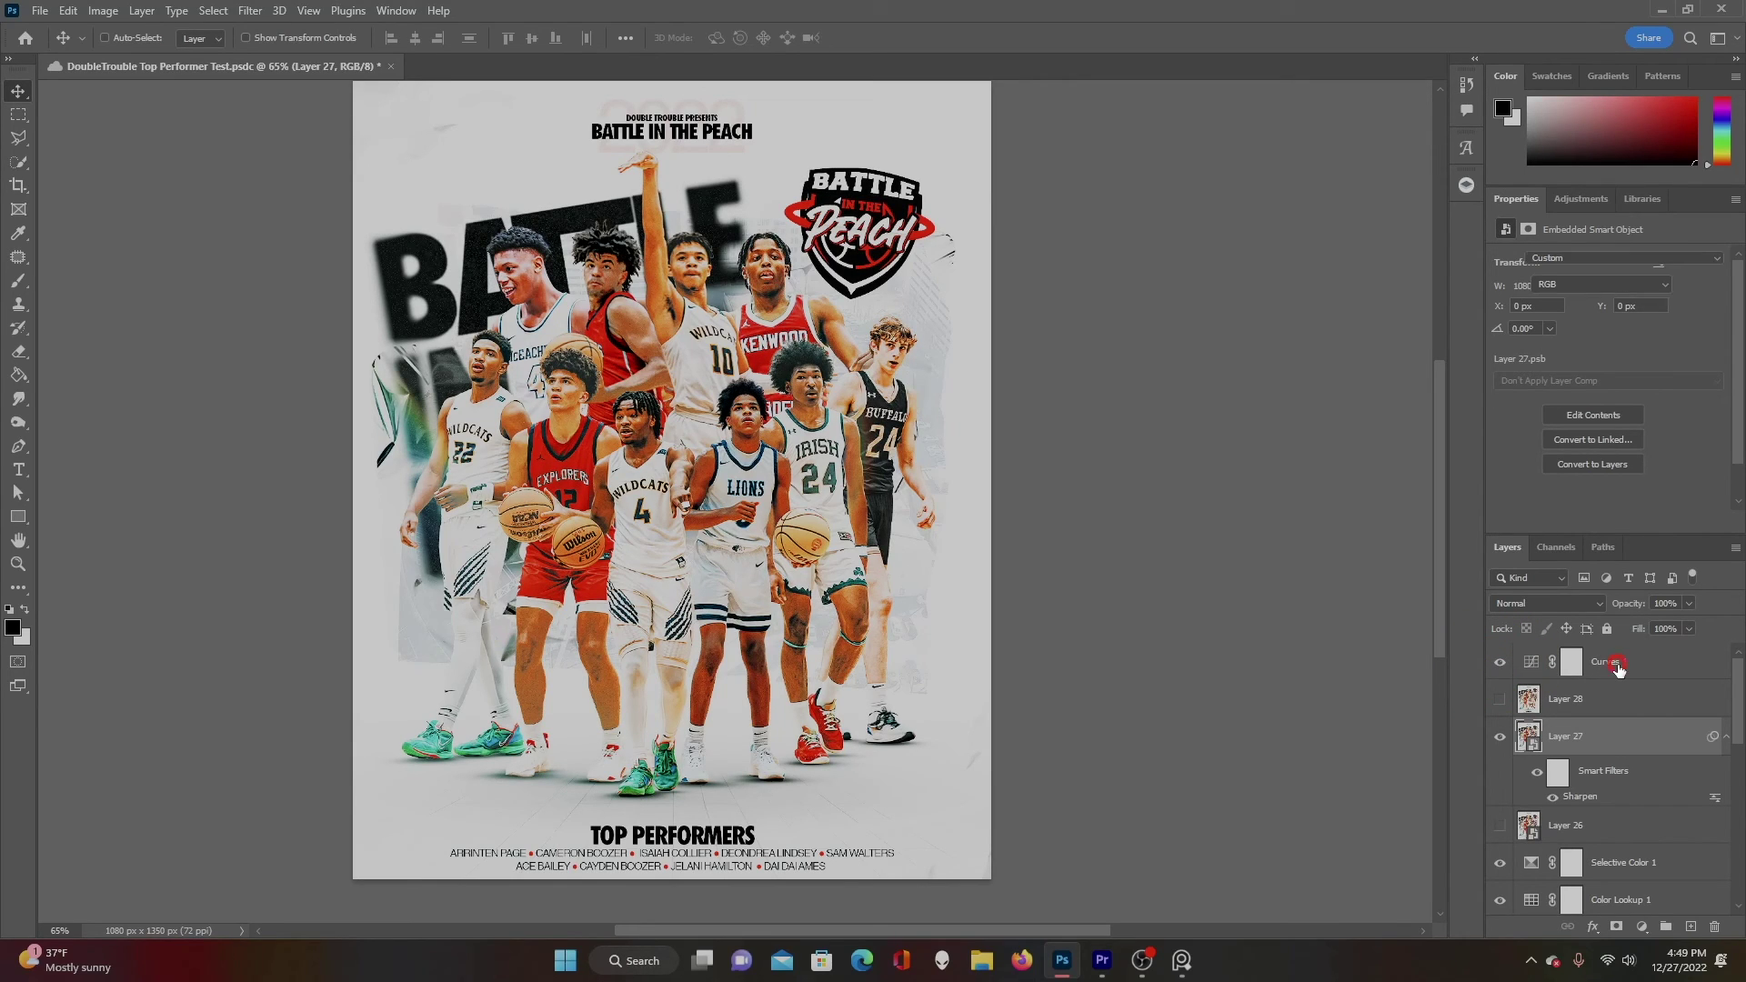
click(1498, 663)
click(1497, 663)
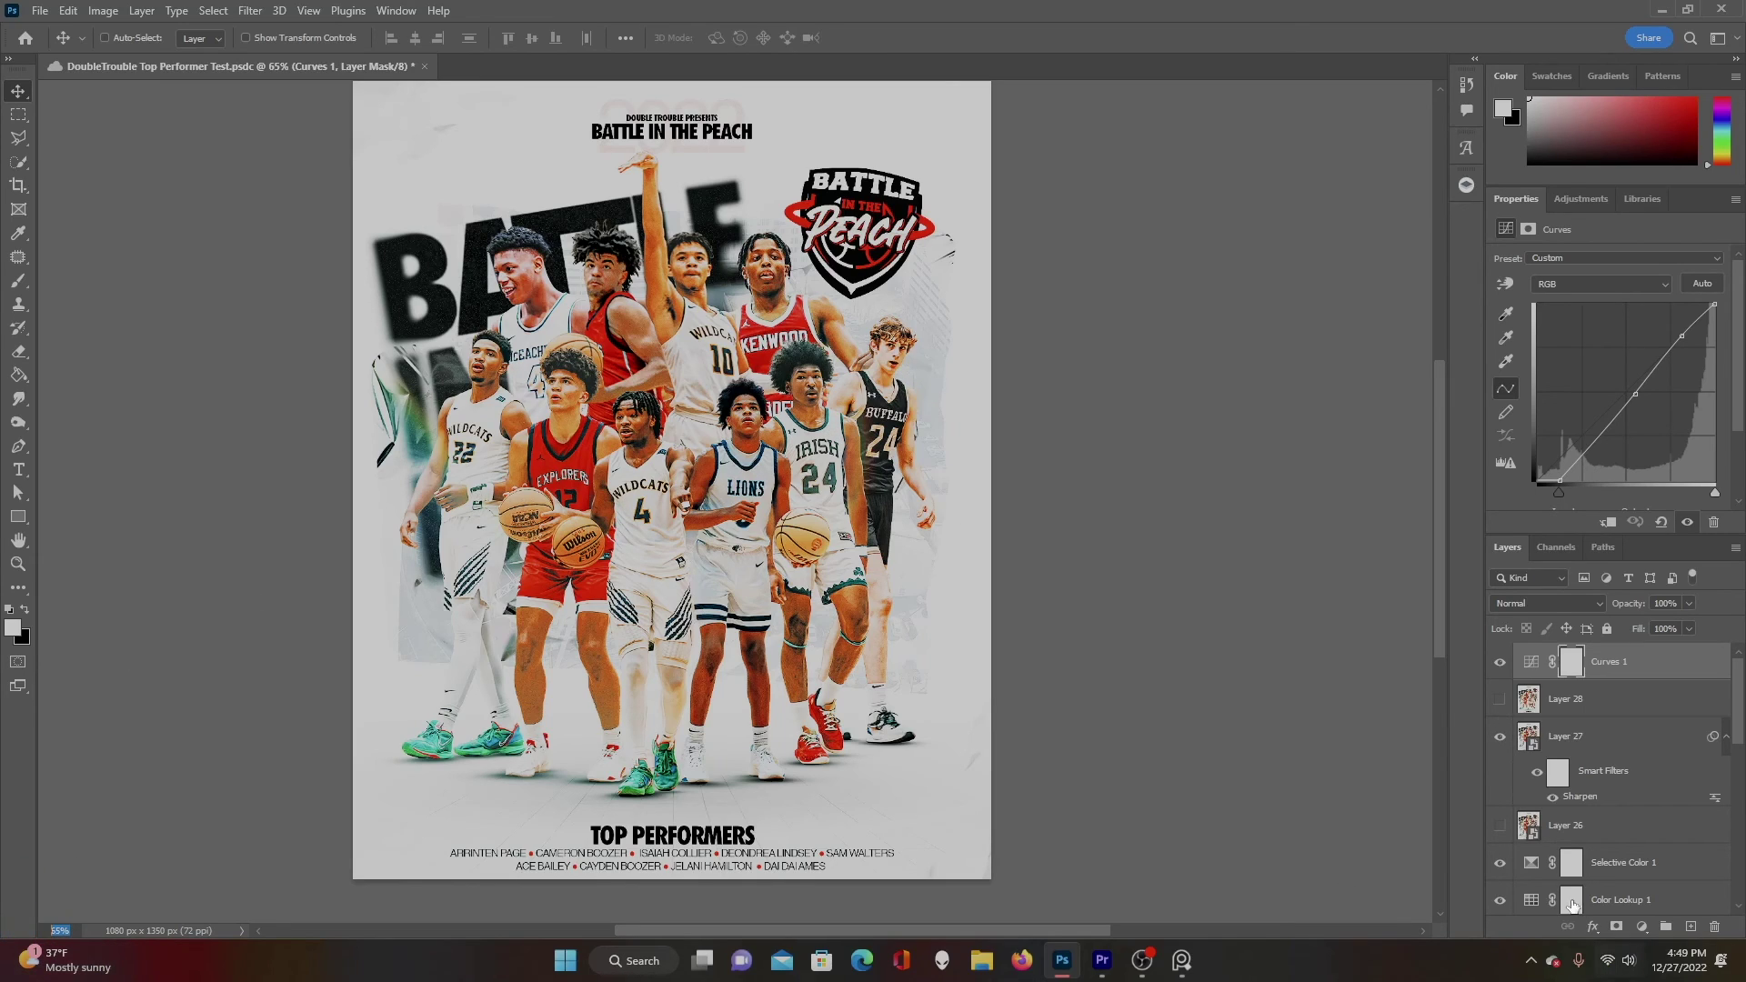
click(1625, 655)
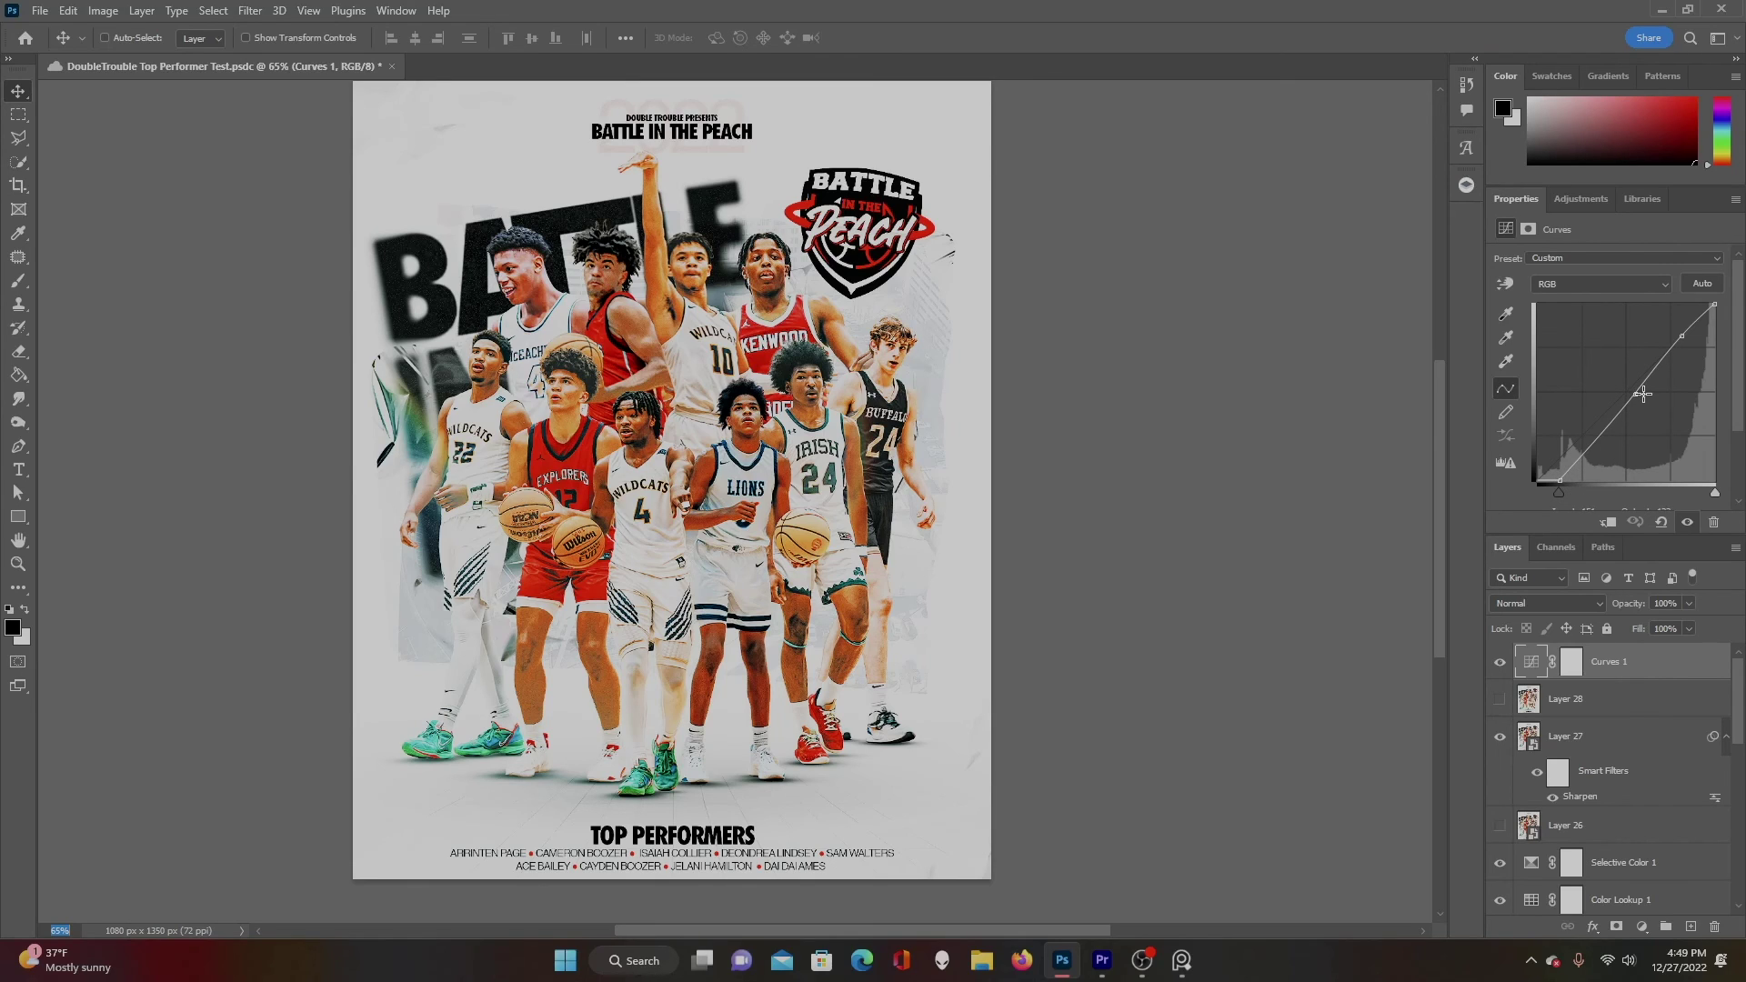
click(1501, 662)
click(1501, 661)
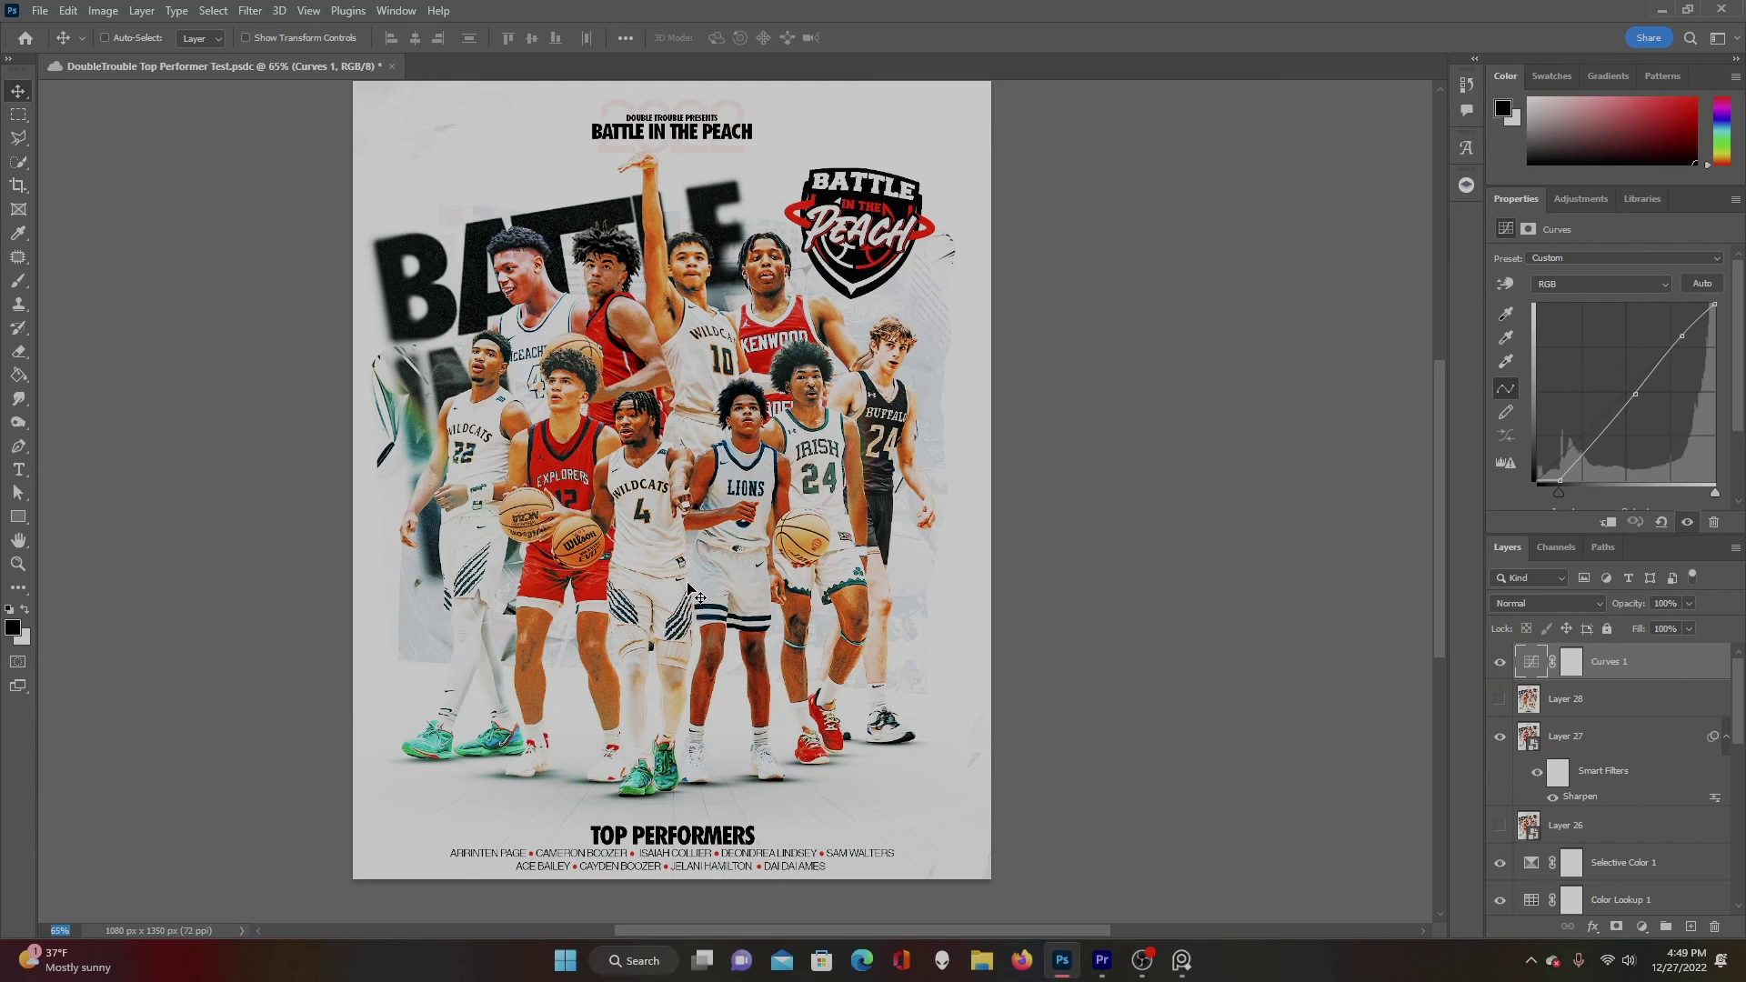